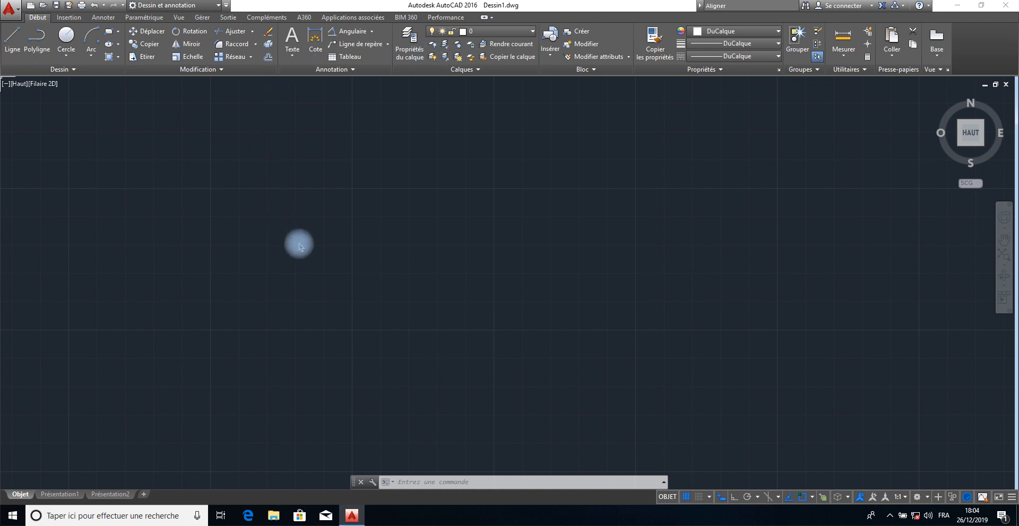
Set the drawing's insertion scale units to centimetres (Centimètres).
click(301, 249)
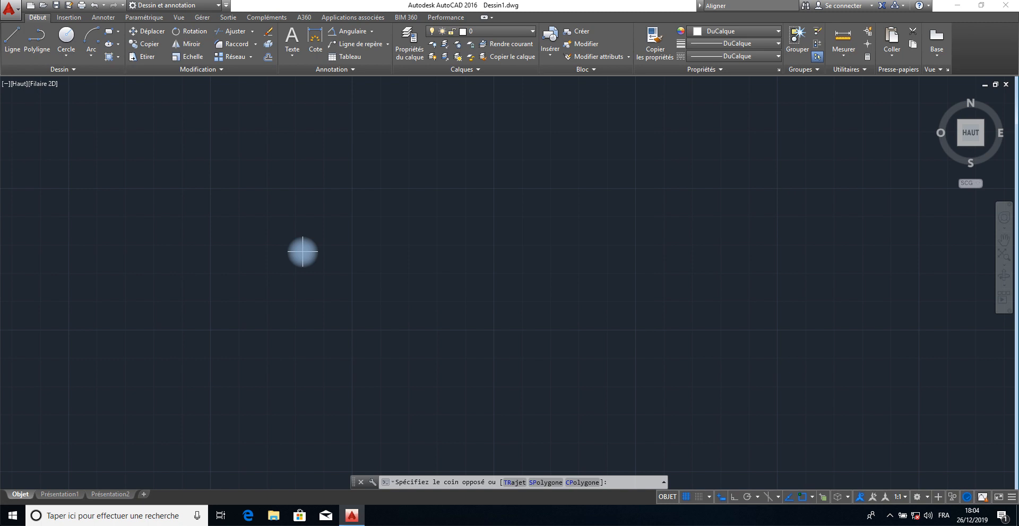
key(Escape)
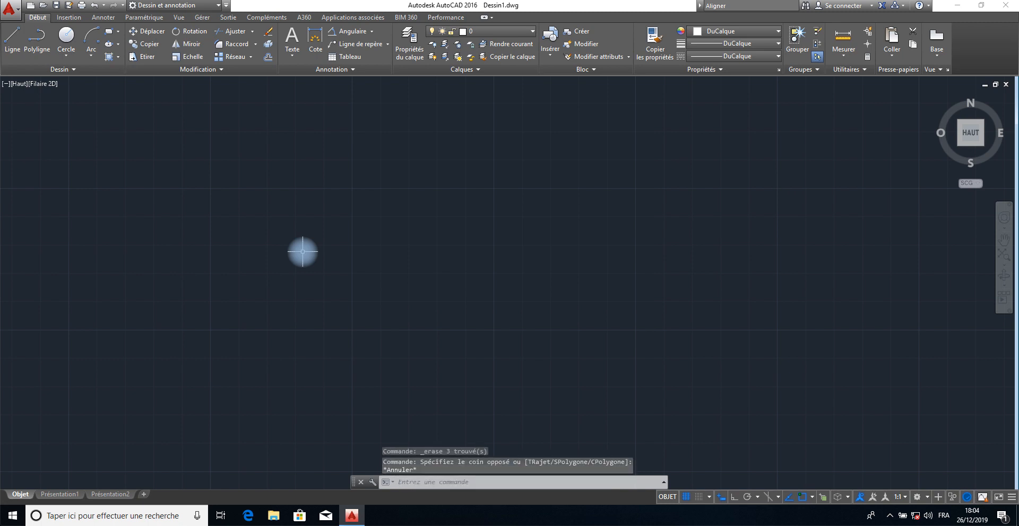
text(ui)
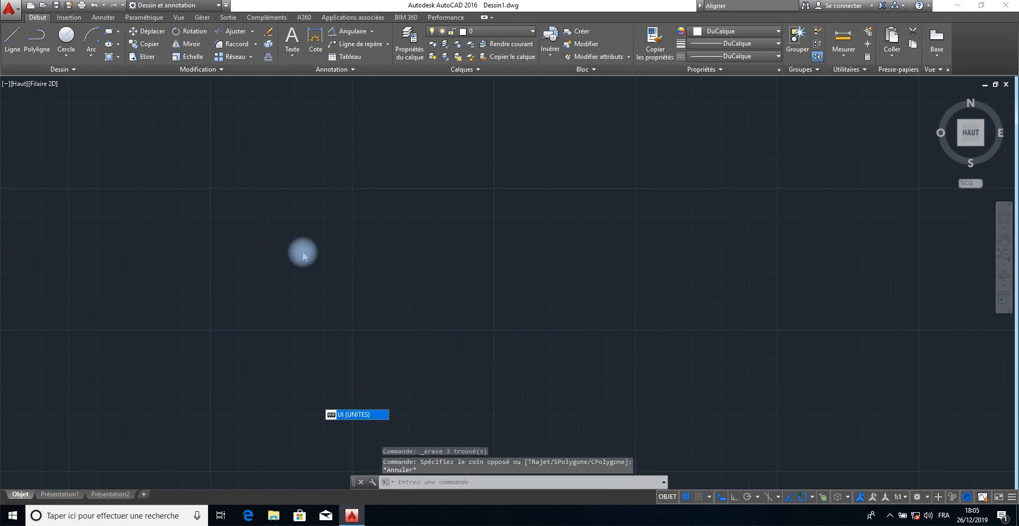
key(Escape)
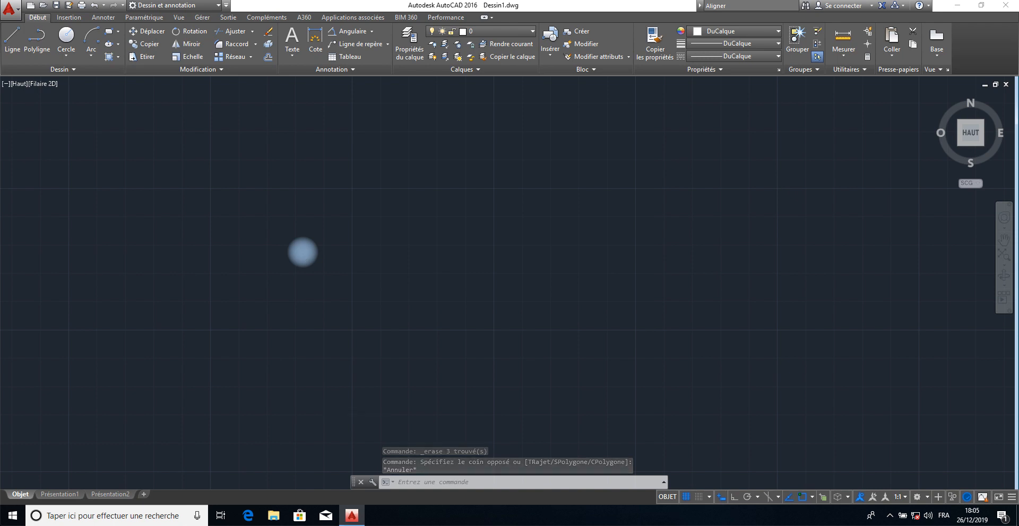
key(Return)
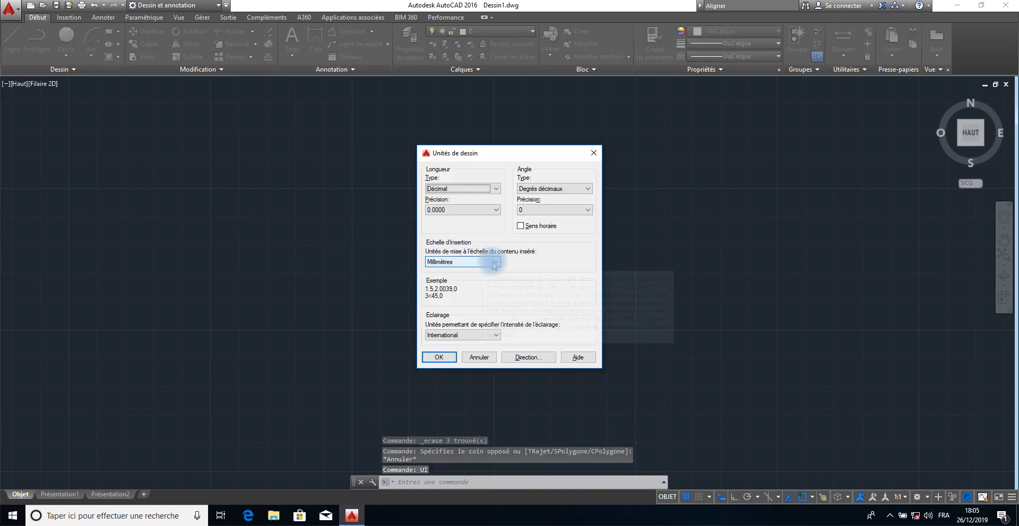
click(494, 262)
click(450, 305)
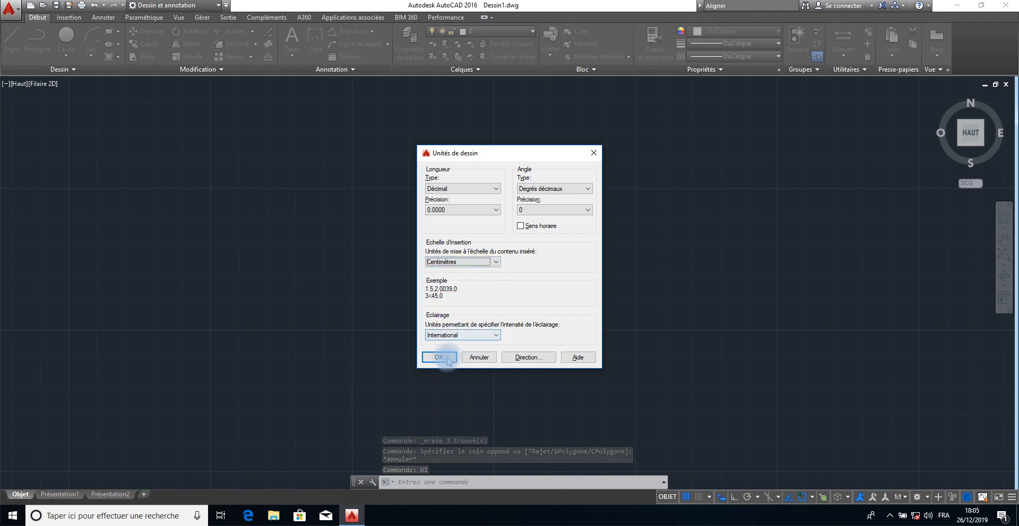
click(440, 357)
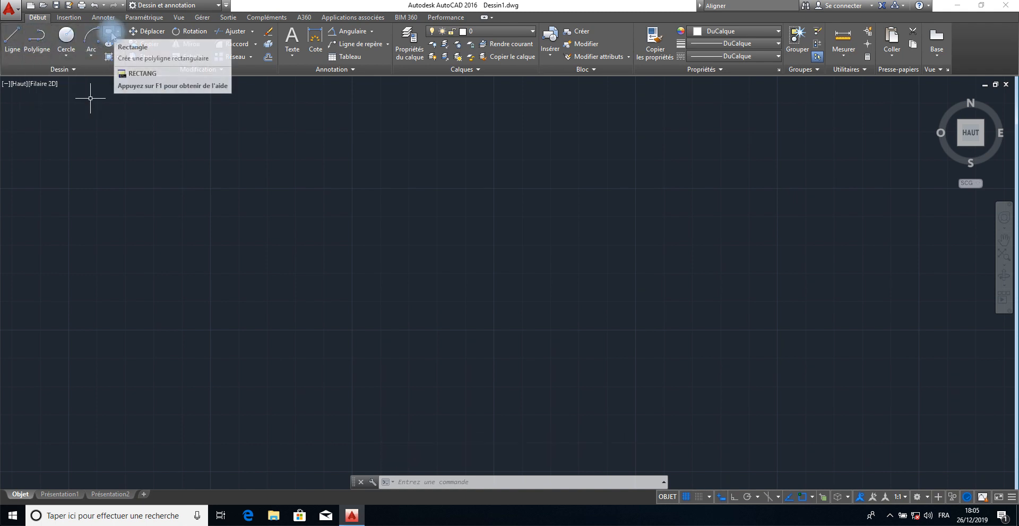
click(111, 34)
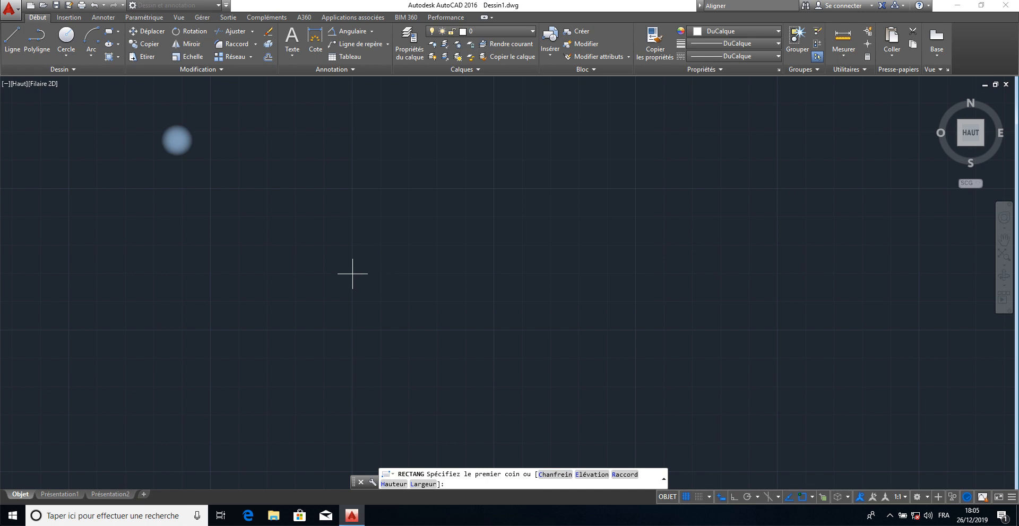
click(352, 274)
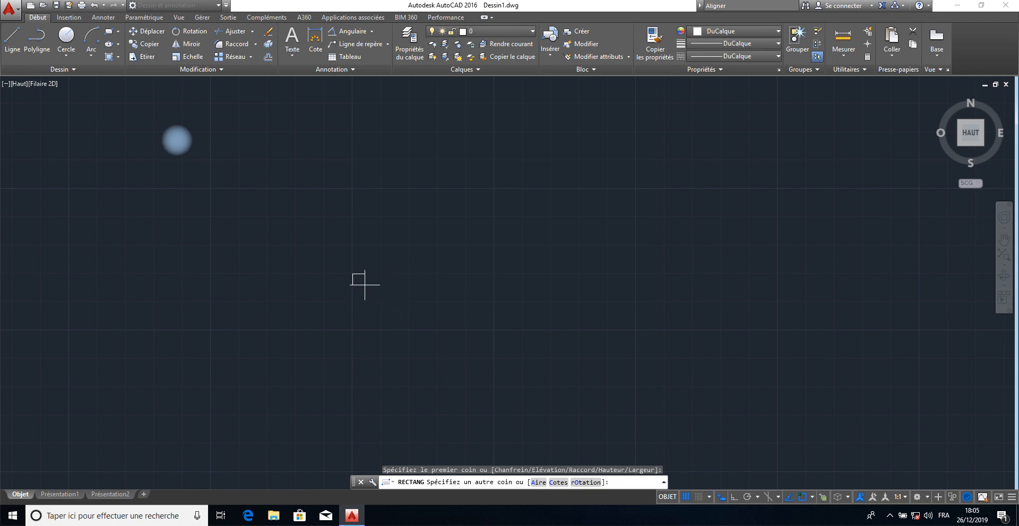
click(396, 324)
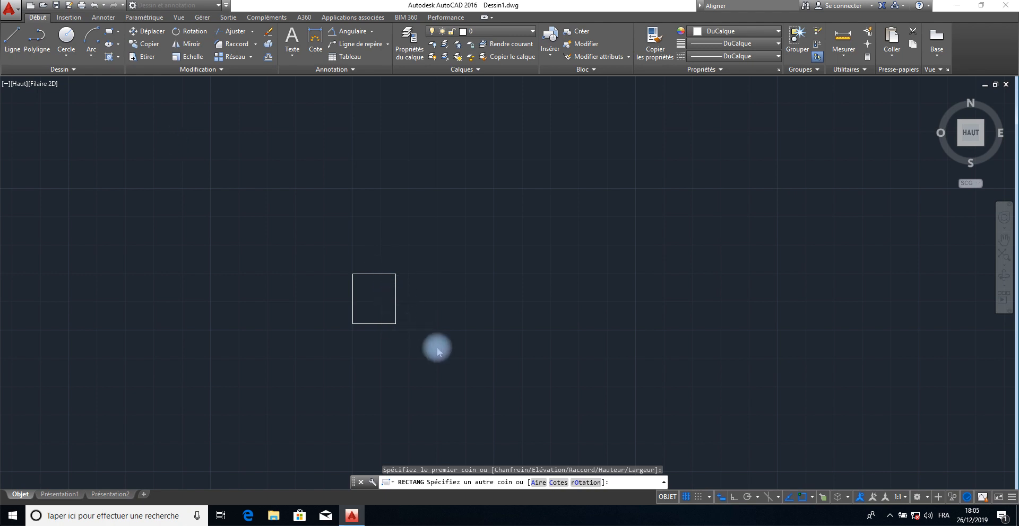
click(388, 313)
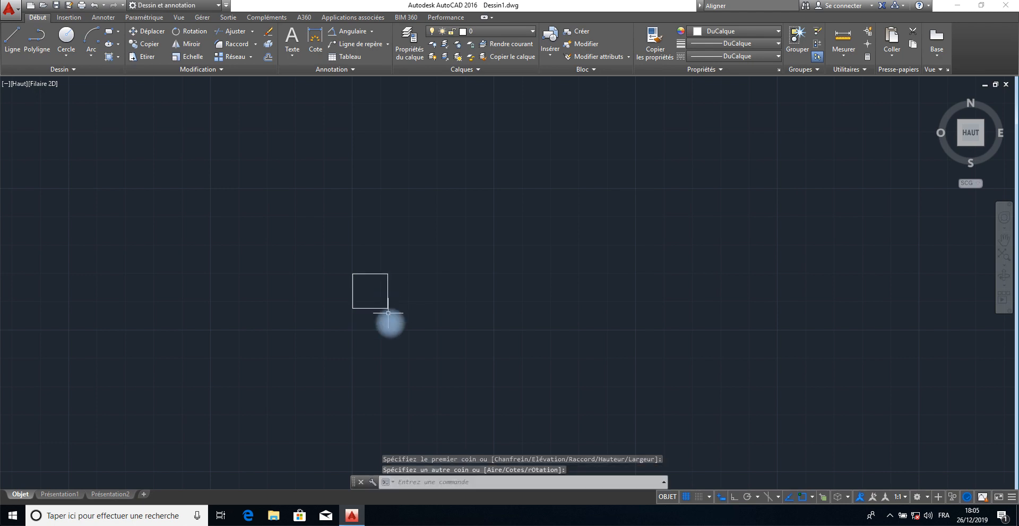
click(393, 262)
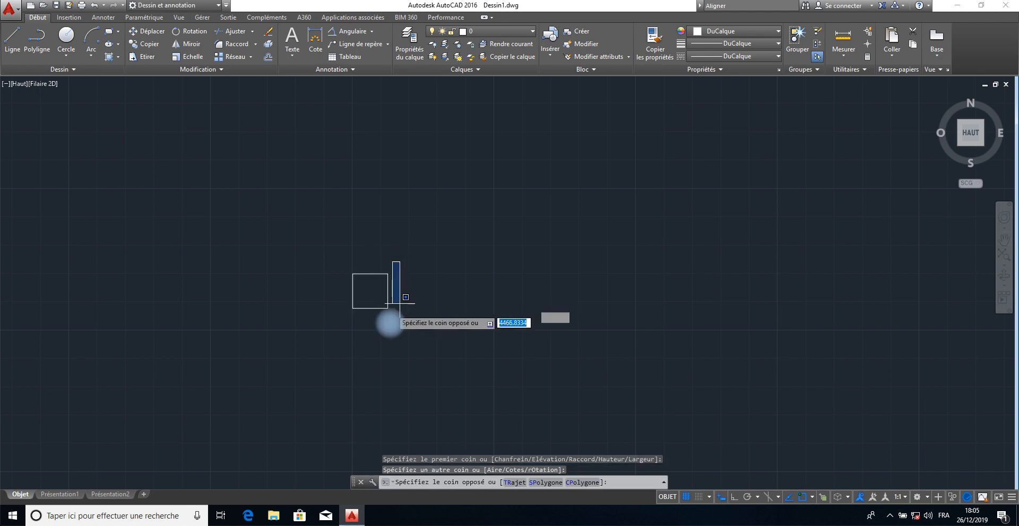
click(388, 320)
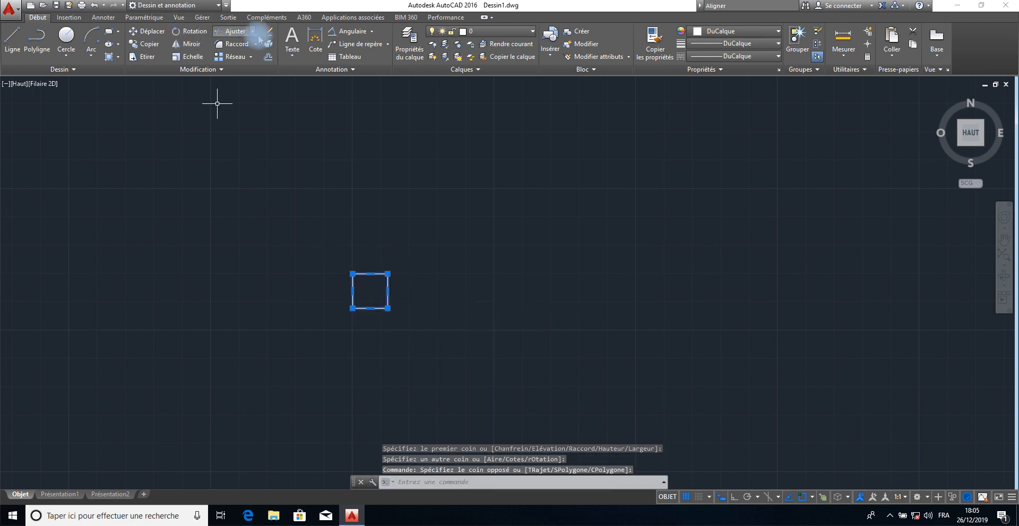
key(Delete)
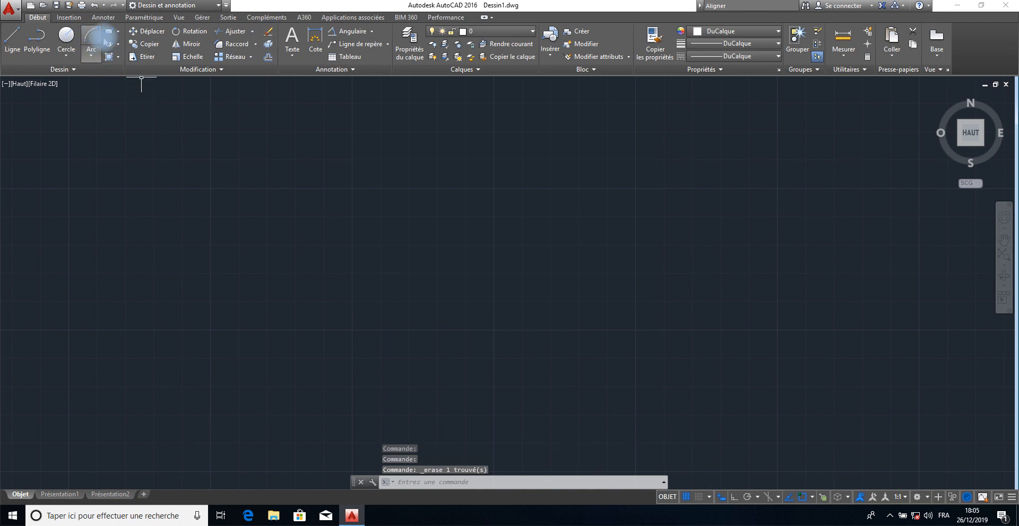
Draw a small rectangle 3.5 wide and 5 high, with the opposite corner at @3.5,-5 from the first corner.
click(109, 32)
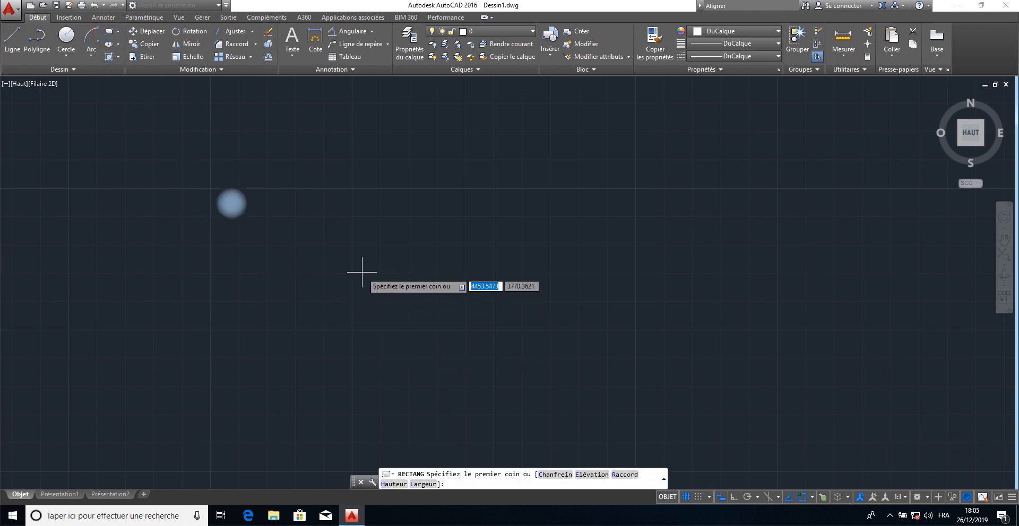
click(362, 272)
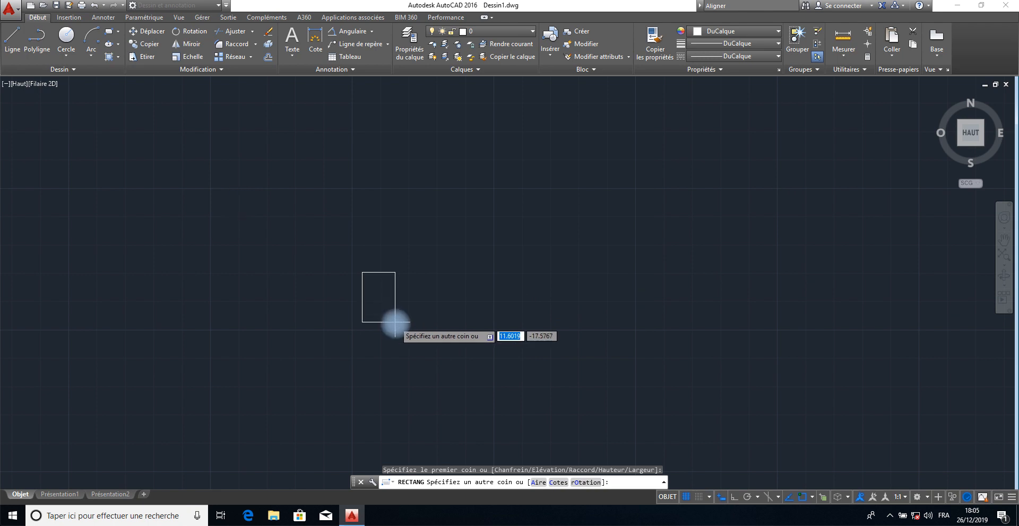
text(@)
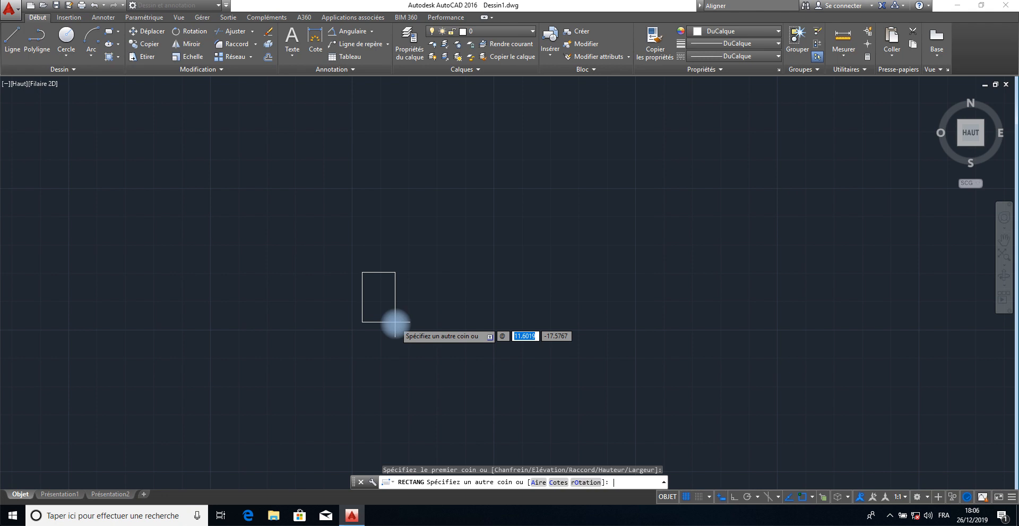
text(3.5)
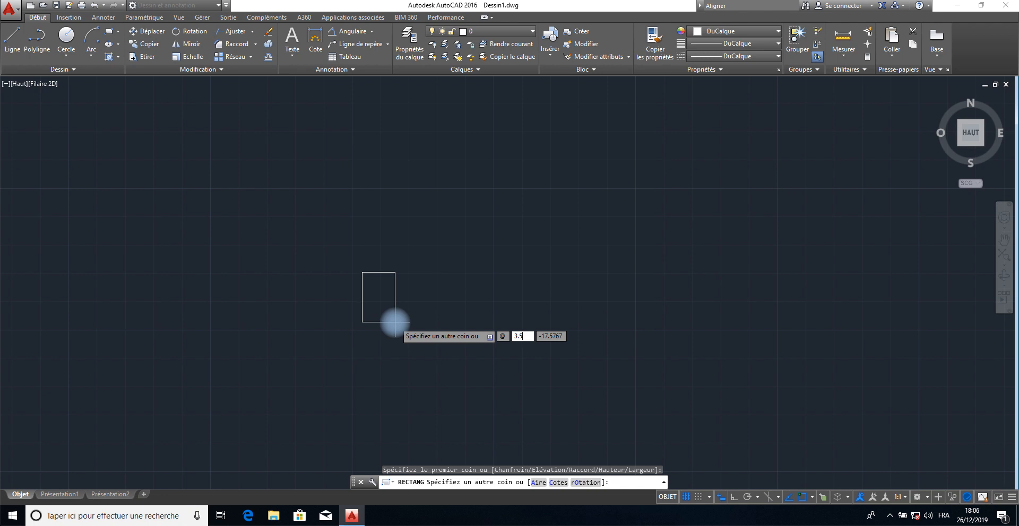
key(Tab)
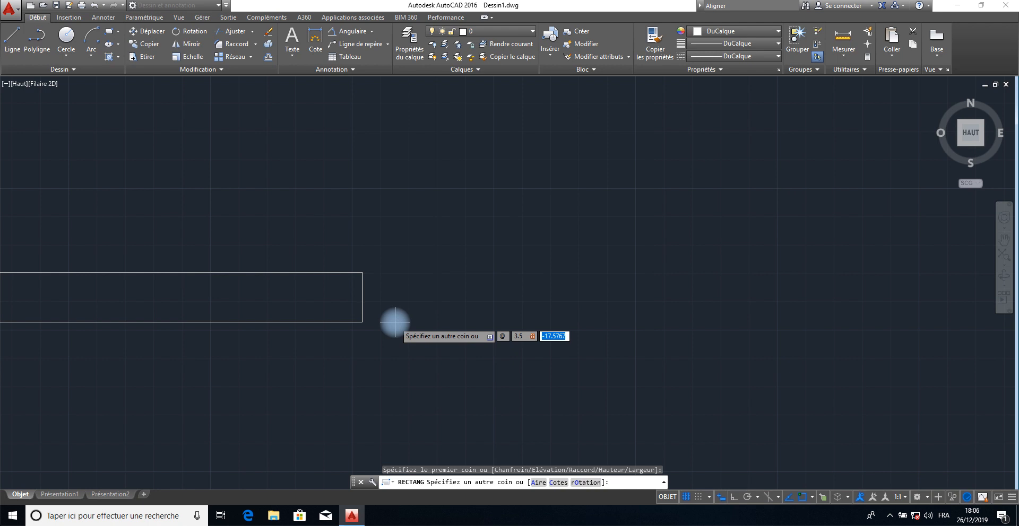
text(-5)
key(Return)
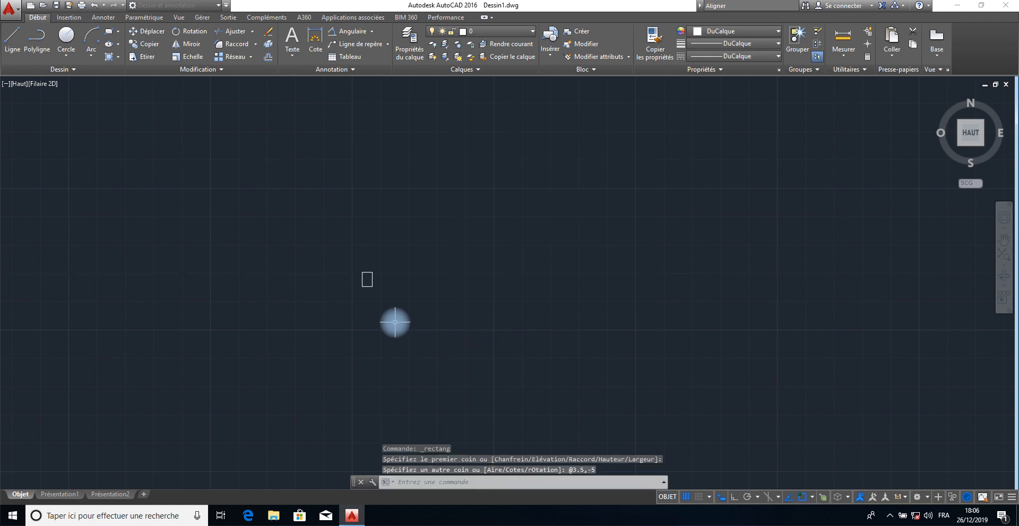
Copy the small rectangle 100 units horizontally to the right from its upper-left corner, with Ortho mode on.
scroll(363, 271, up, 5)
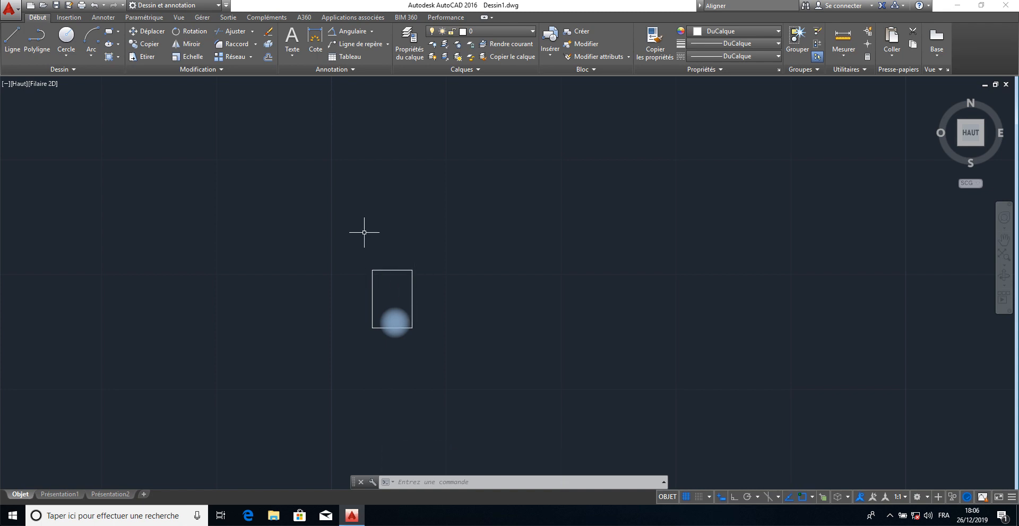
click(427, 264)
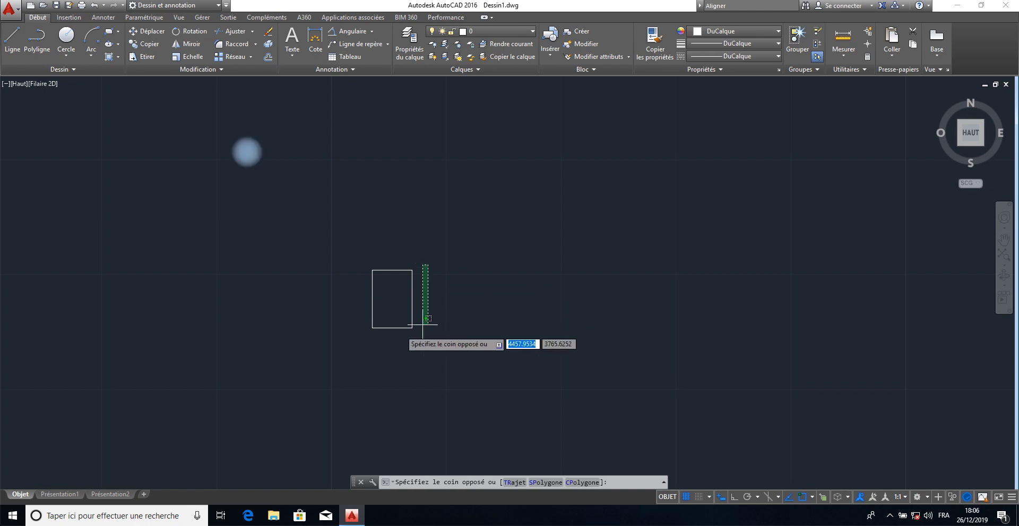
click(362, 350)
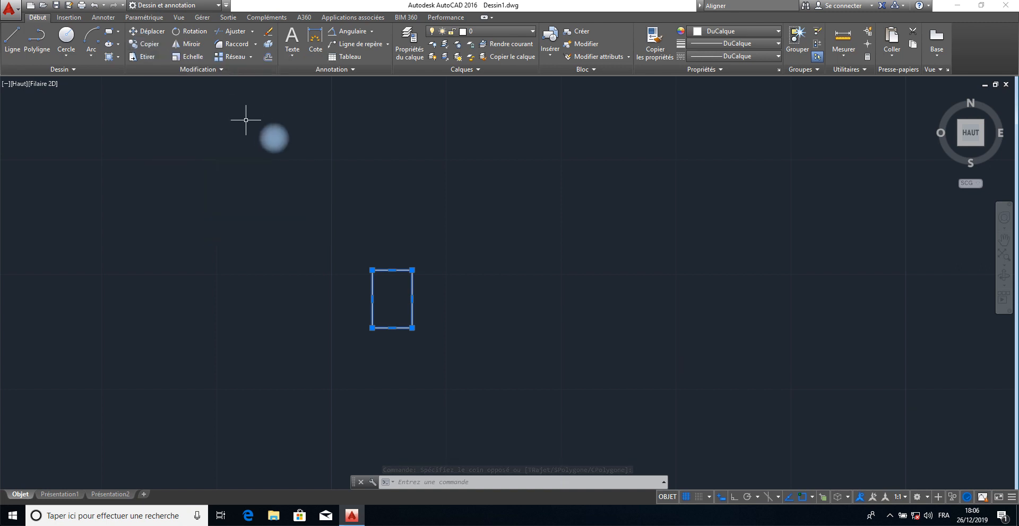
click(146, 48)
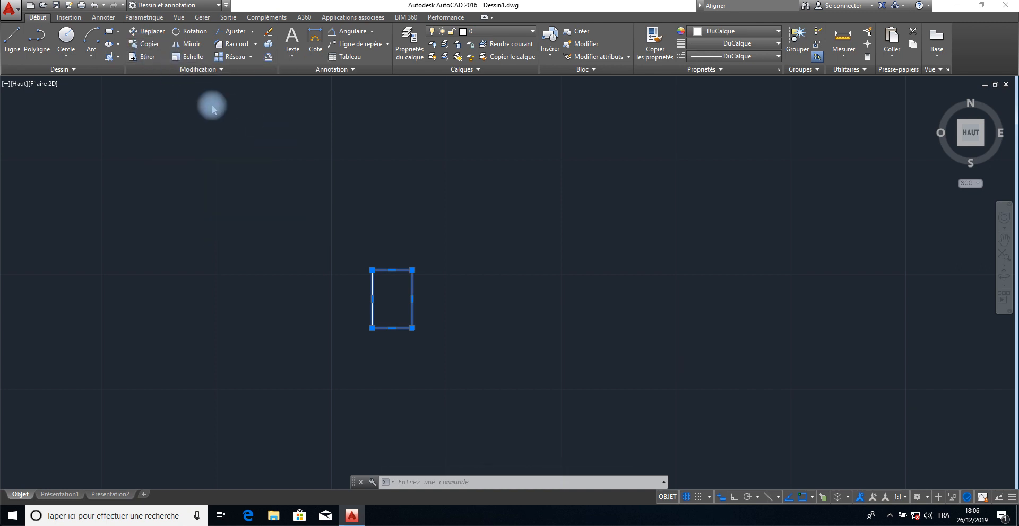
click(372, 270)
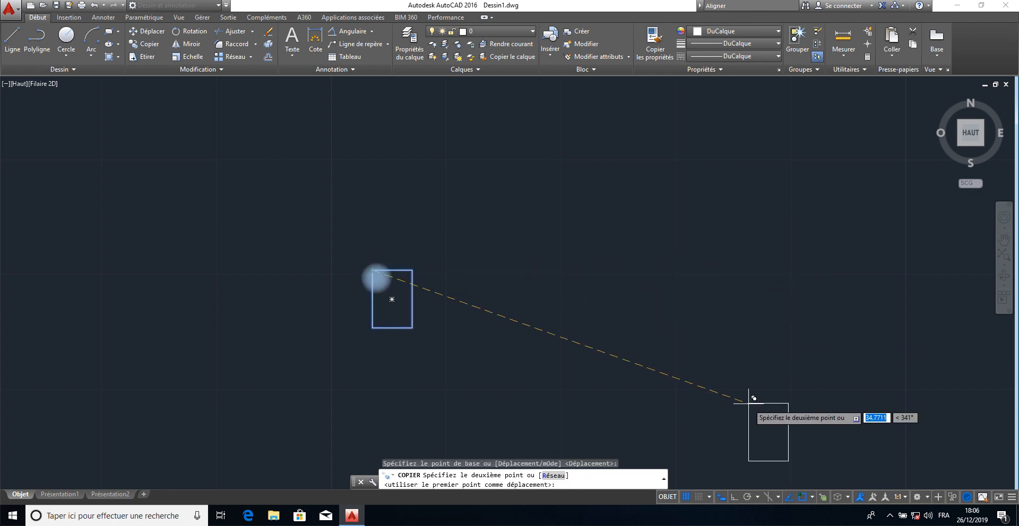
click(733, 498)
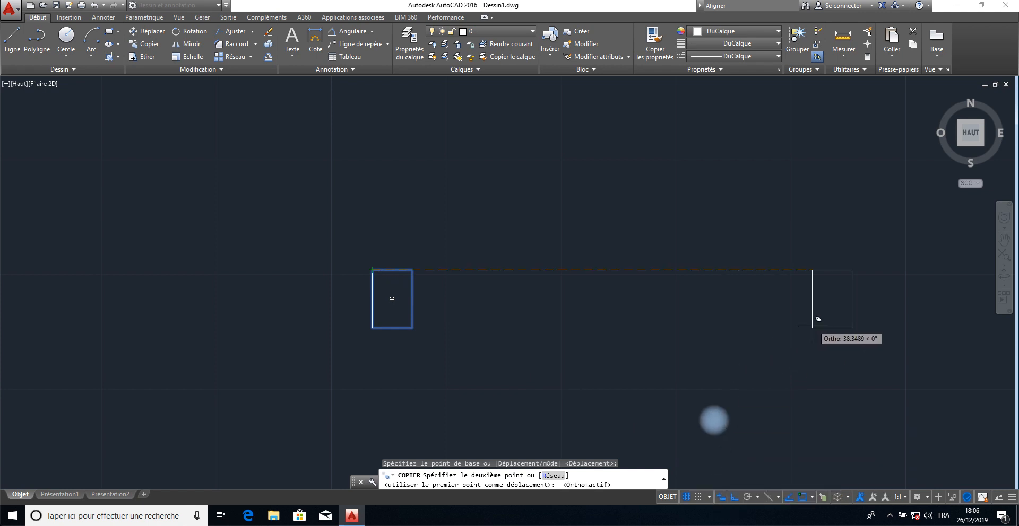
text(1)
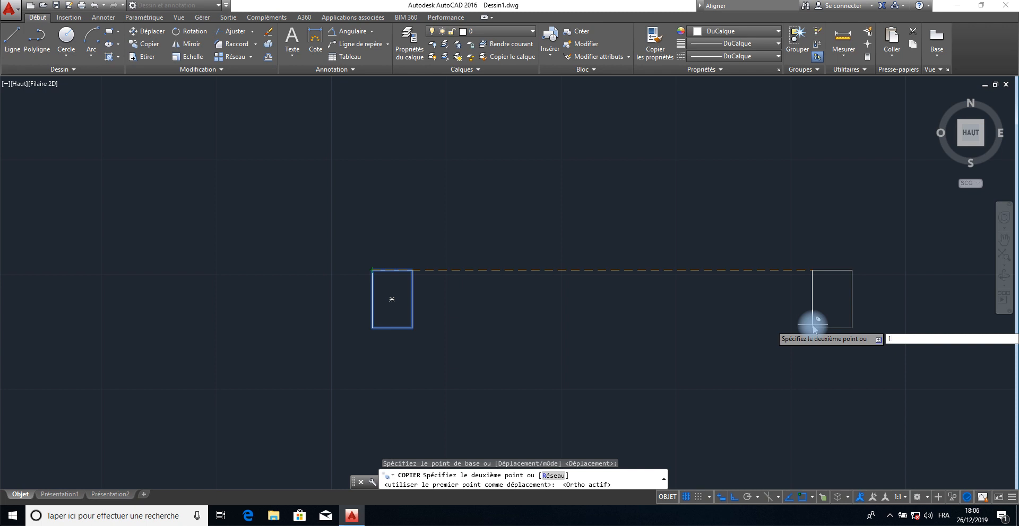
text(00)
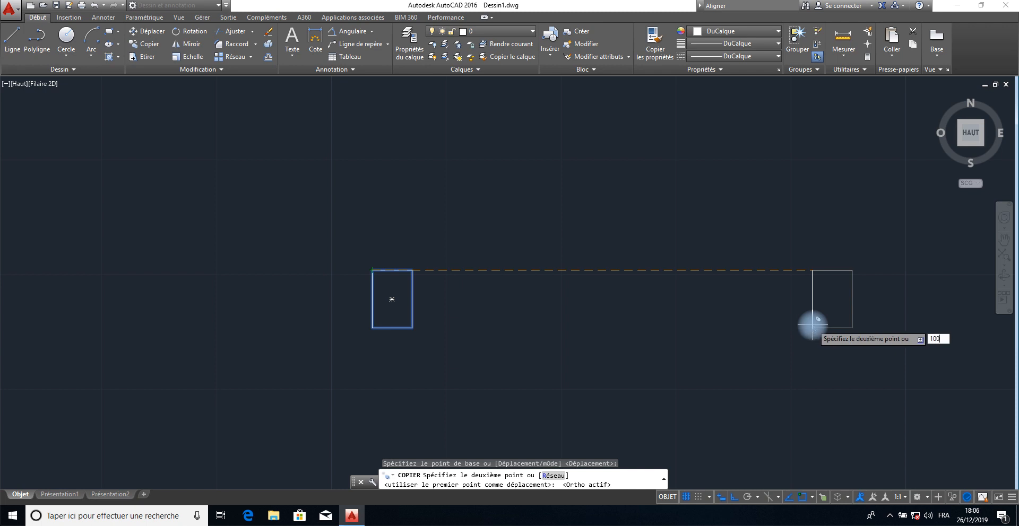
key(Return)
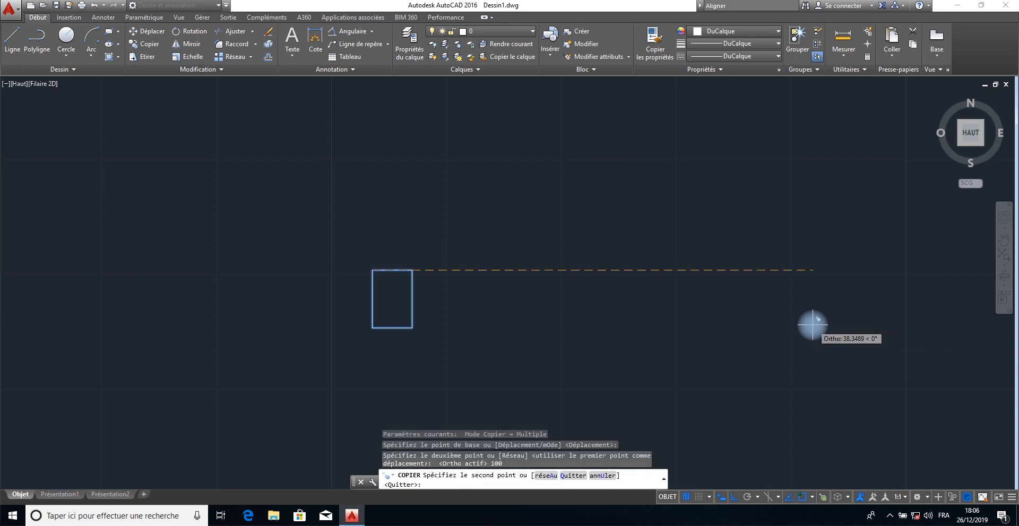
scroll(812, 324, up, 1)
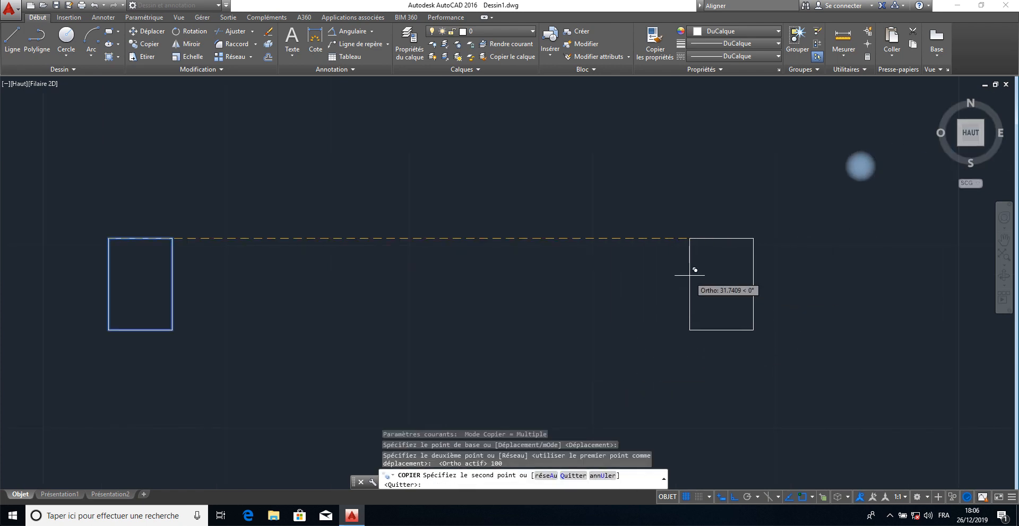
scroll(694, 270, down, 8)
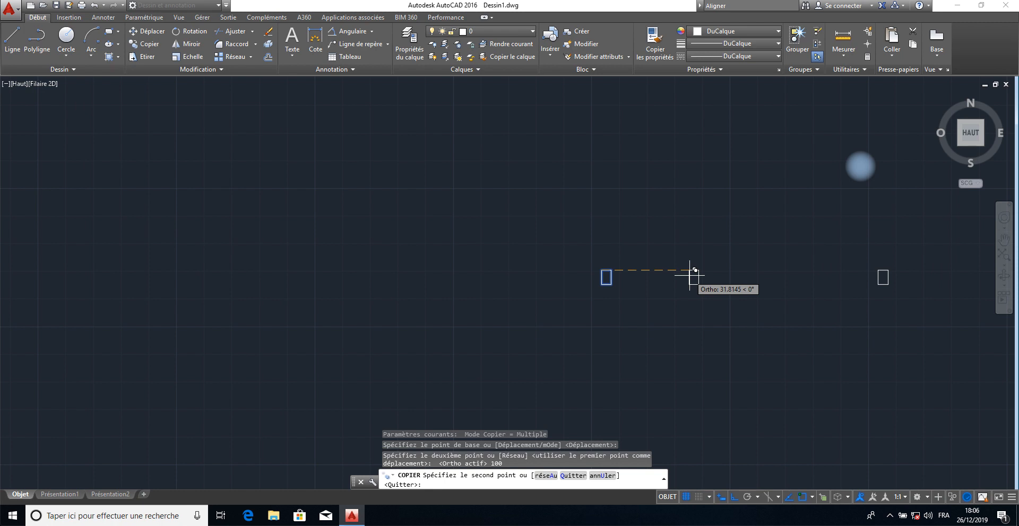
middle_drag(823, 291, 480, 304)
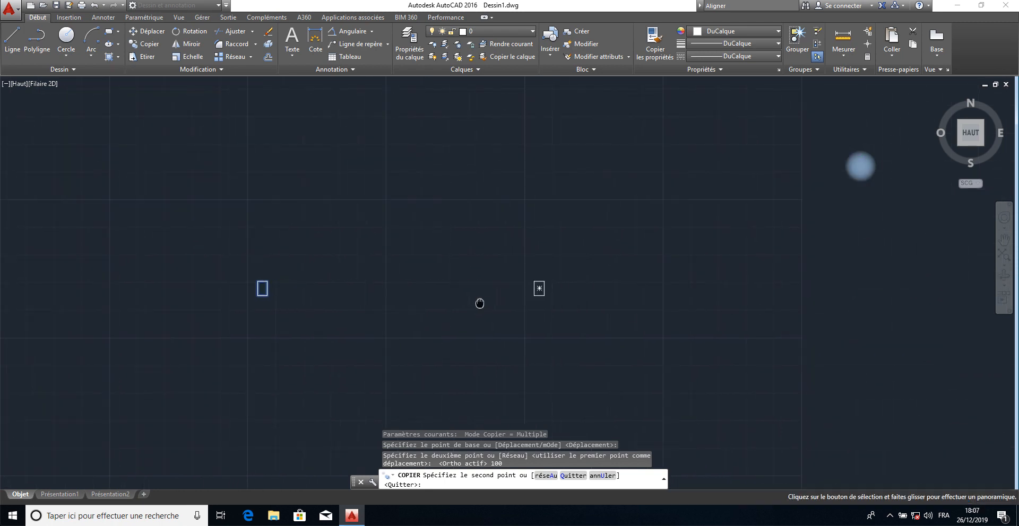
right_click(484, 285)
click(498, 288)
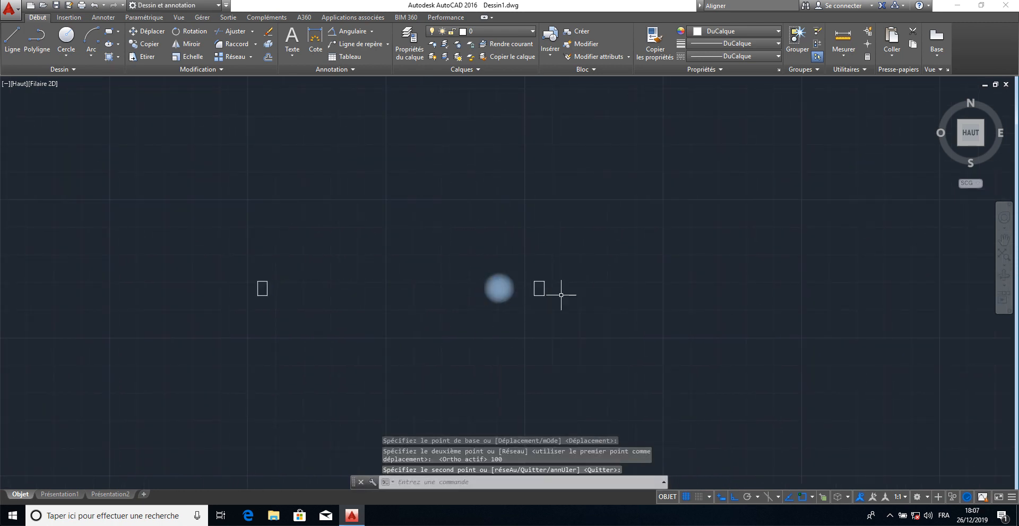
click(61, 53)
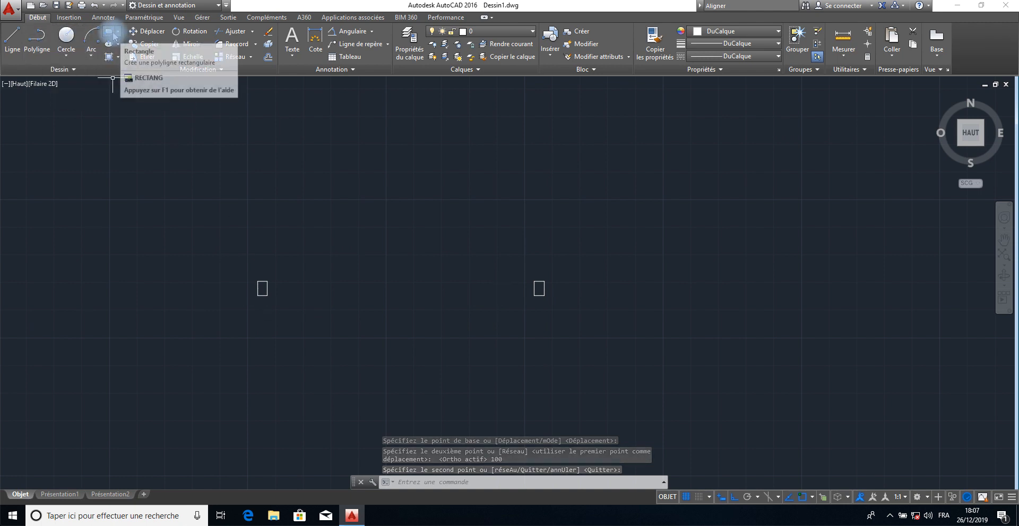
click(113, 36)
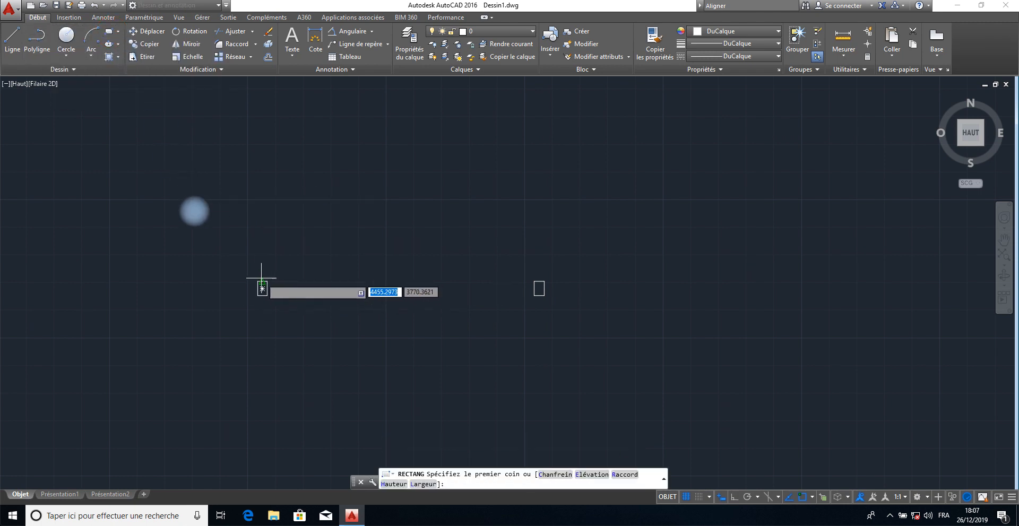
scroll(262, 280, up, 5)
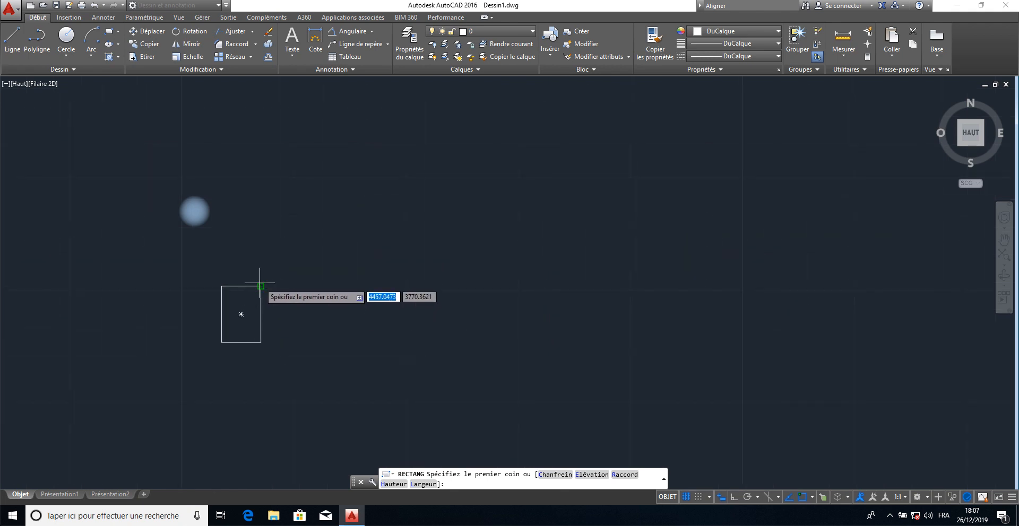
click(260, 285)
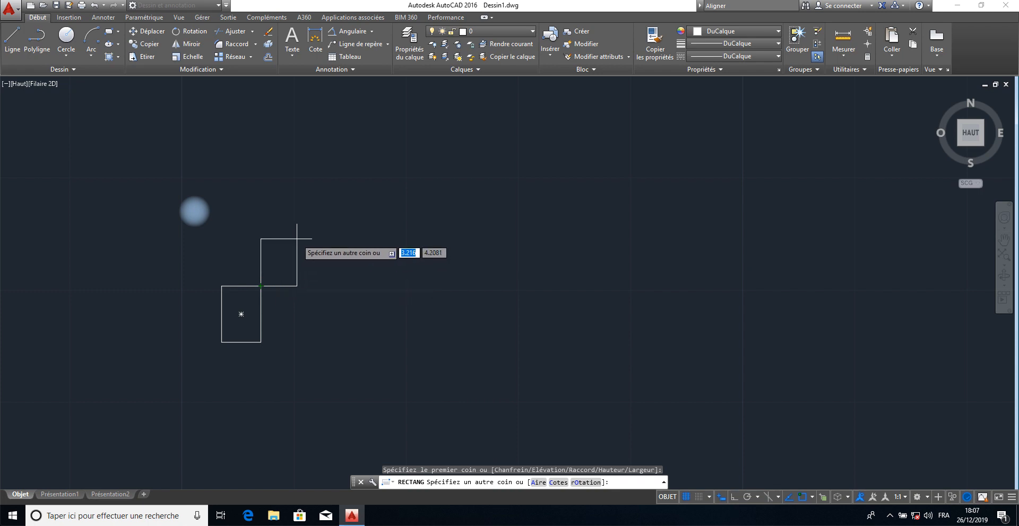
text(@)
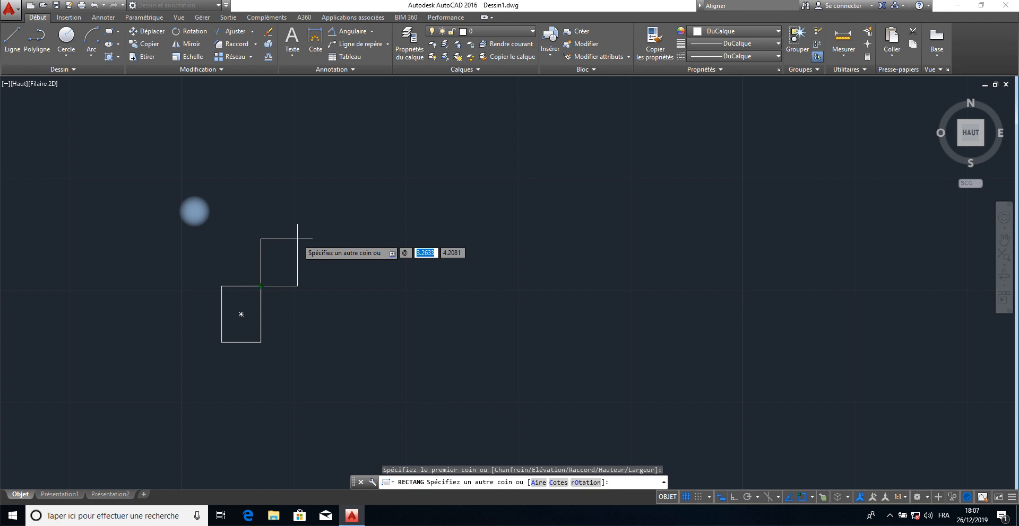
text(()
key(BackSpace)
text(5)
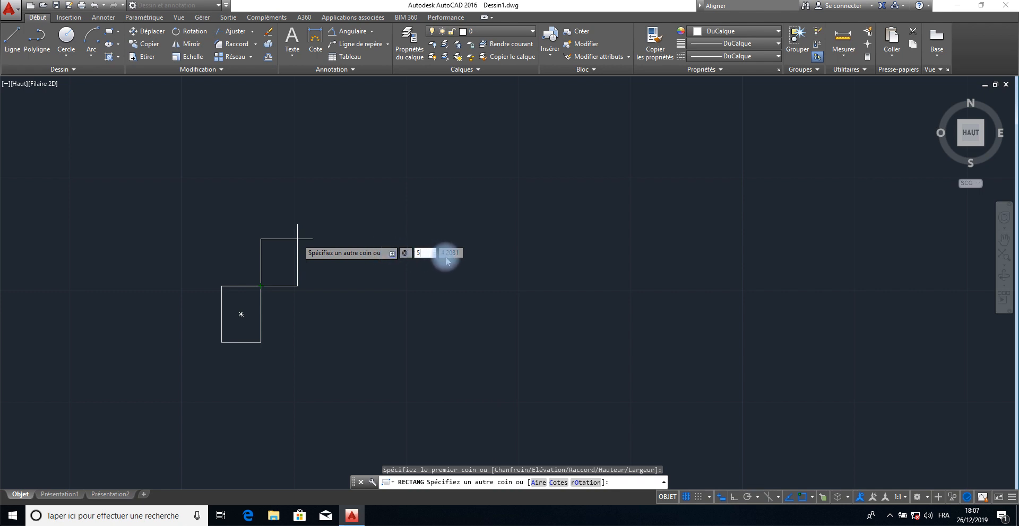
text(5)
key(Tab)
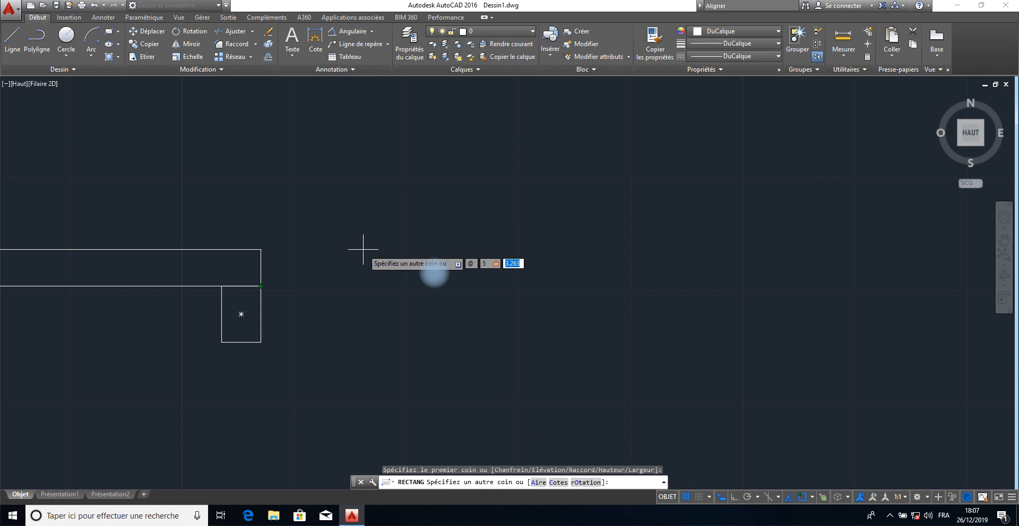
text(1)
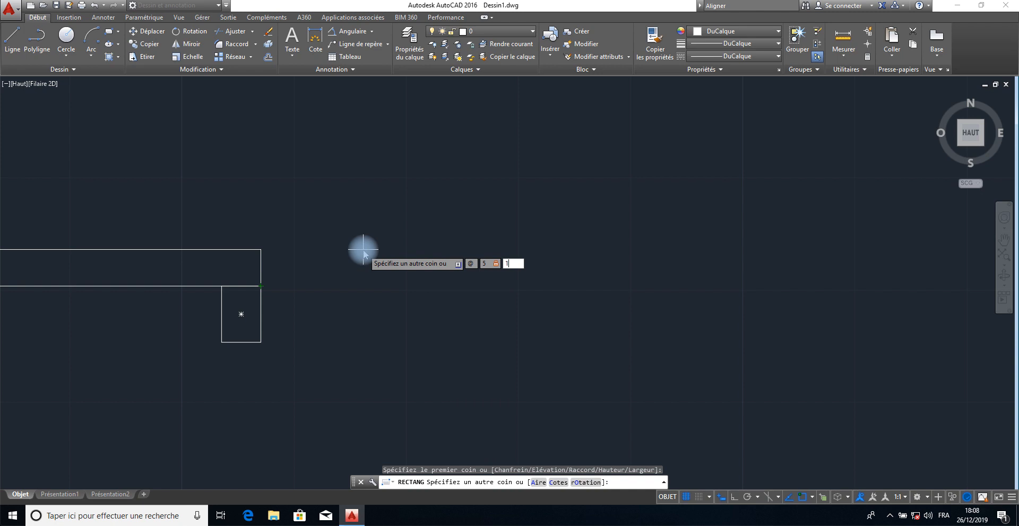
key(Escape)
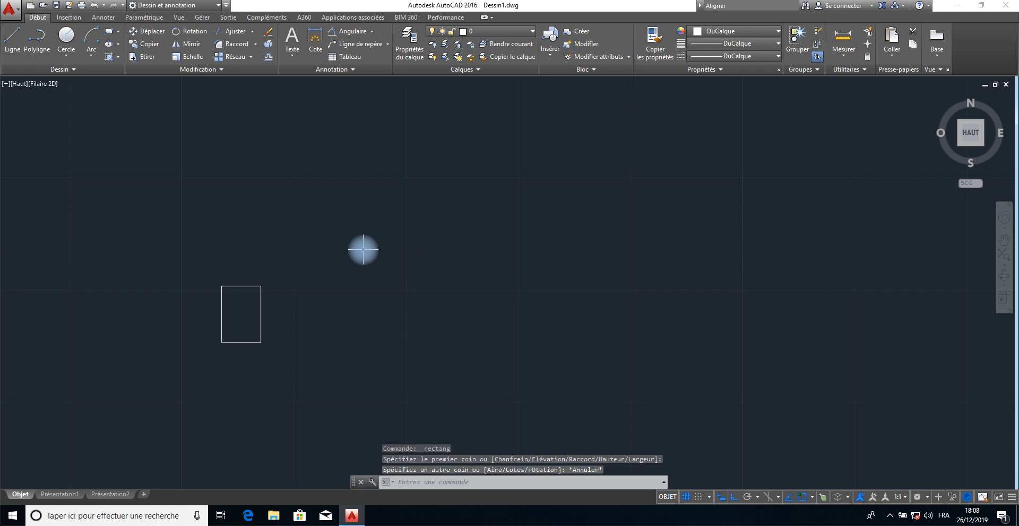
Measure the clear distance between the facing upper corners of the two small rectangles.
scroll(394, 295, up, 4)
scroll(394, 295, down, 8)
middle_drag(395, 294, 251, 280)
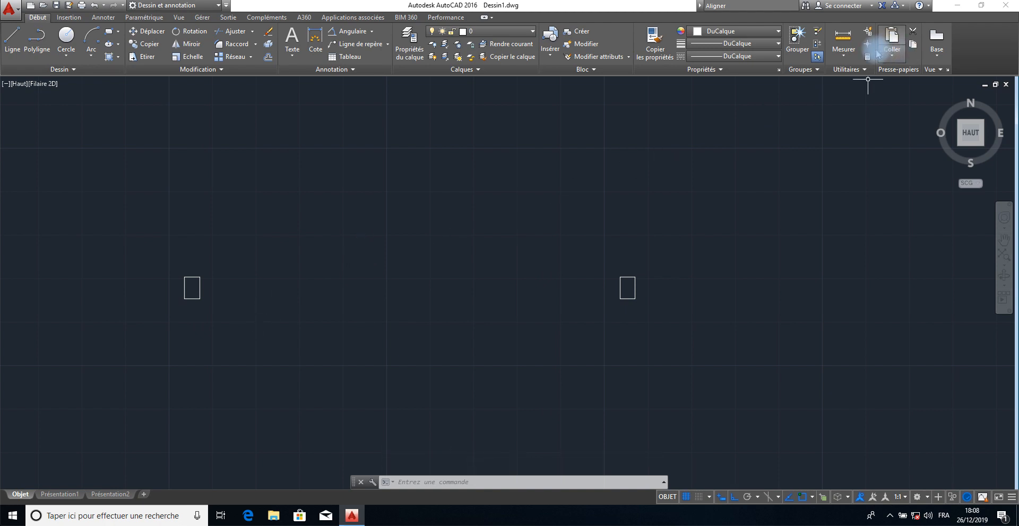
click(846, 41)
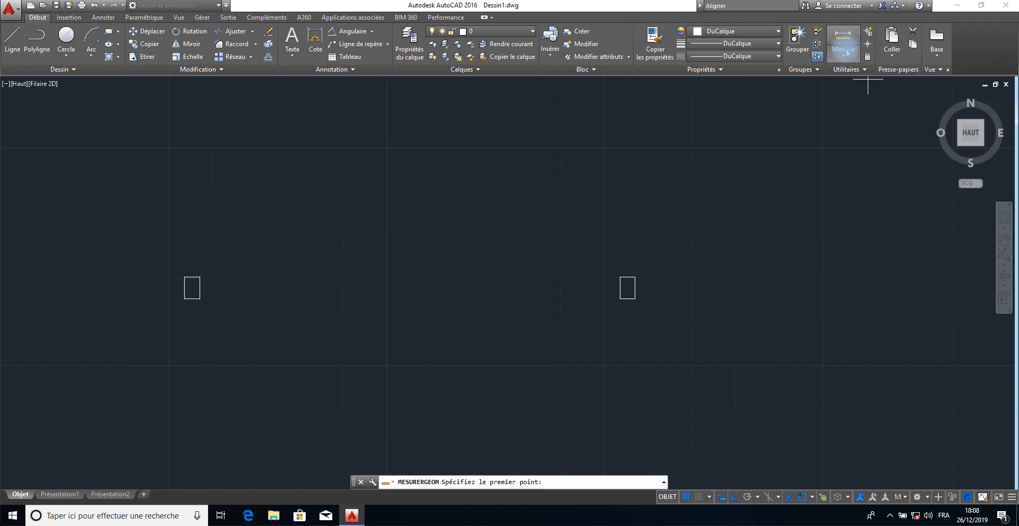
click(845, 56)
click(852, 79)
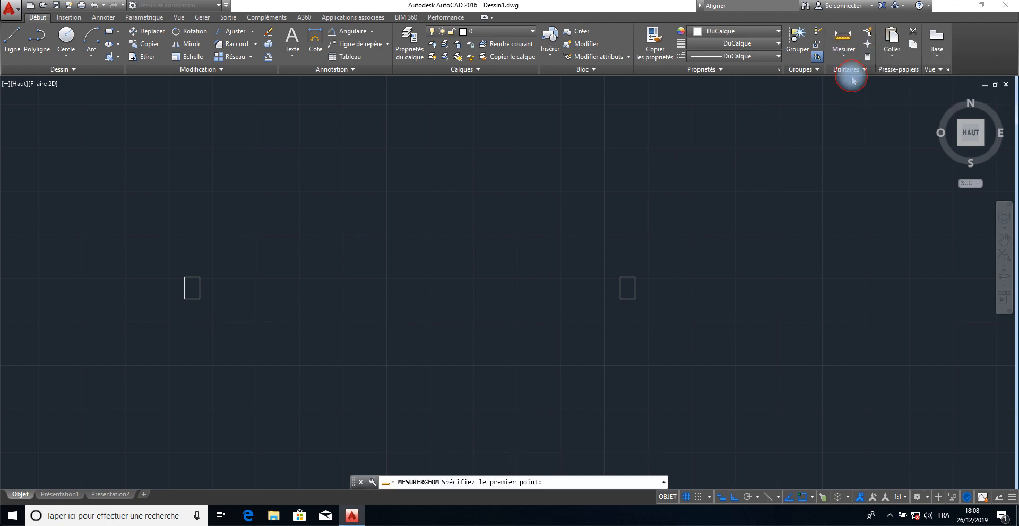
click(617, 276)
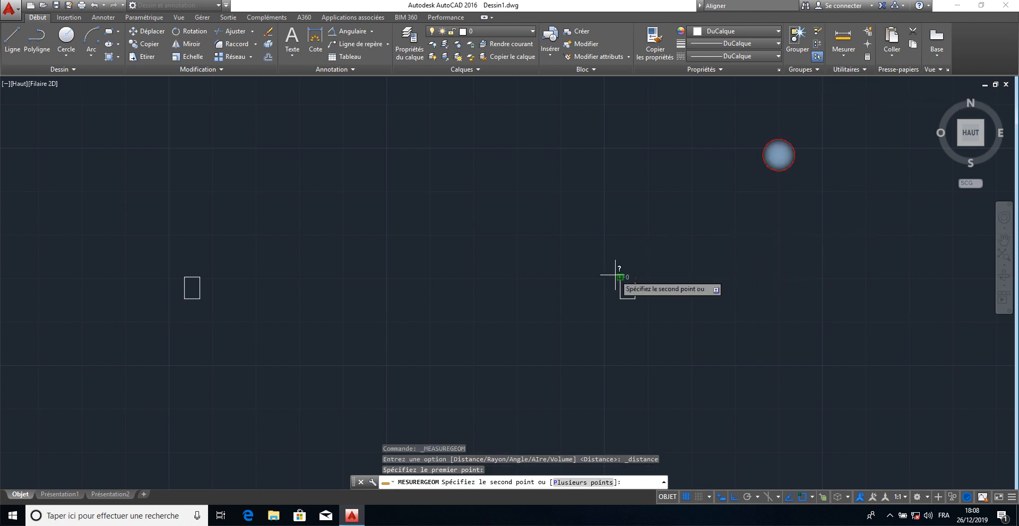
click(200, 276)
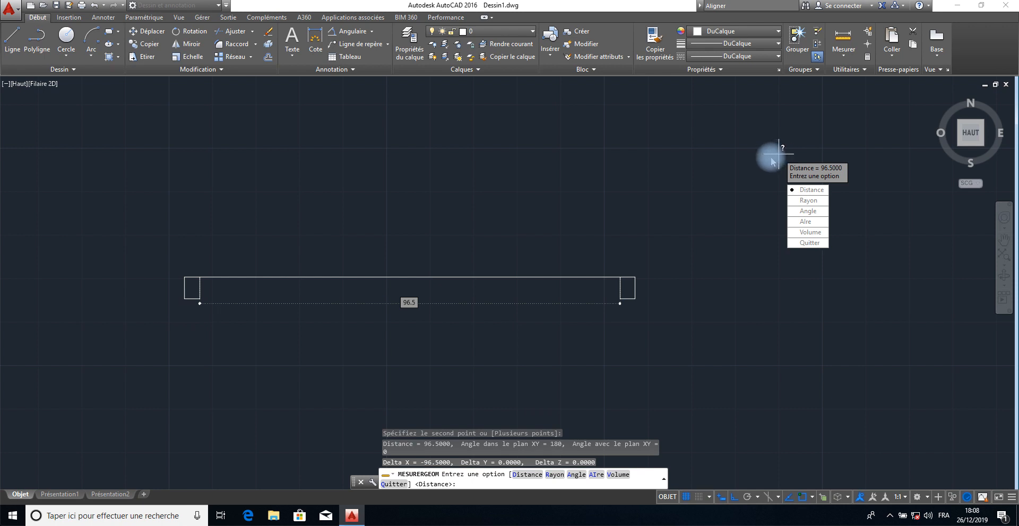
key(Escape)
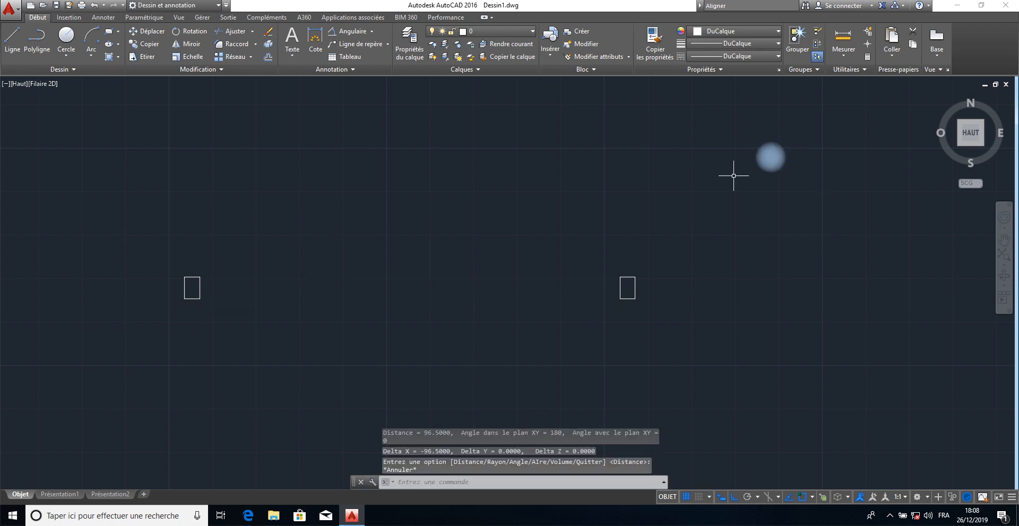
Draw a rectangle from the left small rectangle's upper-right corner, with the opposite corner at @5,96.5.
click(109, 36)
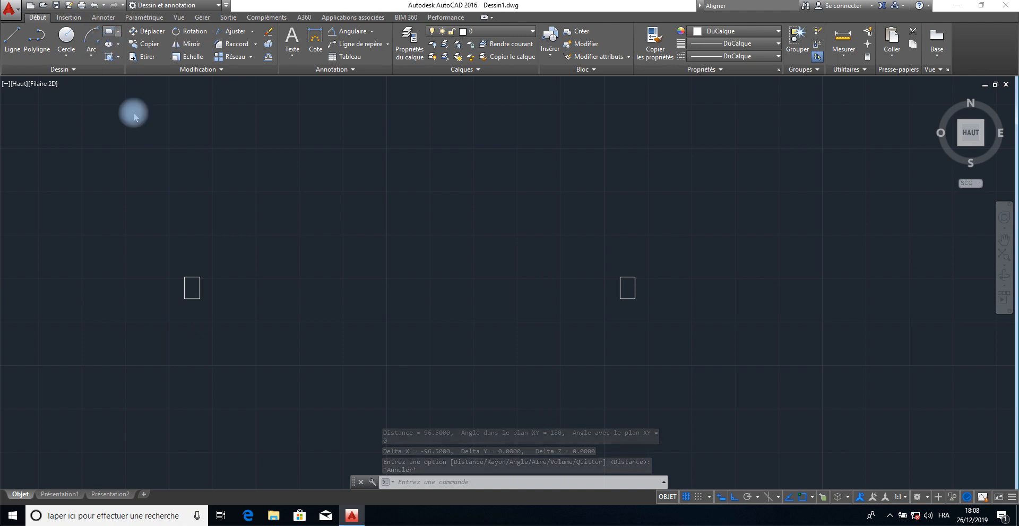
click(199, 277)
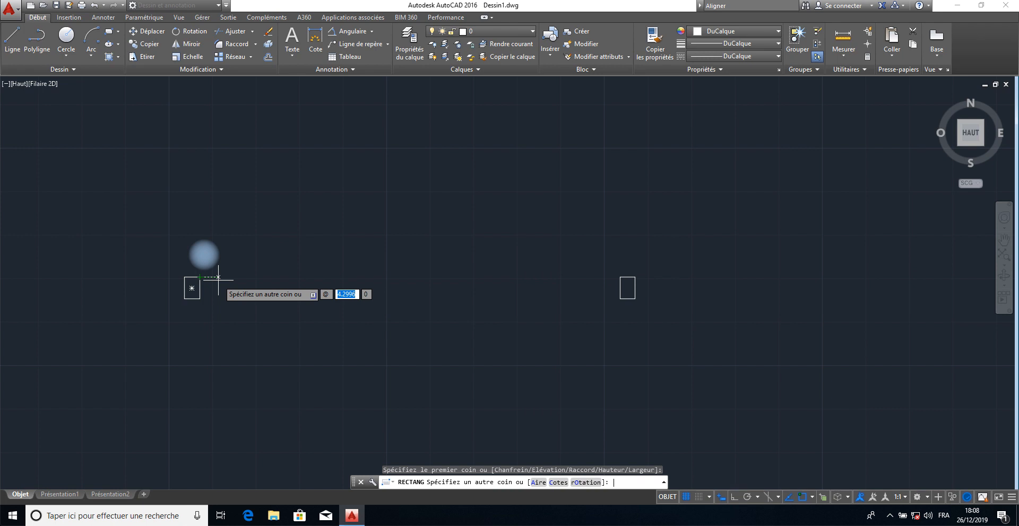
key(BackSpace)
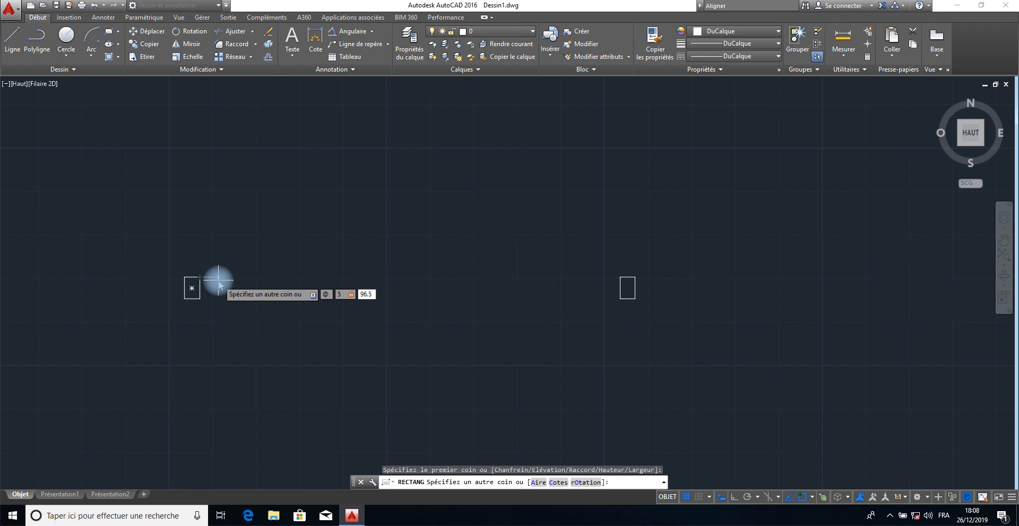
key(Return)
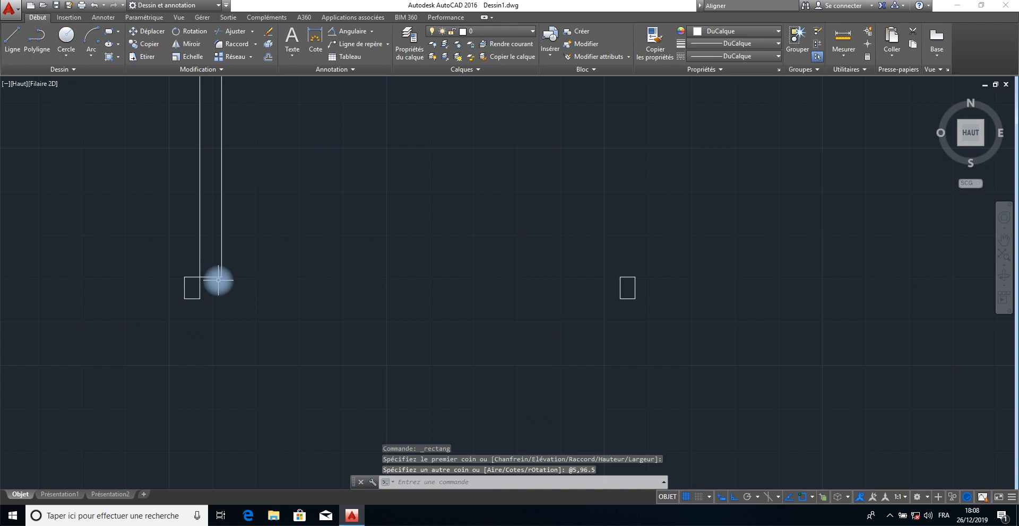
Draw a start-centre-end arc from the right small rectangle's upper-left corner, centred on the tall rectangle's lower-left corner and ending at its upper-left corner.
mouse_move(235, 250)
middle_down()
mouse_move(237, 462)
mouse_move(254, 282)
mouse_move(253, 297)
middle_up()
scroll(240, 450, down, 2)
scroll(240, 450, down, 2)
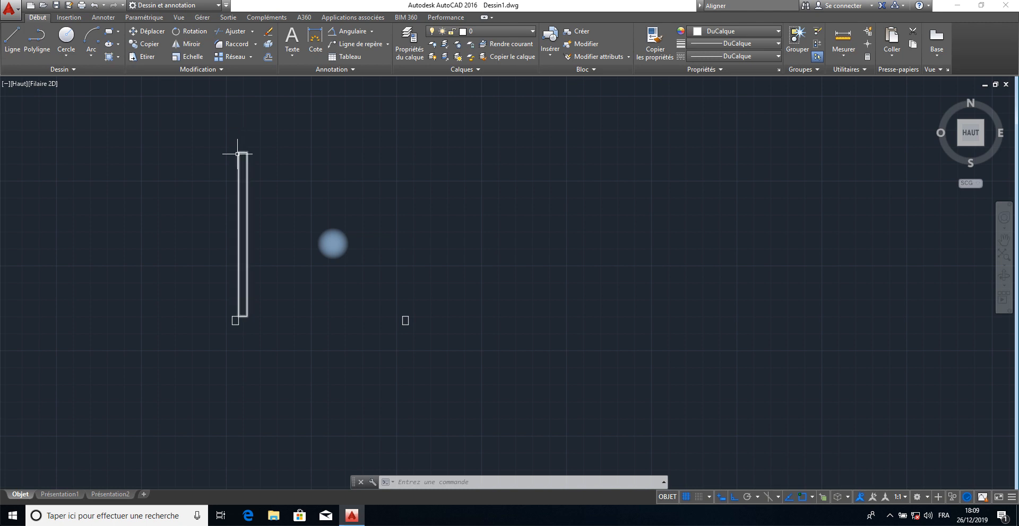
click(91, 58)
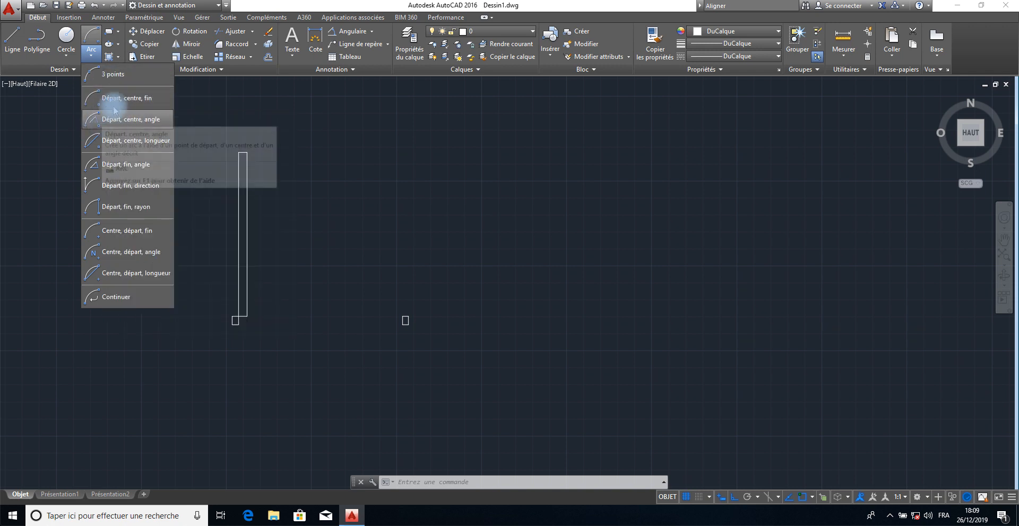
click(125, 99)
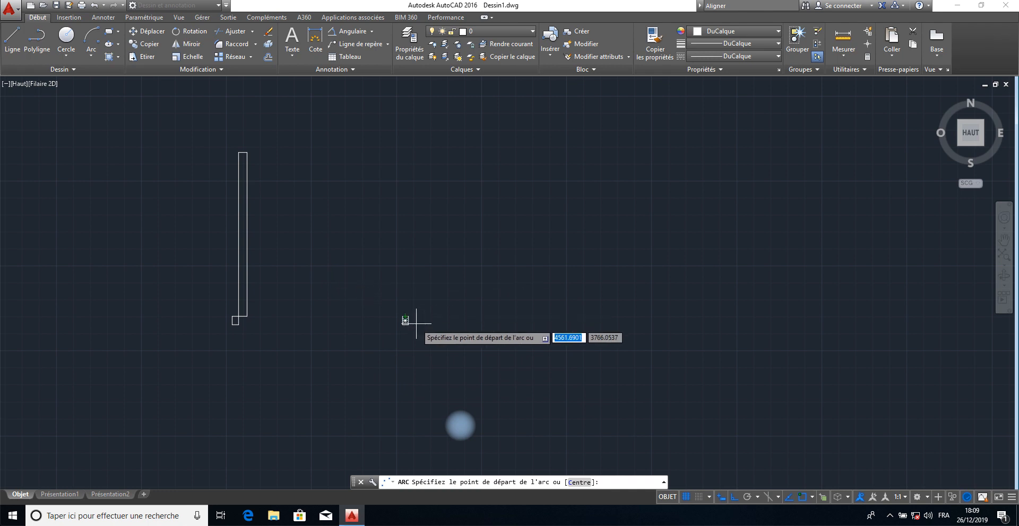
scroll(405, 318, up, 3)
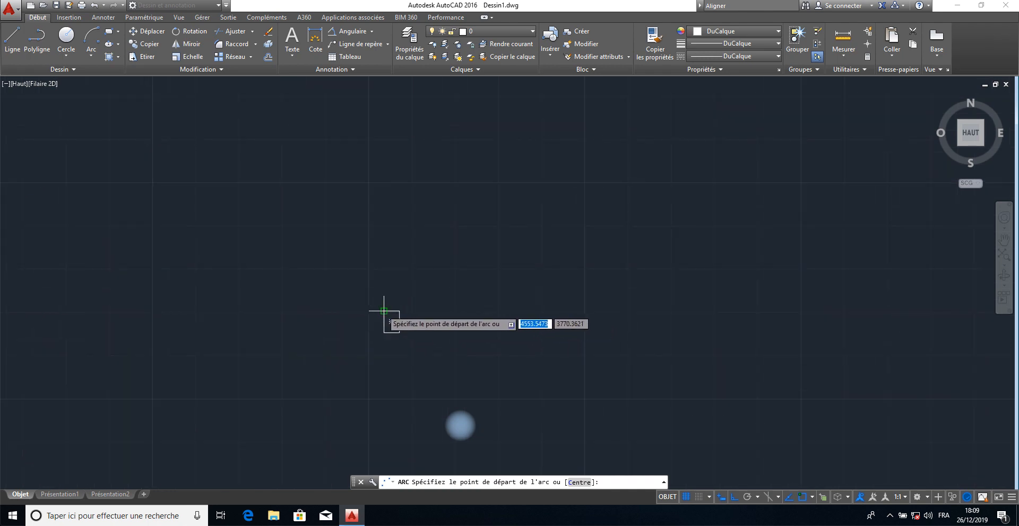
click(383, 312)
mouse_move(261, 292)
middle_down()
mouse_move(600, 234)
mouse_move(566, 404)
middle_up()
scroll(564, 407, down, 1)
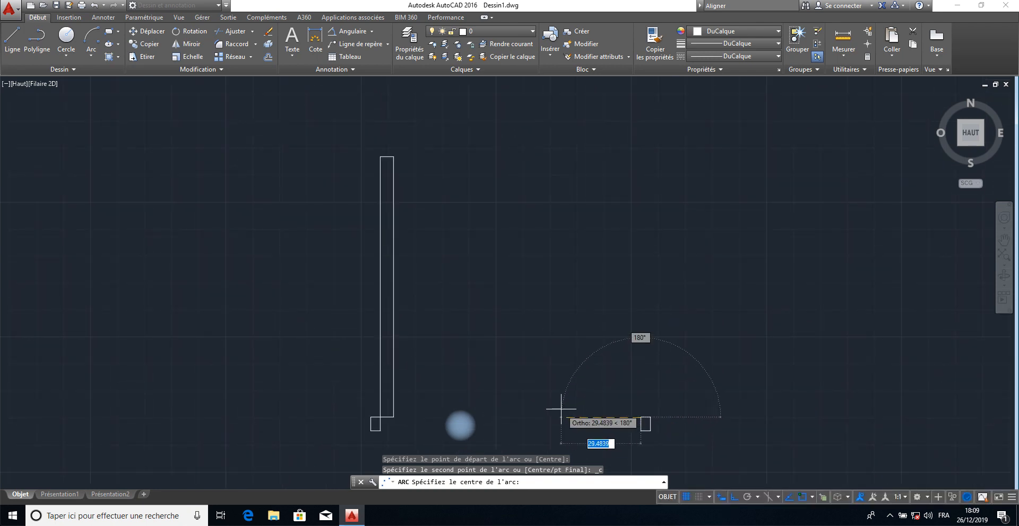
click(379, 418)
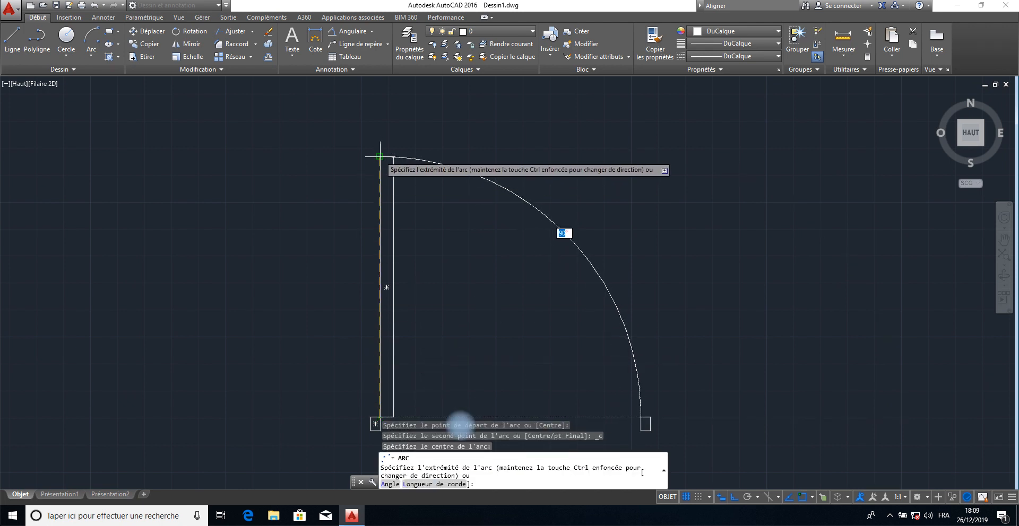
click(380, 156)
right_click(319, 200)
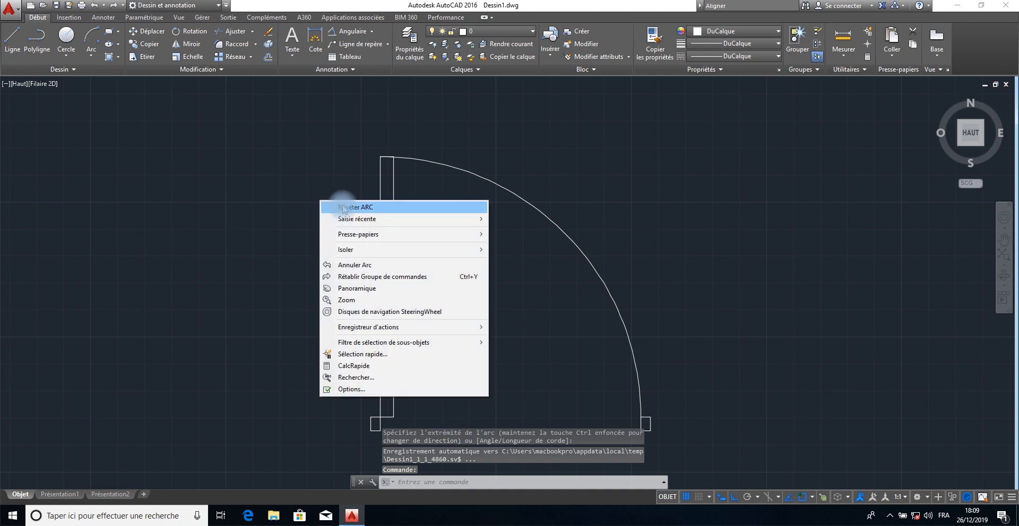
click(310, 202)
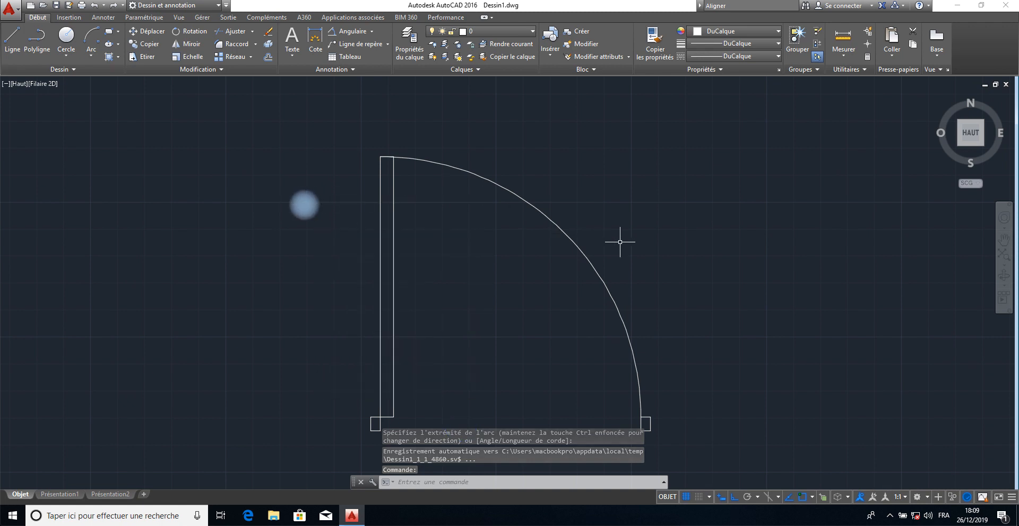
middle_drag(344, 316, 304, 206)
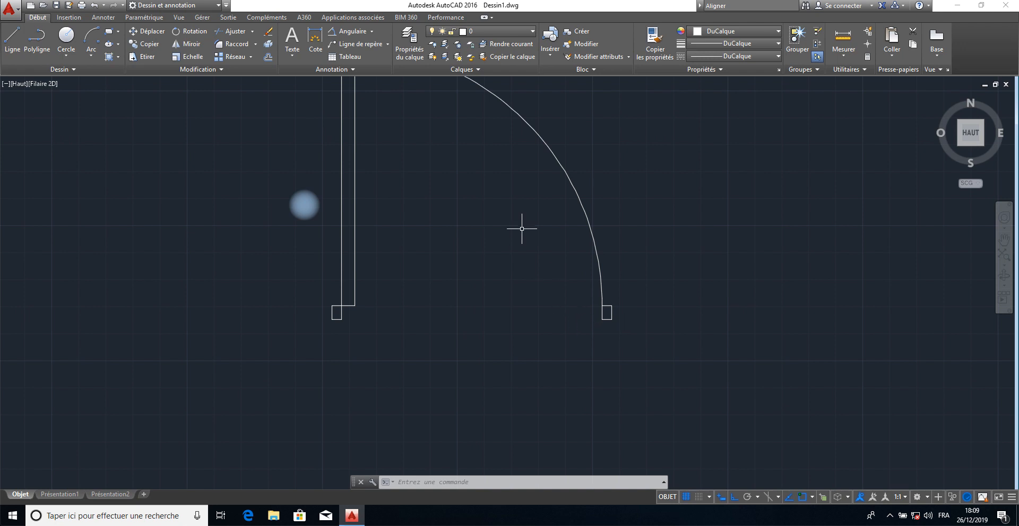
mouse_move(508, 212)
middle_down()
mouse_move(509, 311)
mouse_move(511, 292)
middle_up()
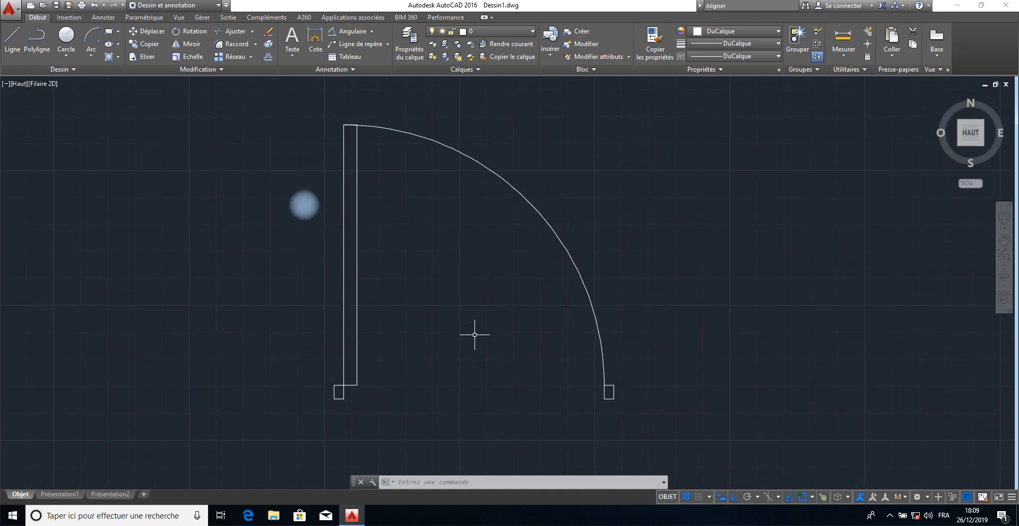
click(76, 19)
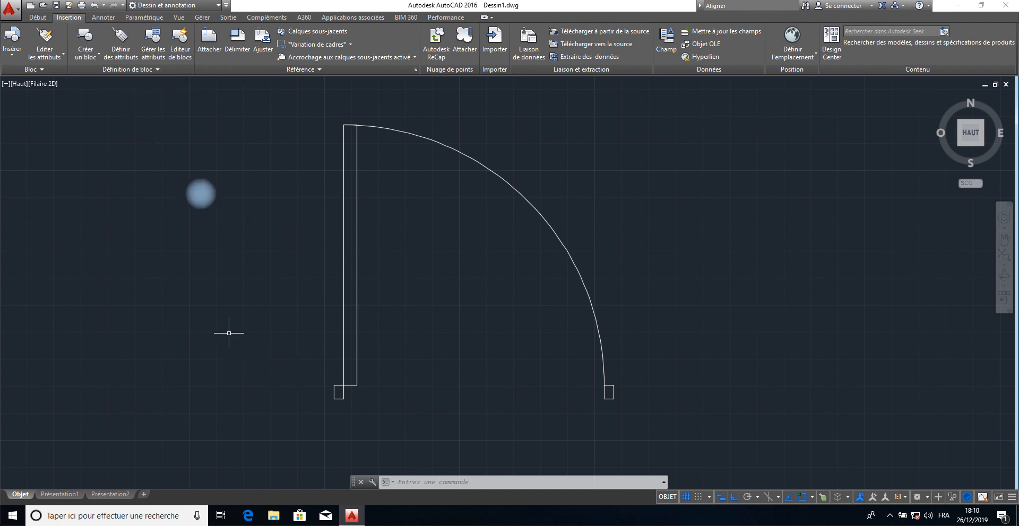
click(87, 52)
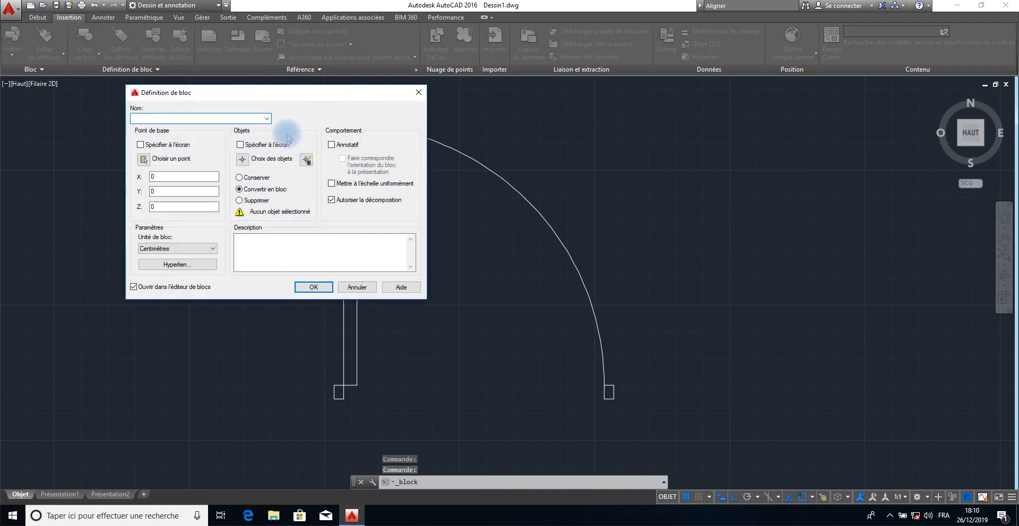
click(418, 92)
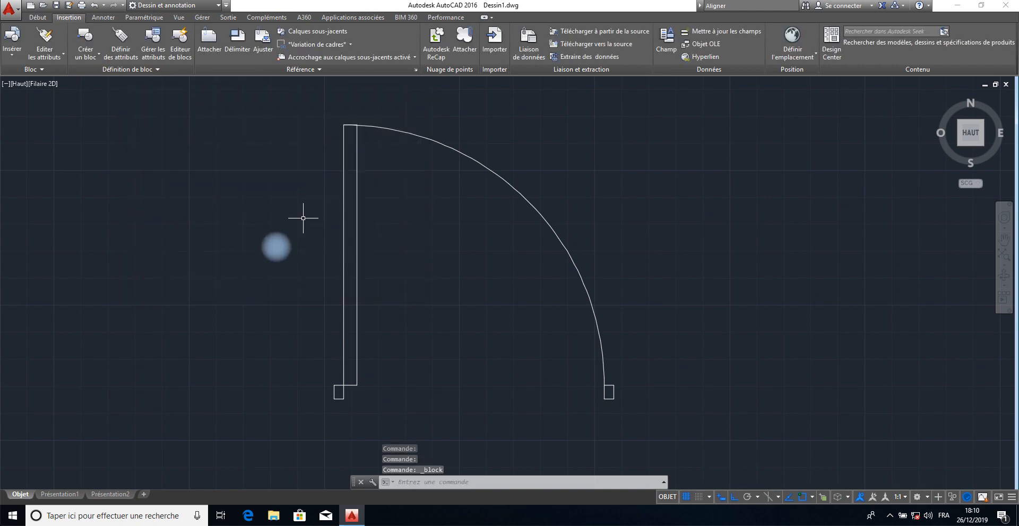
text(b)
key(Return)
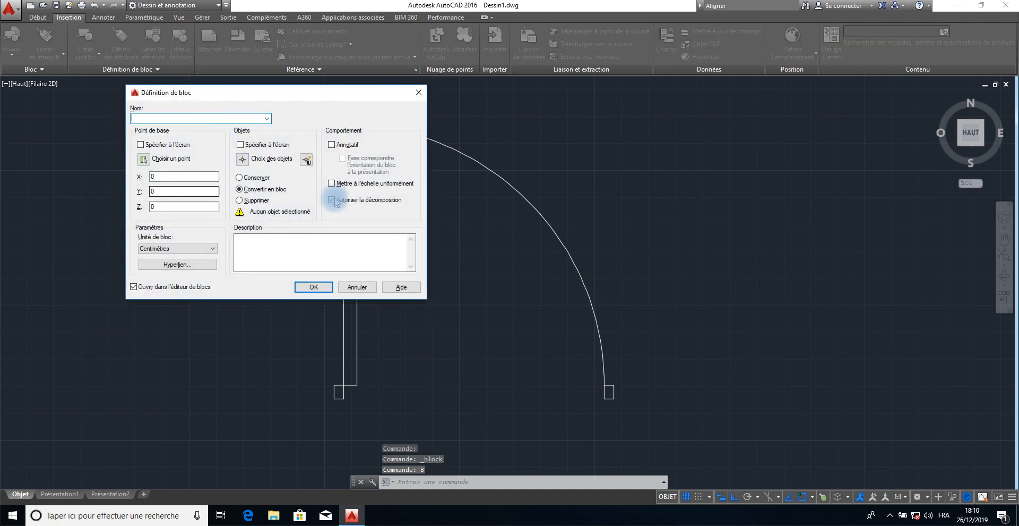
click(419, 93)
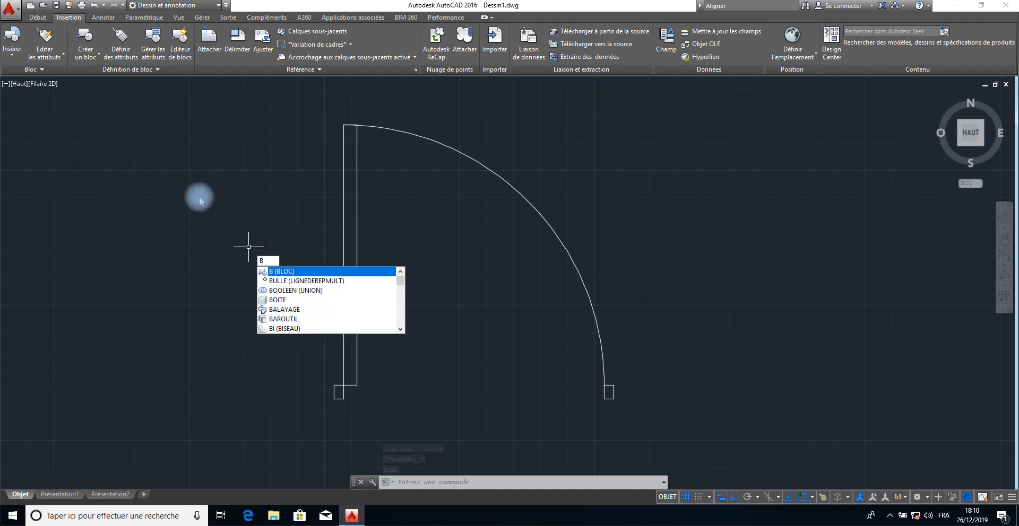
key(Escape)
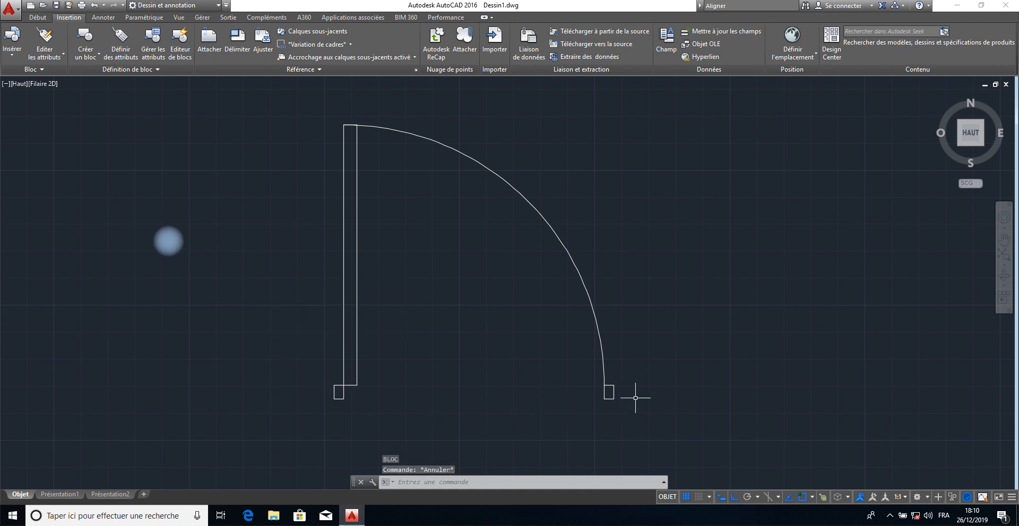
Erase the two small jamb rectangles, leaving only the door leaf and the swing arc.
click(635, 398)
click(595, 384)
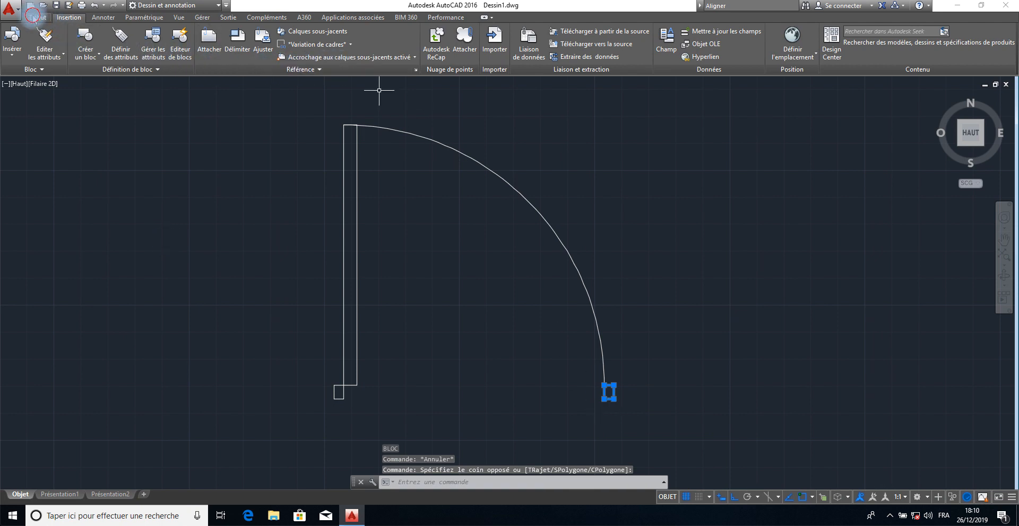
click(33, 15)
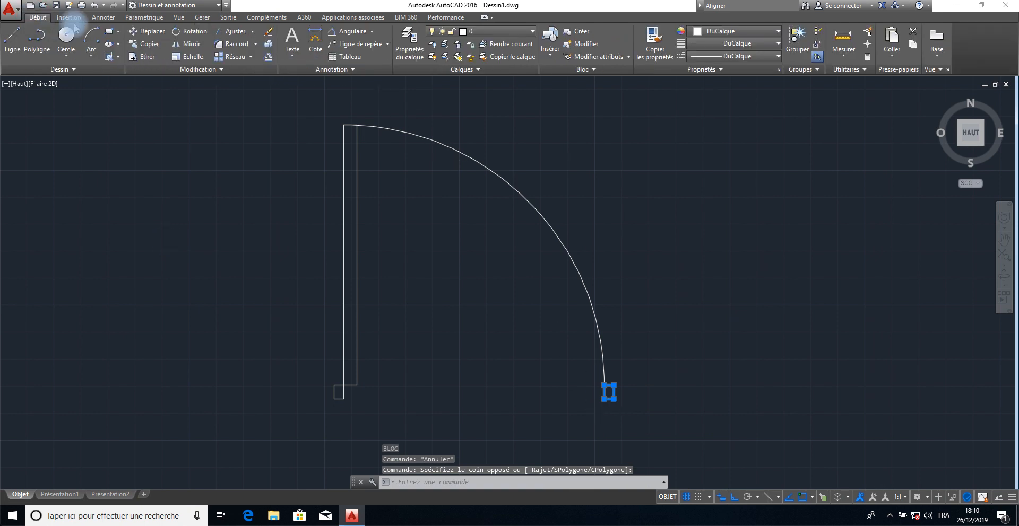
click(269, 32)
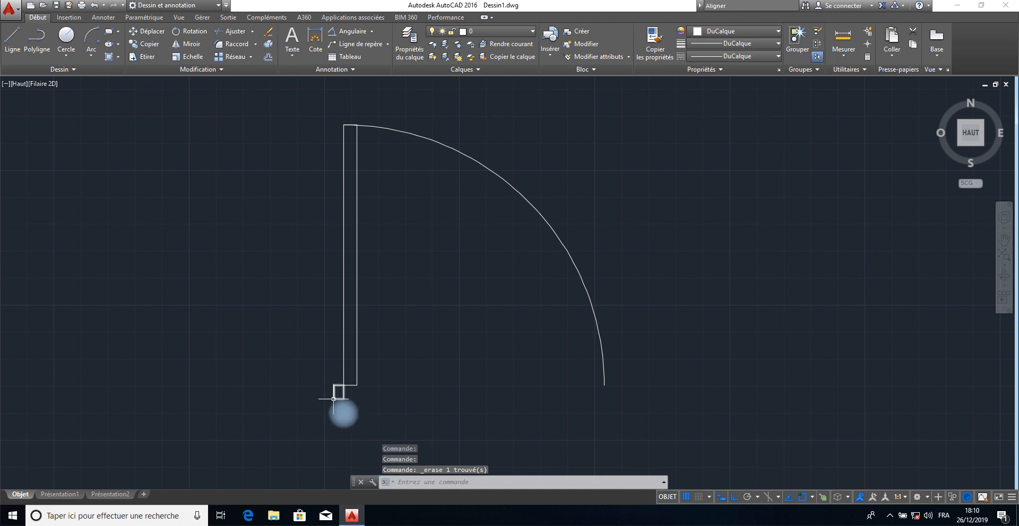
click(343, 413)
click(315, 396)
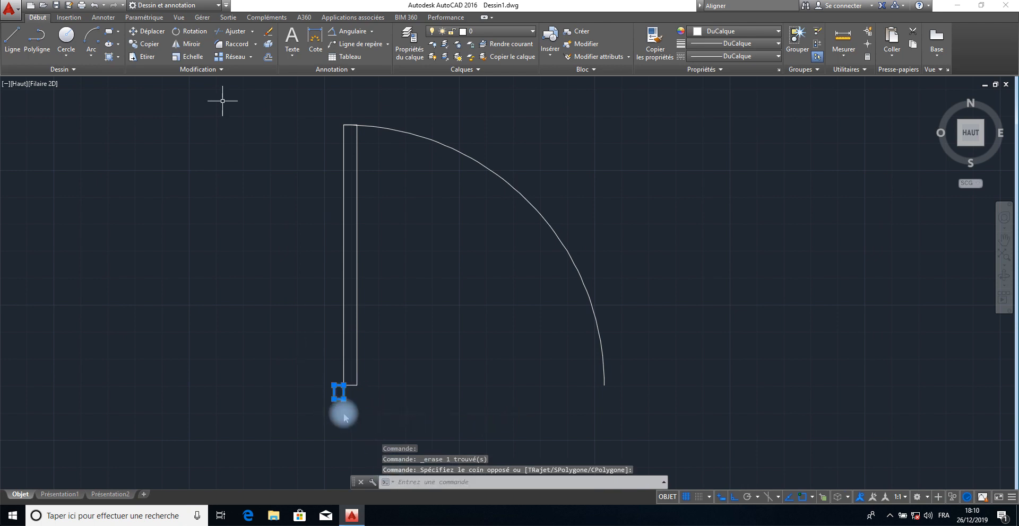
click(269, 32)
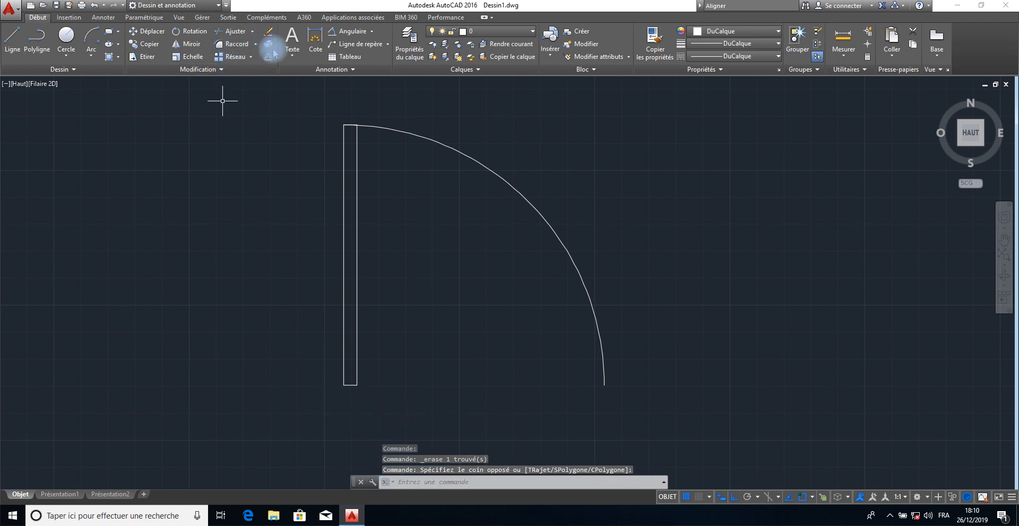
click(643, 133)
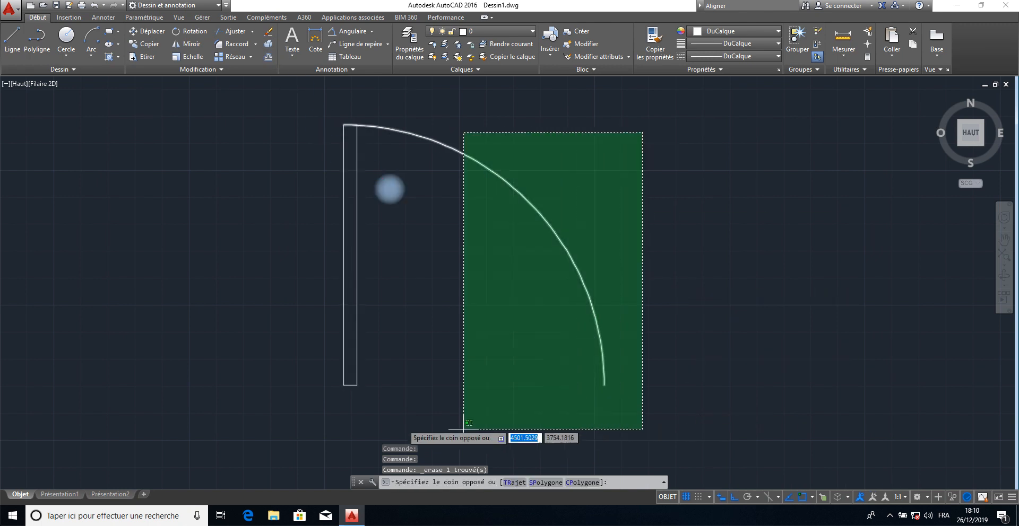
click(287, 415)
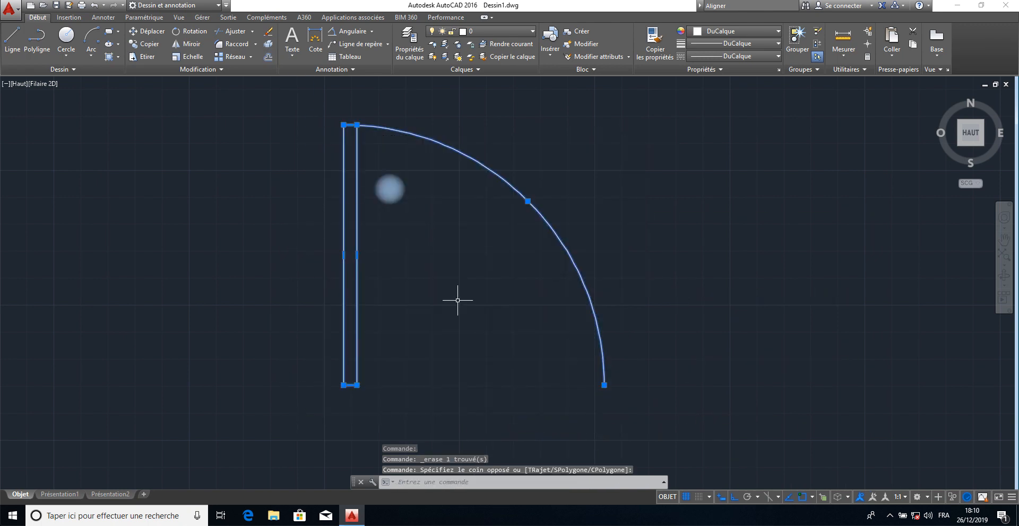
key(Escape)
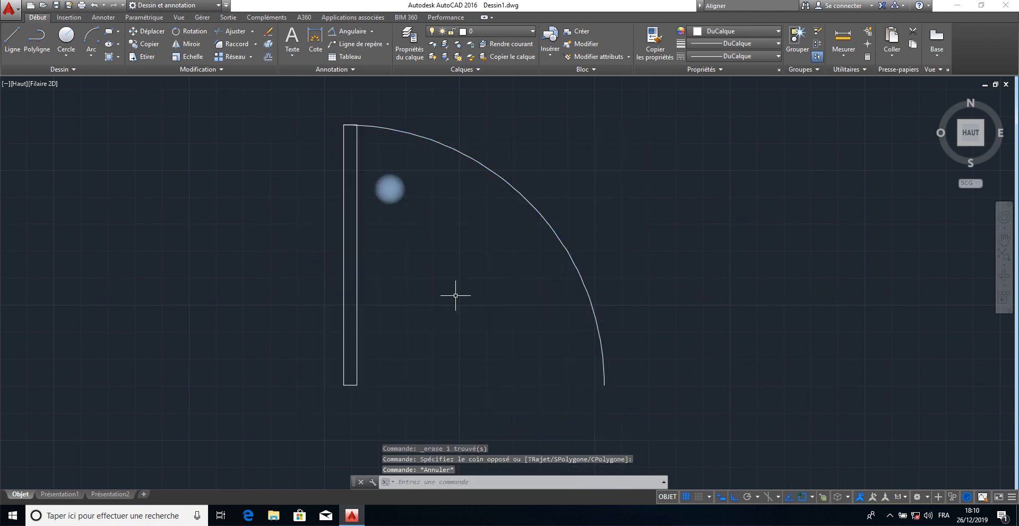
Start a block definition named "BLoc Porte dyn" with its base point at the door leaf's lower-left corner.
click(65, 21)
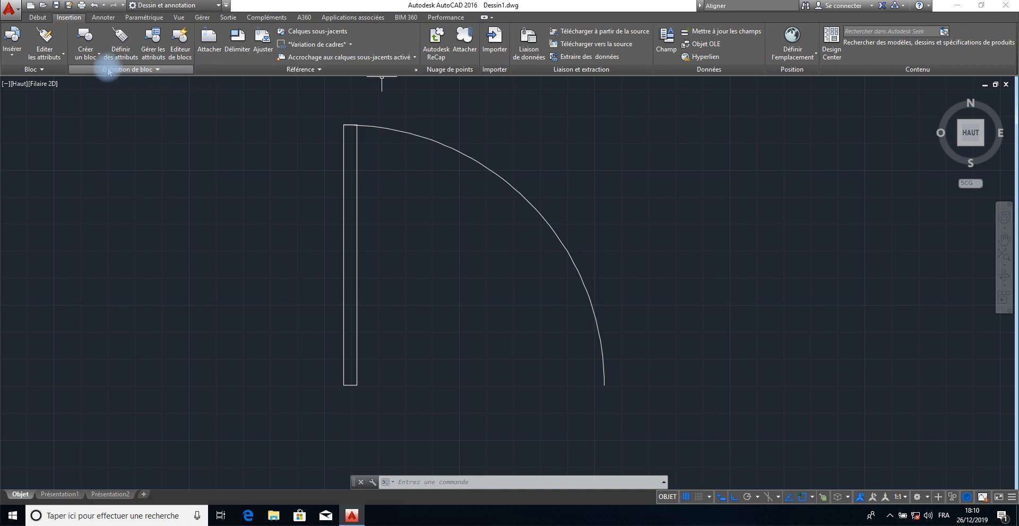
click(86, 42)
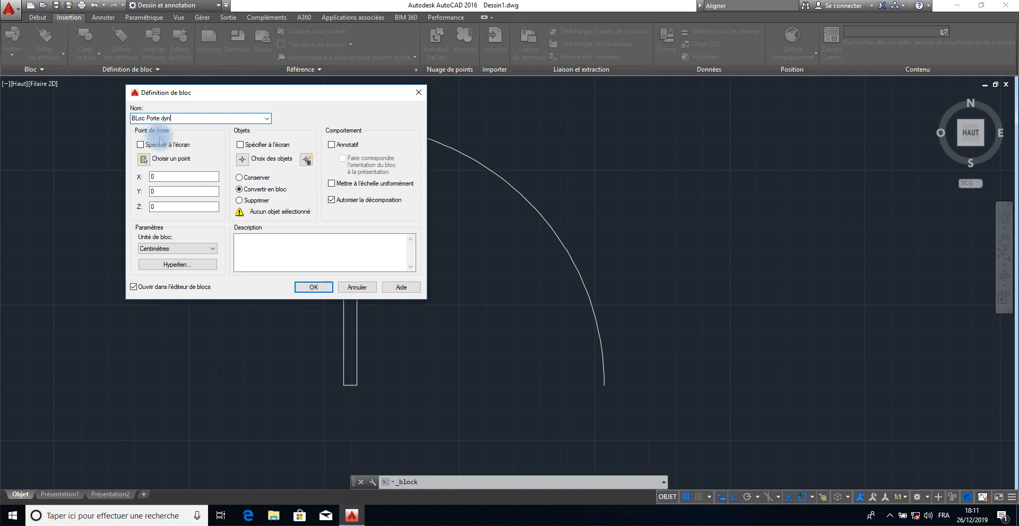
click(144, 160)
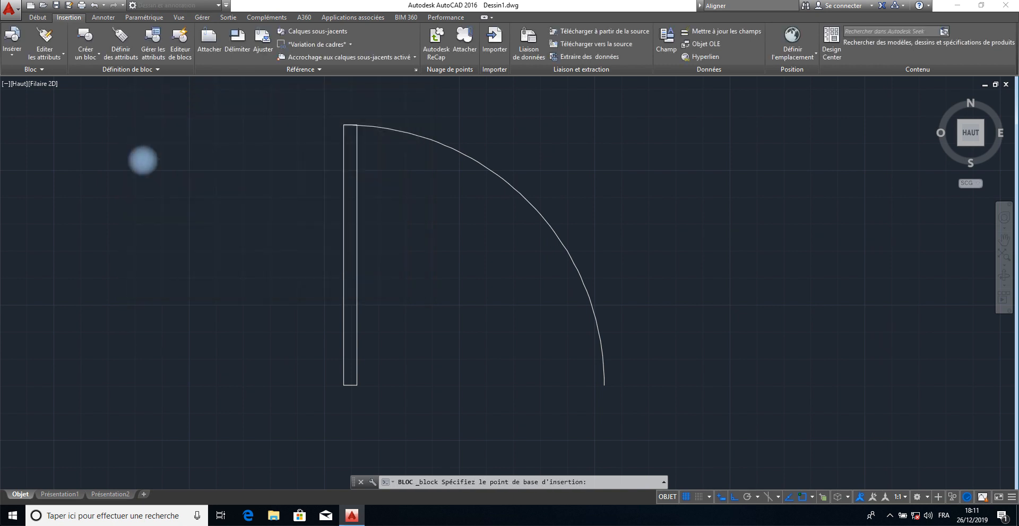
click(344, 385)
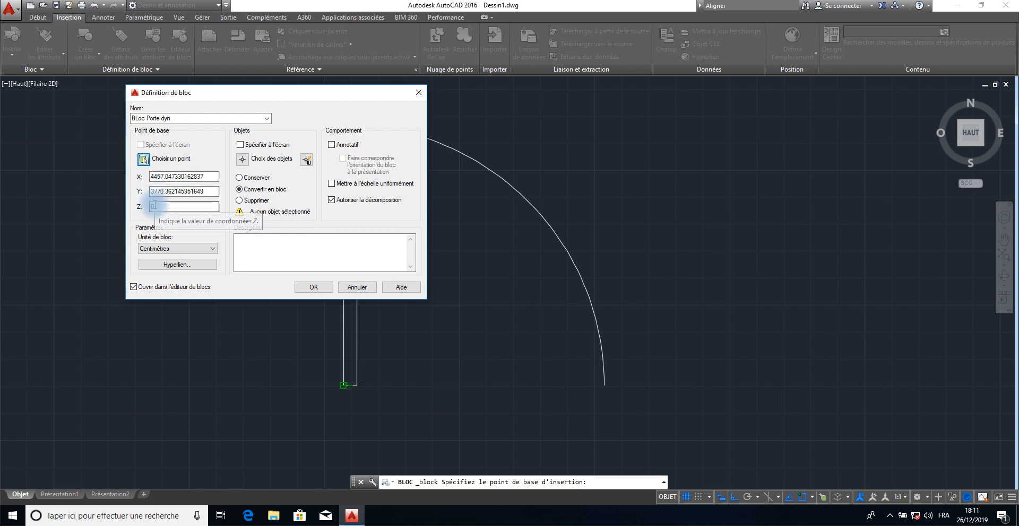
click(162, 176)
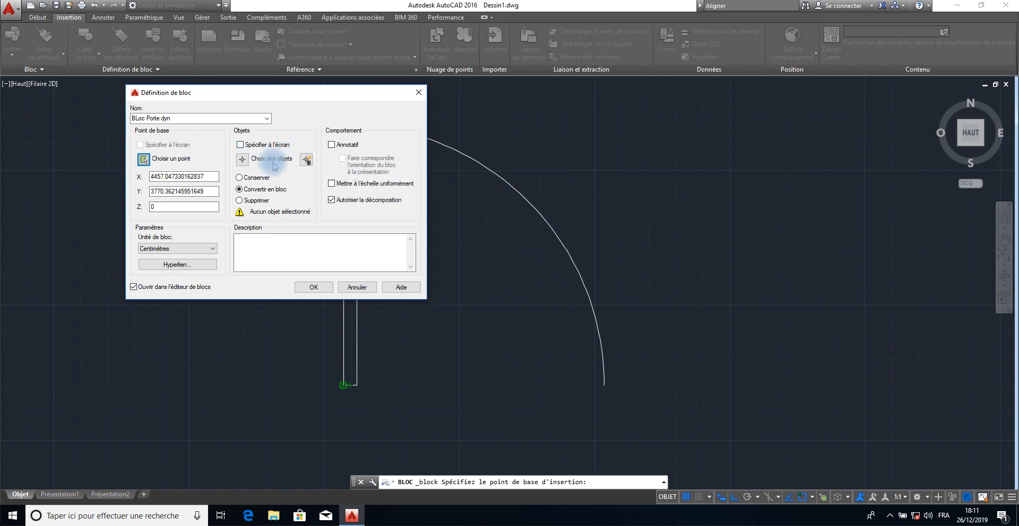
Include the door leaf and swing arc in the block definition, and create it so that it opens in the block editor.
click(241, 160)
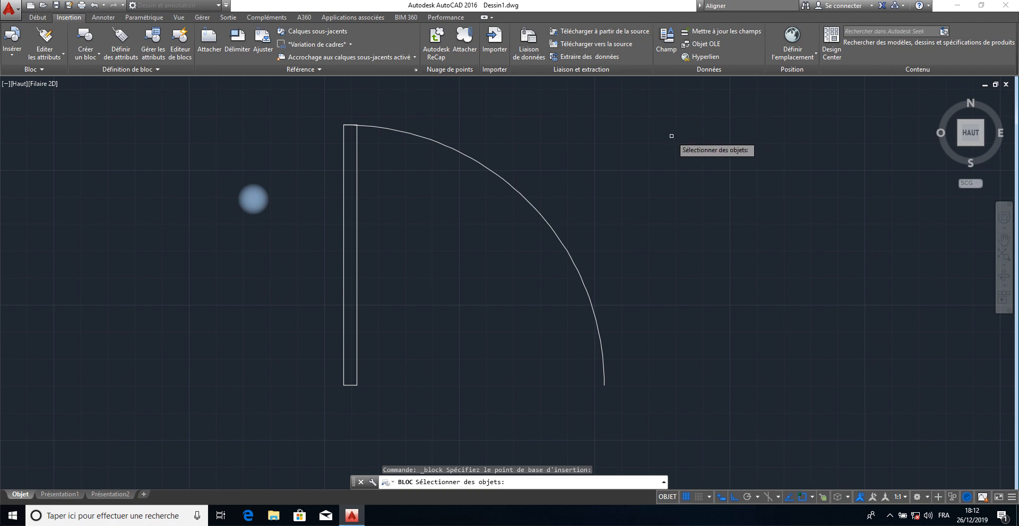
click(661, 113)
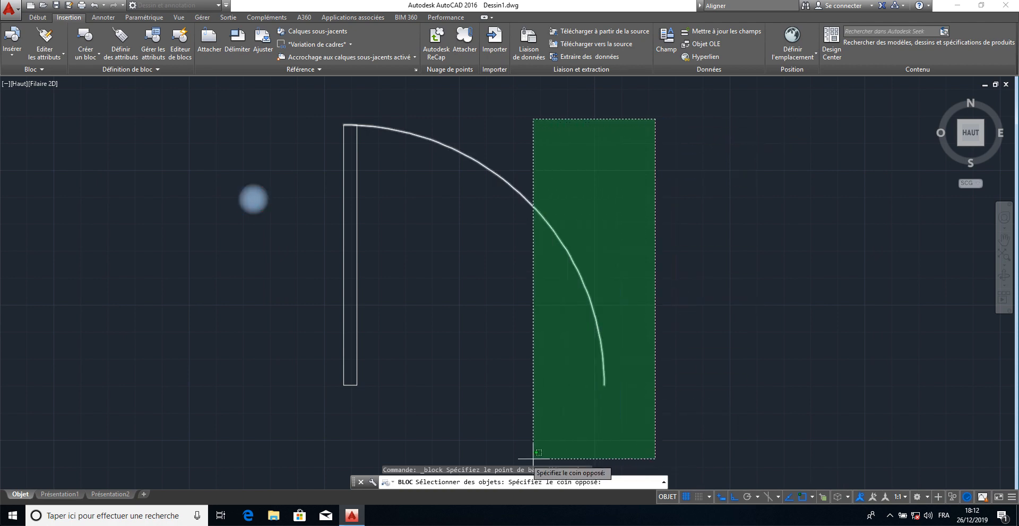
click(275, 409)
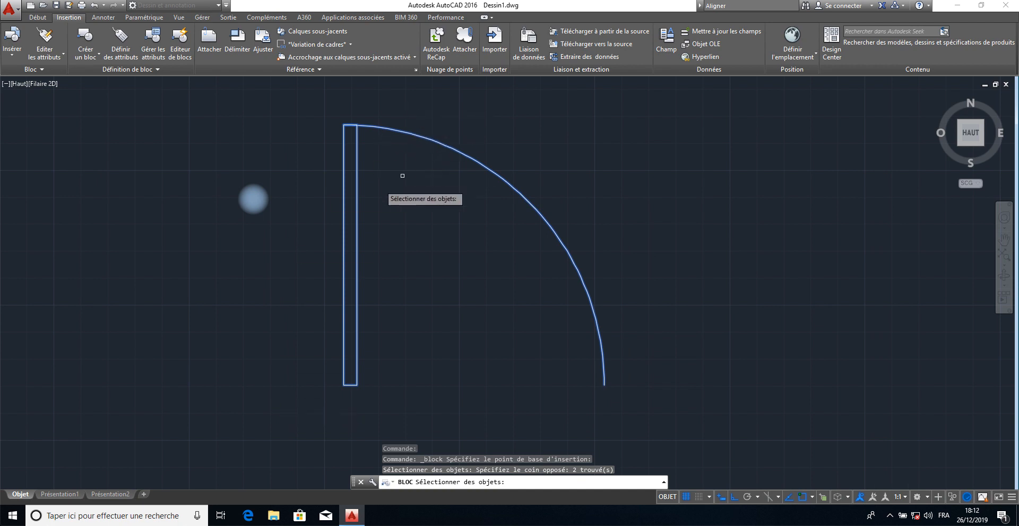
key(Return)
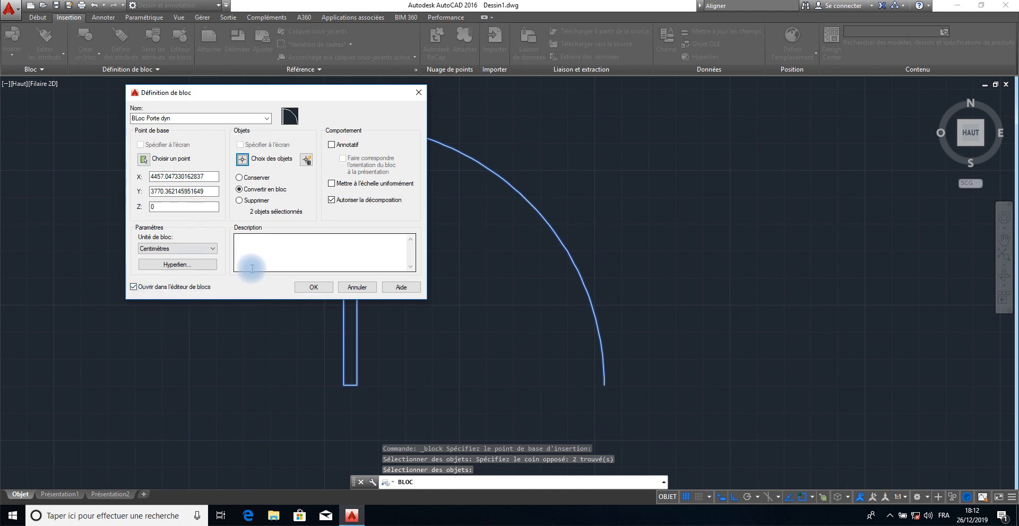
click(164, 208)
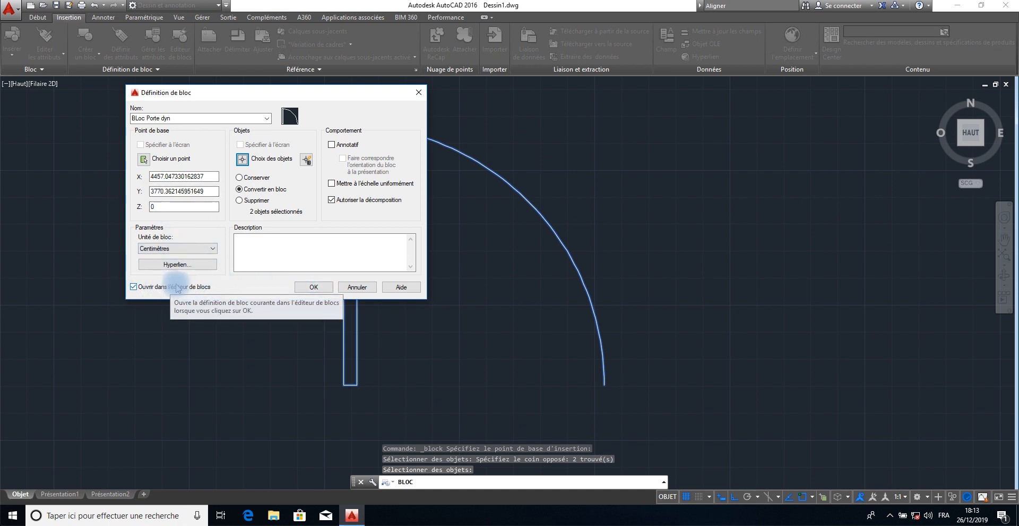
click(313, 288)
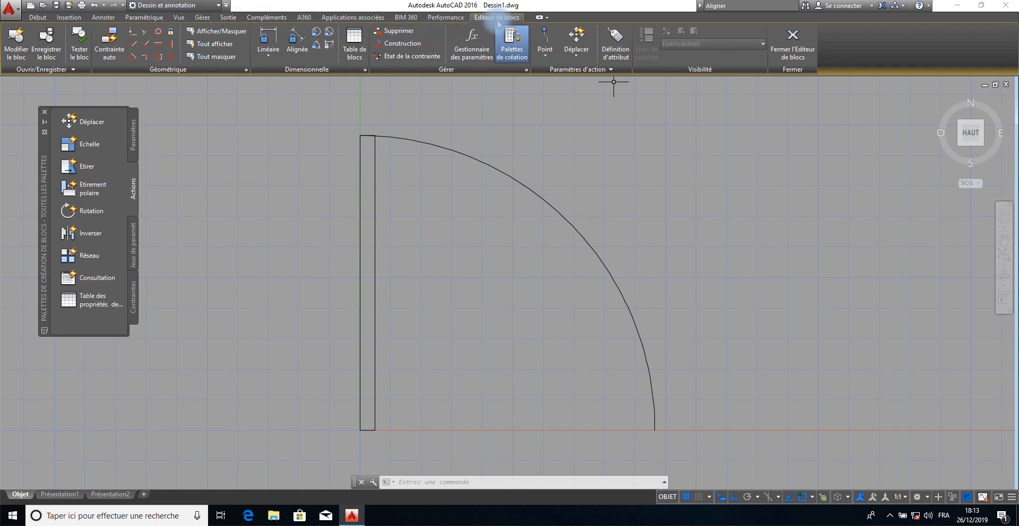
Examine the parameter and action types available for making the block dynamic.
click(35, 19)
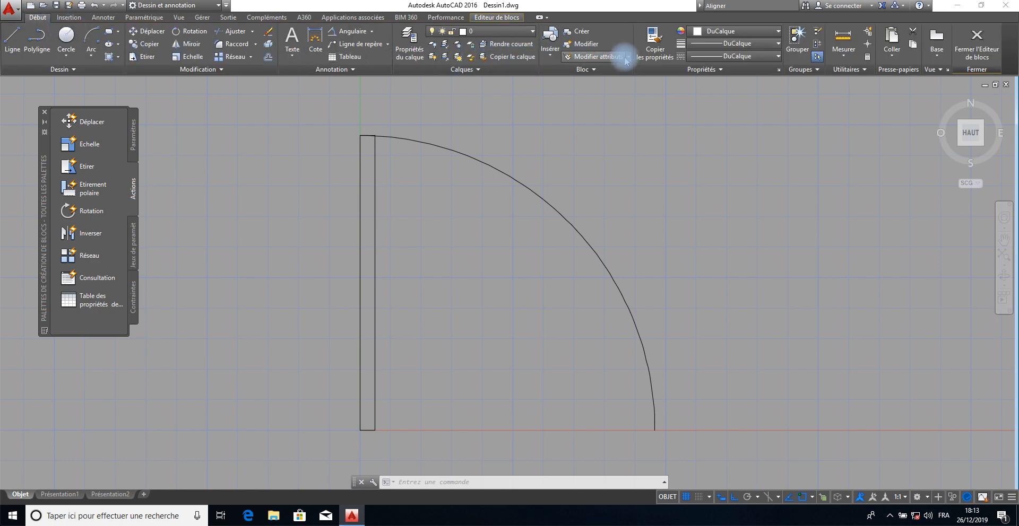
click(504, 18)
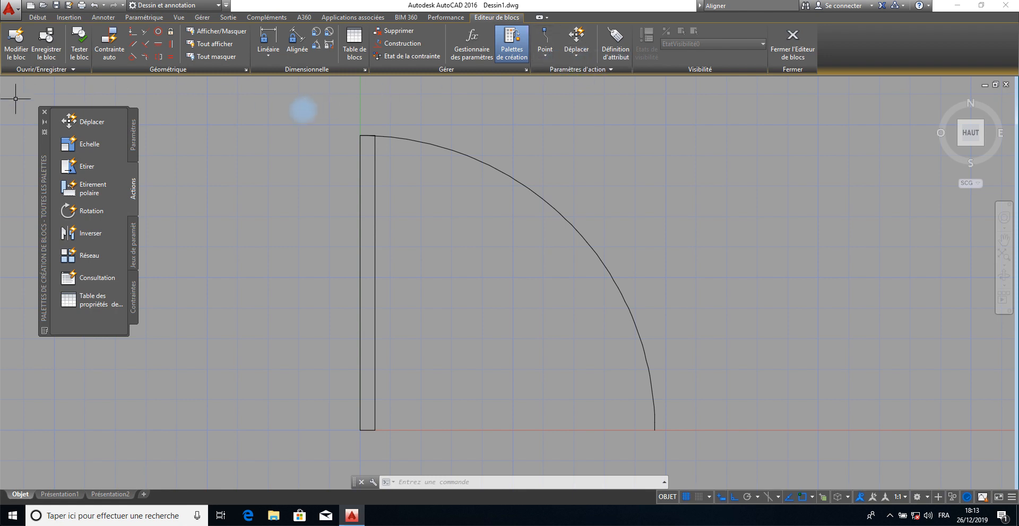
click(134, 139)
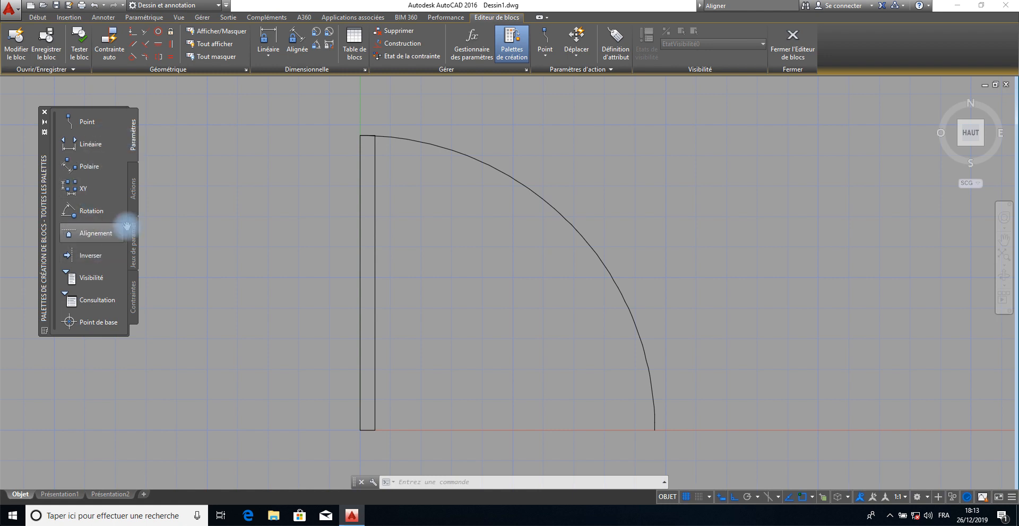
click(135, 204)
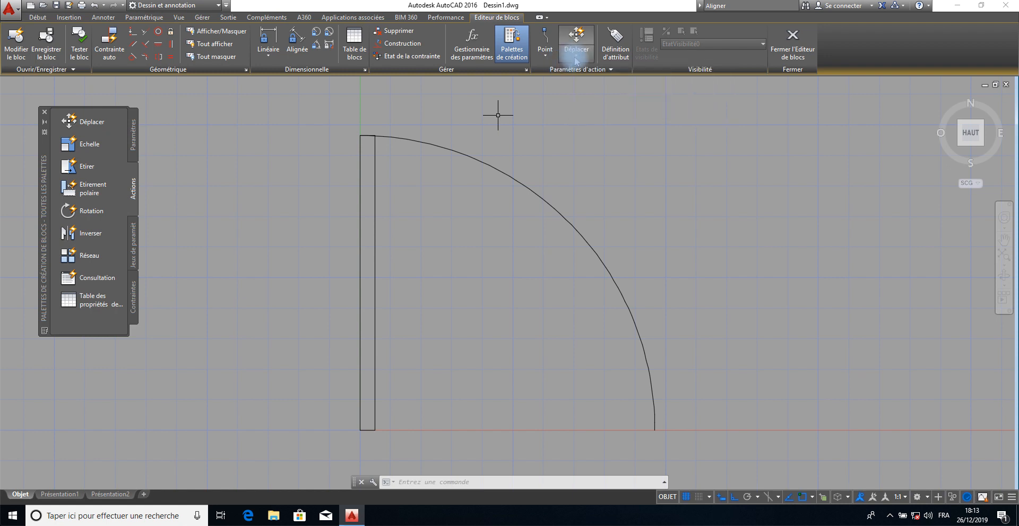
click(544, 57)
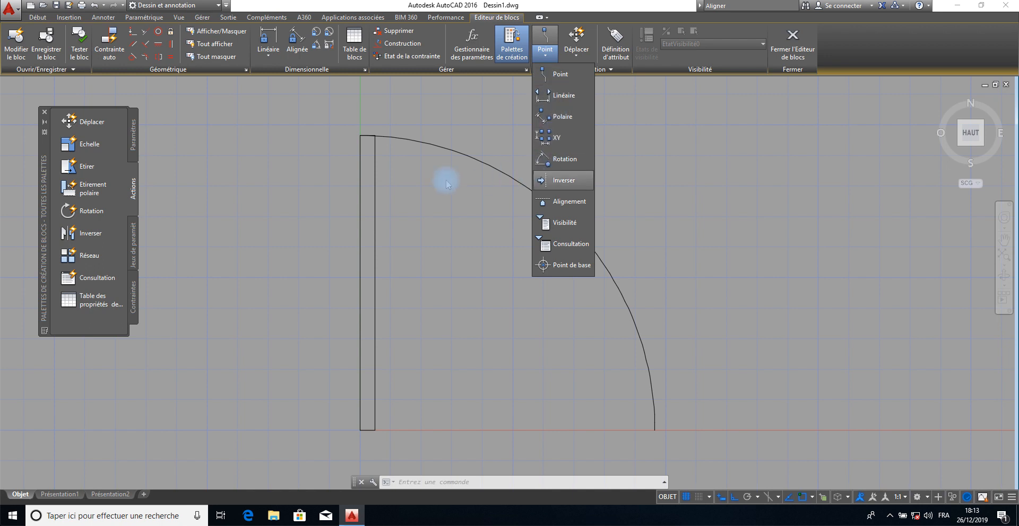
click(132, 133)
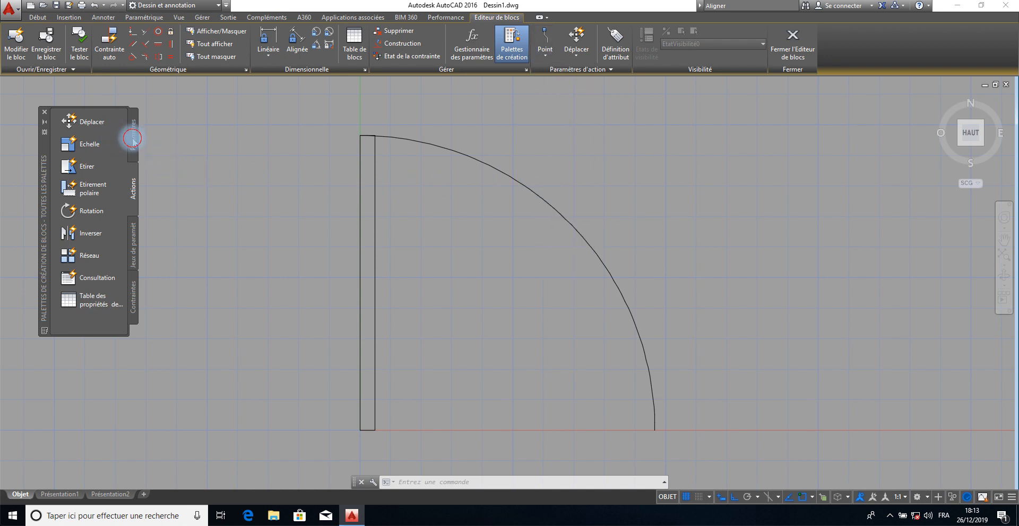
click(132, 133)
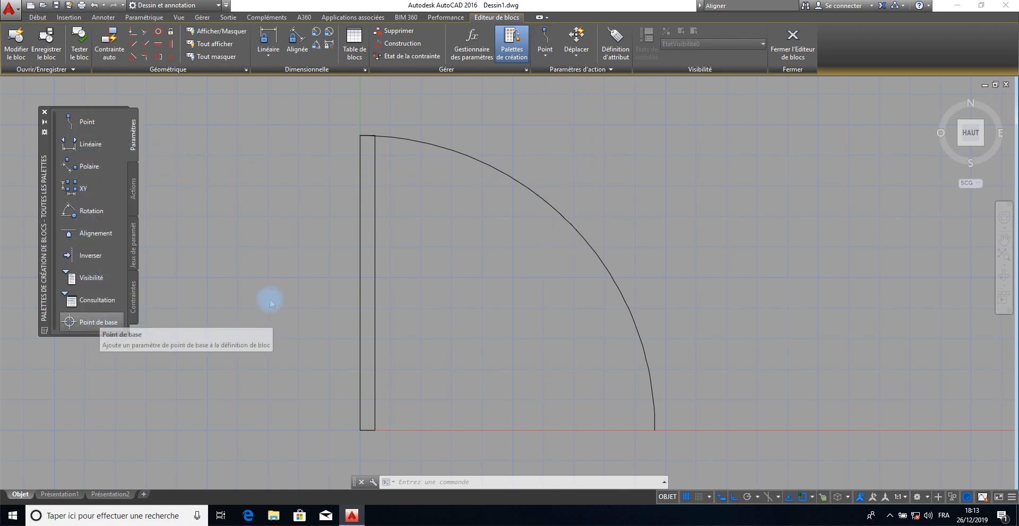
click(544, 53)
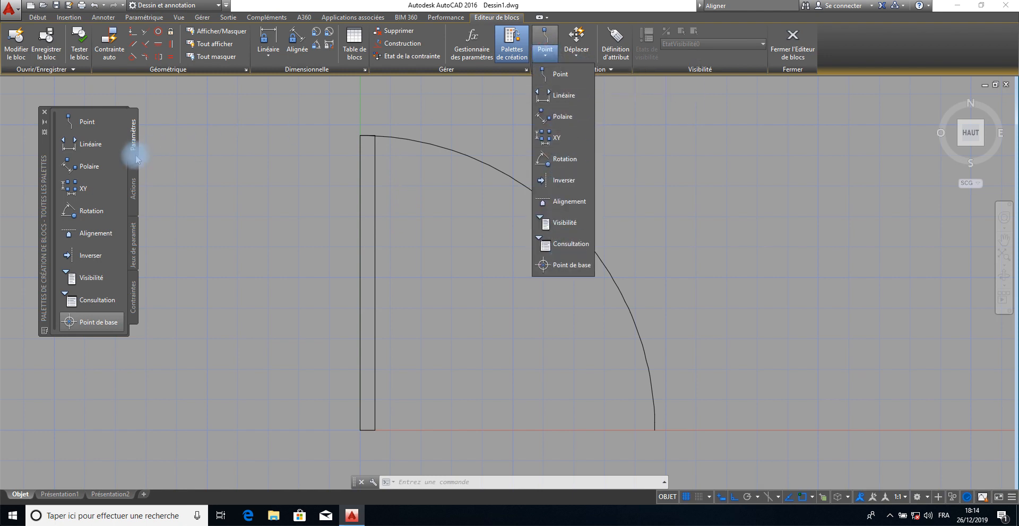
click(134, 178)
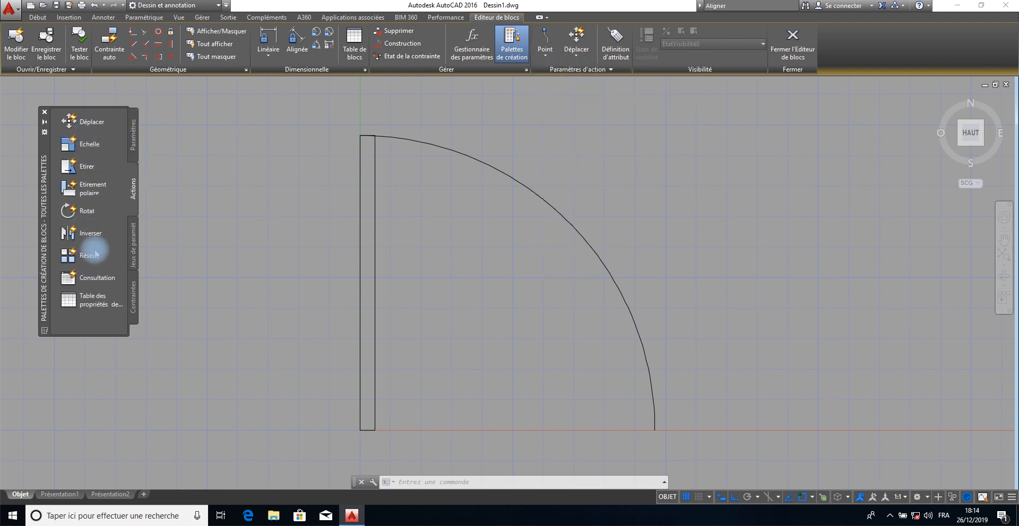
click(572, 58)
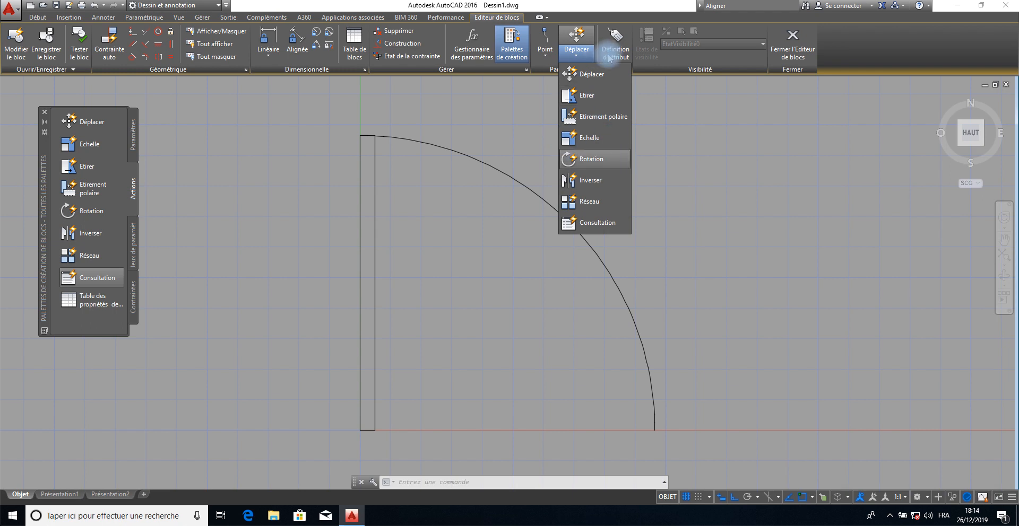
click(134, 140)
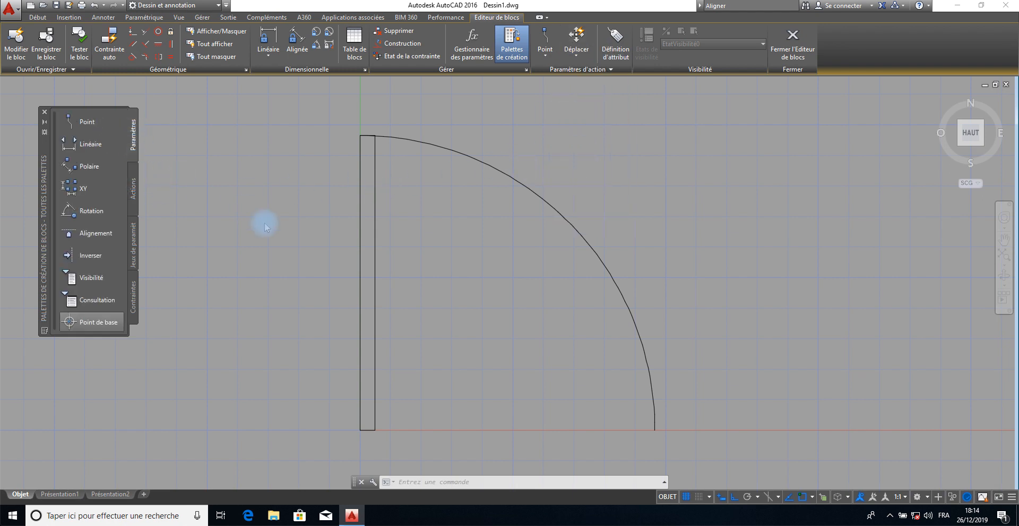
Add a Point parameter at the door leaf's lower-left corner, with its label about 23 units horizontally to the left.
middle_drag(450, 242, 441, 222)
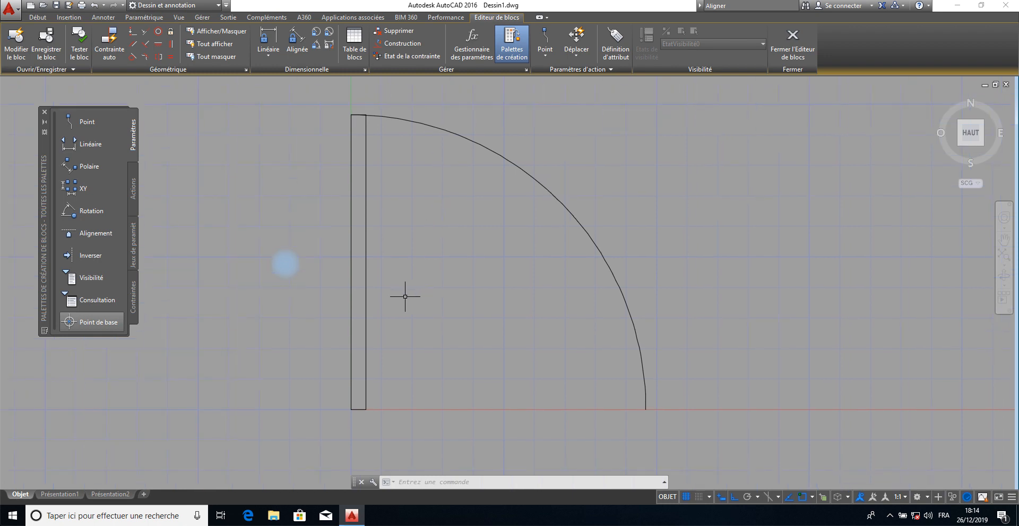
click(85, 121)
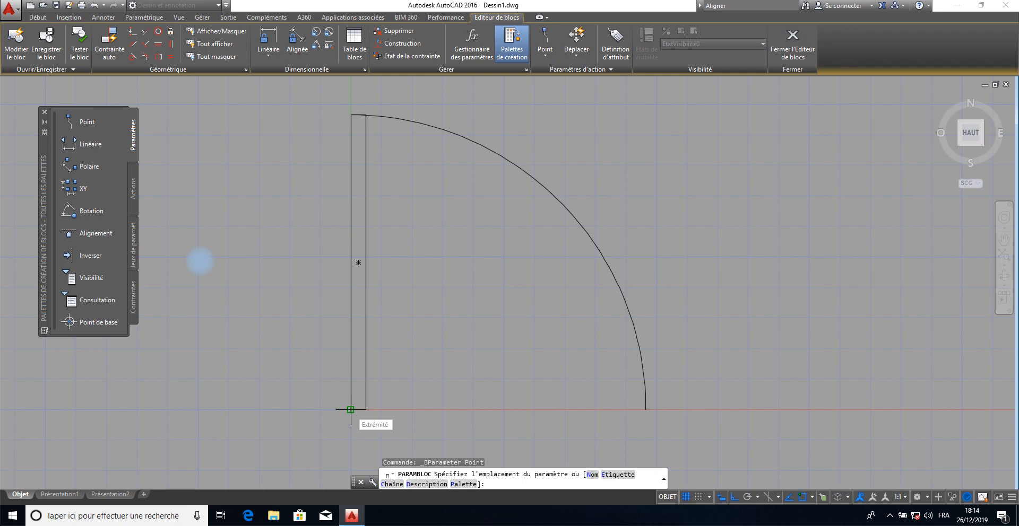
click(350, 410)
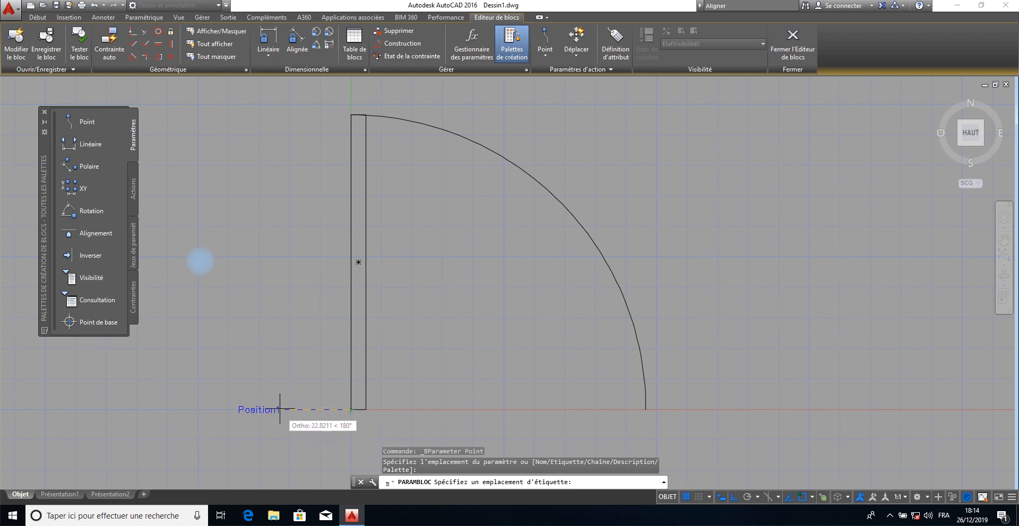
click(277, 410)
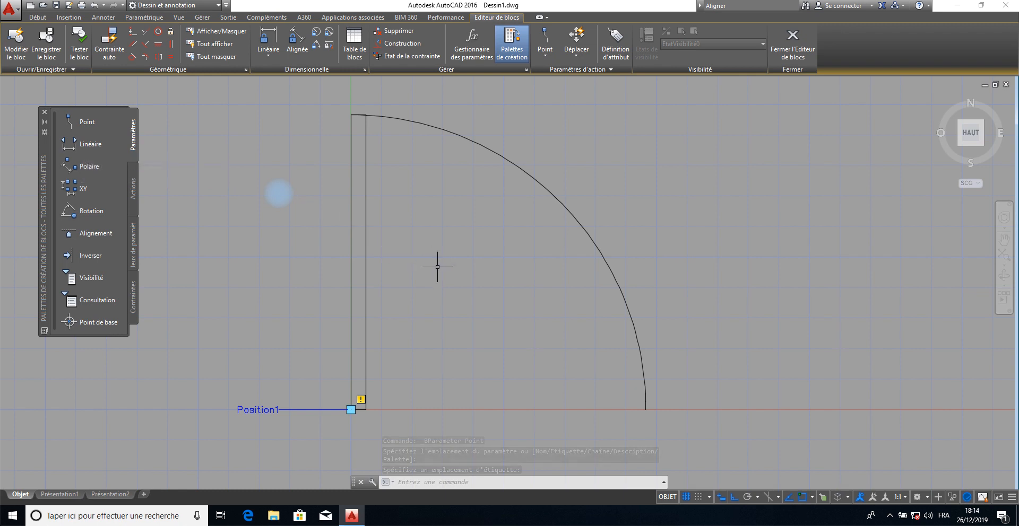
scroll(437, 265, up, 2)
scroll(437, 267, down, 4)
middle_drag(438, 267, 423, 214)
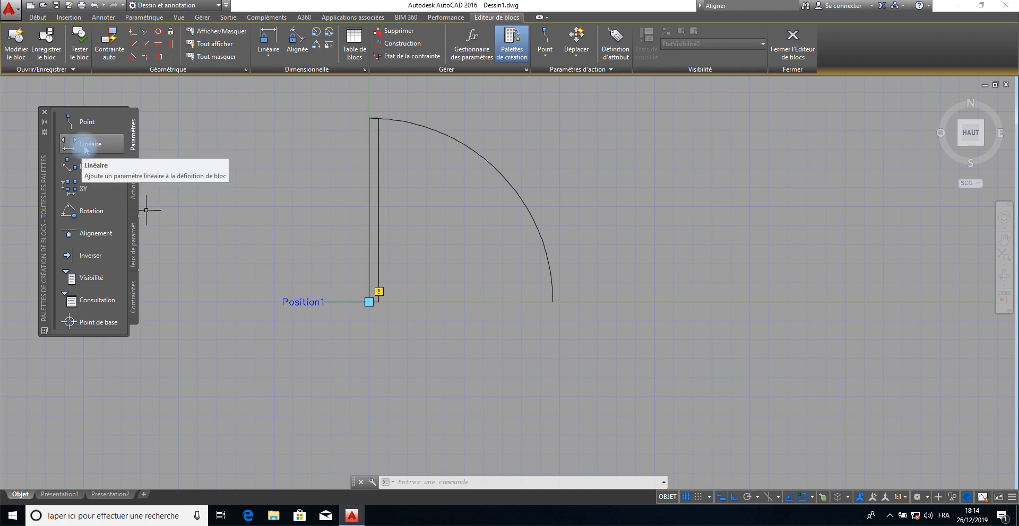
Add a Linear parameter from the door leaf's lower-left corner to the swing arc's lower end, with its label about 40 units below.
click(85, 147)
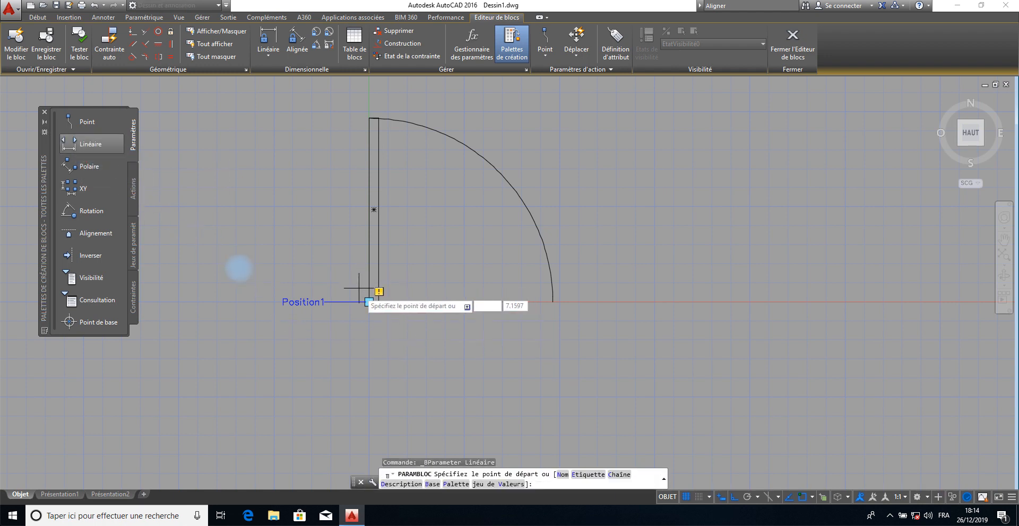
scroll(371, 303, up, 6)
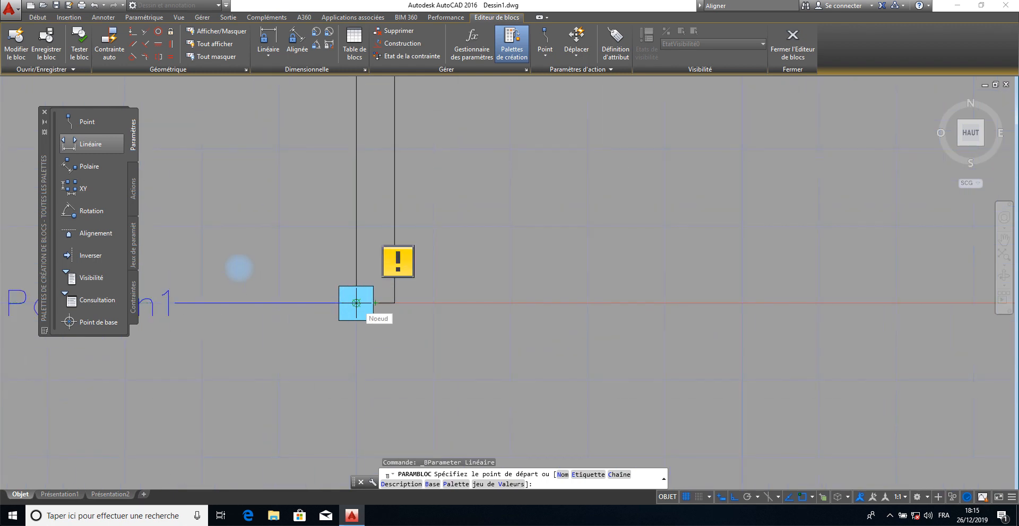
click(356, 303)
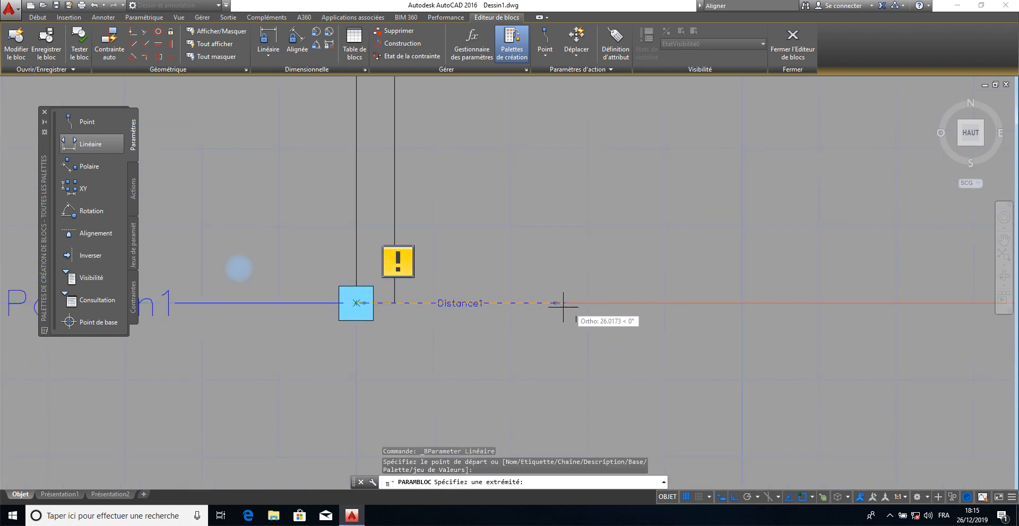
scroll(727, 302, up, 2)
scroll(731, 304, down, 8)
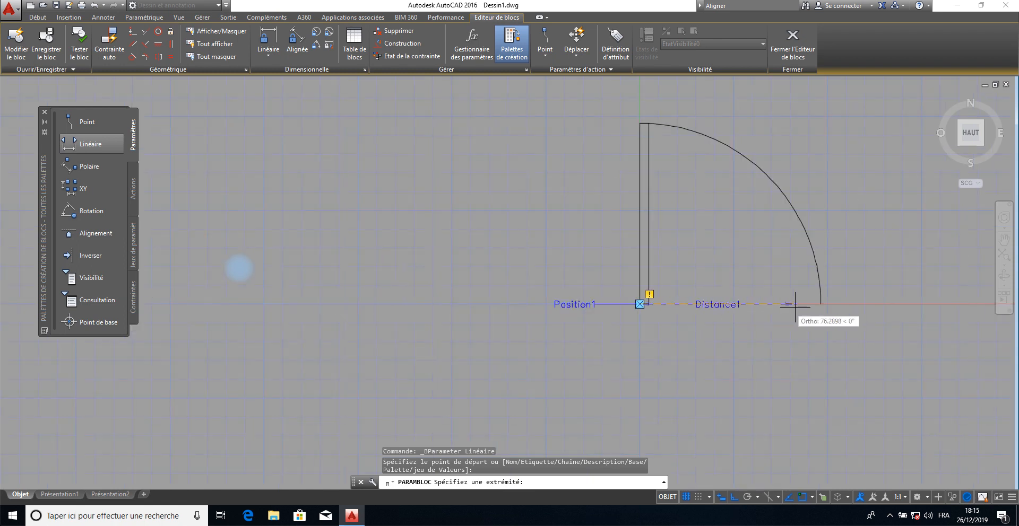
click(821, 304)
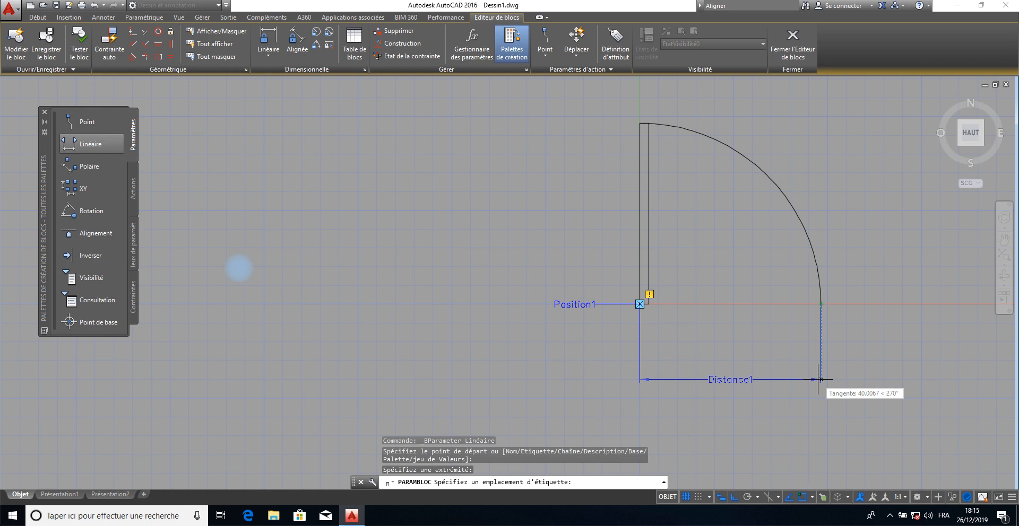
click(819, 379)
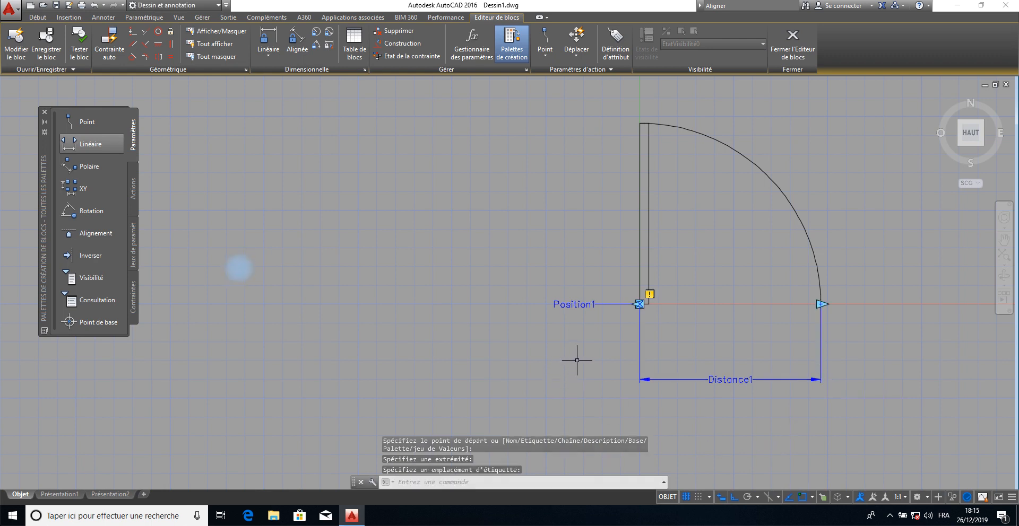
Rename the linear parameter's distance property as "Largeur de porte".
middle_drag(577, 361, 424, 339)
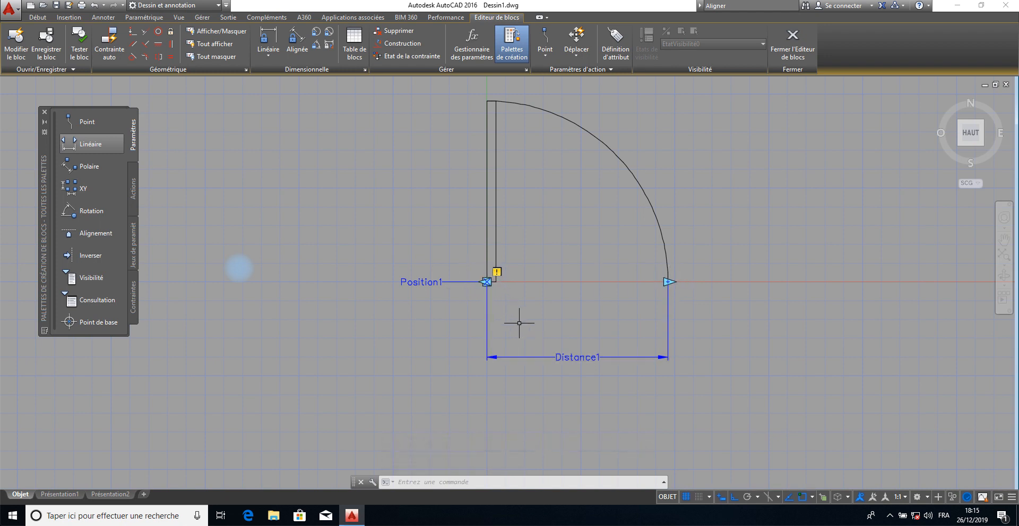
click(567, 358)
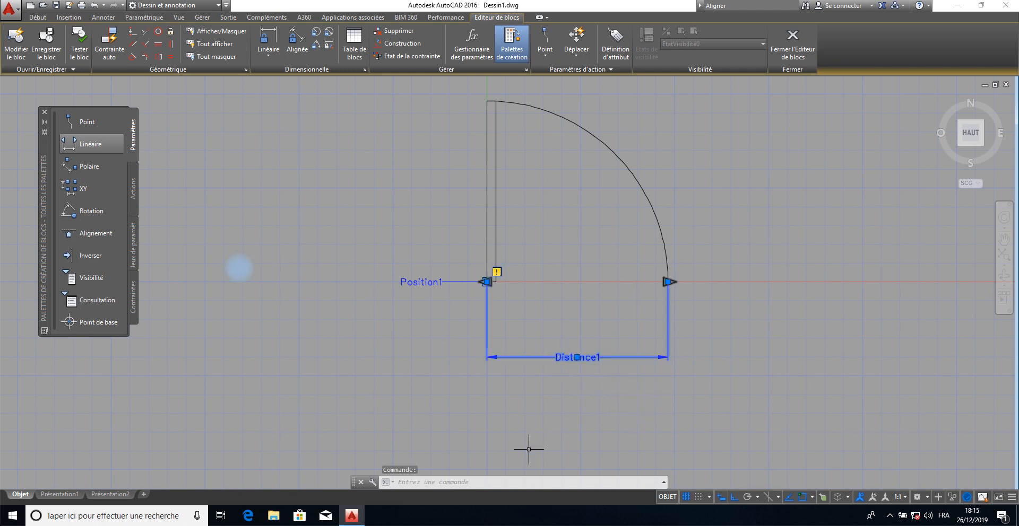
right_click(571, 357)
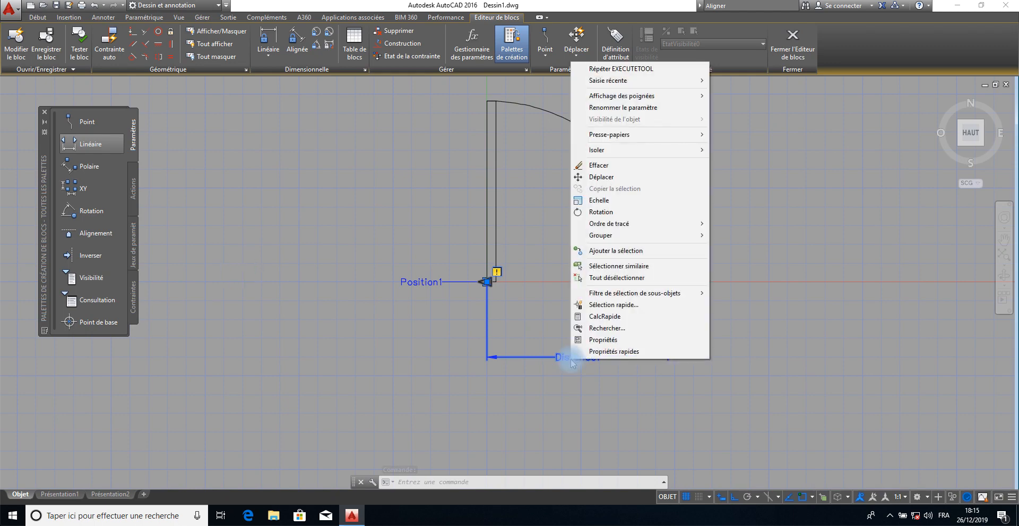
click(597, 343)
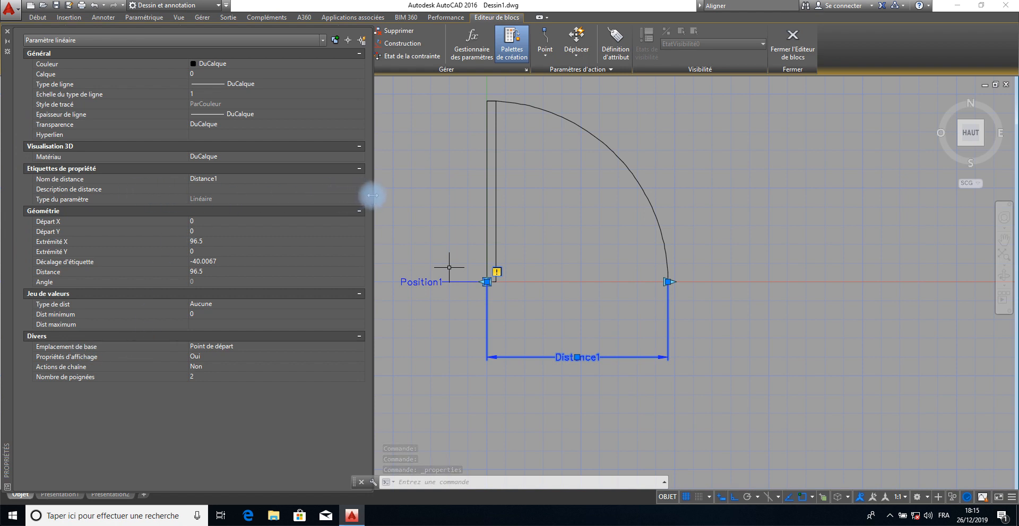
drag(373, 195, 332, 209)
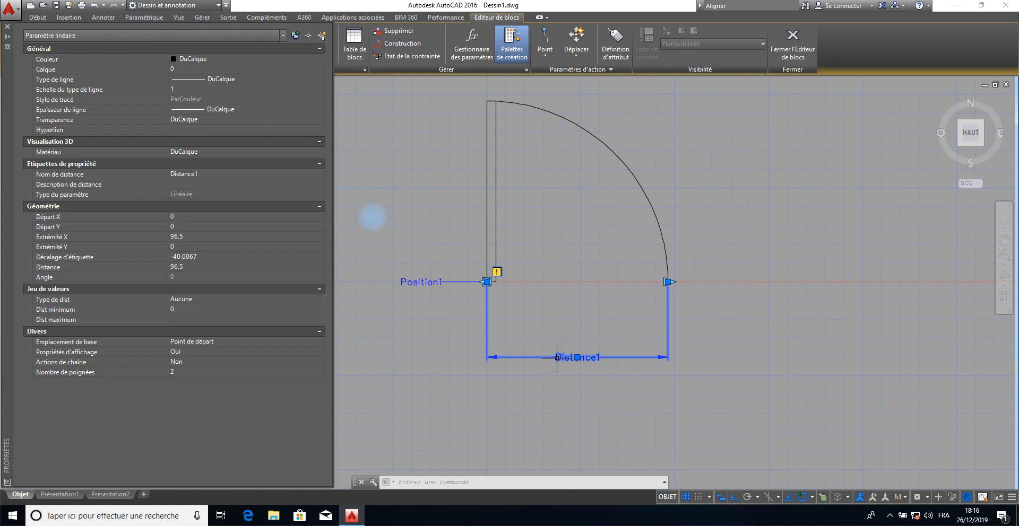
mouse_move(551, 357)
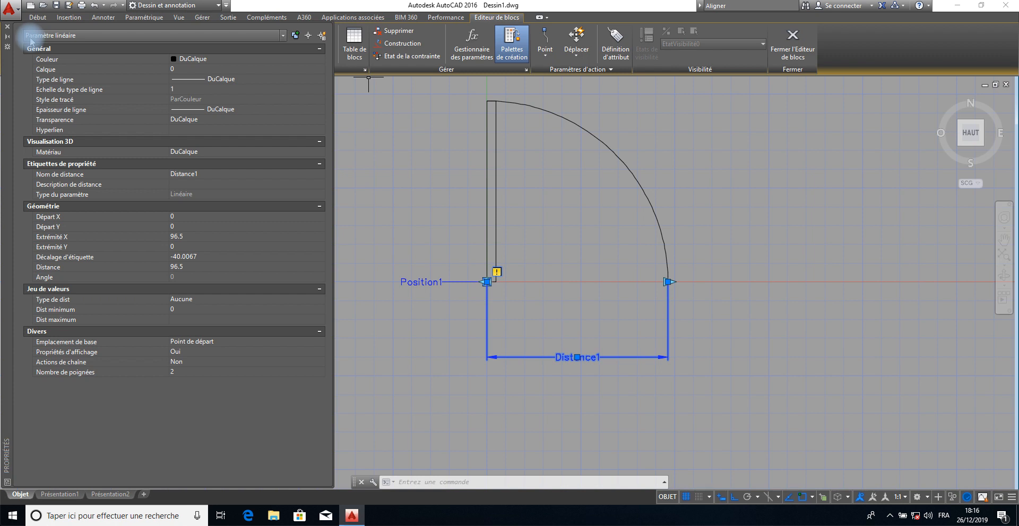
click(283, 39)
click(283, 38)
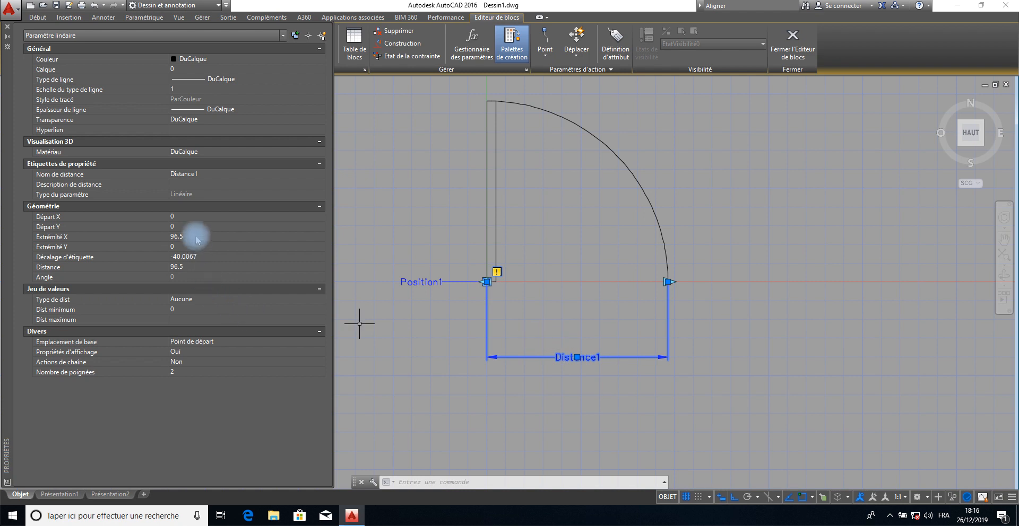
click(191, 174)
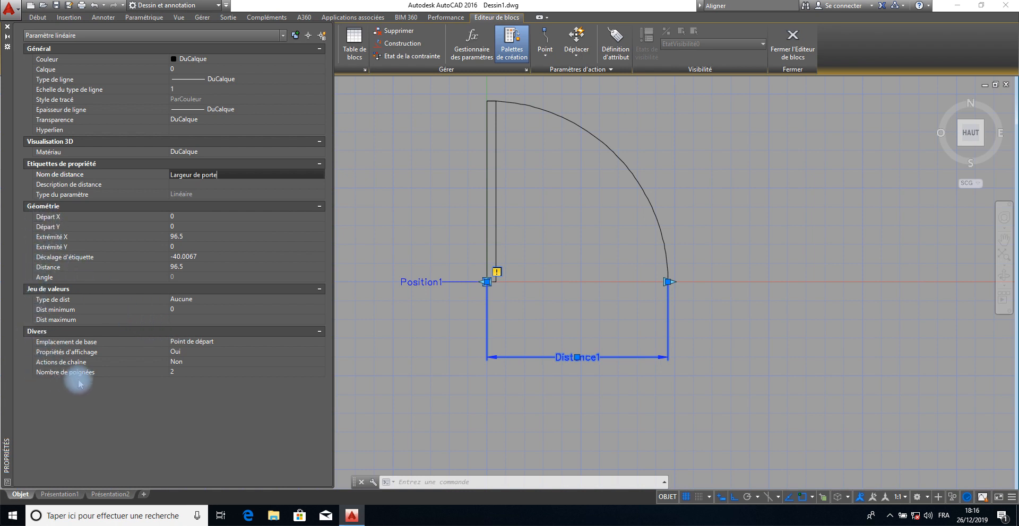
Set the linear parameter's number of grips to 1 and close its properties.
click(178, 374)
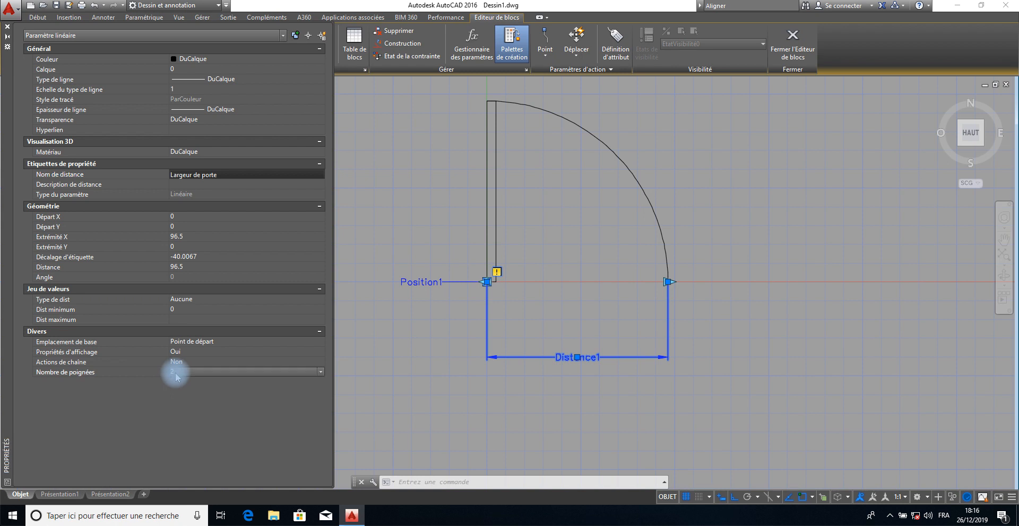
click(320, 372)
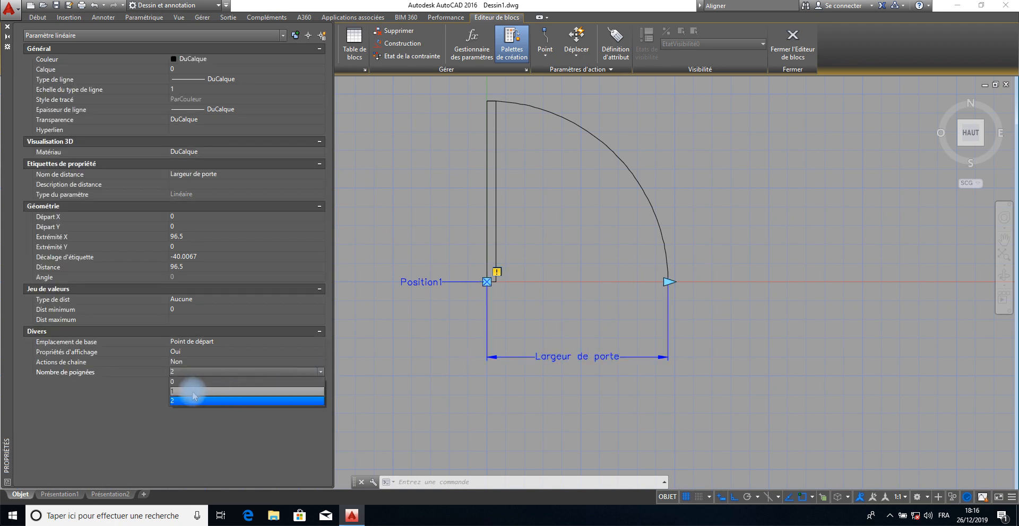
click(186, 393)
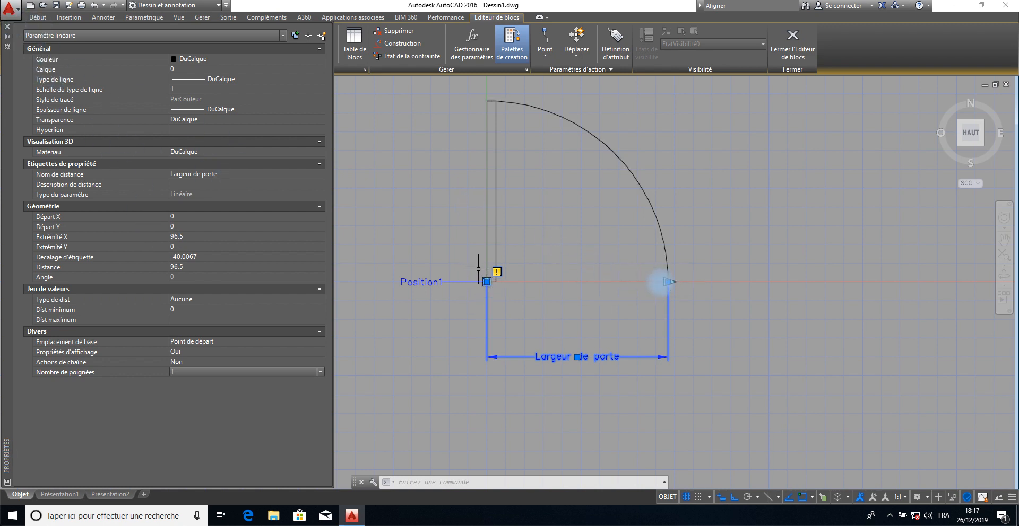
click(307, 373)
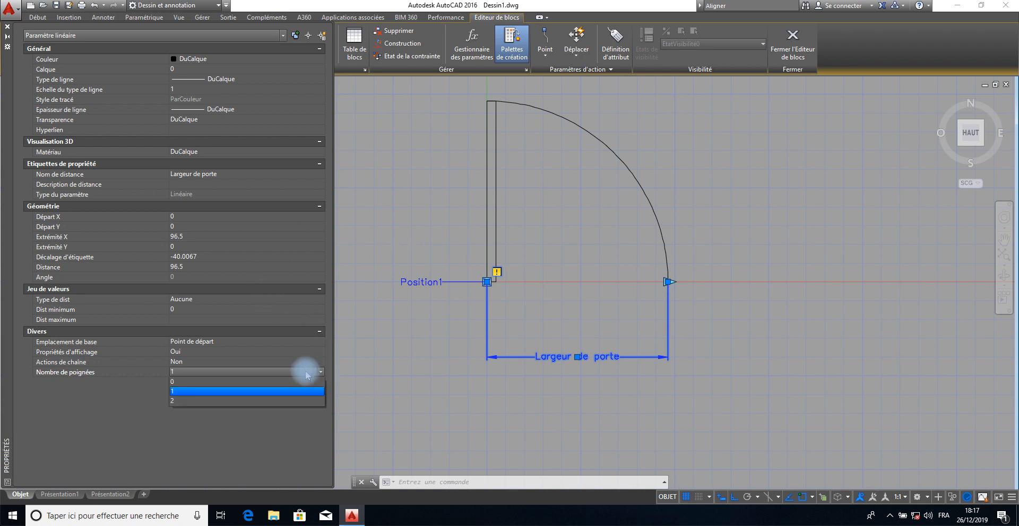
click(186, 392)
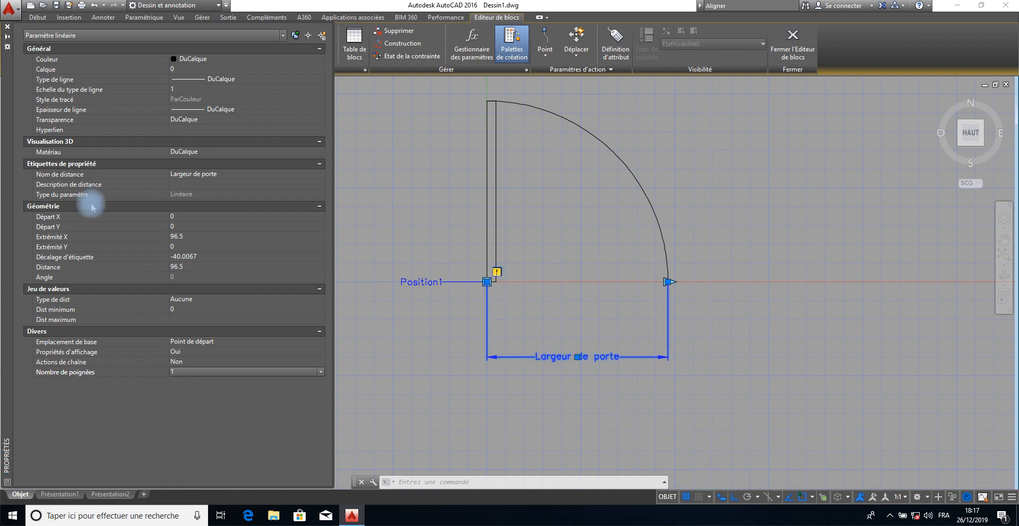
click(7, 28)
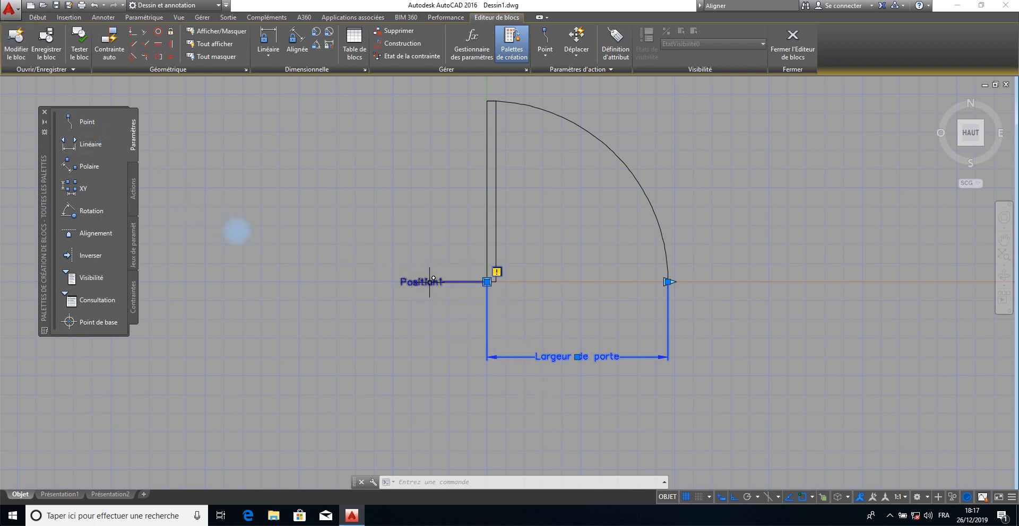
Rename the point parameter's position property as "Point insertion" and close its properties.
click(415, 282)
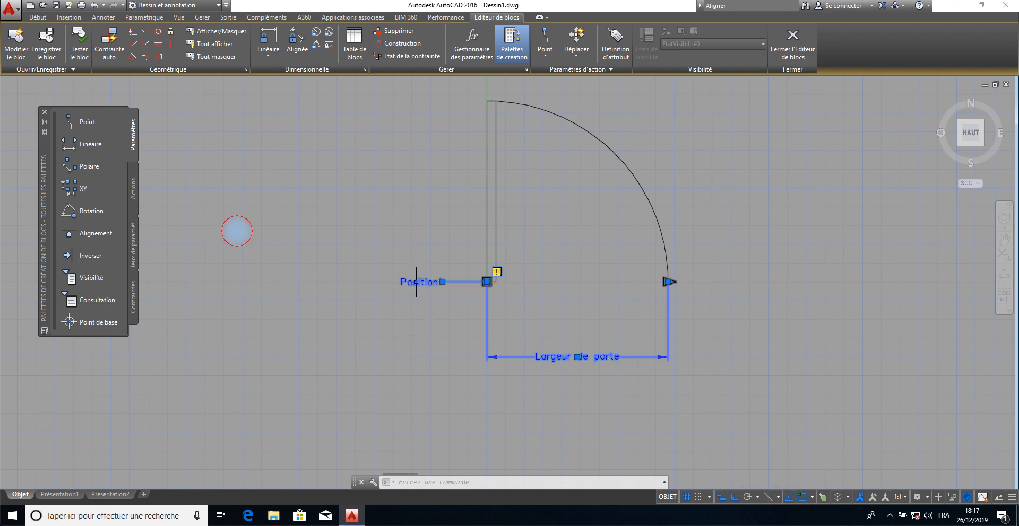
right_click(409, 281)
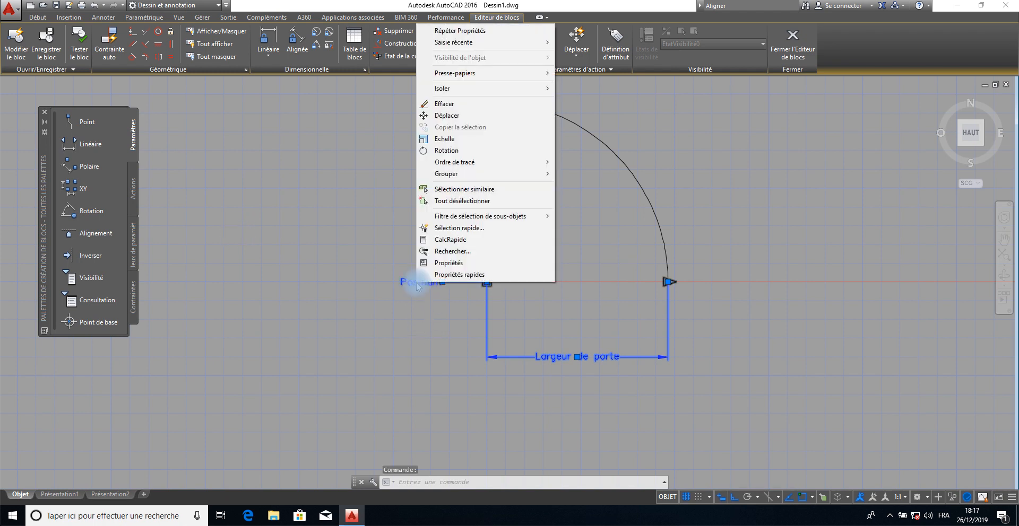
click(441, 270)
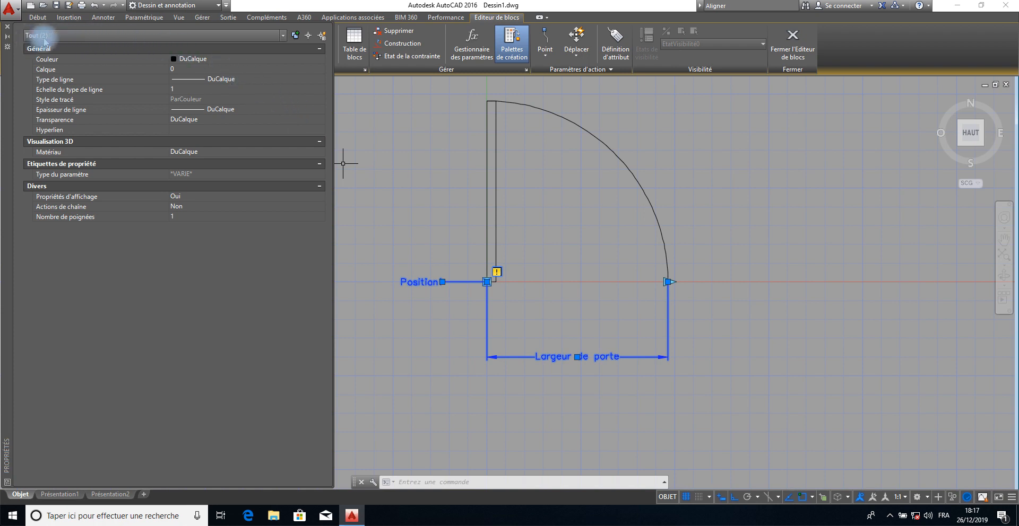
click(283, 37)
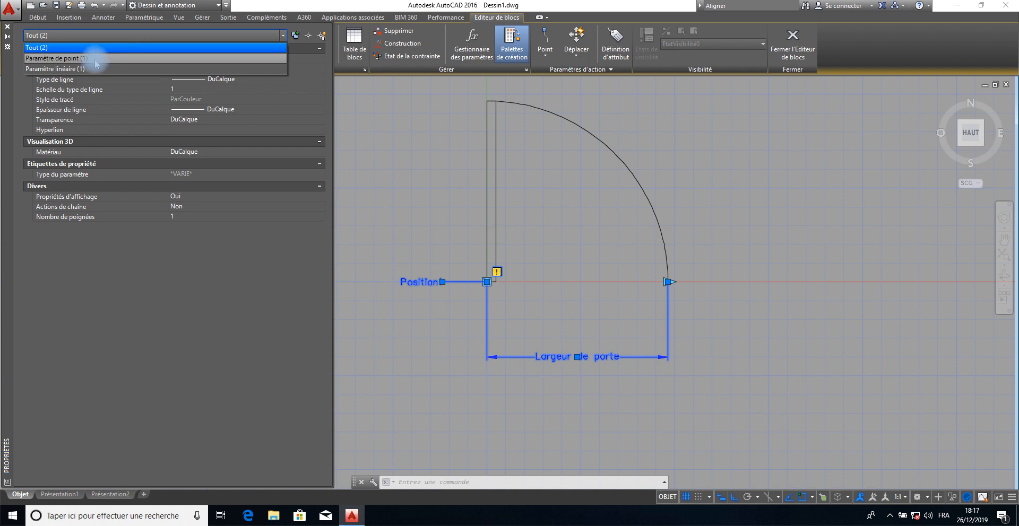
click(66, 58)
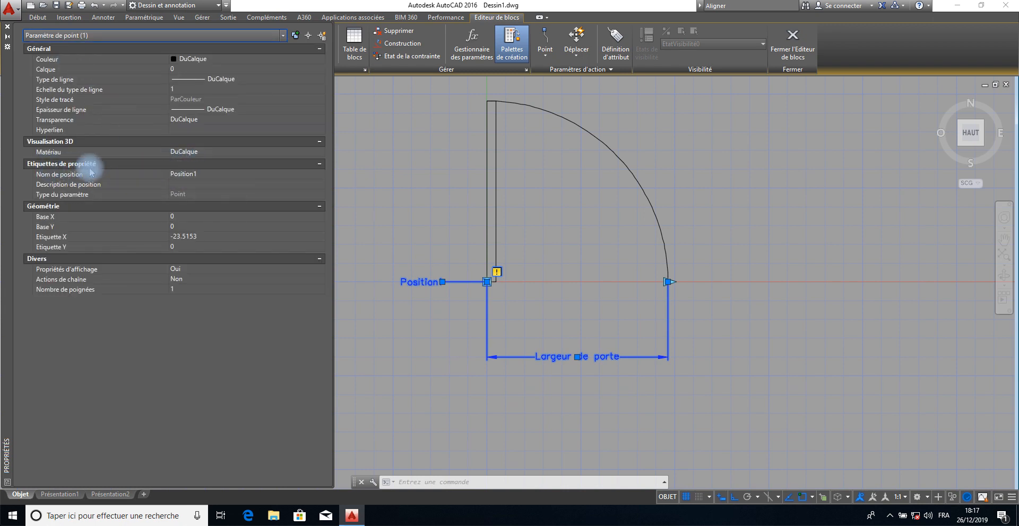
click(194, 173)
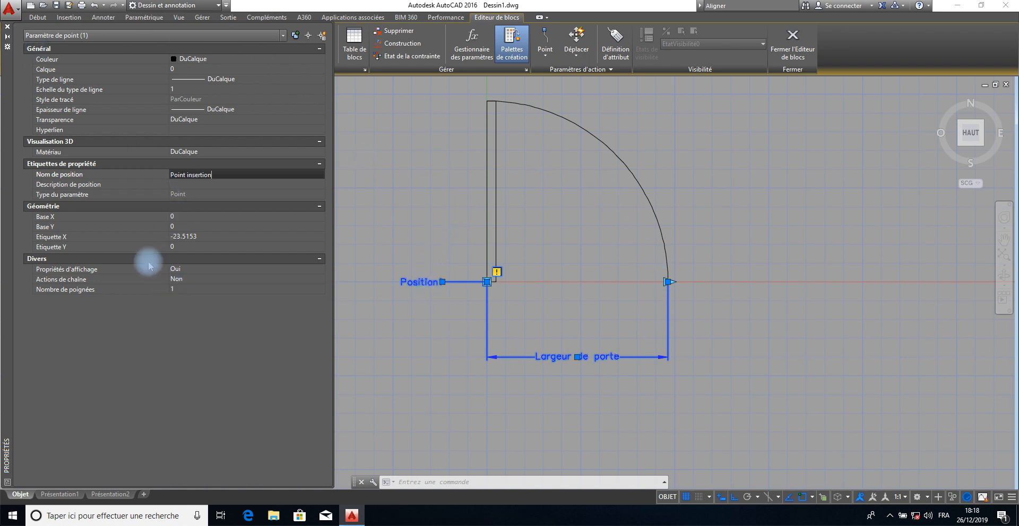
click(7, 25)
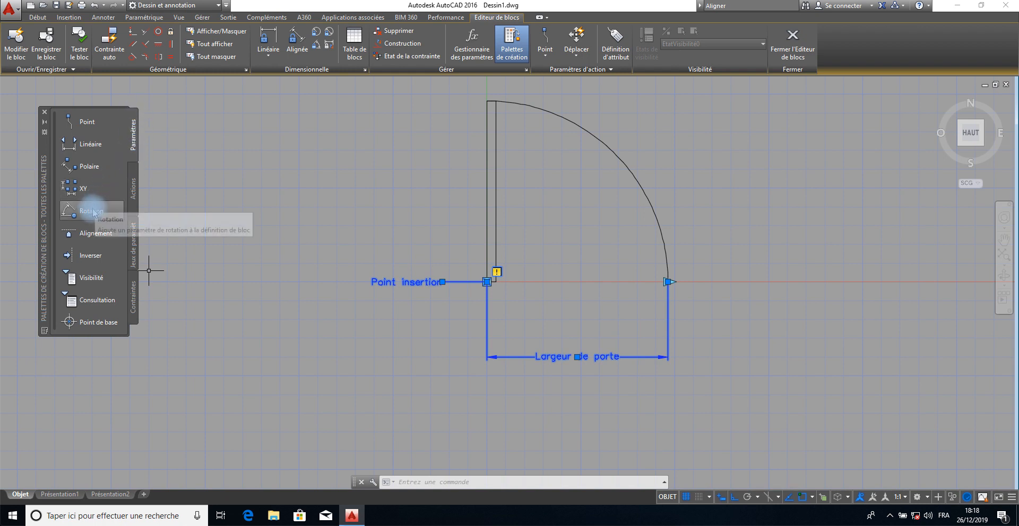
Add a Rotation parameter based at the door leaf's lower-left corner, with a 96.5 radius, a 45° default angle and its label outside the arc.
click(93, 211)
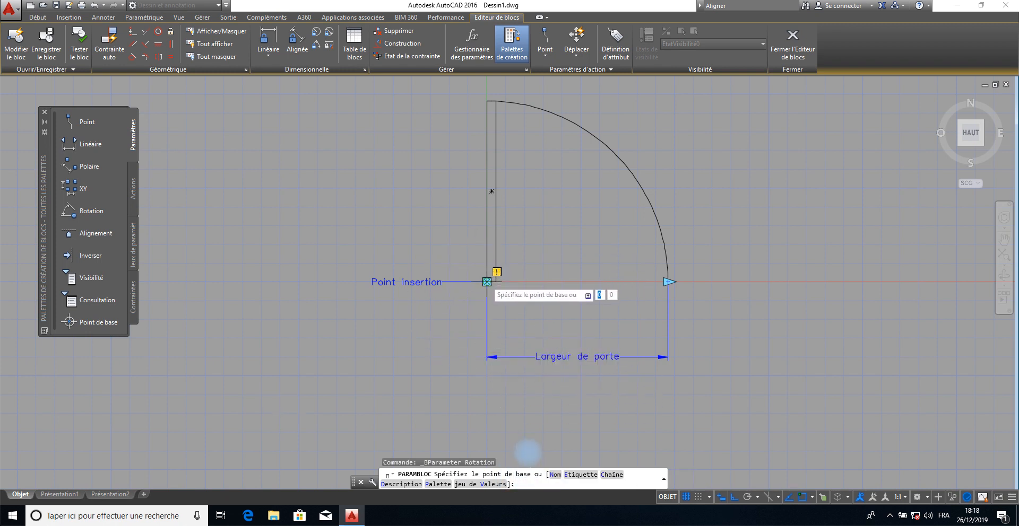
click(486, 282)
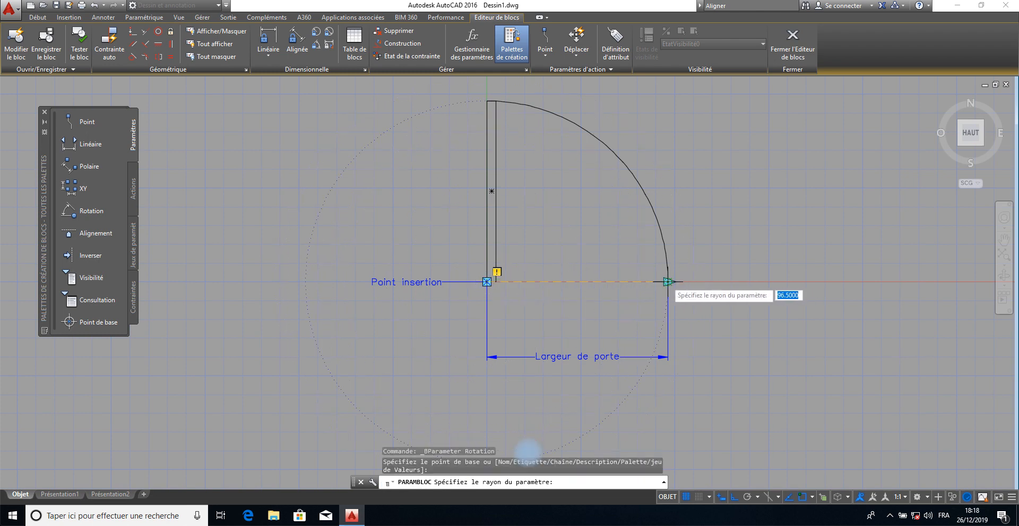
click(667, 281)
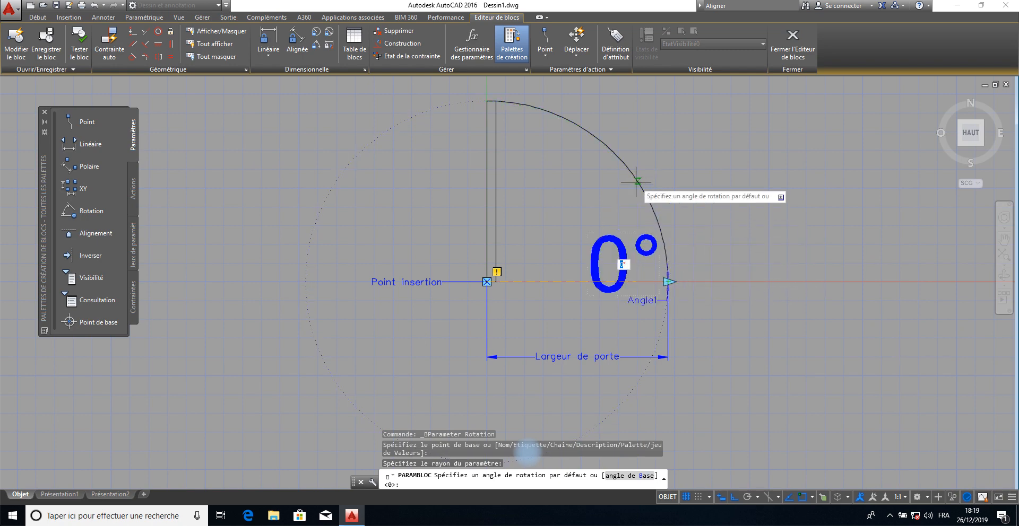
click(734, 500)
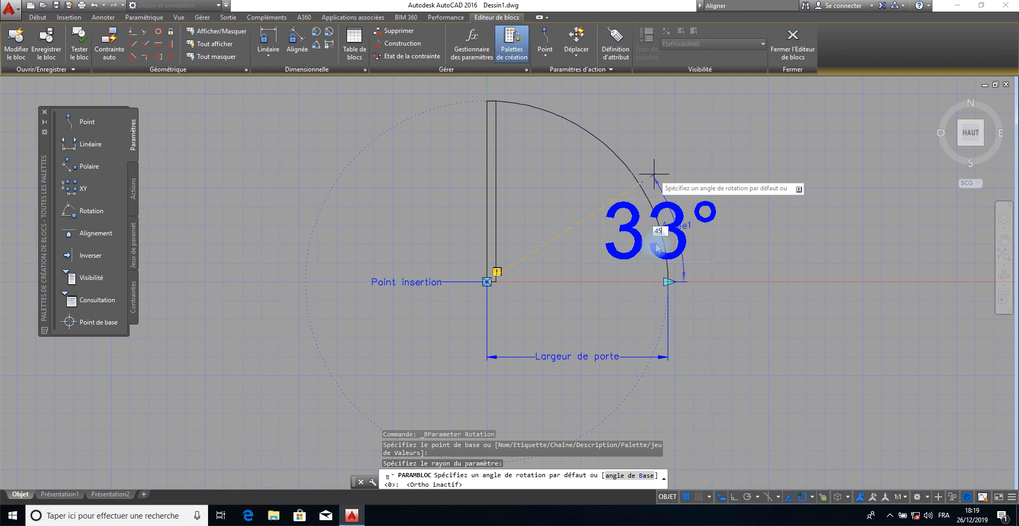
key(Return)
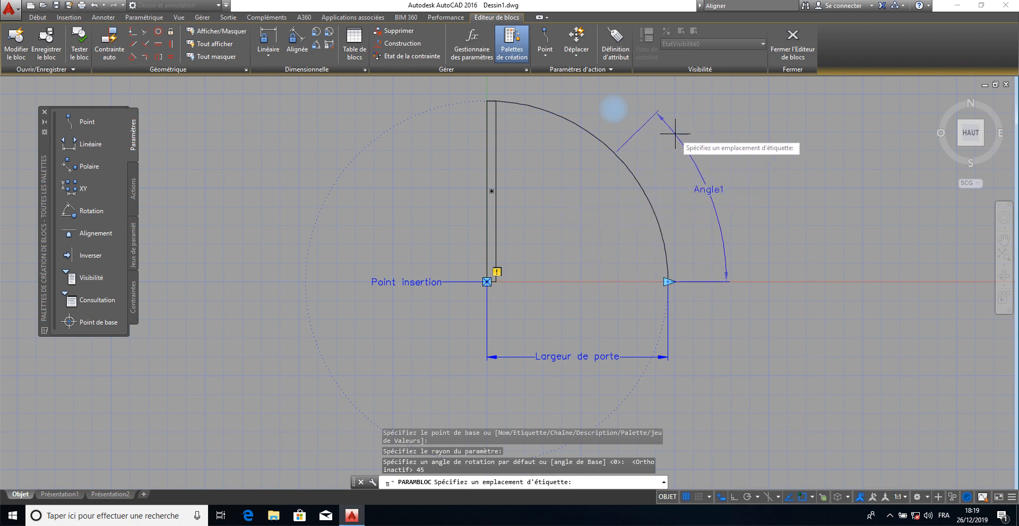
click(664, 108)
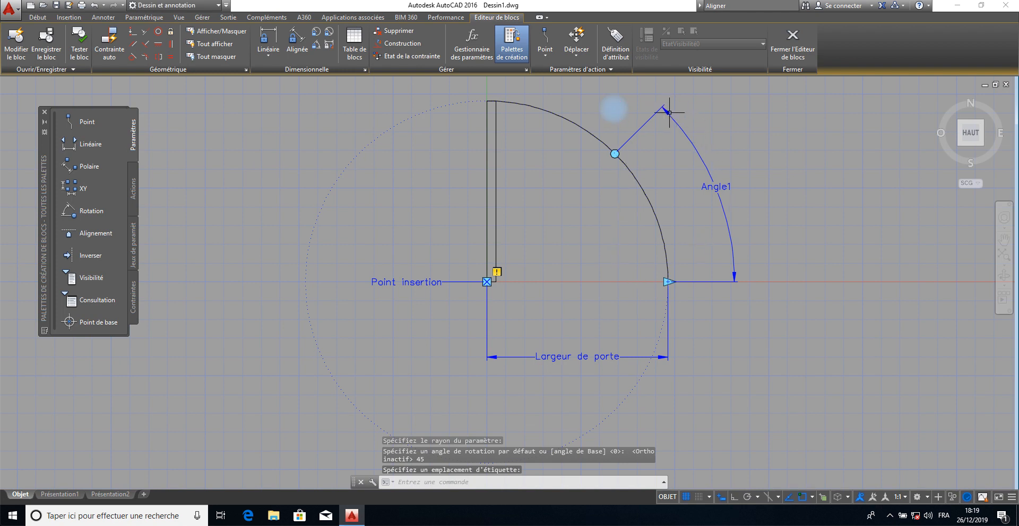
click(614, 153)
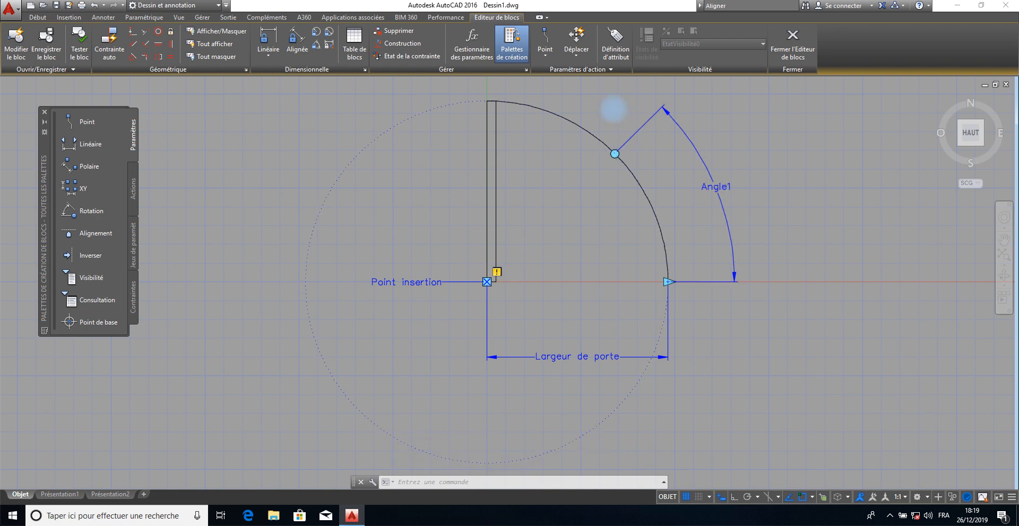
click(615, 154)
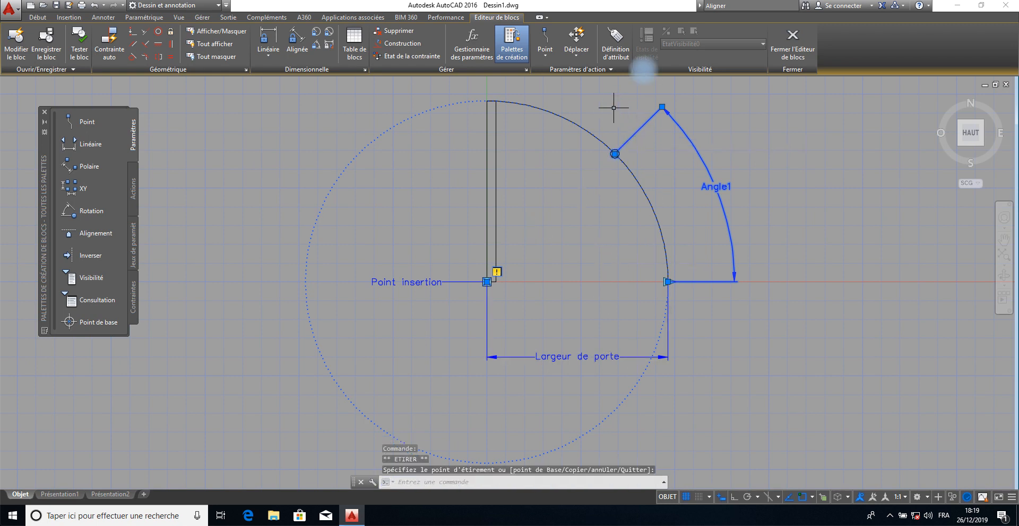
key(Escape)
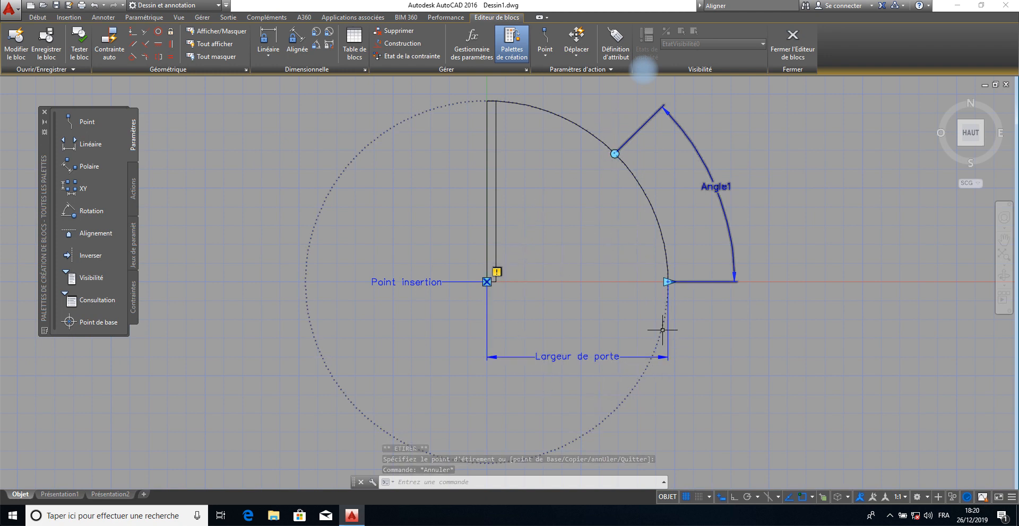
click(139, 192)
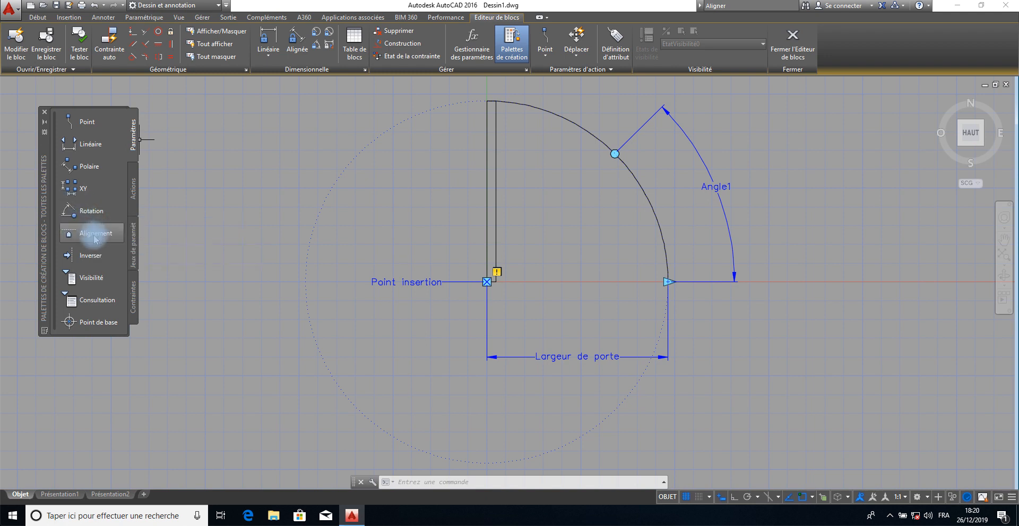
Add a perpendicular Alignment parameter based at the door leaf's lower-right corner, directed horizontally towards the arc's end.
click(96, 238)
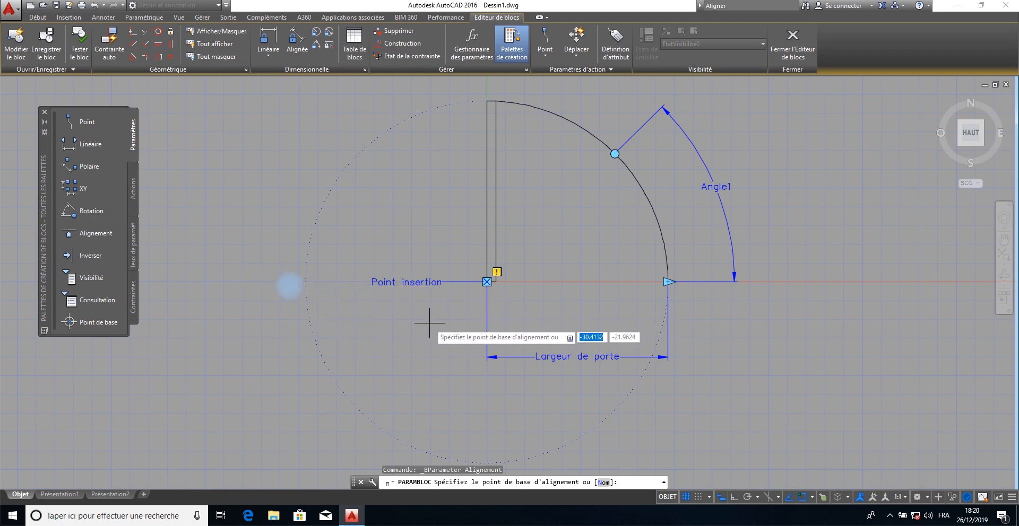
scroll(498, 282, up, 2)
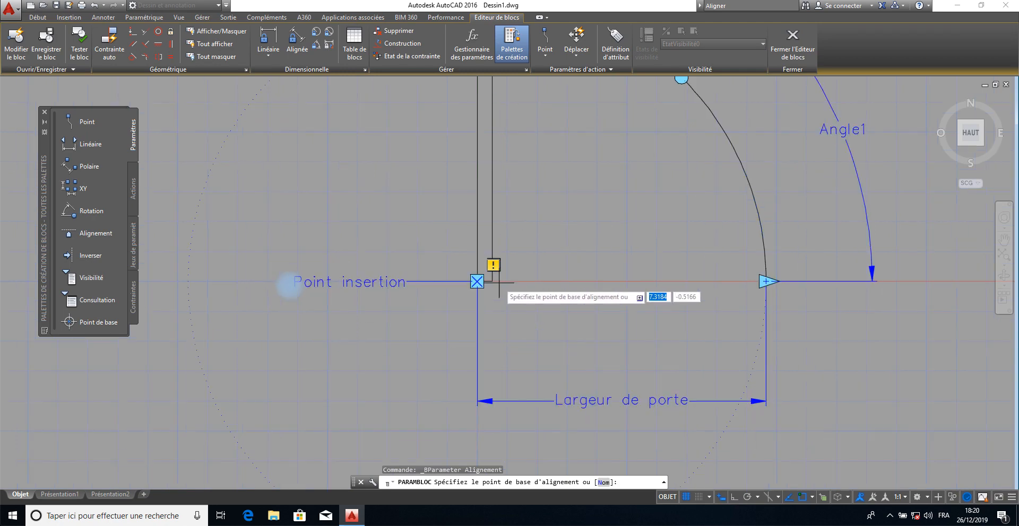
scroll(499, 282, up, 2)
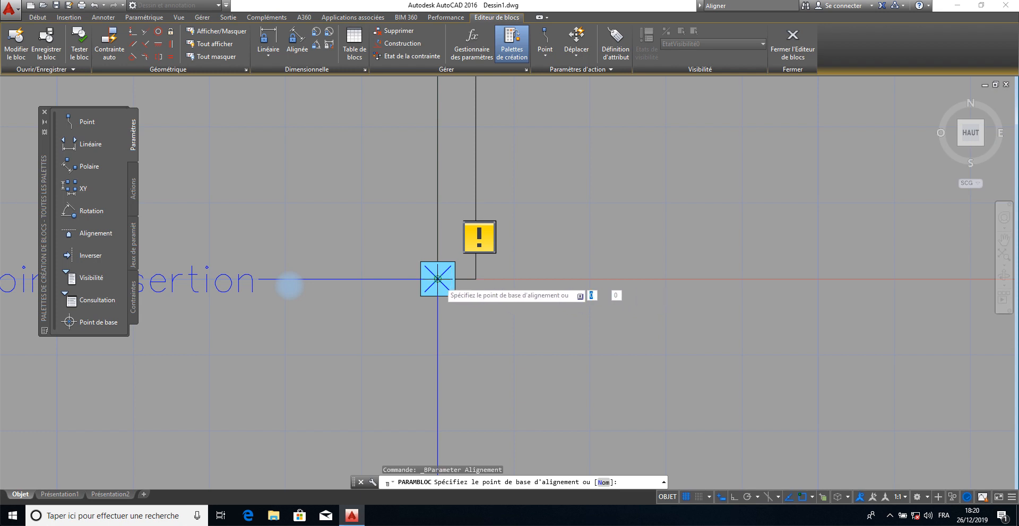
click(475, 279)
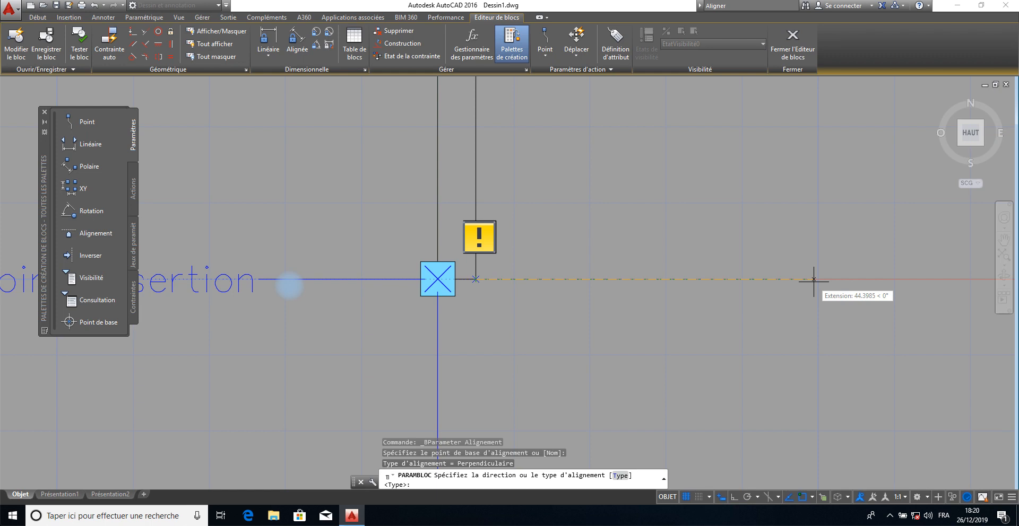
scroll(814, 280, down, 4)
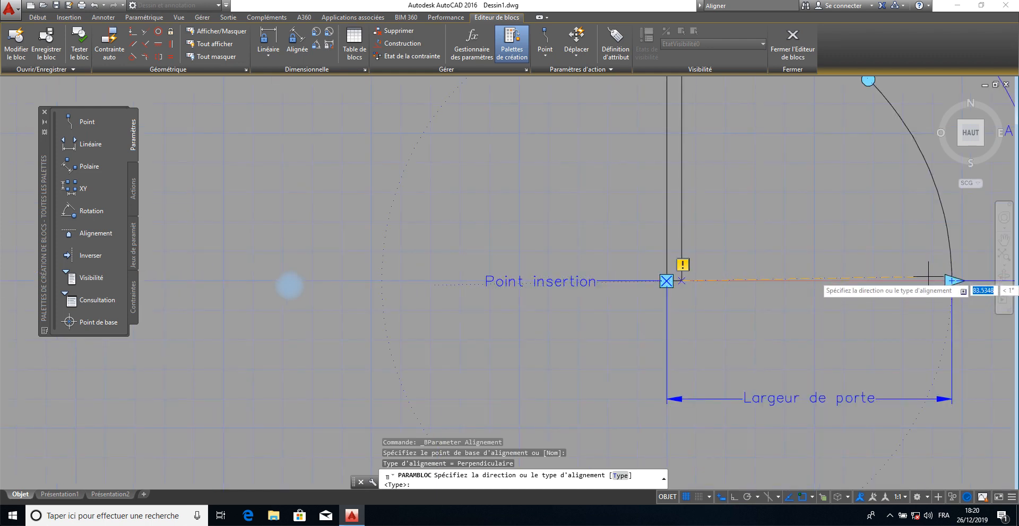
click(878, 281)
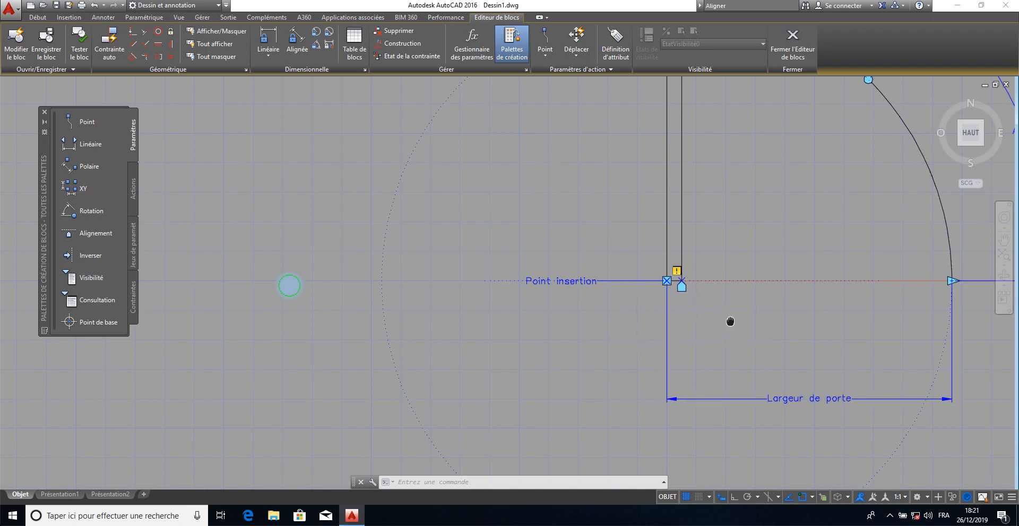
middle_drag(730, 322, 527, 347)
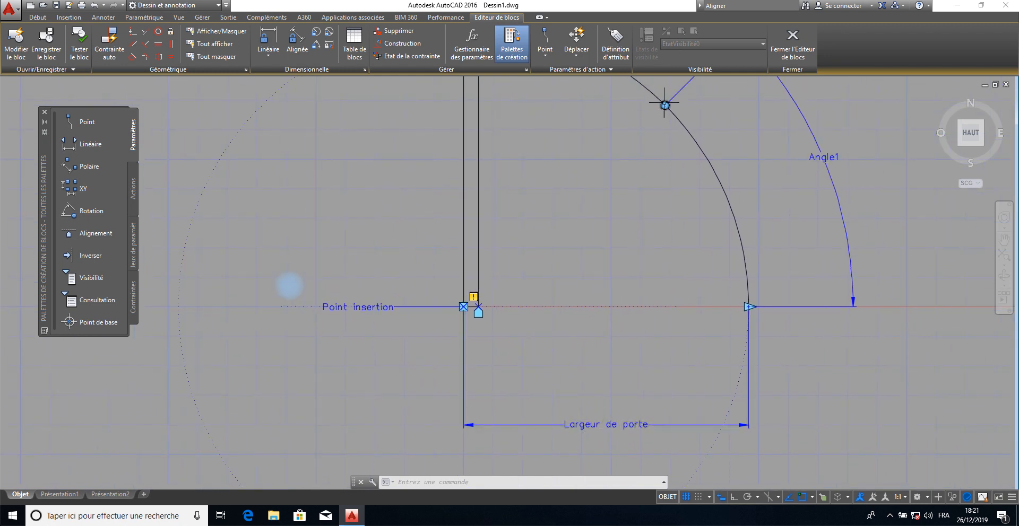
click(86, 257)
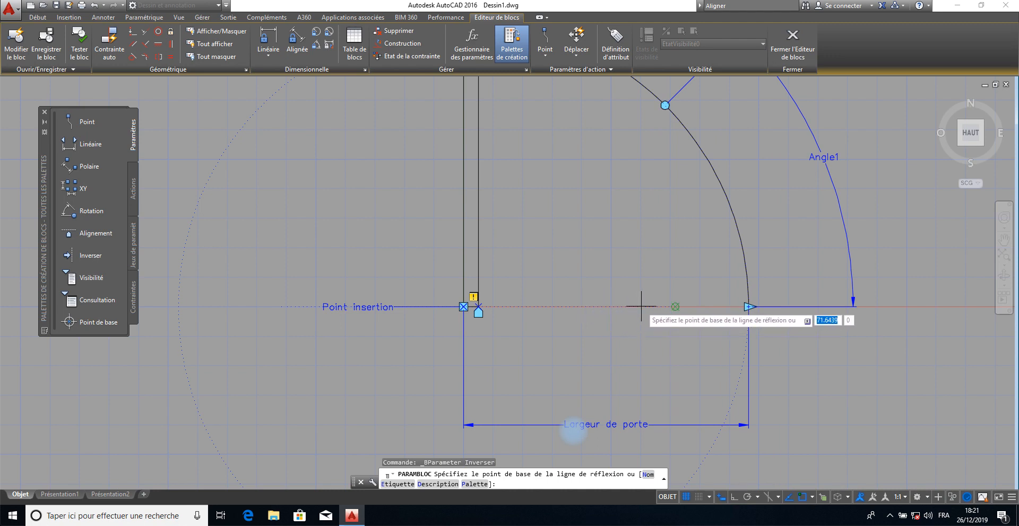
shift+right_click(552, 266)
click(573, 431)
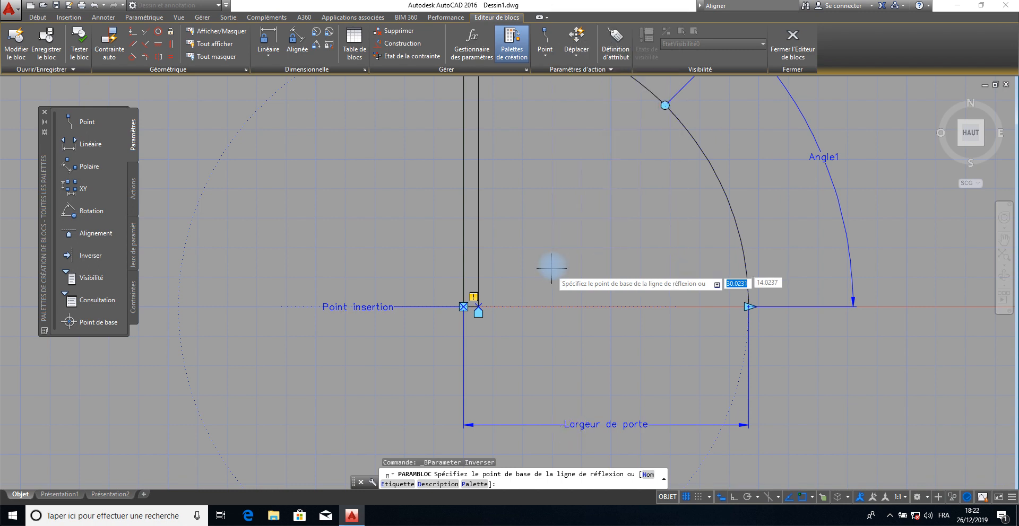
shift+right_click(552, 270)
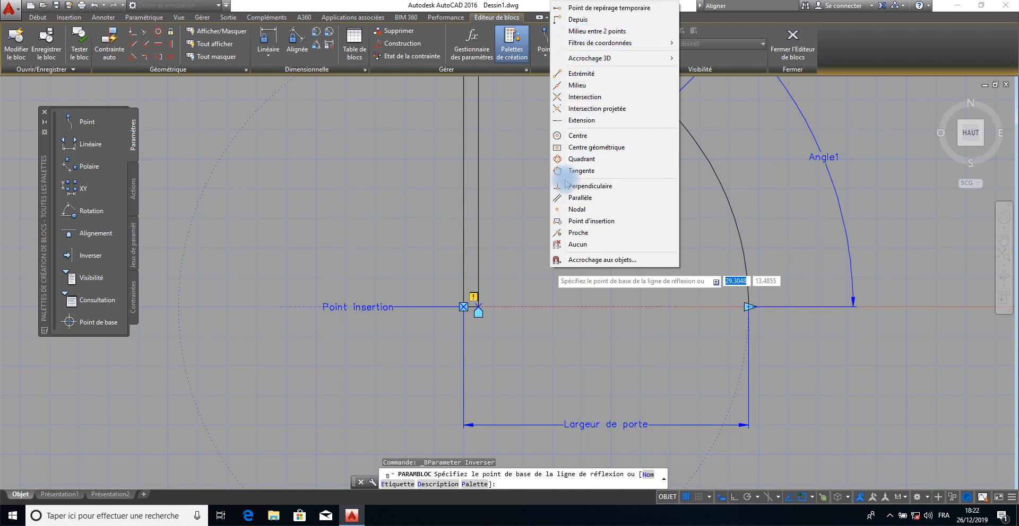
click(531, 239)
click(594, 269)
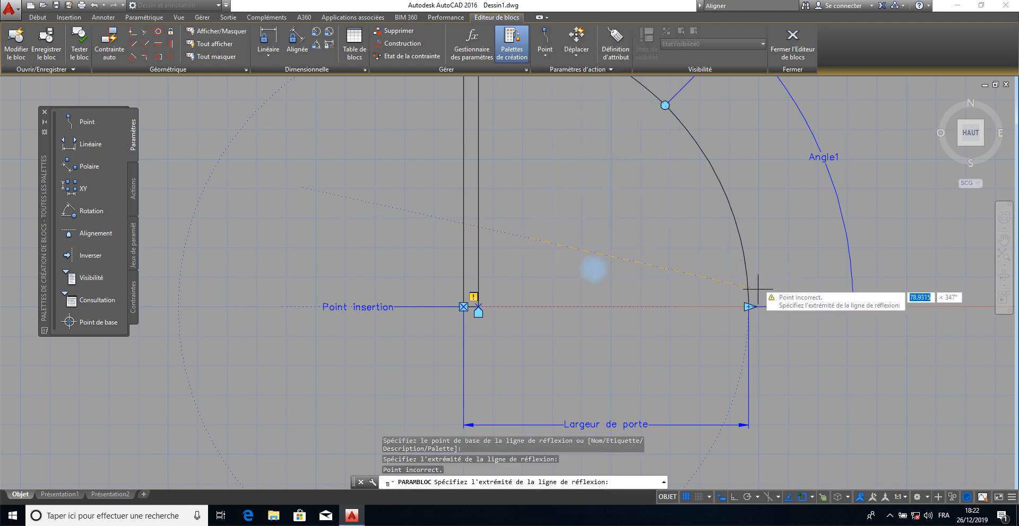
key(Escape)
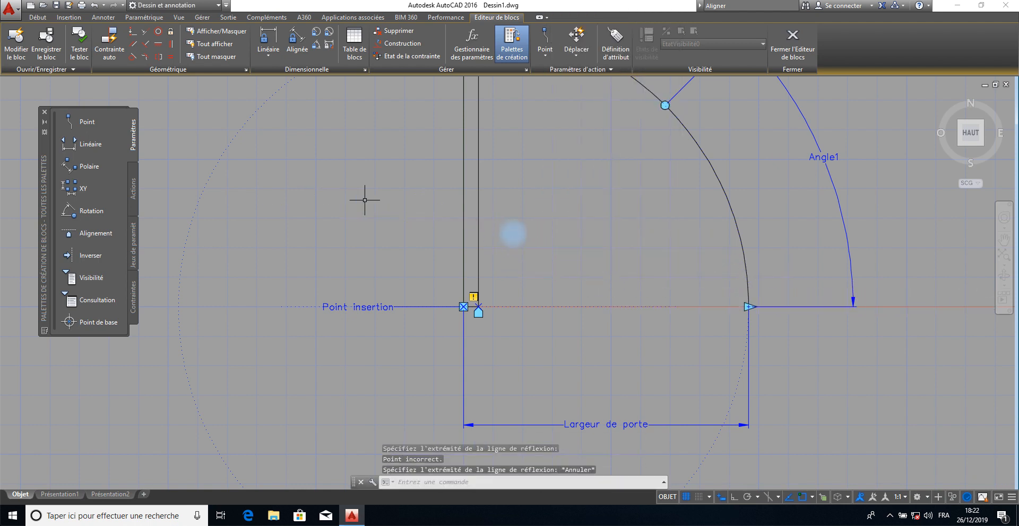
right_click(132, 283)
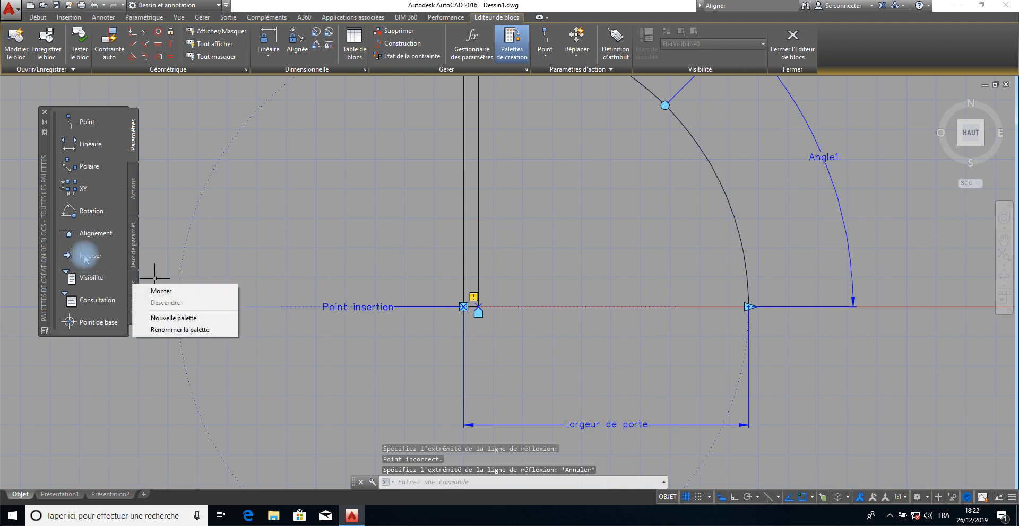
Add a Flip parameter with a vertical reflection line about 61 long, starting midway between the insertion point and the arc's lower end, label beside it.
click(85, 257)
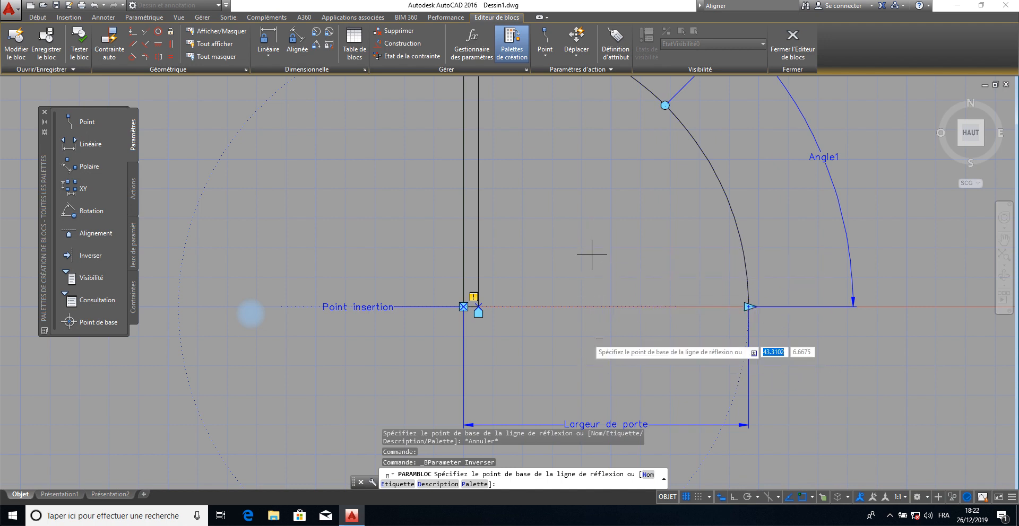
text(M2P)
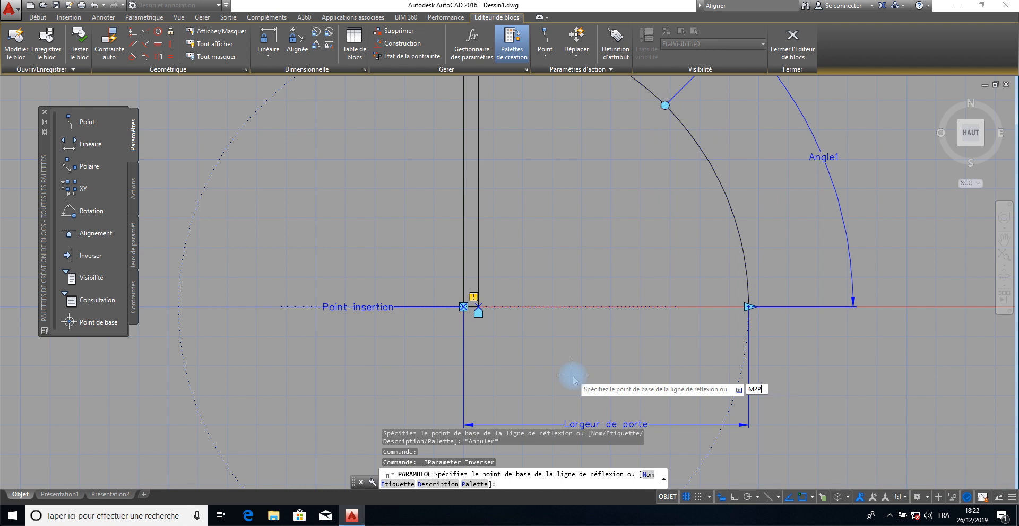
key(Return)
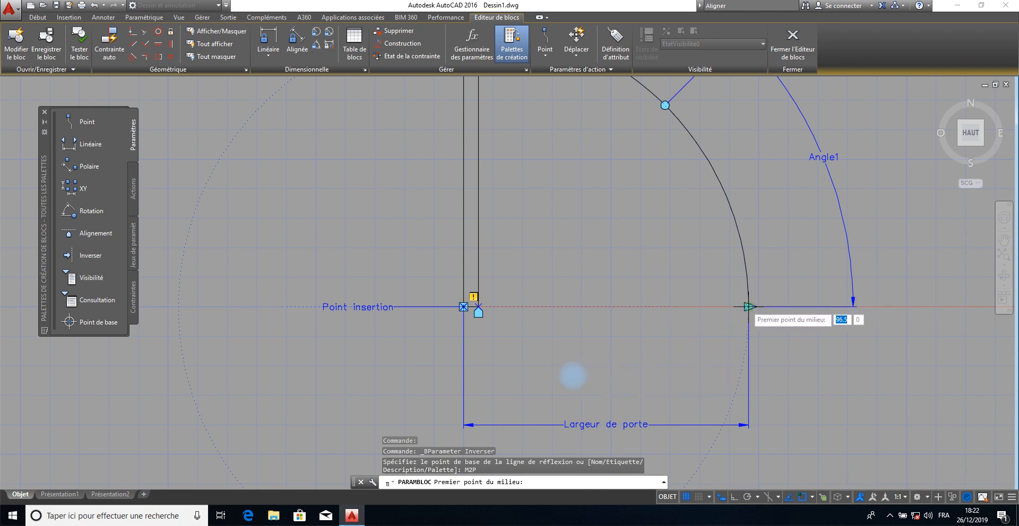
click(747, 306)
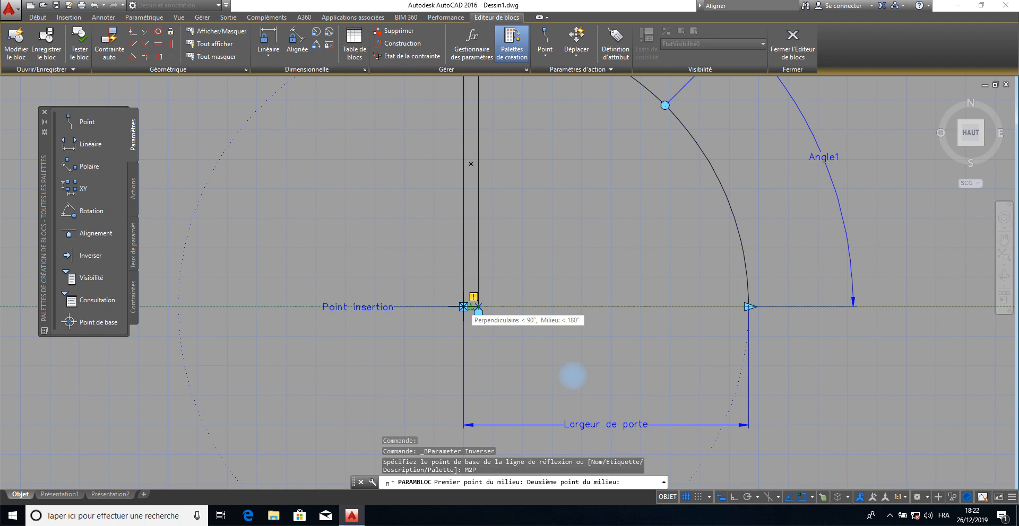
click(477, 307)
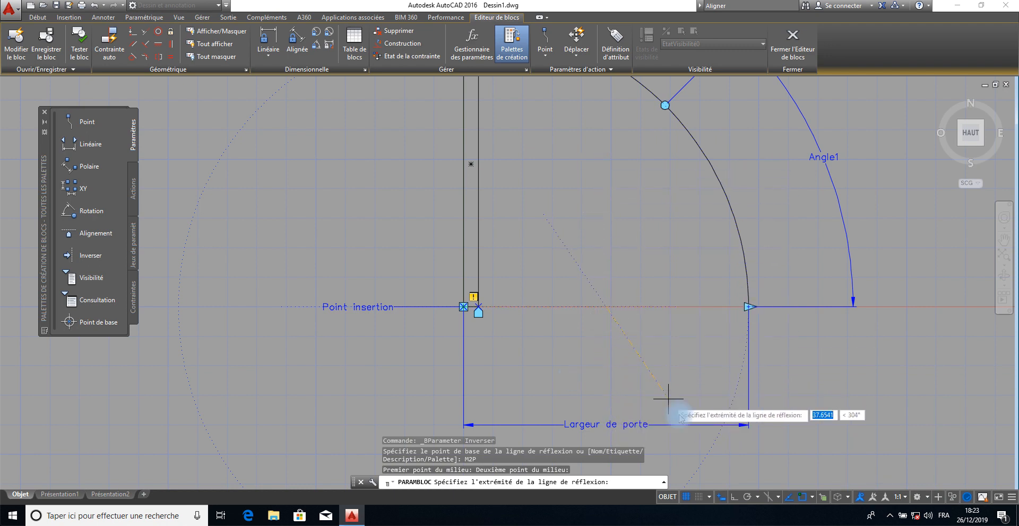
click(735, 498)
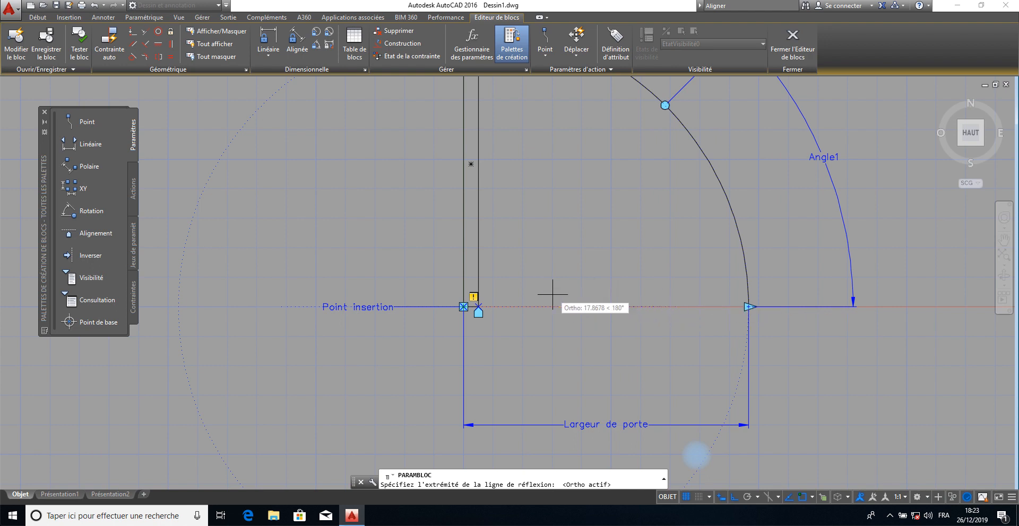
click(605, 126)
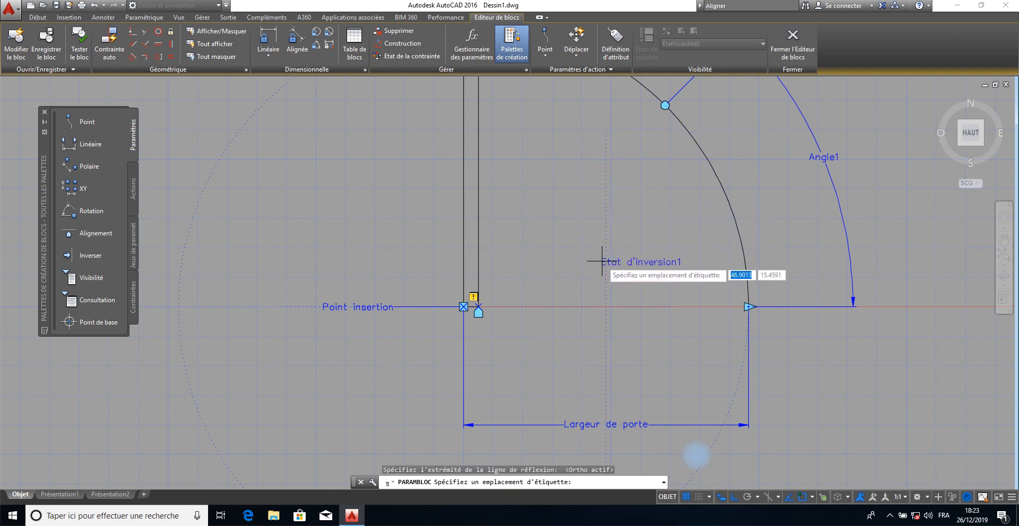
middle_drag(601, 261, 516, 250)
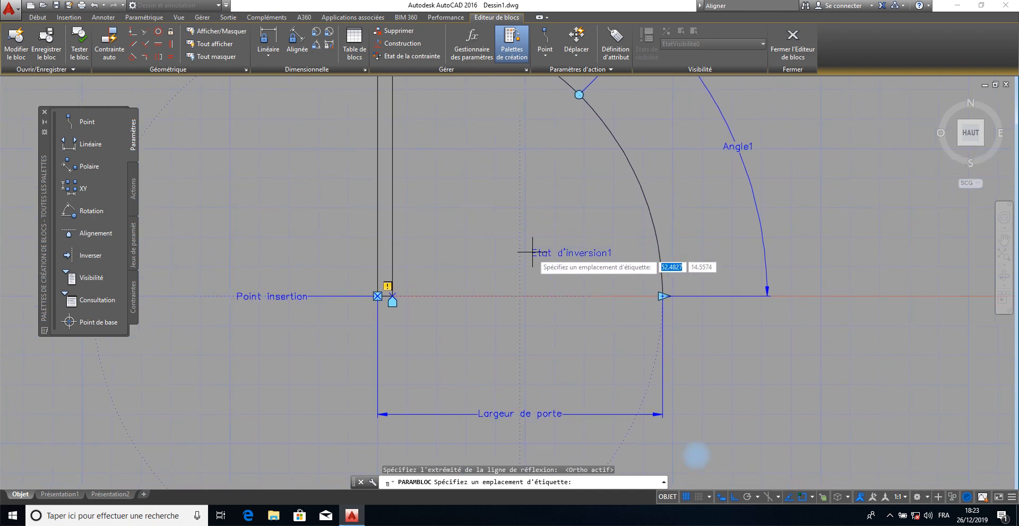
click(532, 245)
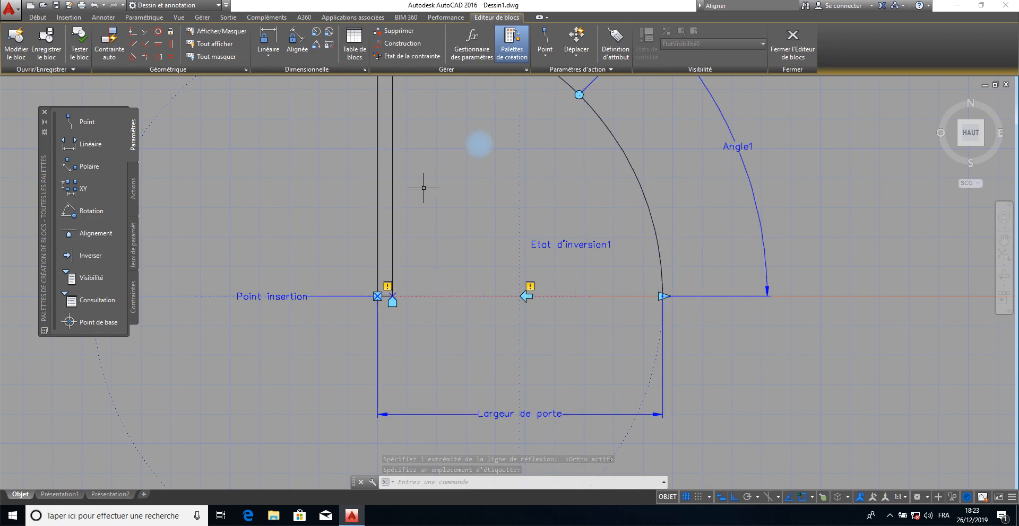
Rename the flip parameter as "Inversion porte" and close its properties.
scroll(432, 189, up, 2)
scroll(433, 189, down, 4)
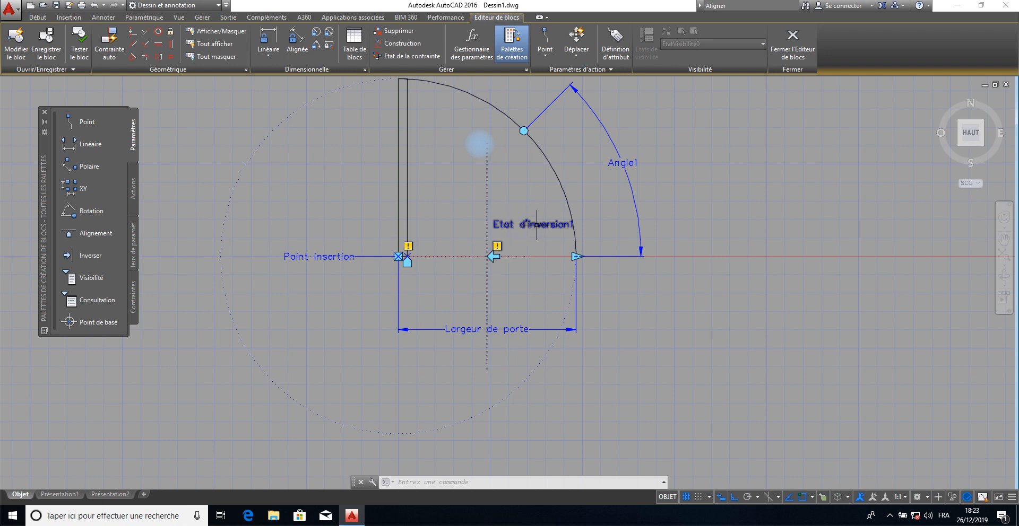
click(524, 226)
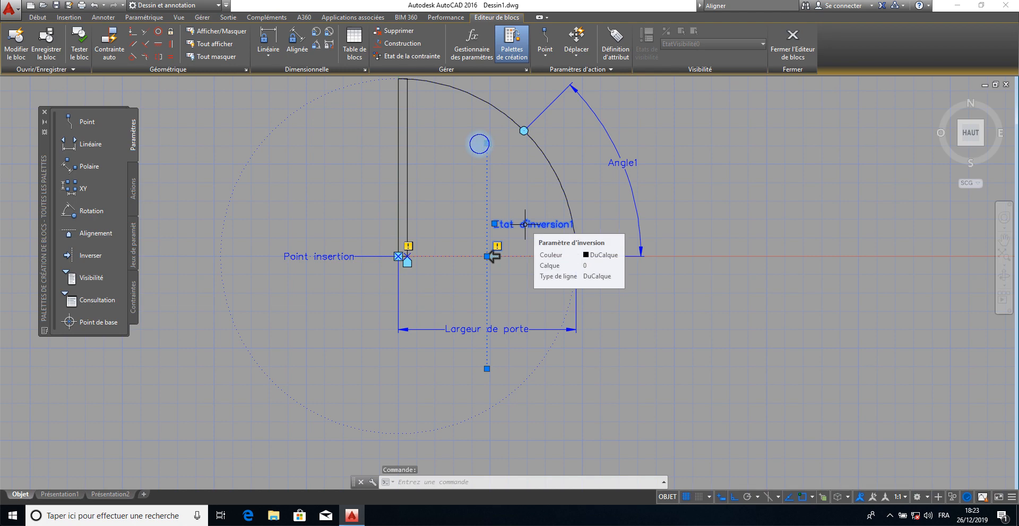
right_click(525, 225)
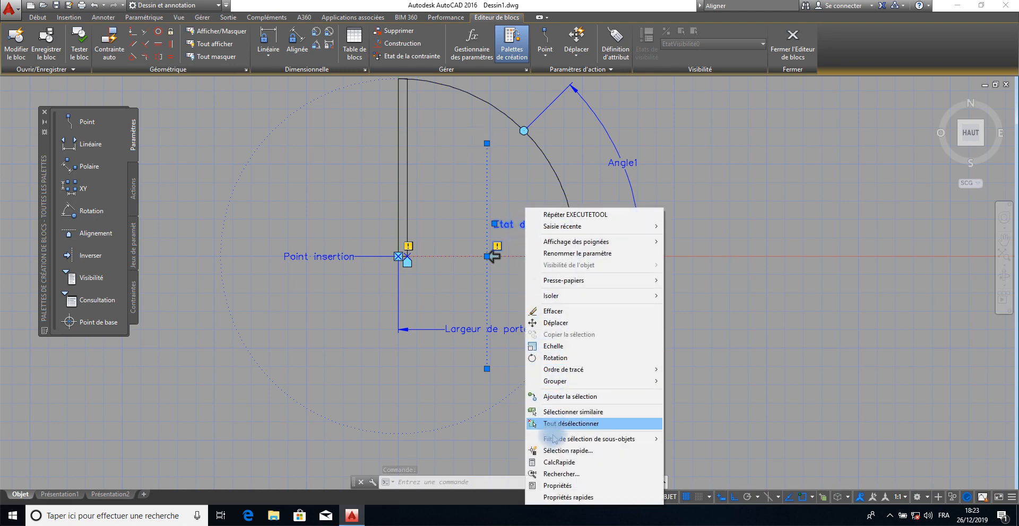
click(563, 486)
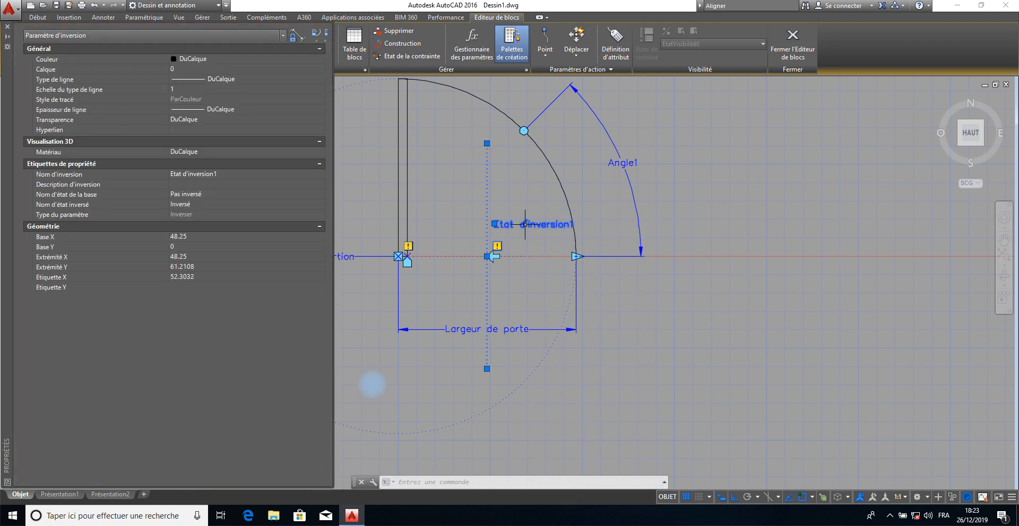
click(197, 174)
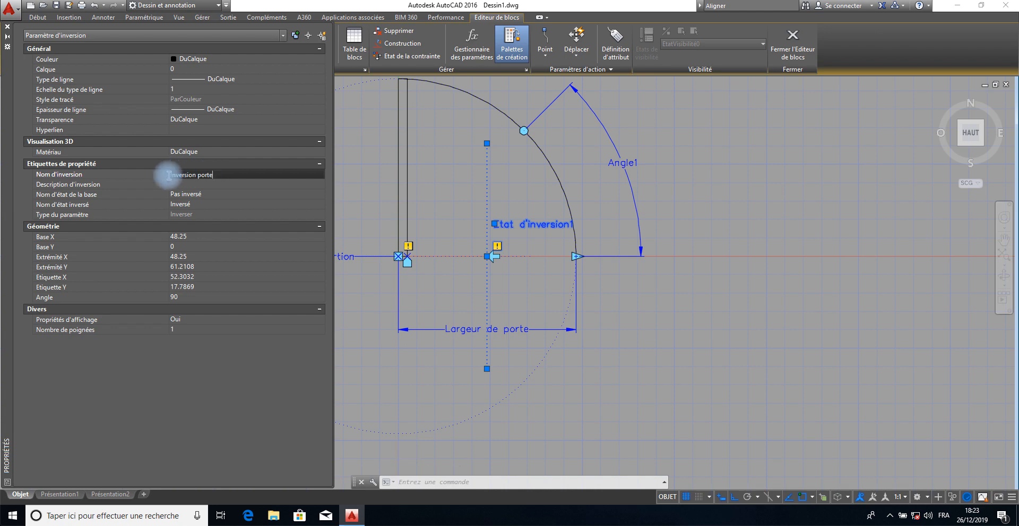
click(8, 27)
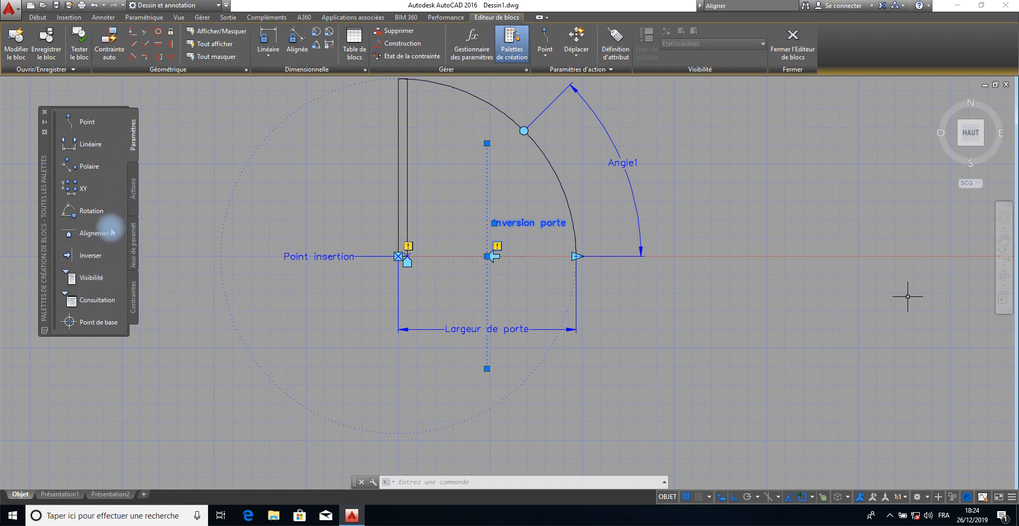
Add a Visibility parameter at the door leaf's upper-left corner.
click(89, 281)
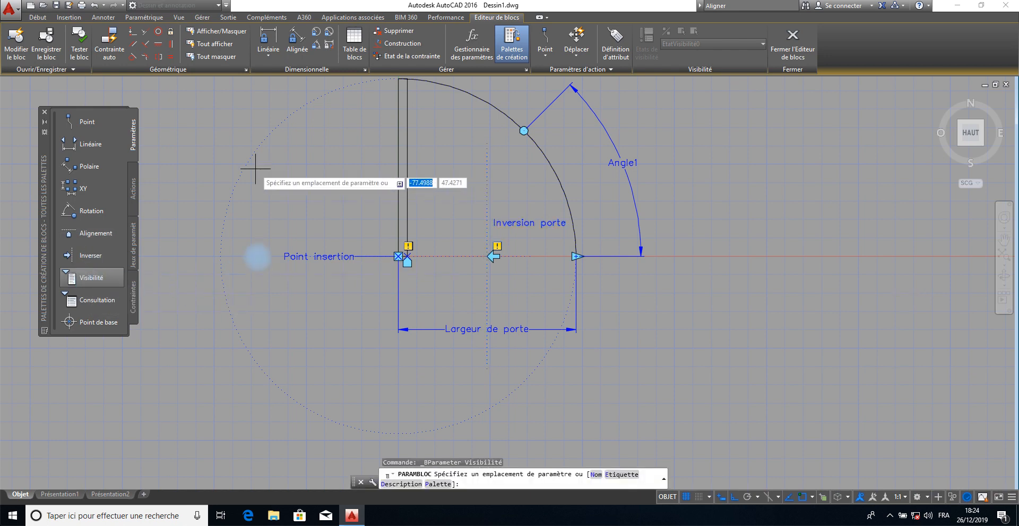
middle_drag(255, 169, 256, 170)
middle_drag(244, 305, 239, 463)
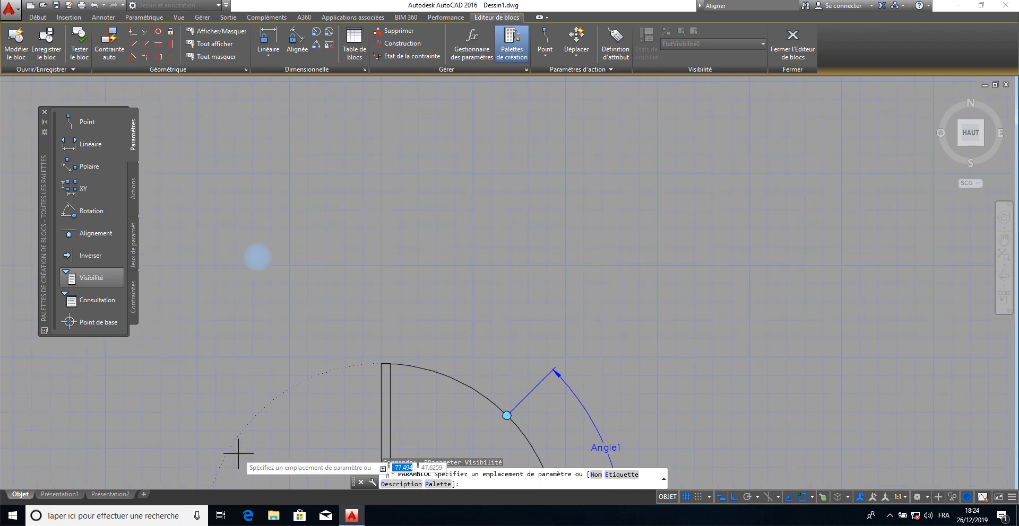
click(381, 361)
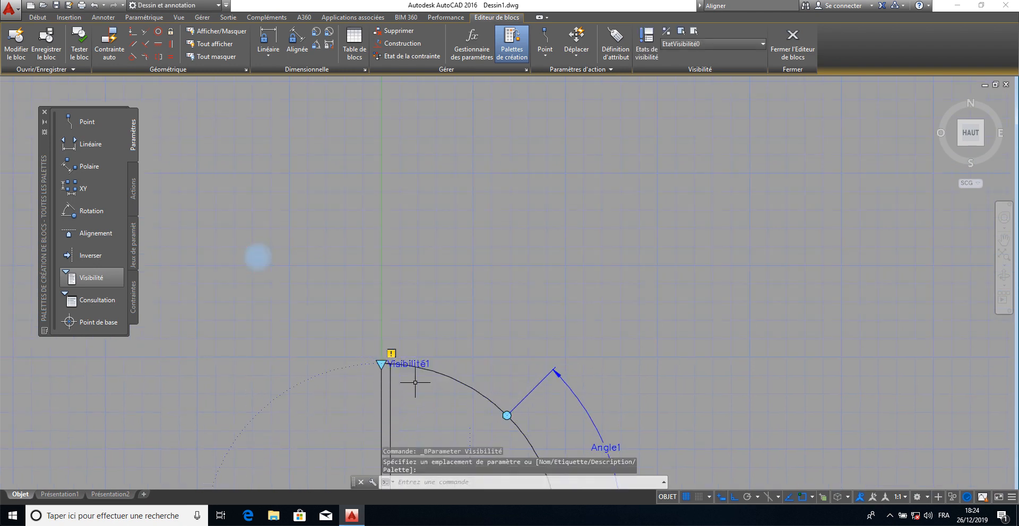
Switch the block authoring palettes to the Actions set.
middle_drag(459, 358, 469, 151)
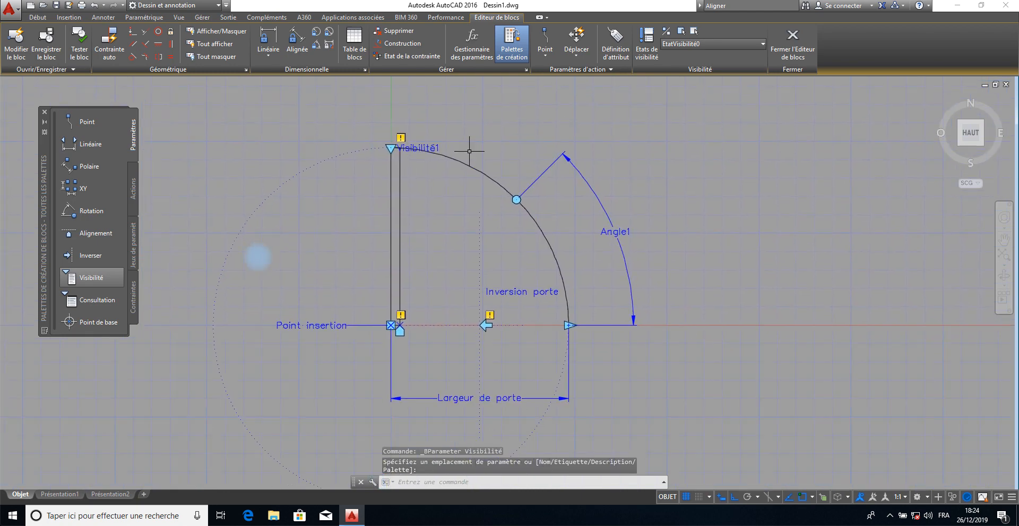
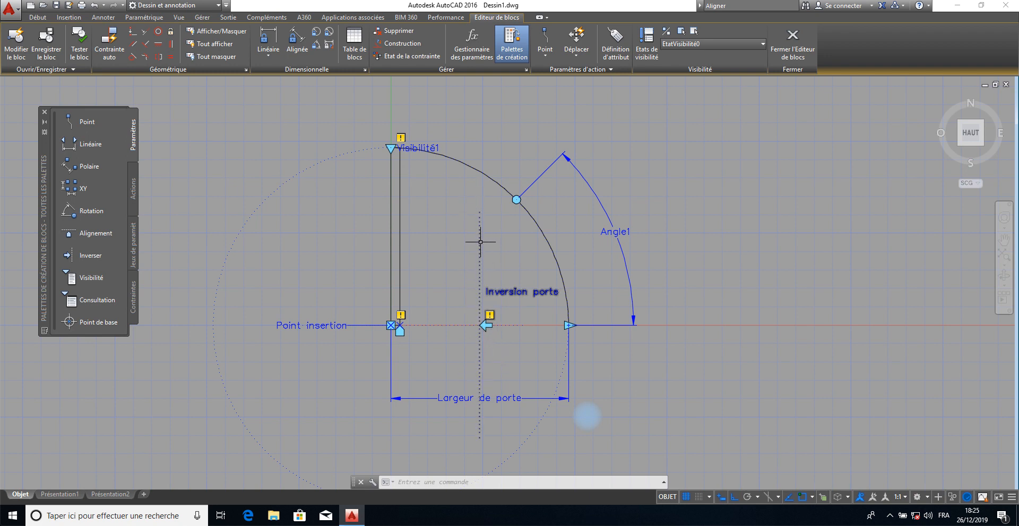
click(93, 302)
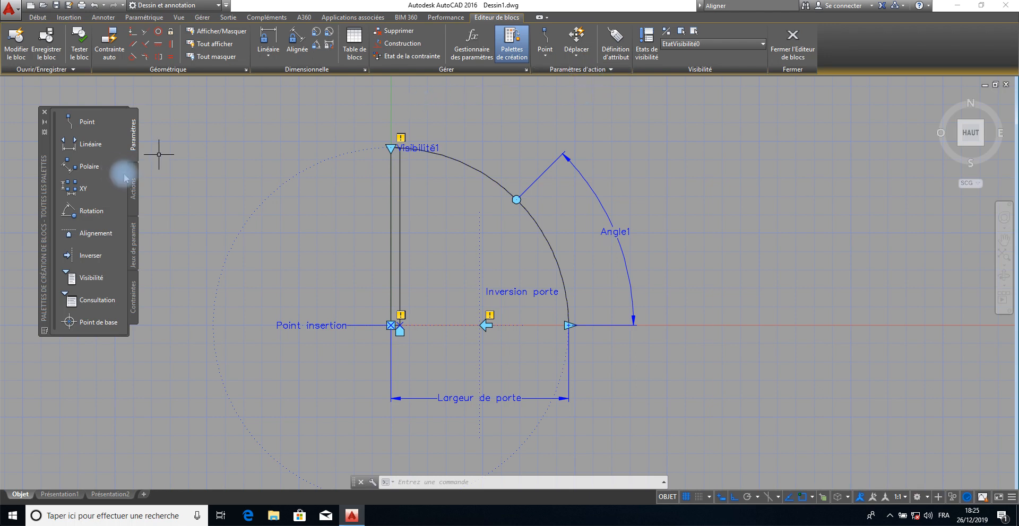
click(134, 190)
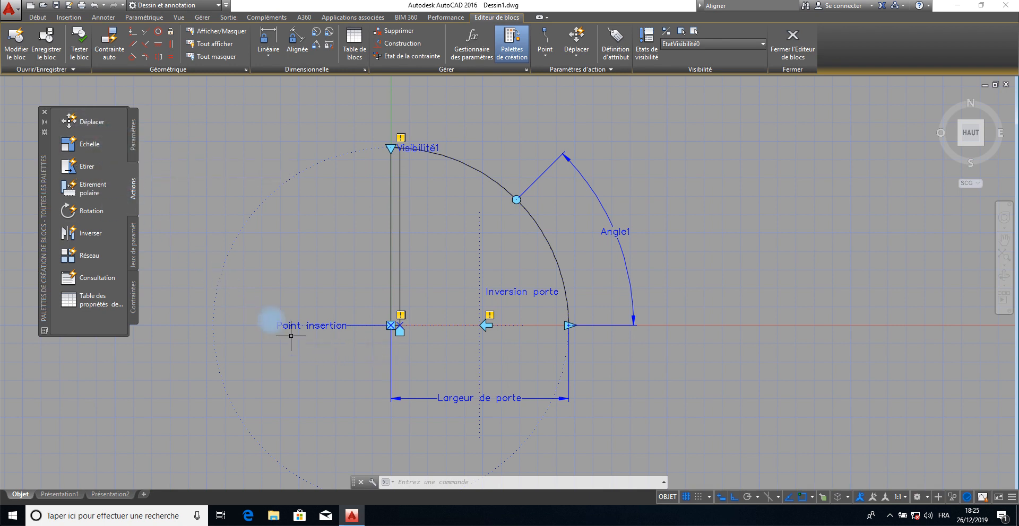
click(84, 123)
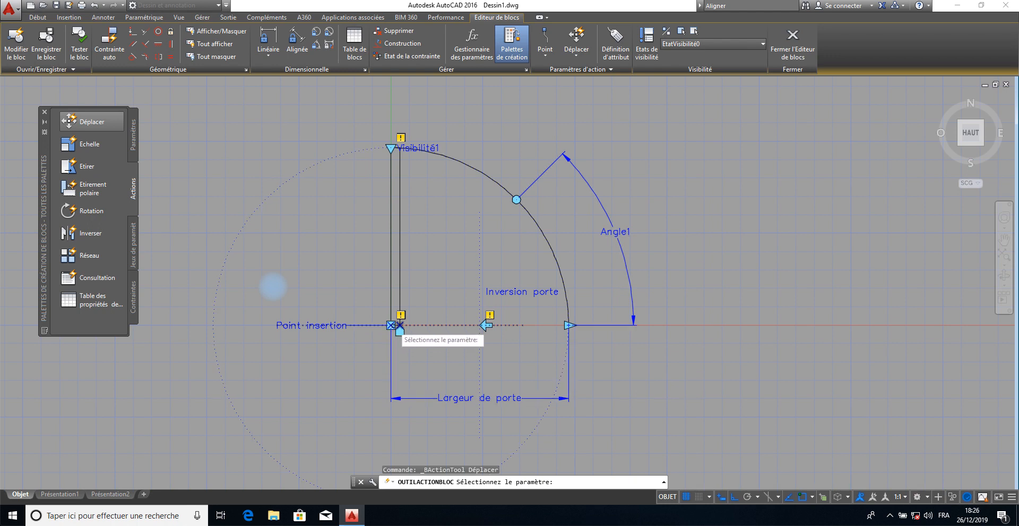
click(290, 328)
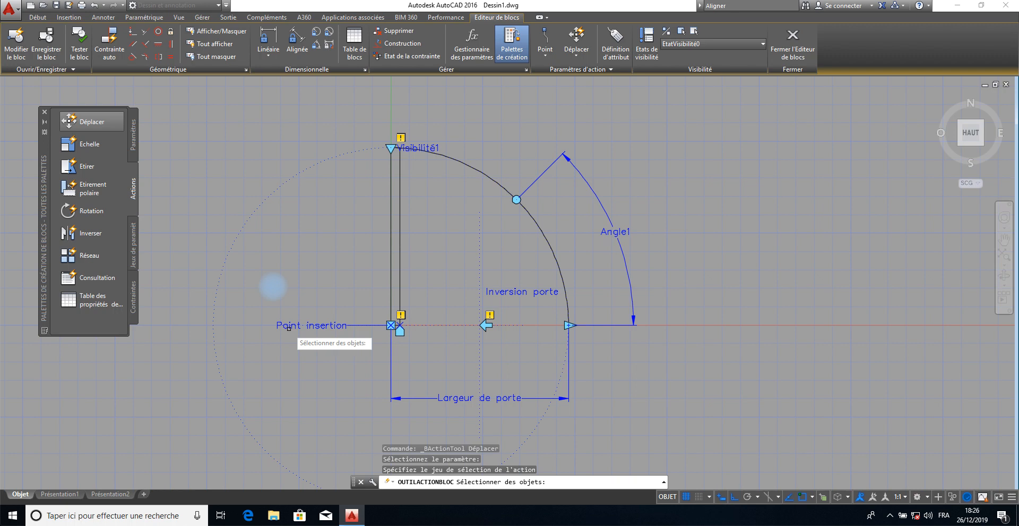
key(Escape)
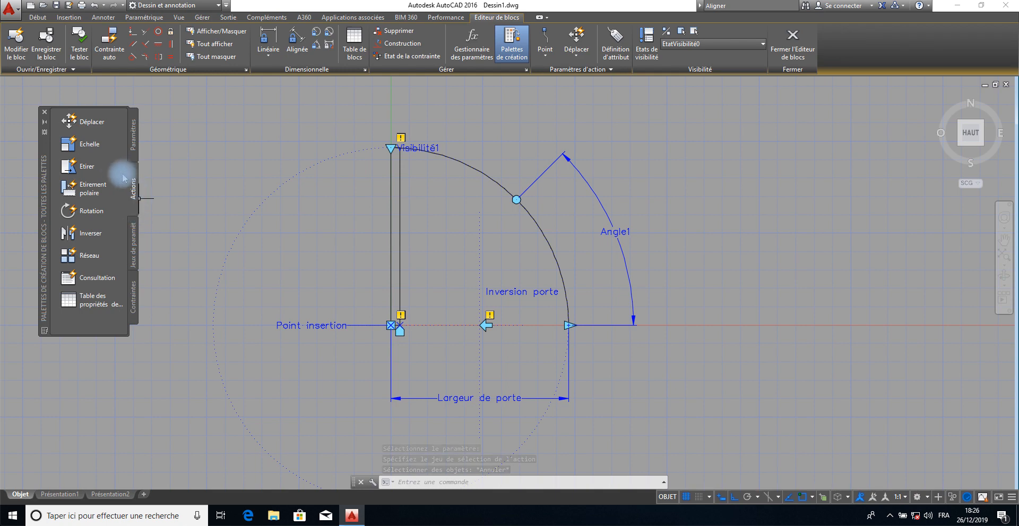
Add a Move action to the "Point insertion" parameter with all objects ("tout") as its selection set.
click(90, 126)
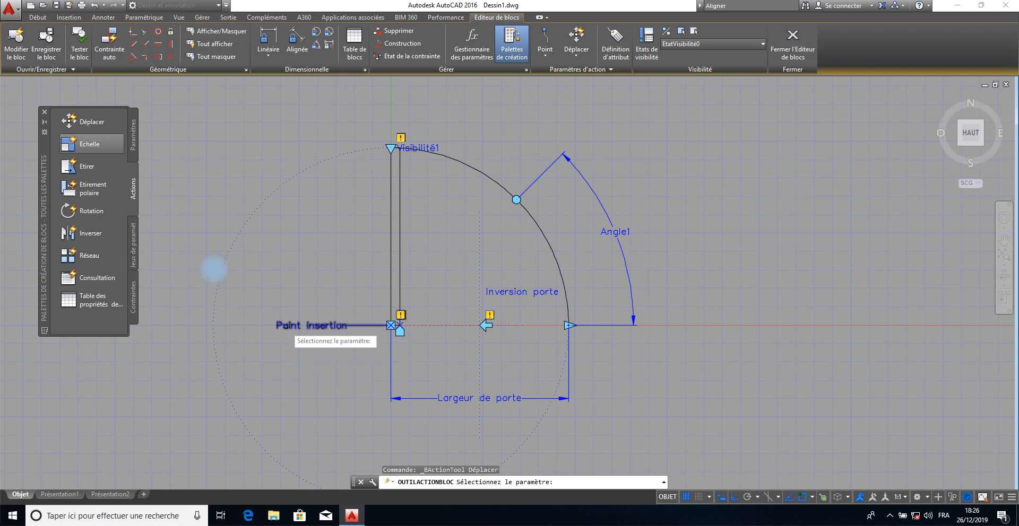
click(286, 326)
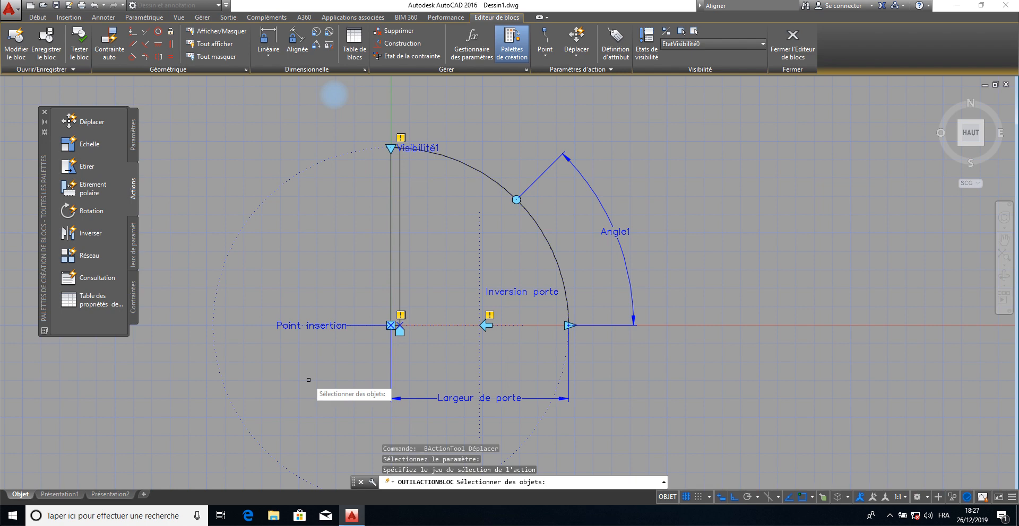
text(tout)
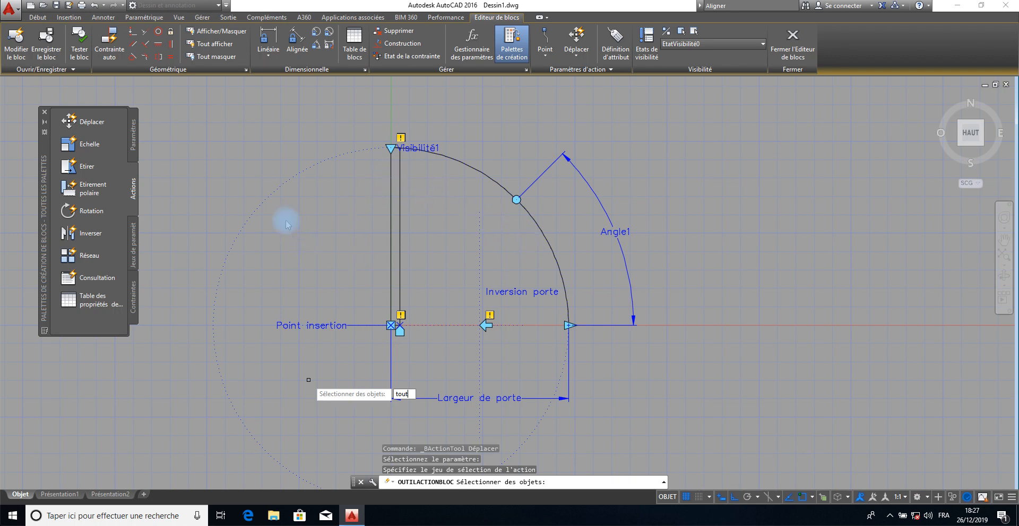
key(Return)
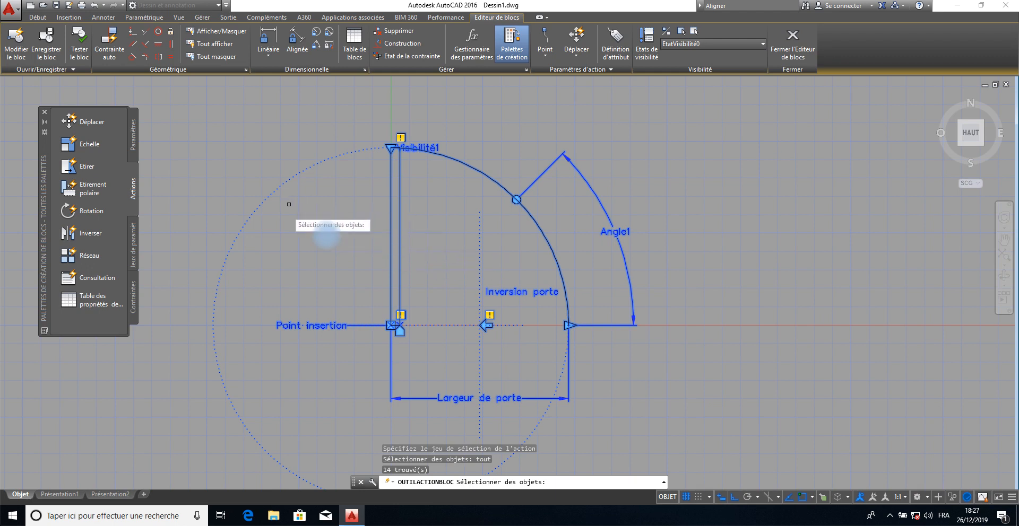
key(Return)
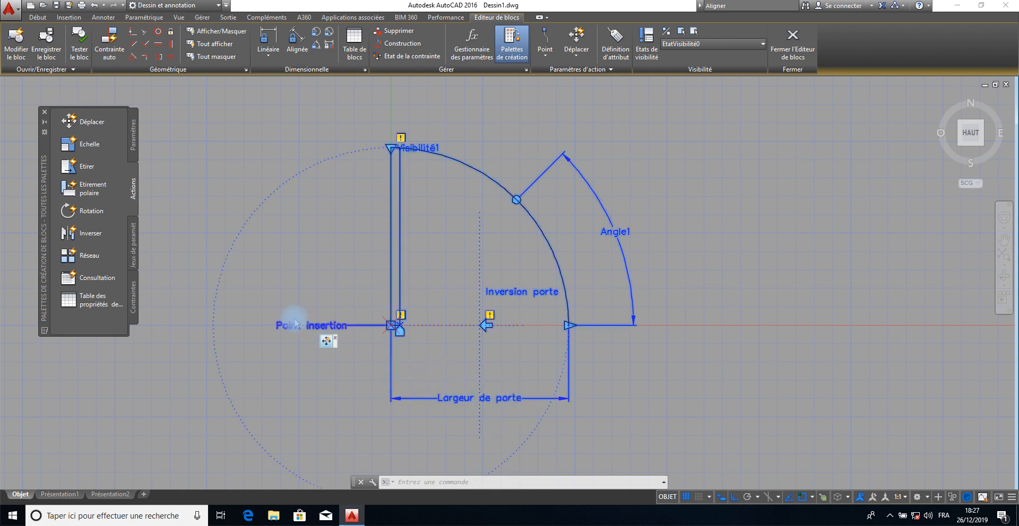
Add a Scale action to the "Largeur de porte" parameter for all objects ("tout") and place its action icon just beneath the parameter label.
click(89, 148)
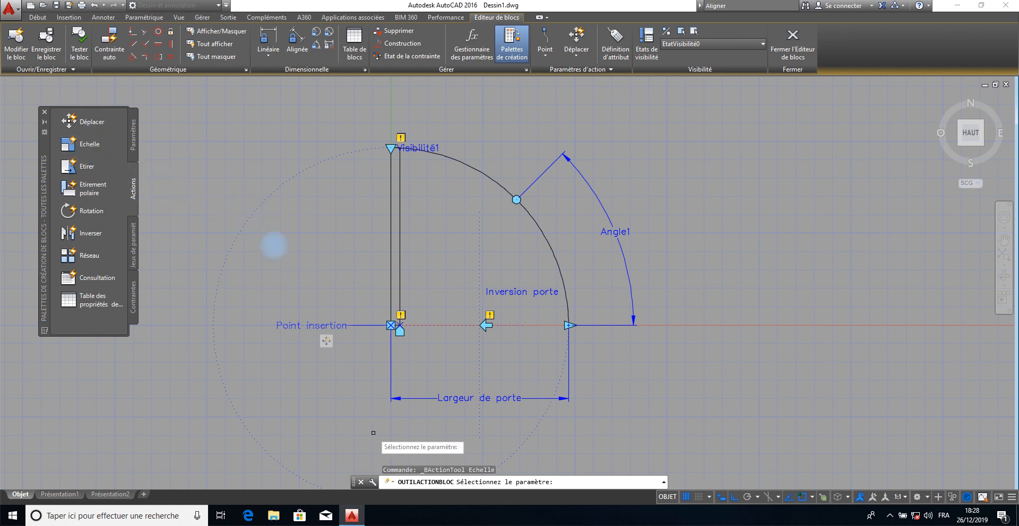
click(451, 399)
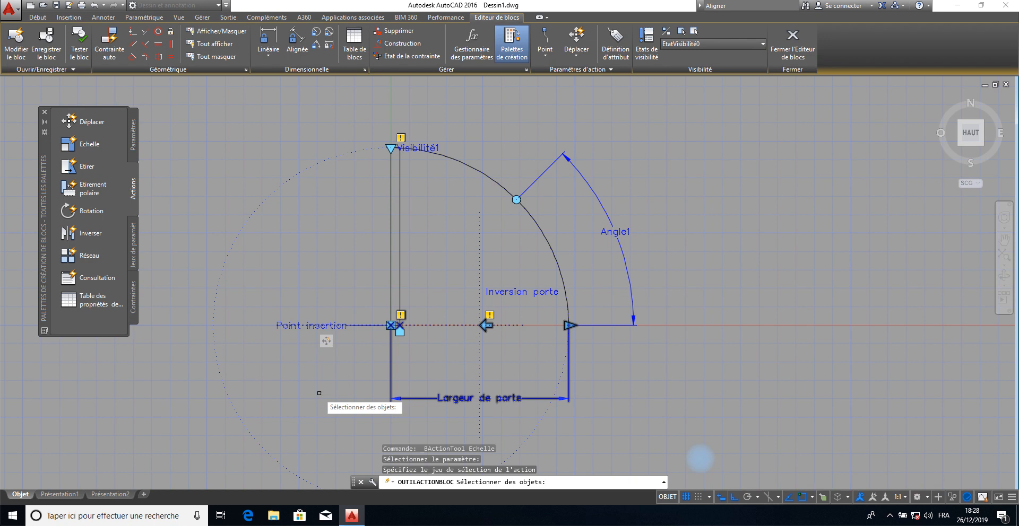
text(tout)
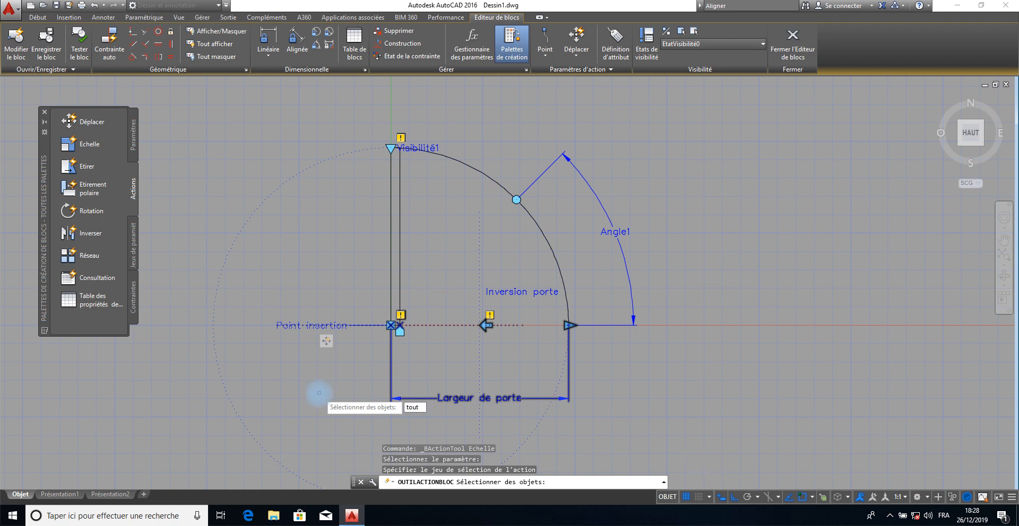
key(Return)
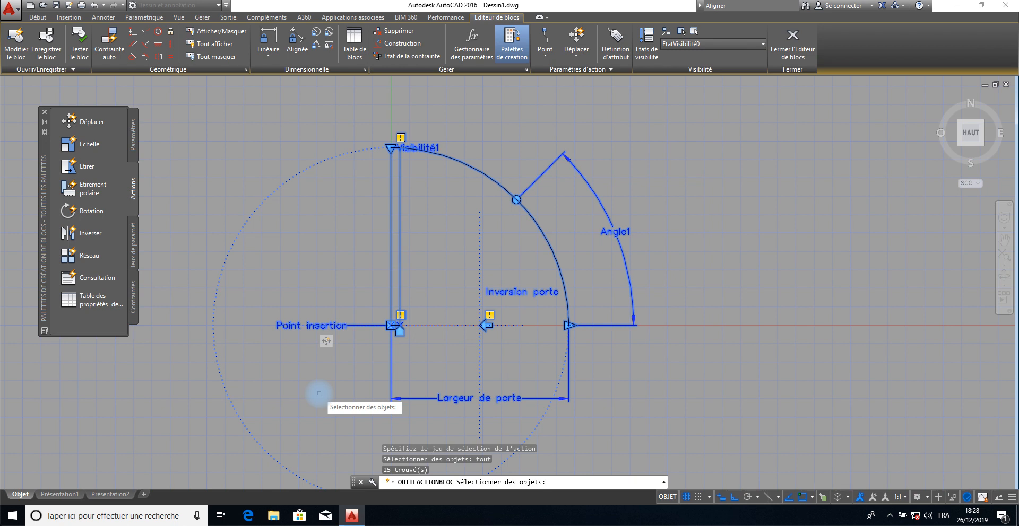
key(Return)
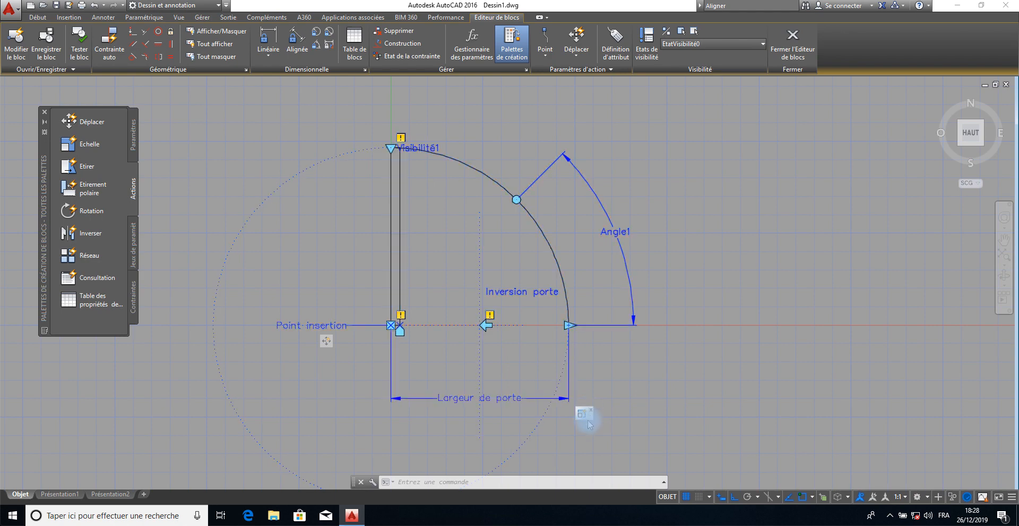
drag(587, 420, 509, 418)
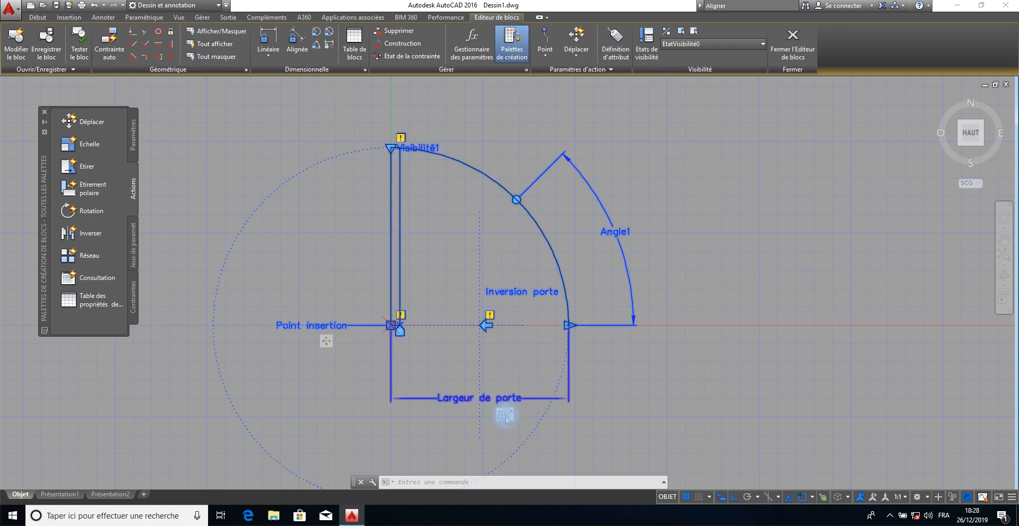
right_click(504, 420)
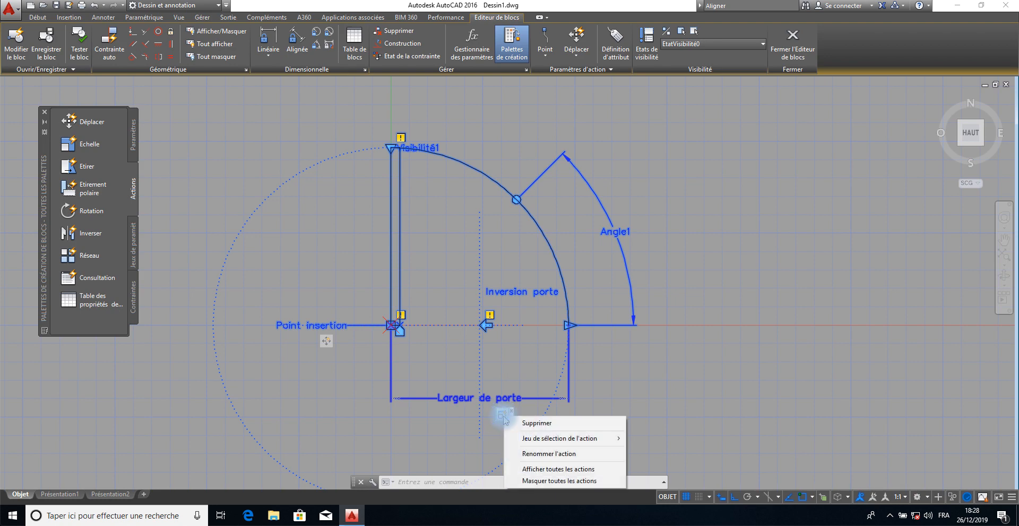
mouse_move(557, 438)
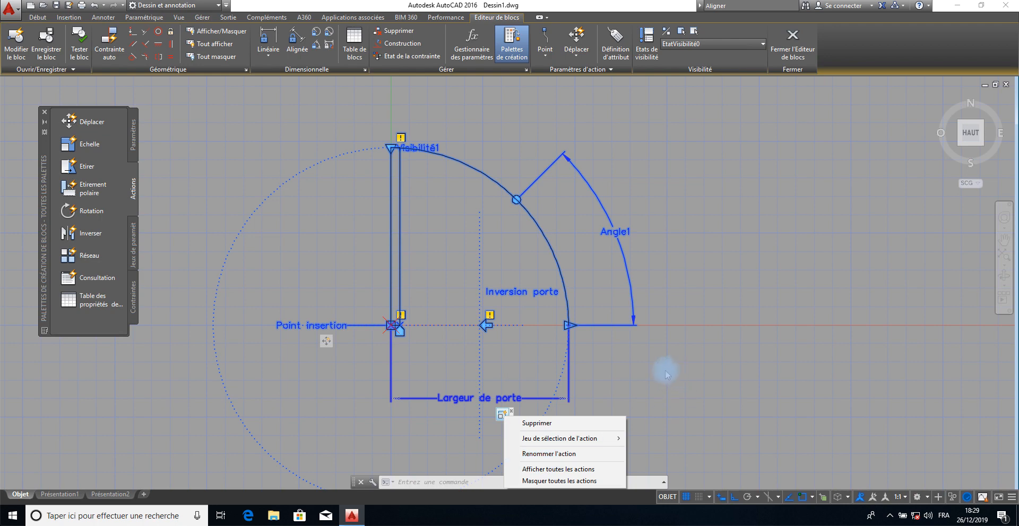
click(620, 385)
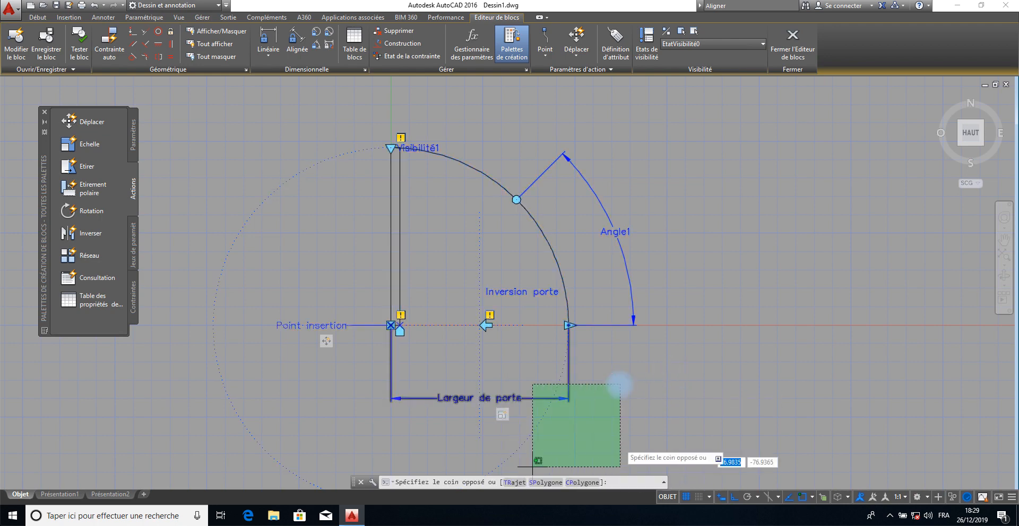
click(665, 394)
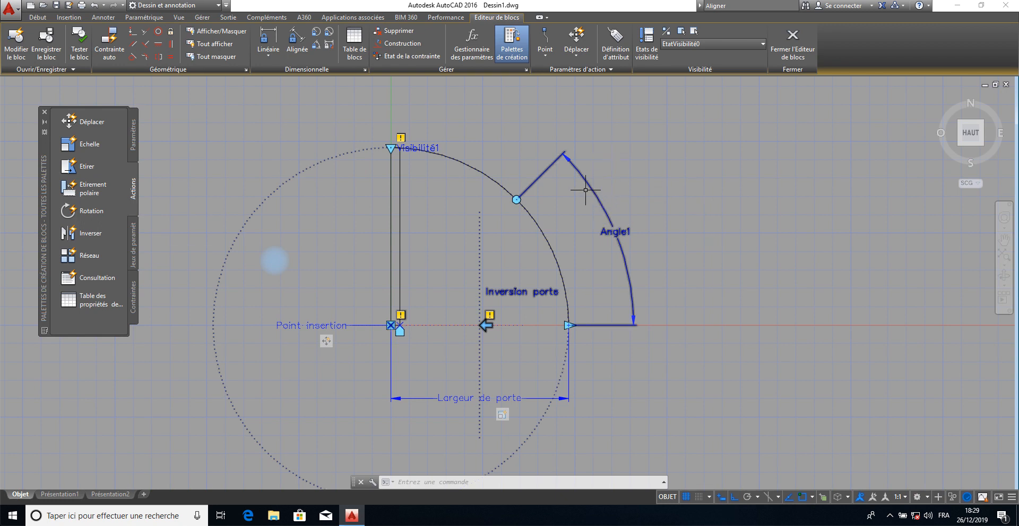
Add a Rotation action to the "Angle1" parameter with all objects ("tout") as its selection set.
click(91, 211)
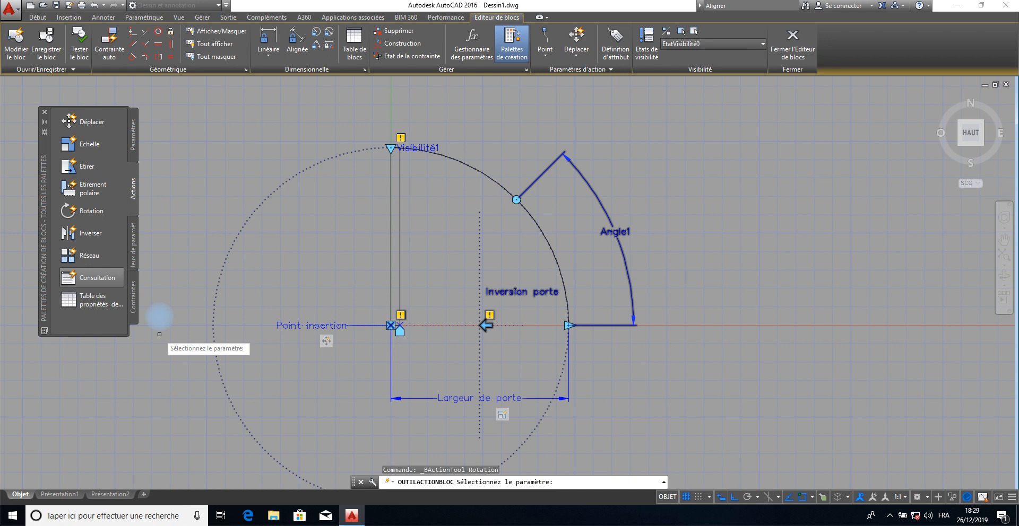
click(548, 169)
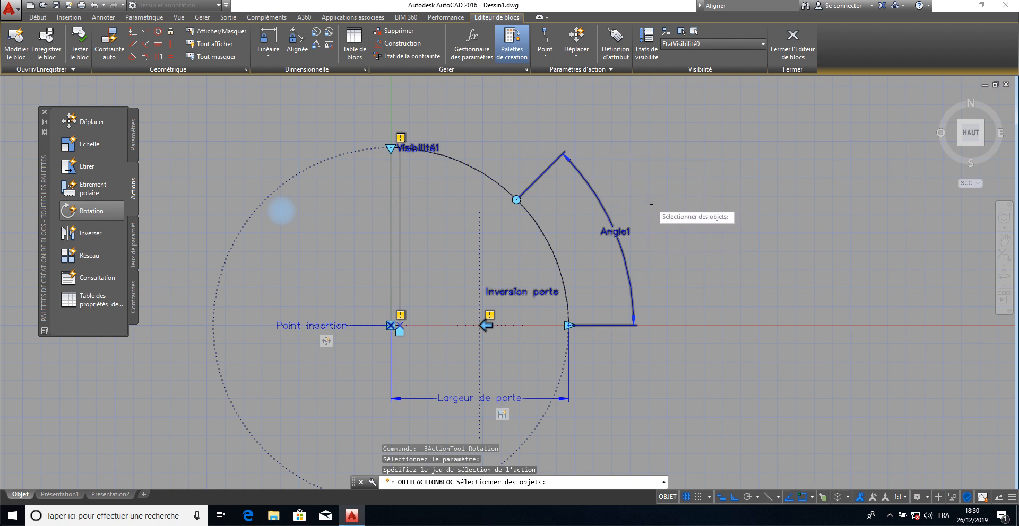
text(t)
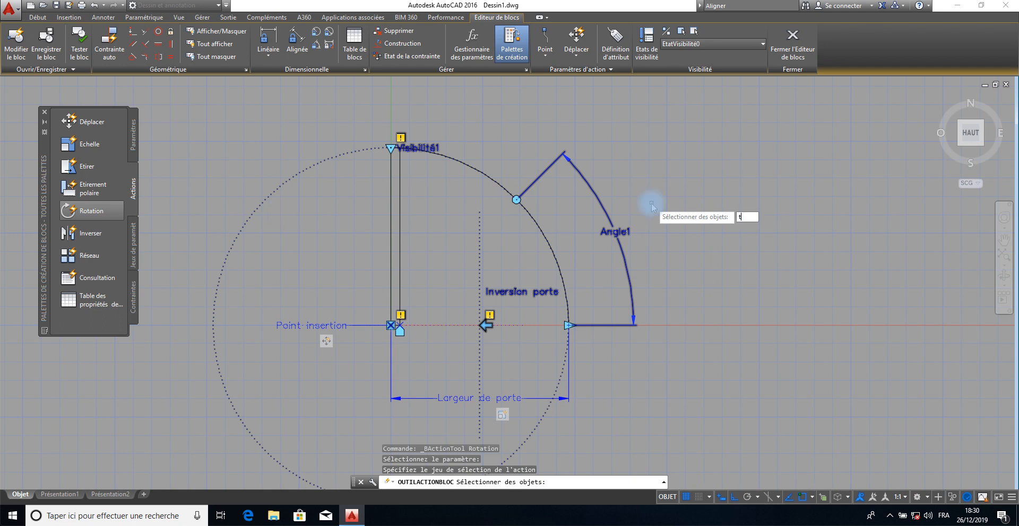
text(out)
key(Return)
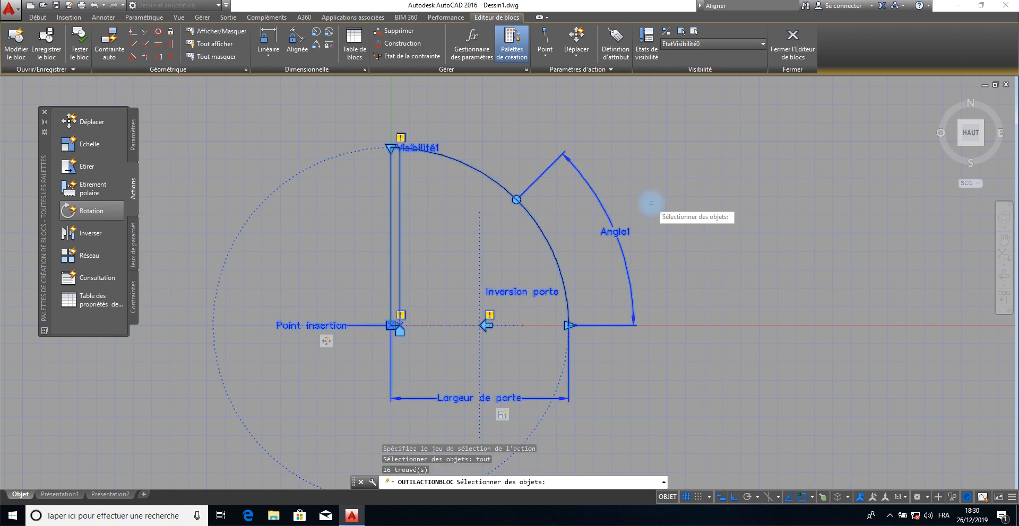
key(Return)
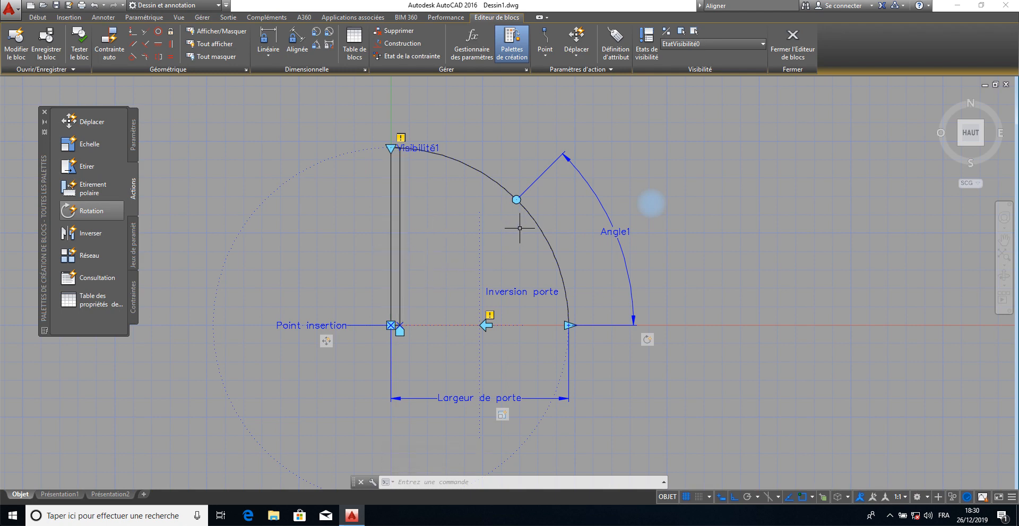
click(326, 341)
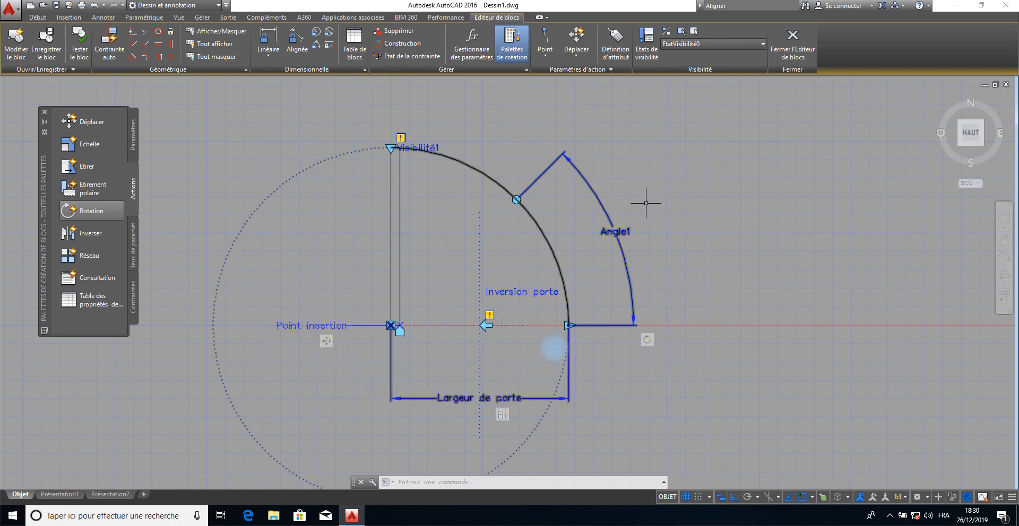
click(114, 211)
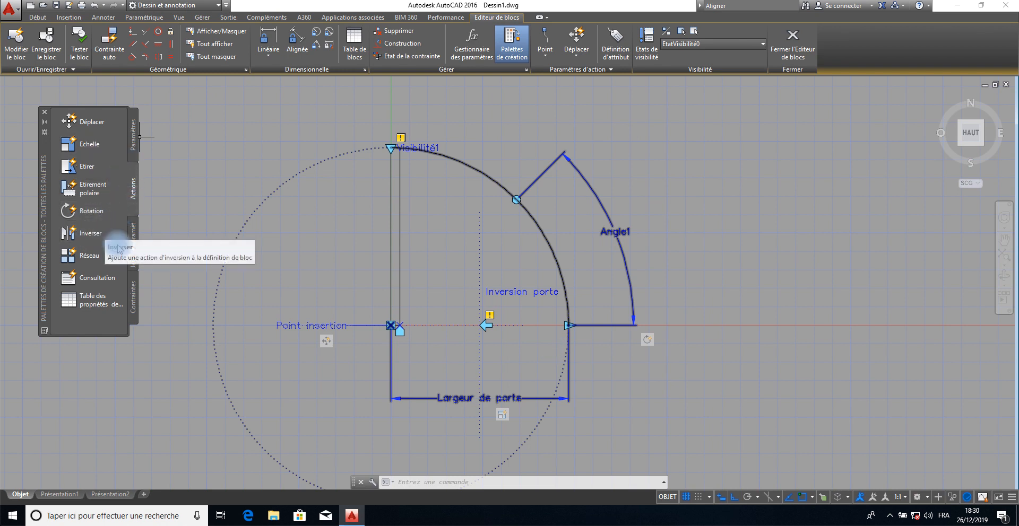
click(355, 328)
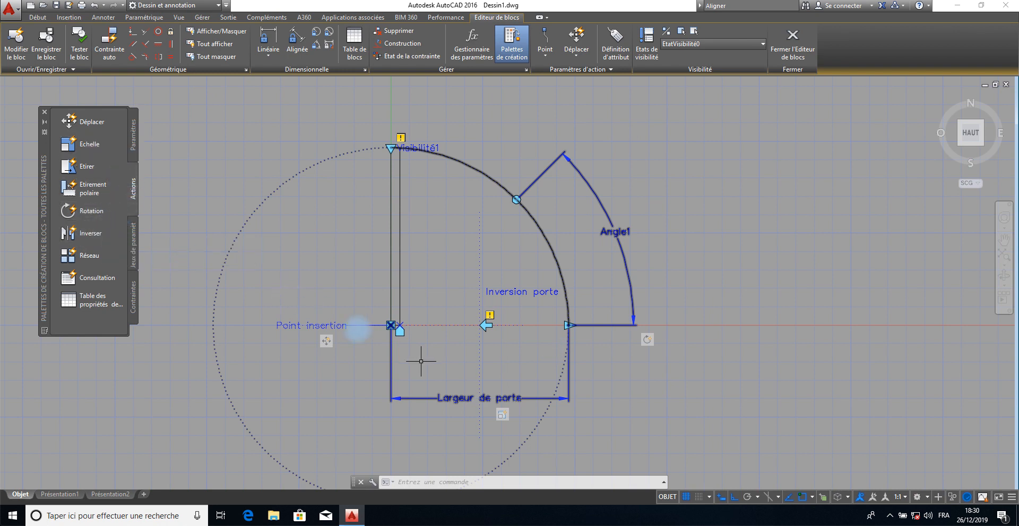
click(222, 168)
key(Escape)
key(Escape)
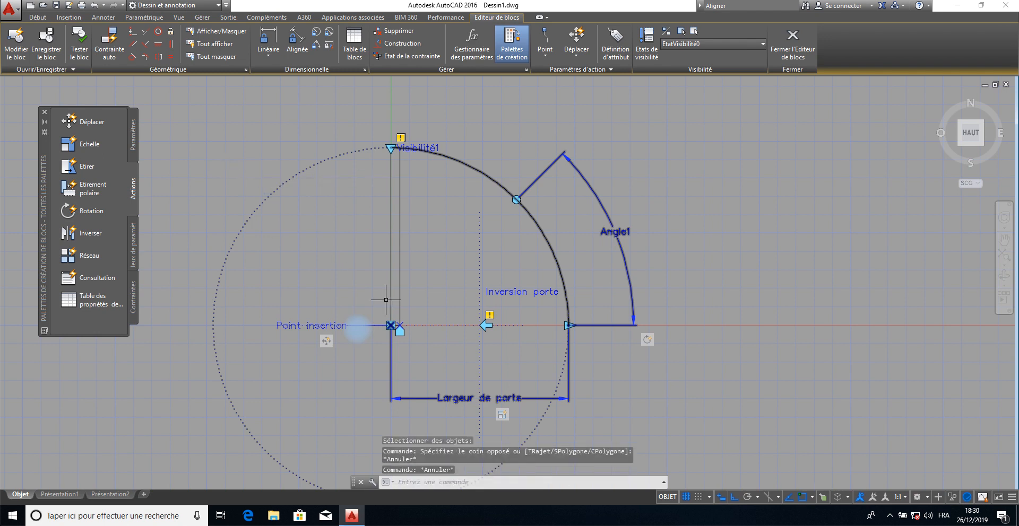
click(117, 274)
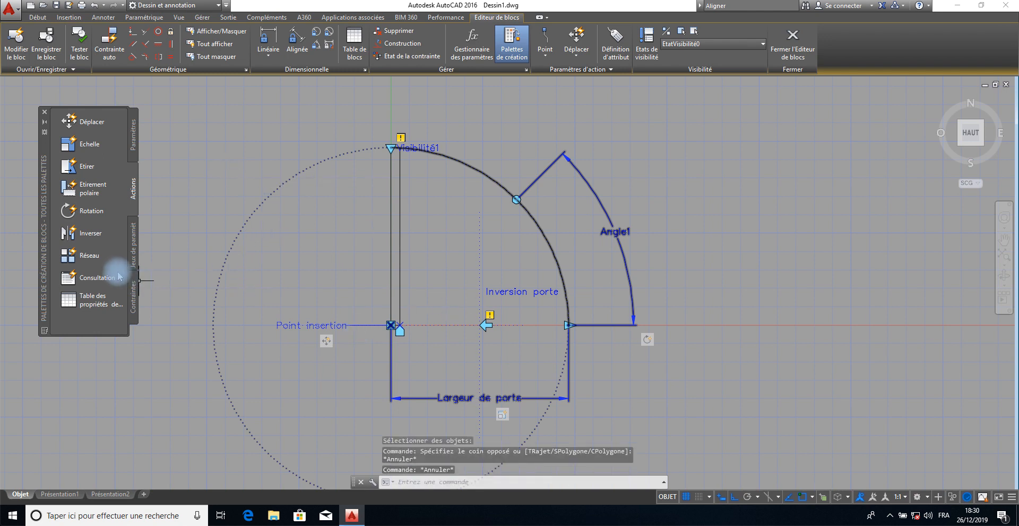
Add a Flip action to the "Inversion porte" parameter for all objects ("tout") and move the Rotation action icon beside the arc's rotation grip.
click(85, 234)
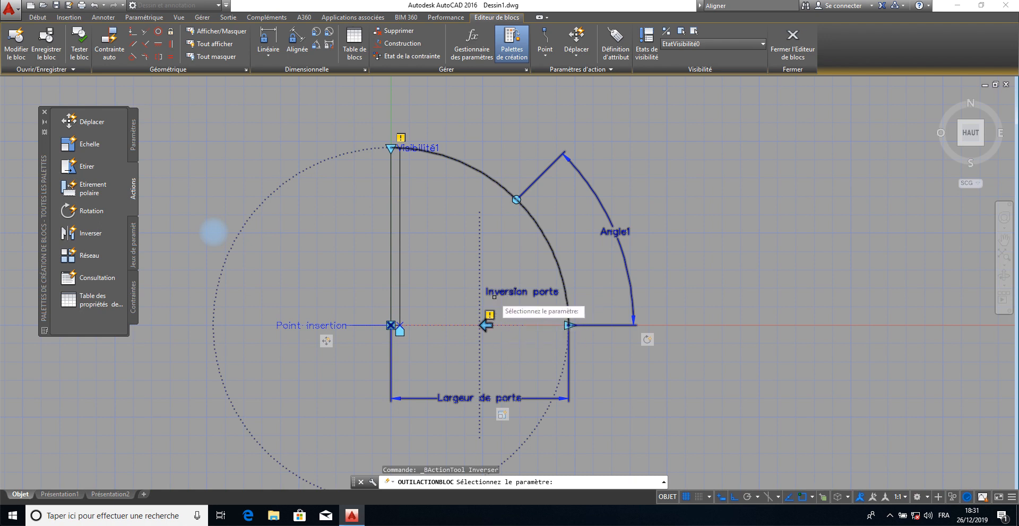
click(496, 298)
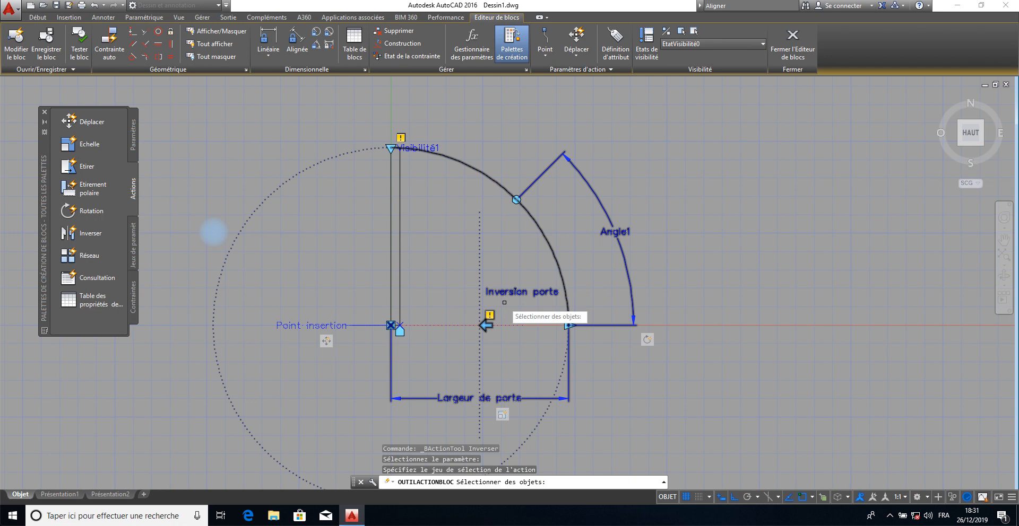
text(t)
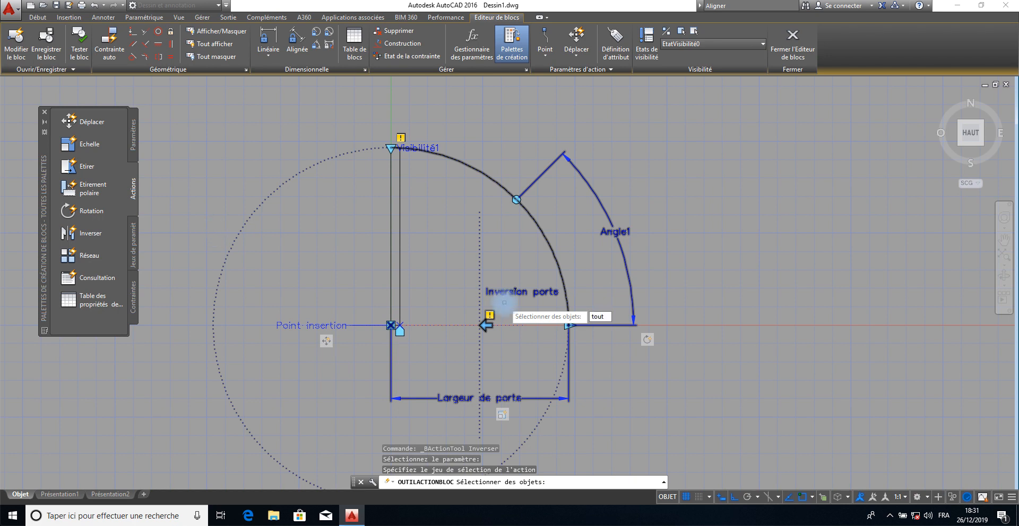
text(out)
key(Return)
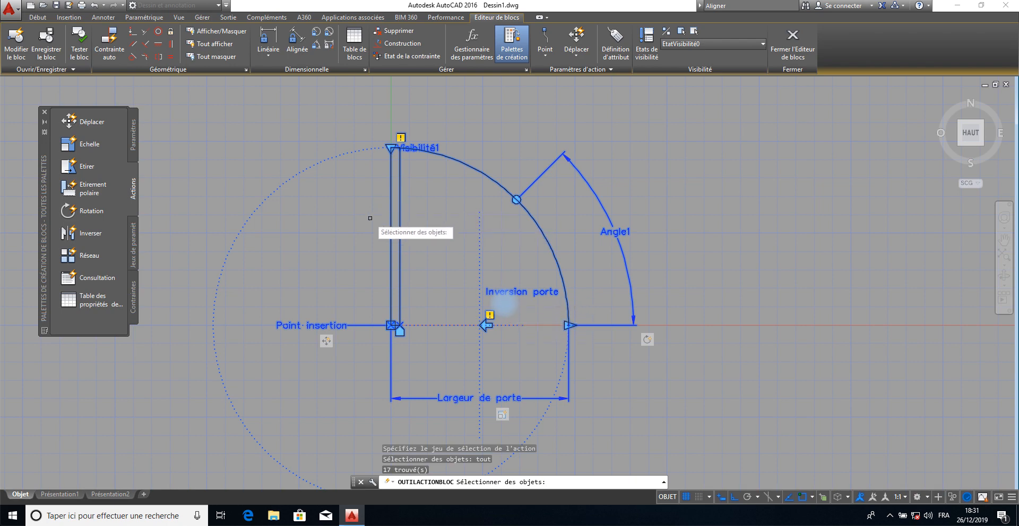
key(Return)
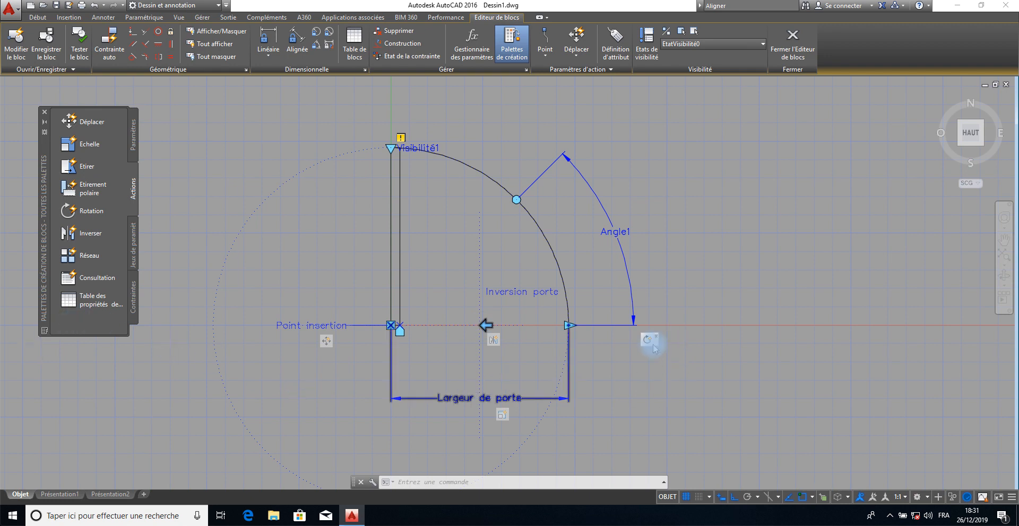
drag(652, 345, 549, 205)
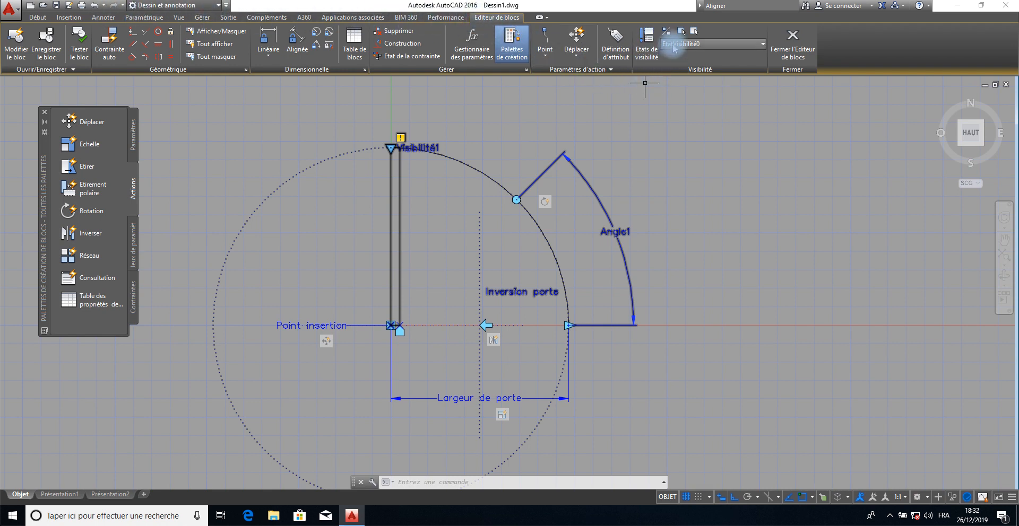
Create a visibility state named 45° that keeps the existing objects' visibility unchanged in the new state.
click(759, 47)
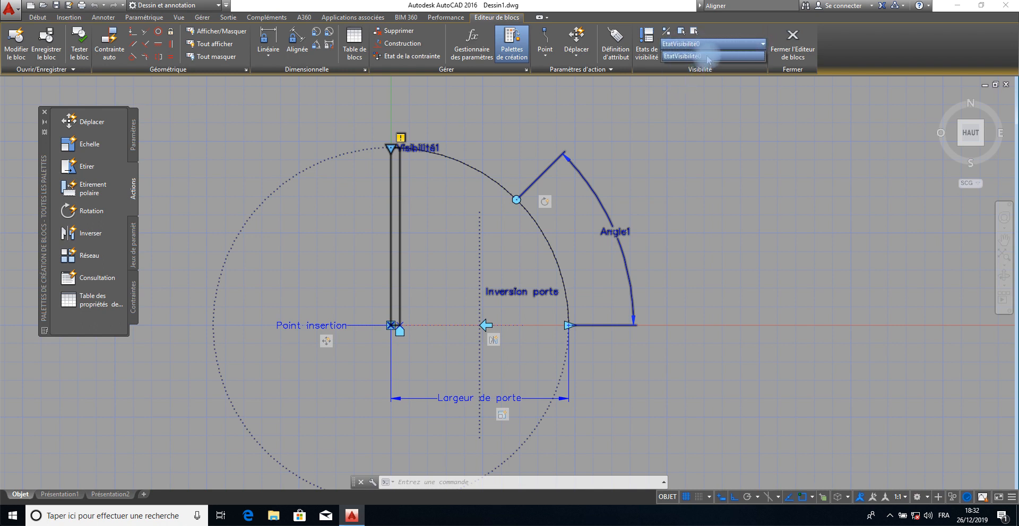
click(653, 60)
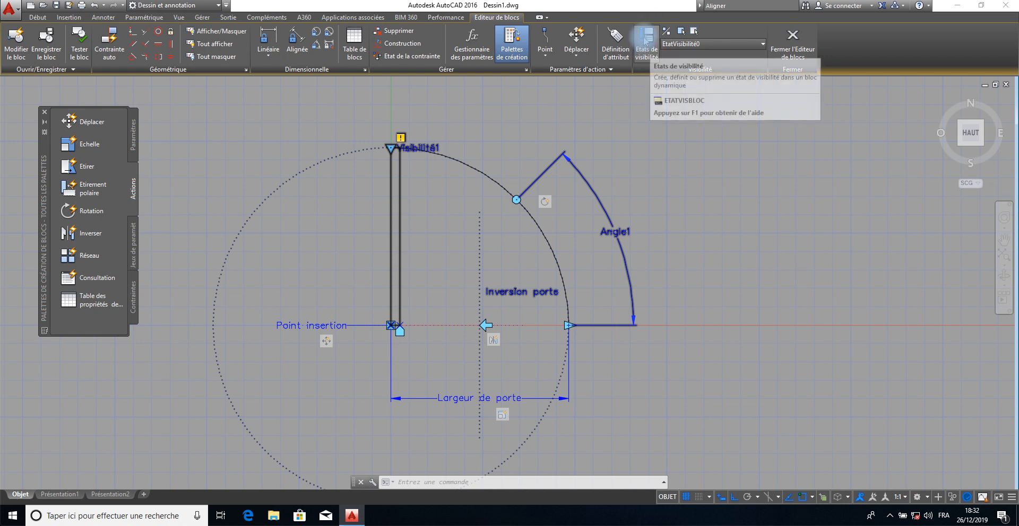
click(644, 37)
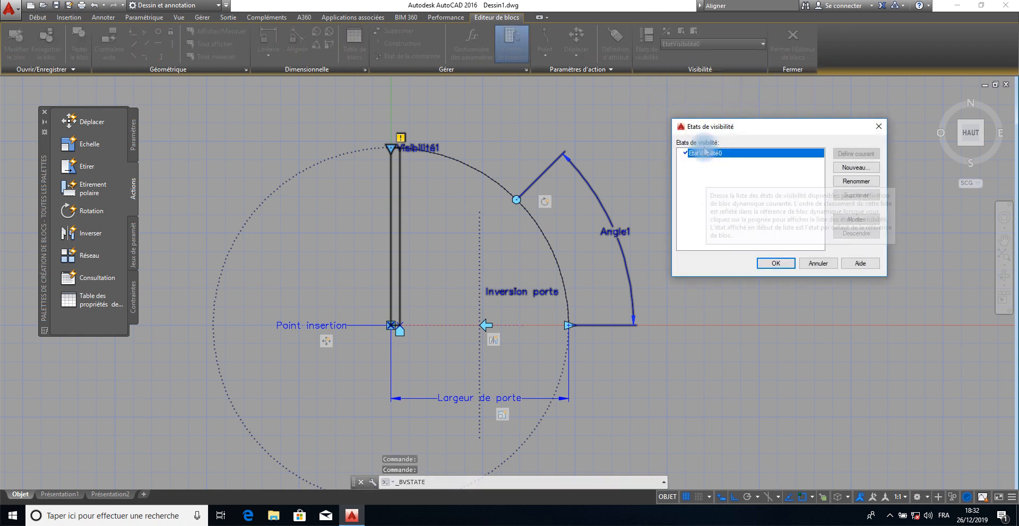
click(856, 168)
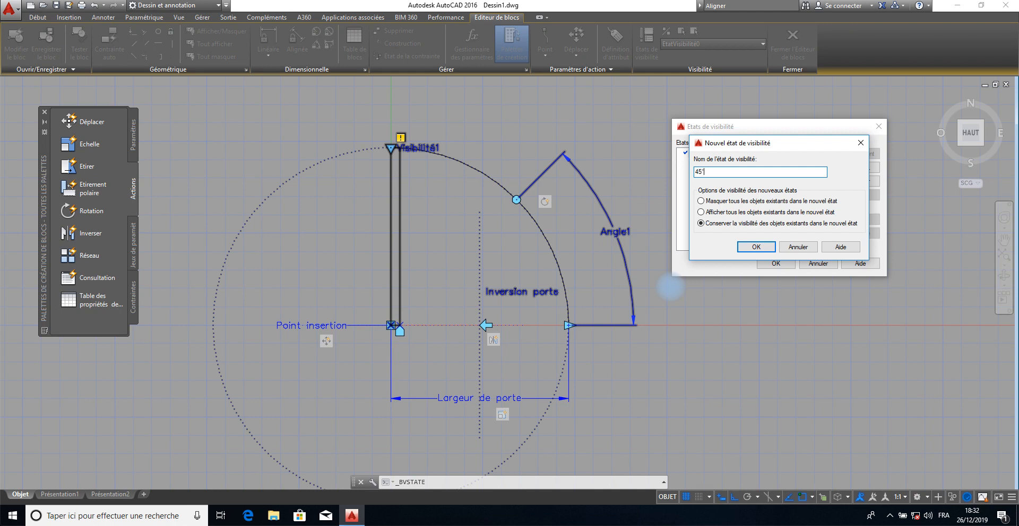
click(757, 247)
Rename the visibility state "EtatVisibilité0" as 90° and accept the visibility states.
click(706, 154)
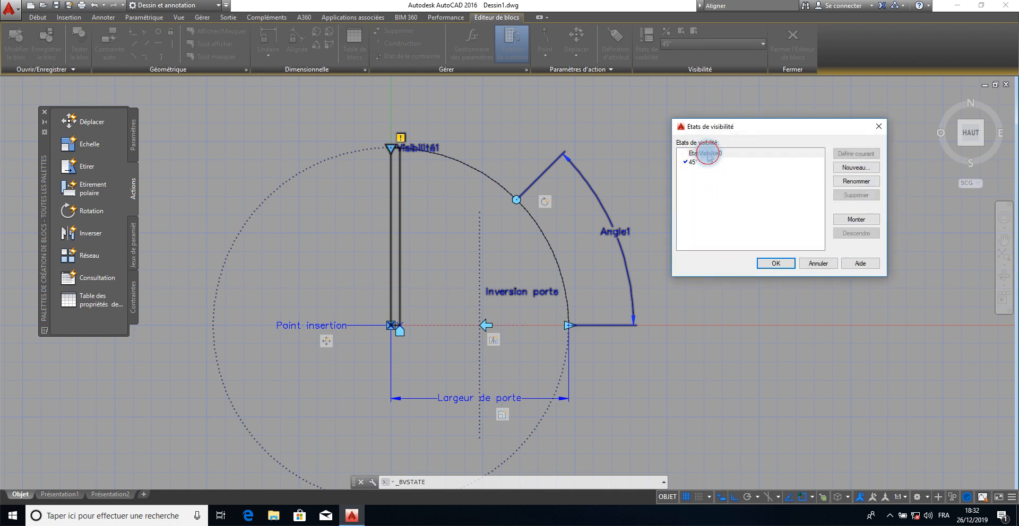
click(865, 182)
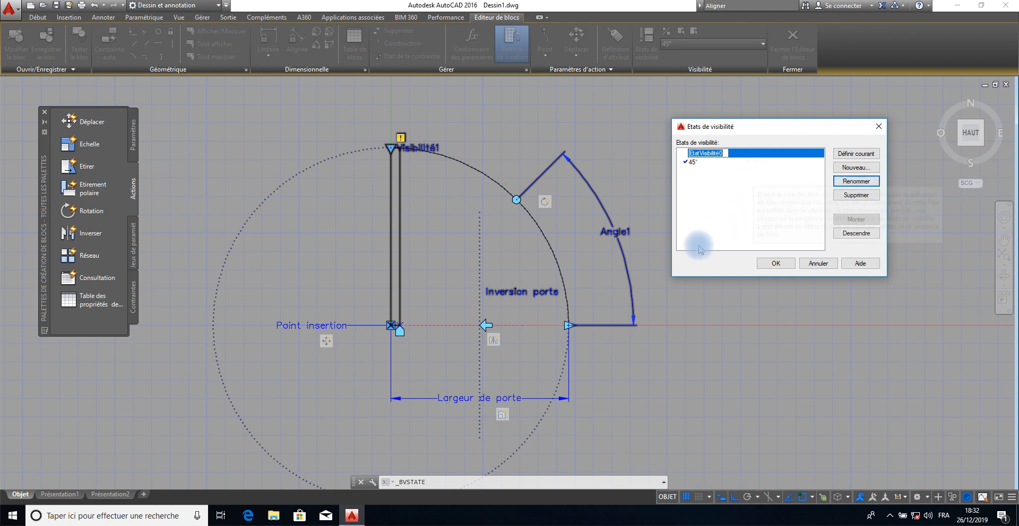
text(90)
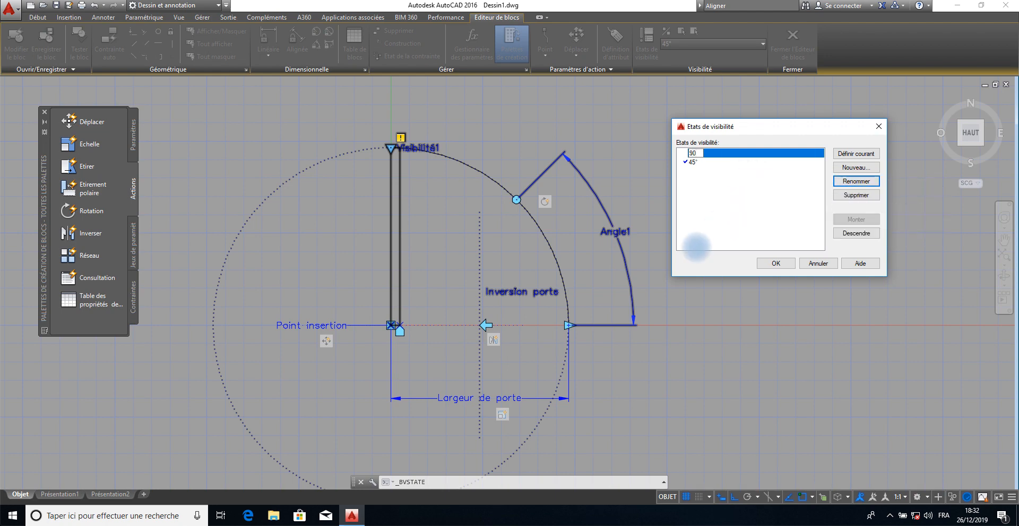
click(780, 264)
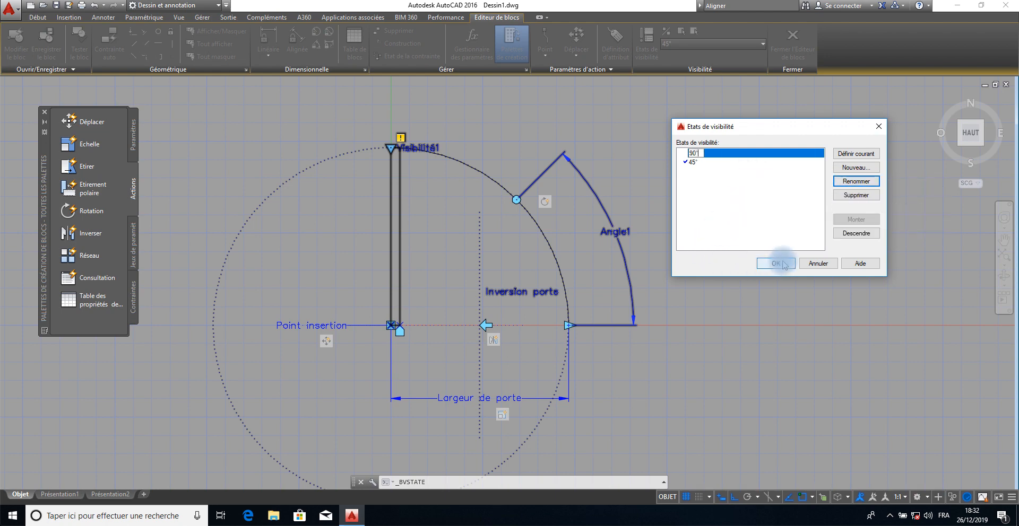
click(764, 263)
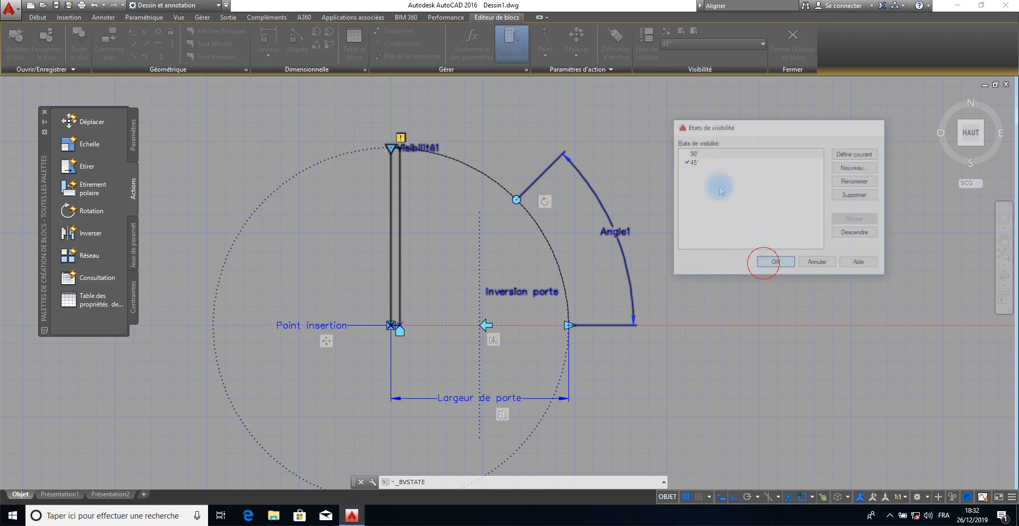
Make 90° the current visibility state of the door block.
click(762, 48)
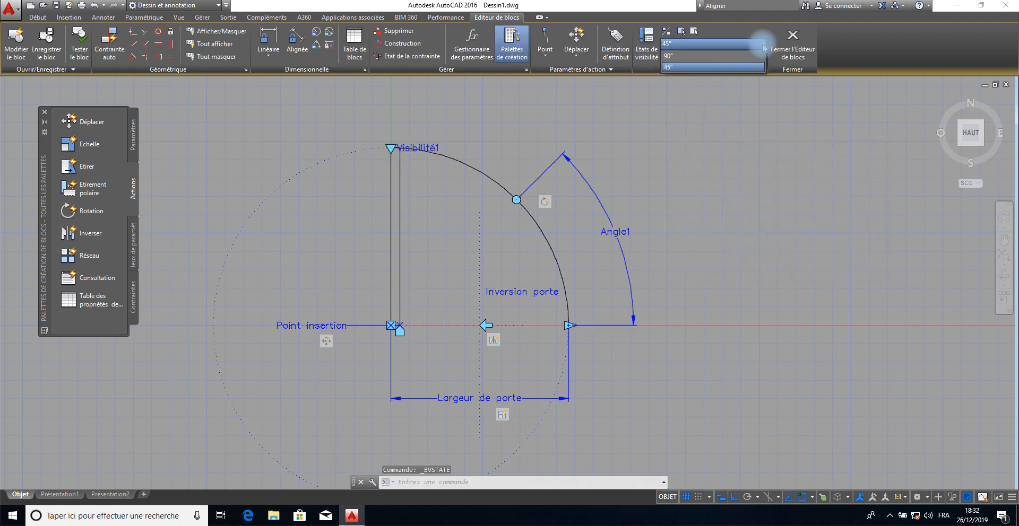
click(690, 56)
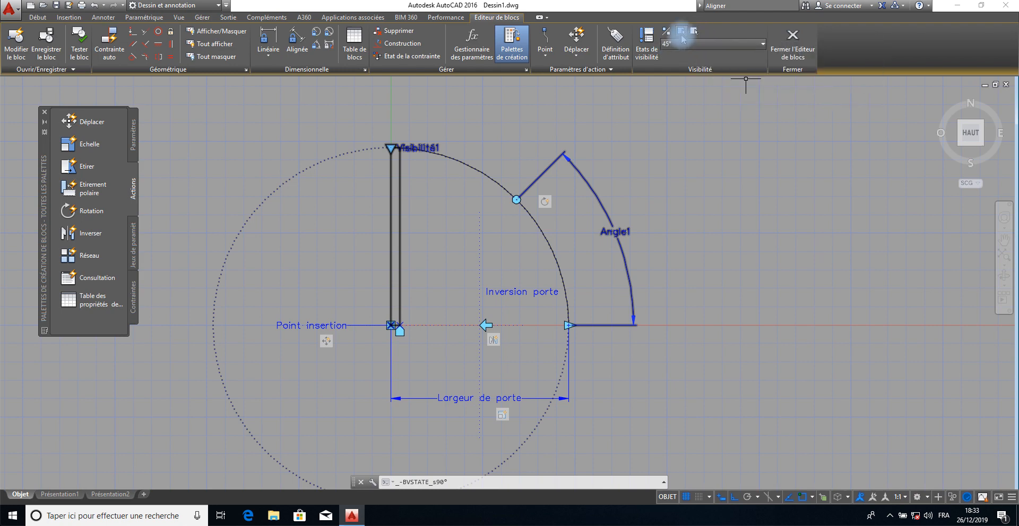
click(743, 44)
click(678, 56)
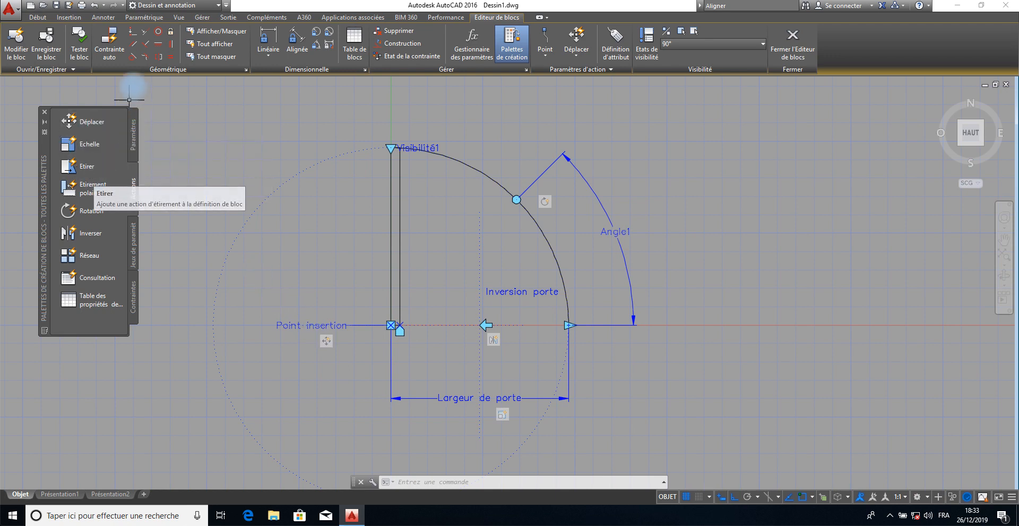
Open the block test window and enlarge the door using its width grip.
click(79, 41)
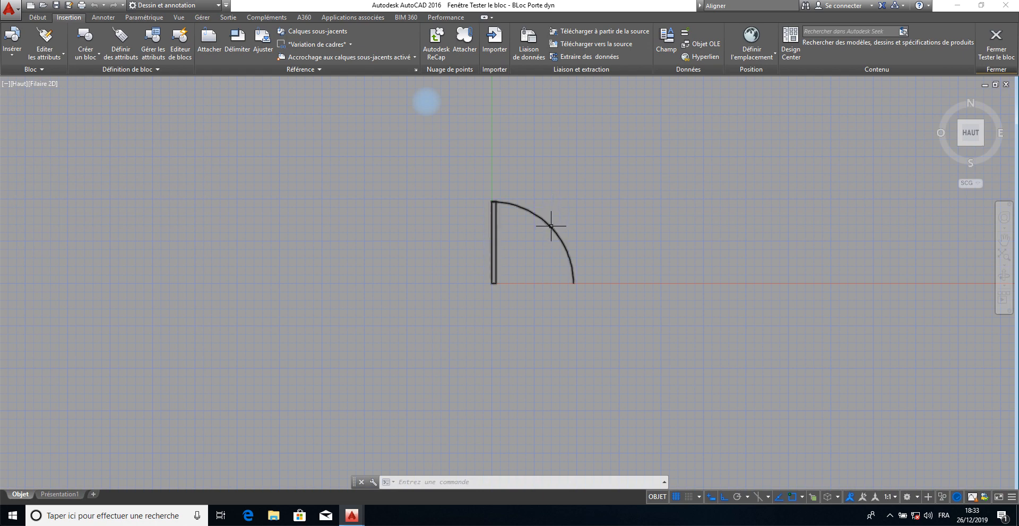
click(549, 226)
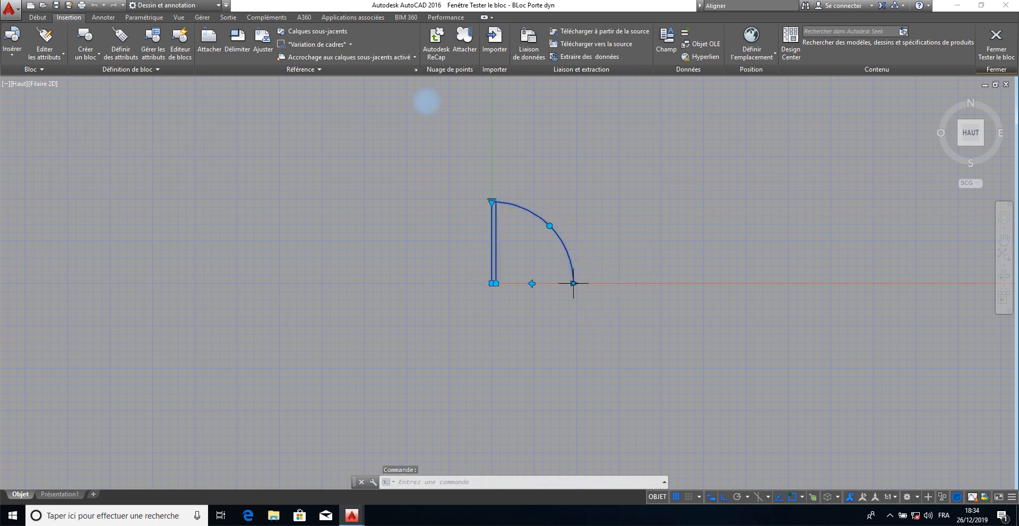
click(573, 283)
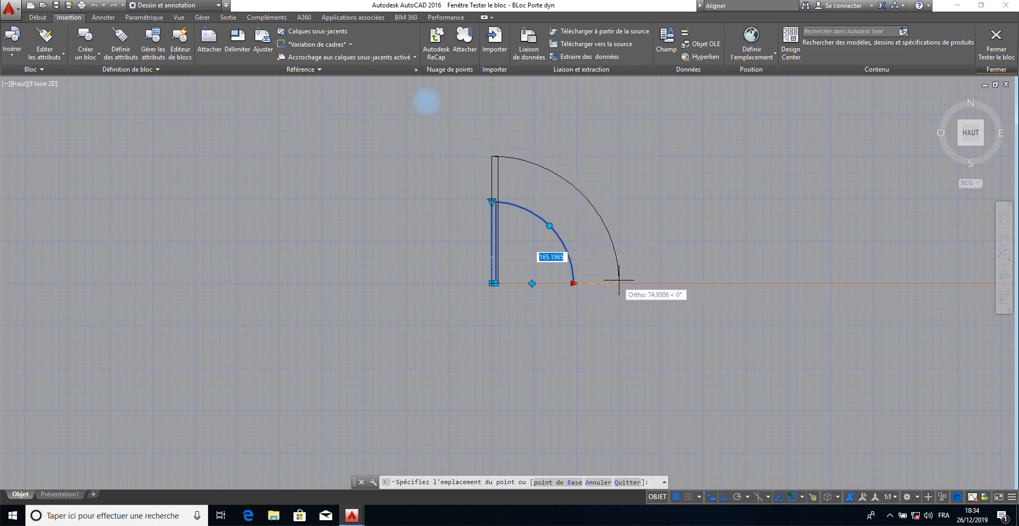
click(636, 282)
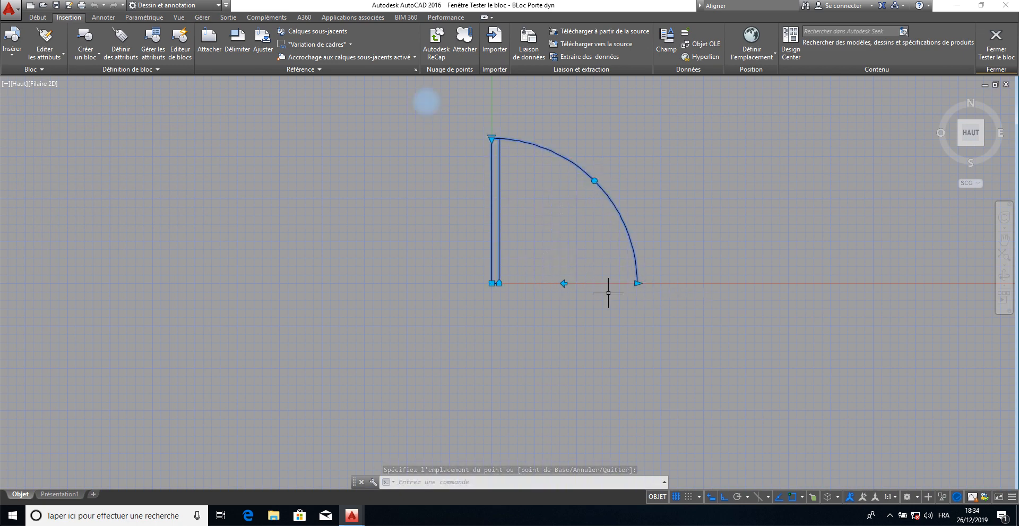
Test the door's flip grip by mirroring the door and flipping it back.
click(637, 284)
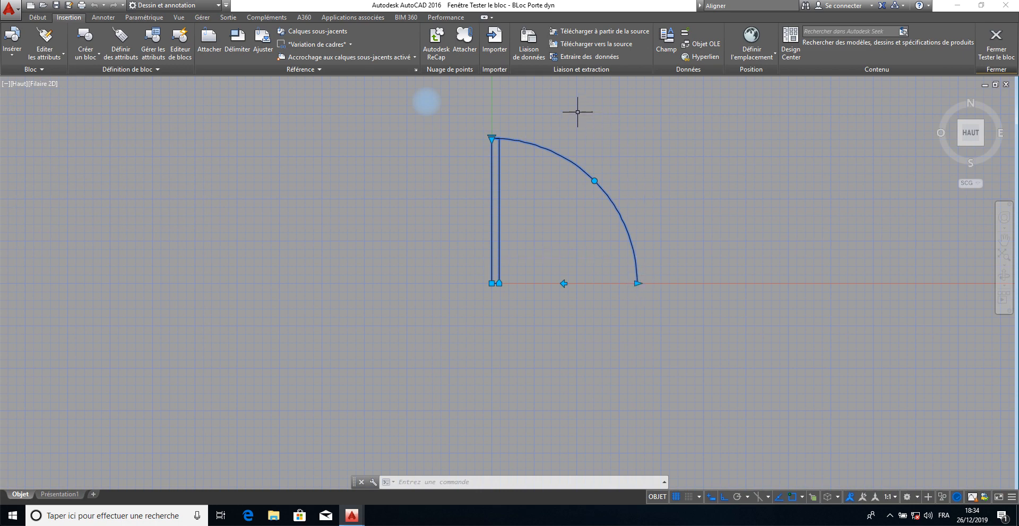
click(637, 284)
click(564, 283)
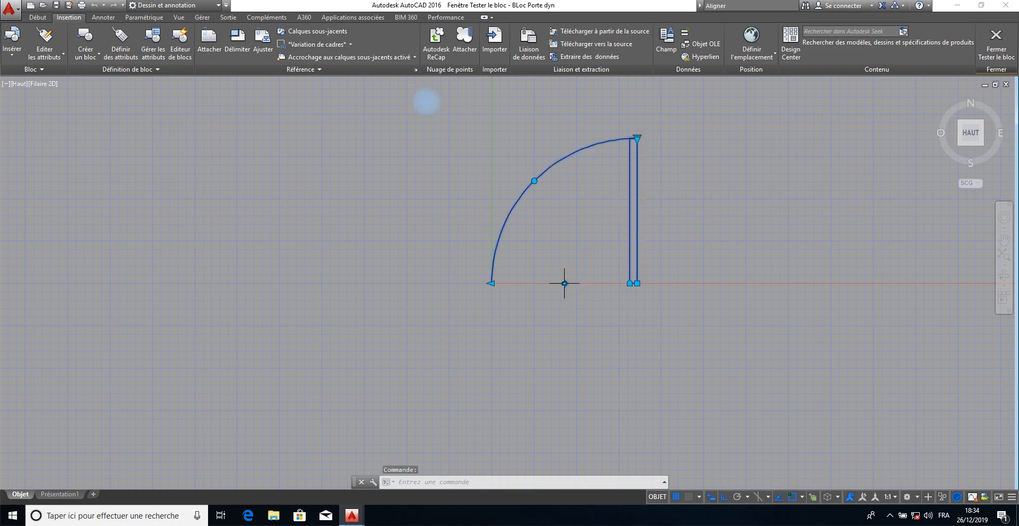
click(564, 283)
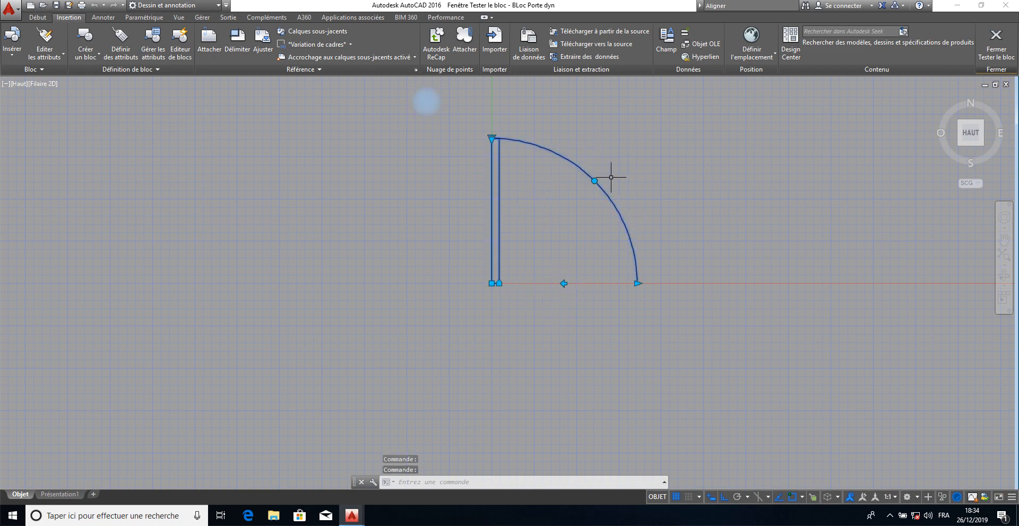
Turn off Ortho mode and try rotating the door block about its hinge in the block test window.
click(595, 181)
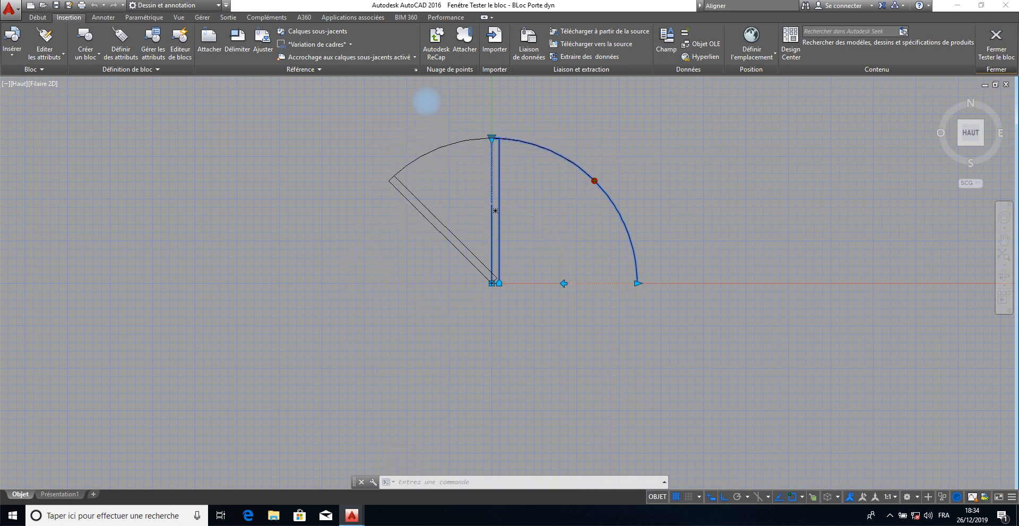
key(Escape)
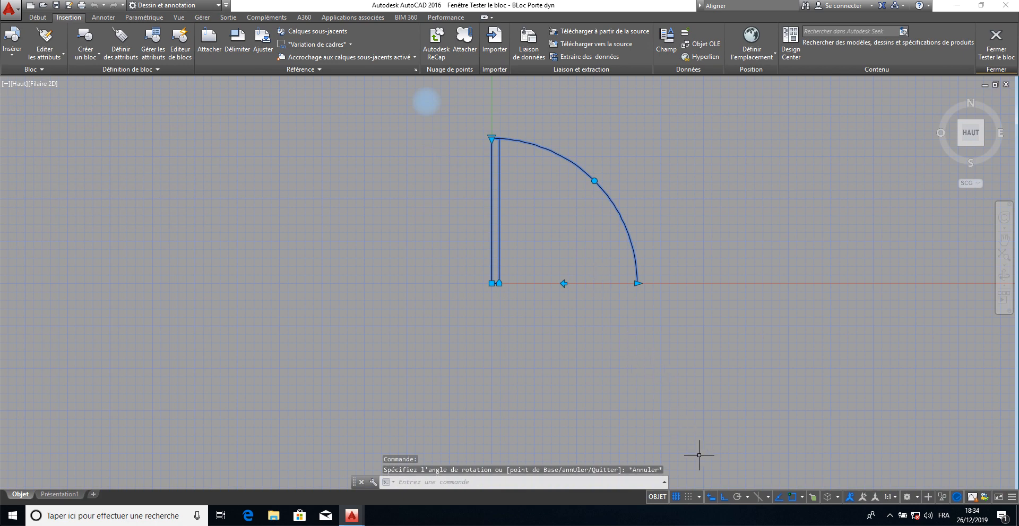
click(724, 498)
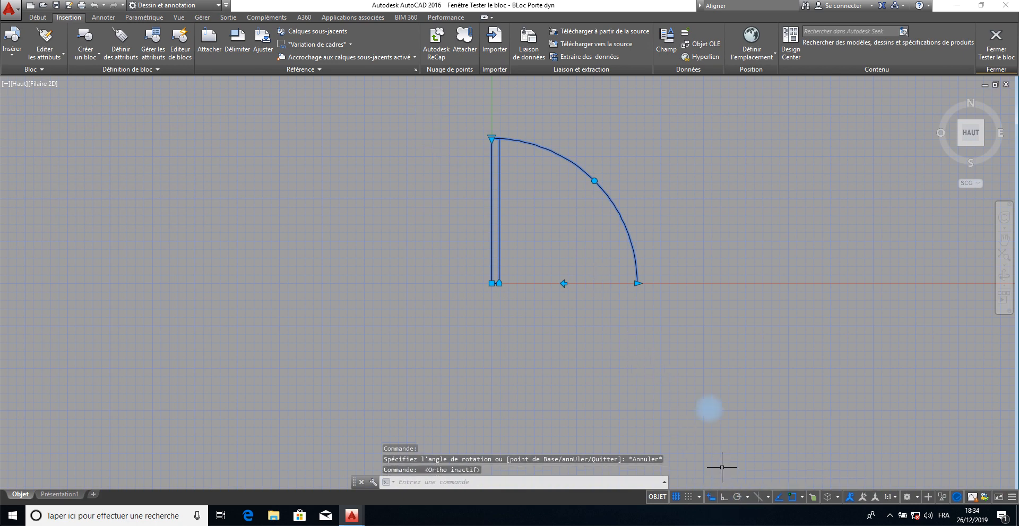
click(595, 181)
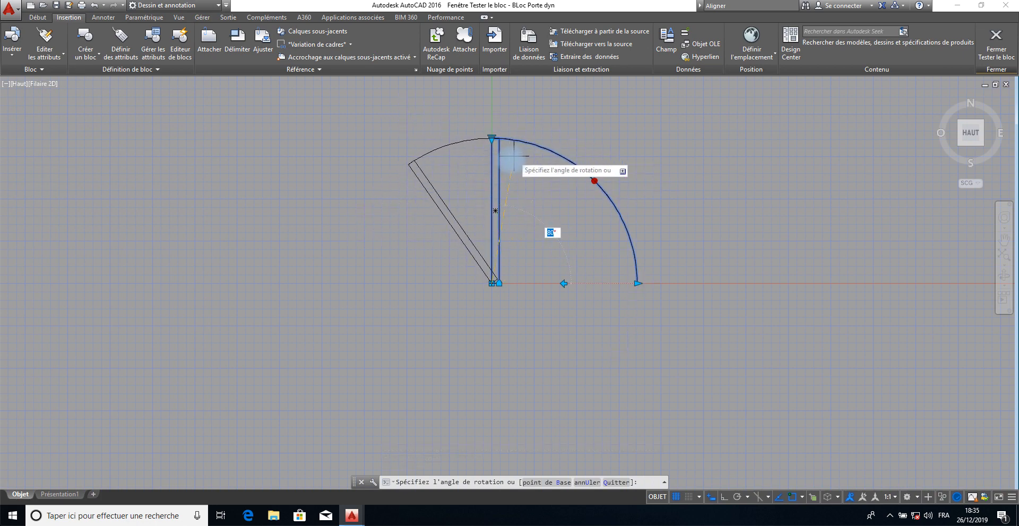
key(Escape)
Test the door block's visibility state list, and move the block by its insertion point and its alignment grip.
click(492, 139)
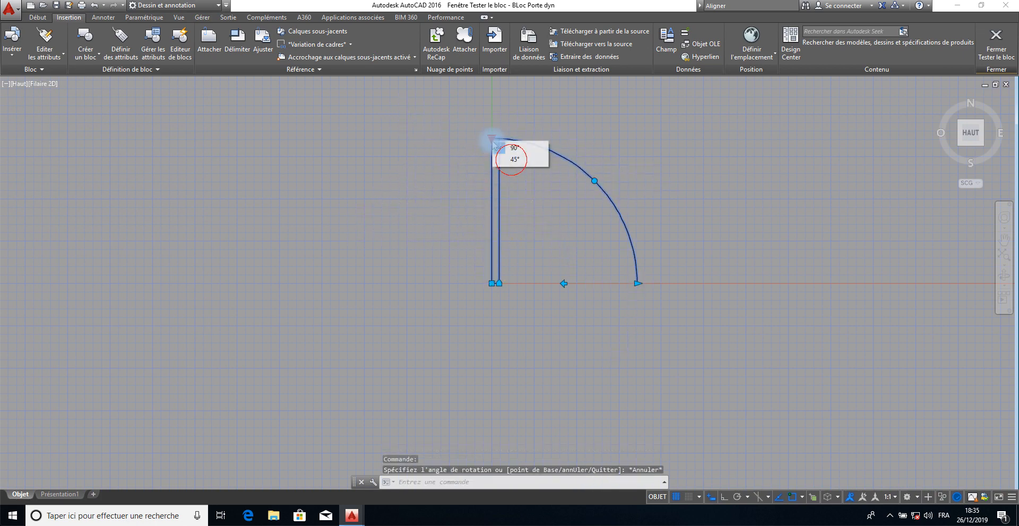
click(524, 157)
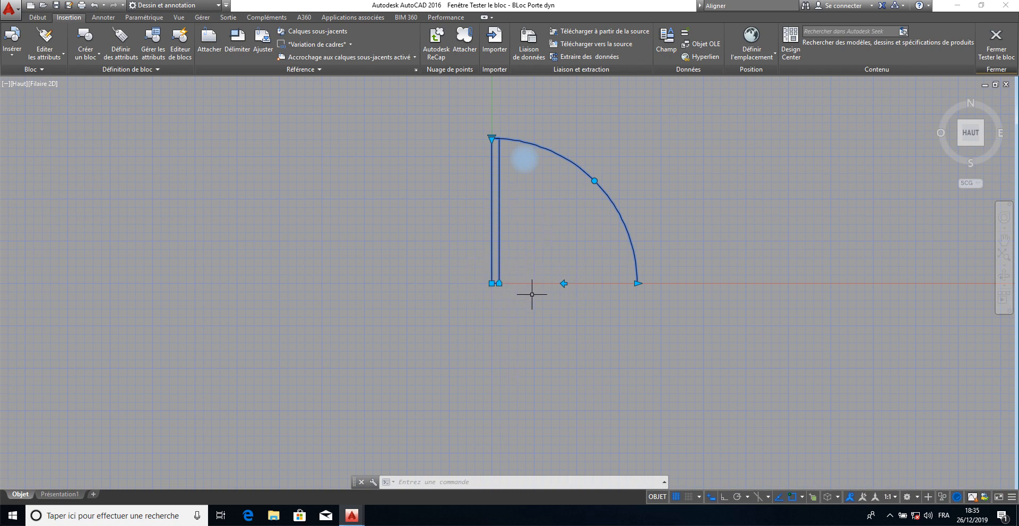
click(492, 284)
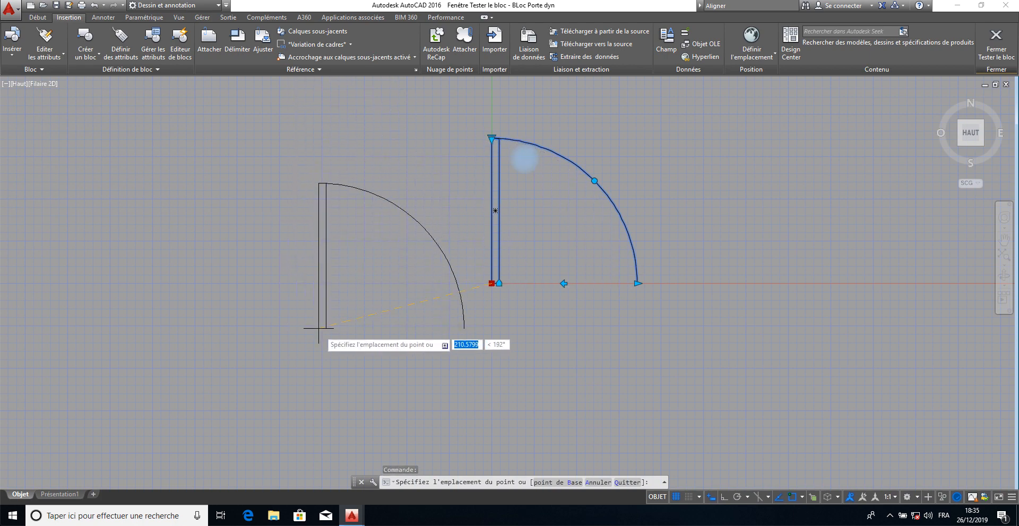
click(312, 267)
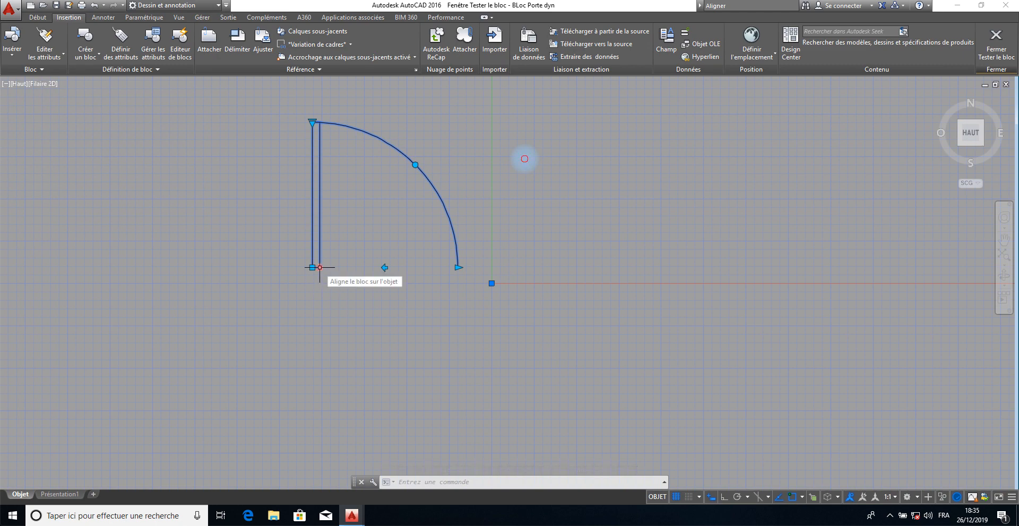
click(319, 267)
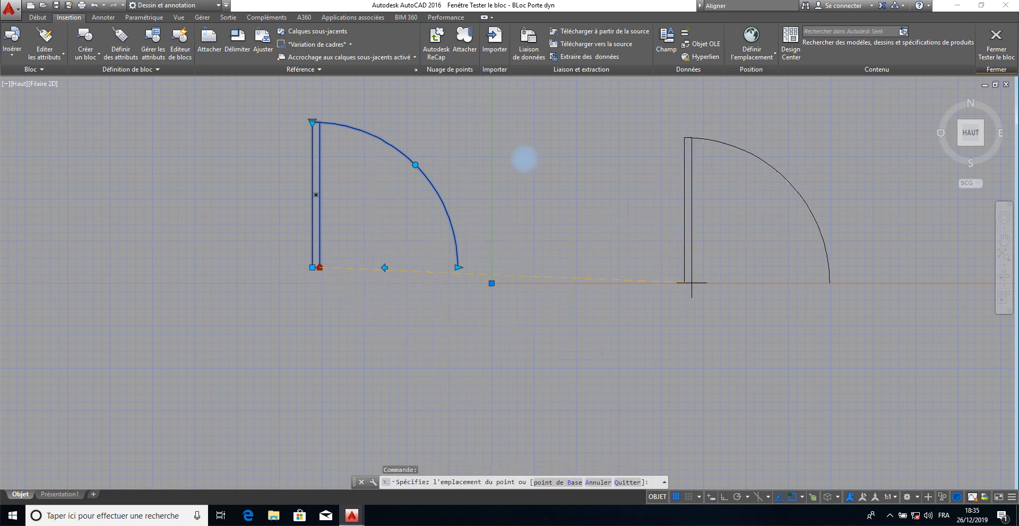
click(669, 233)
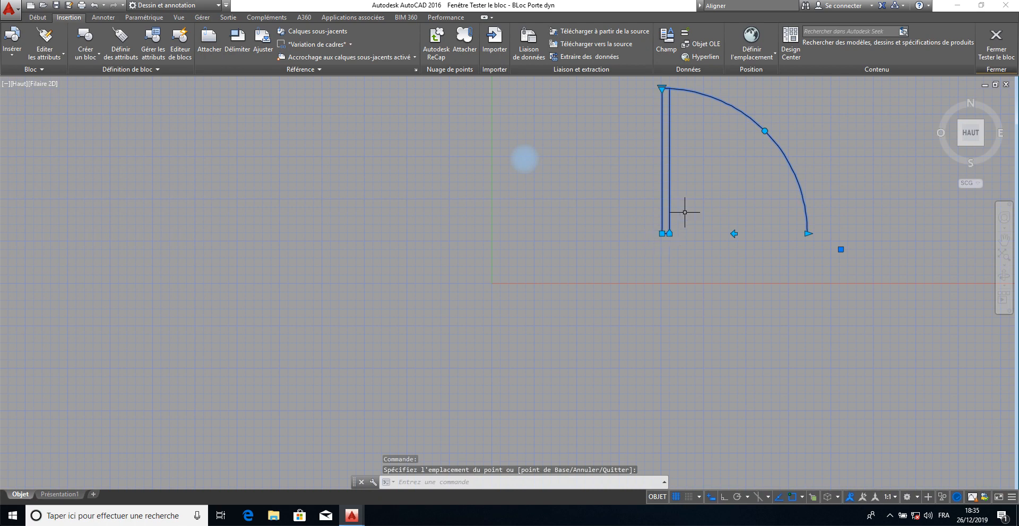
key(Escape)
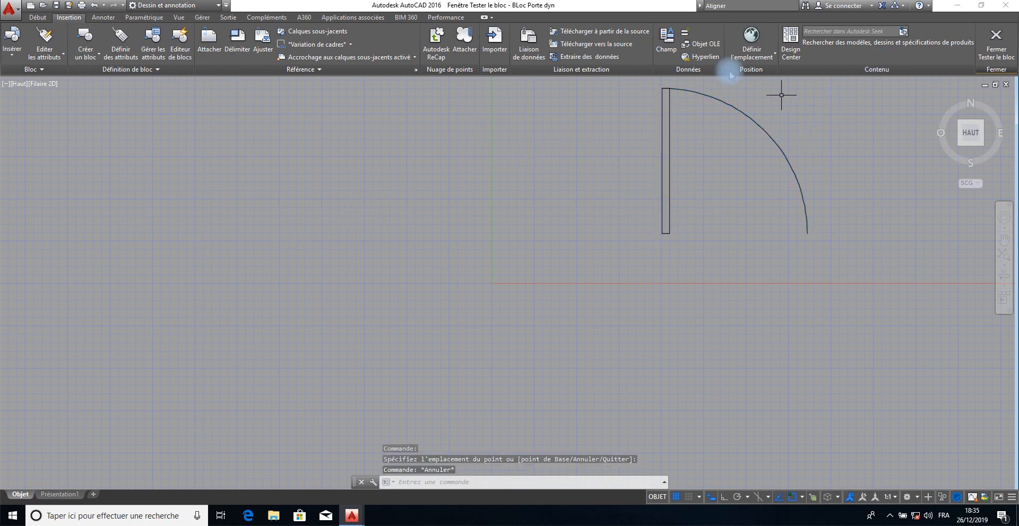
Close the block test window and the block editor, saving the changes to BLoc Porte dyn.
click(38, 17)
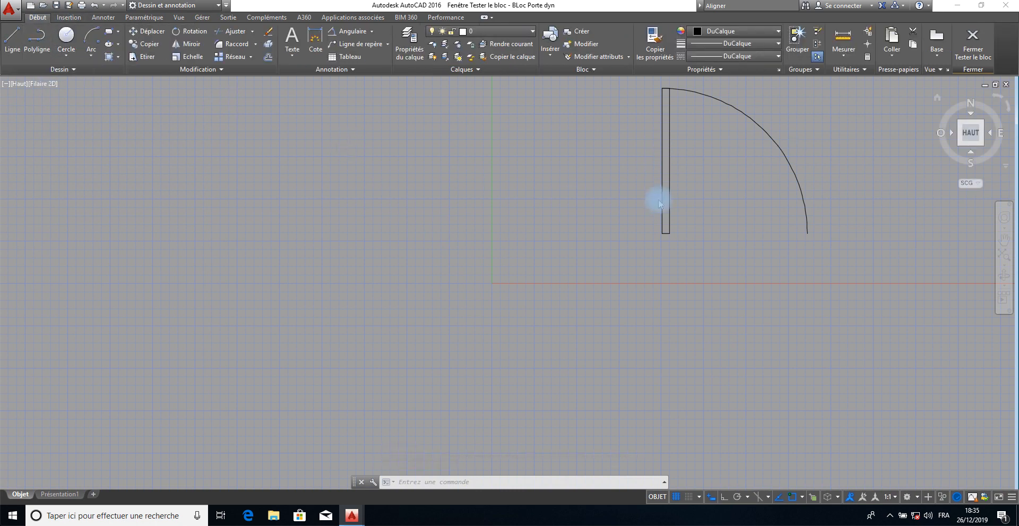
click(976, 51)
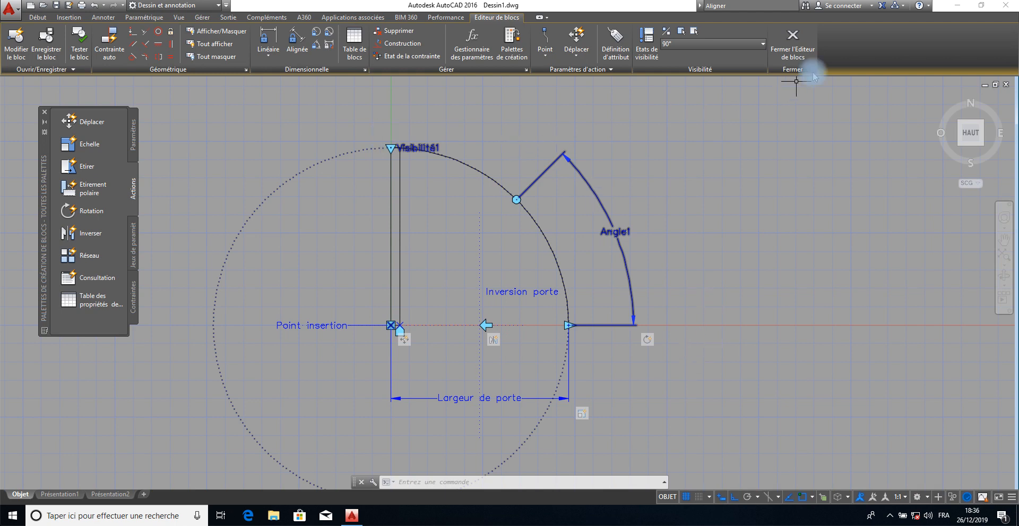
click(801, 48)
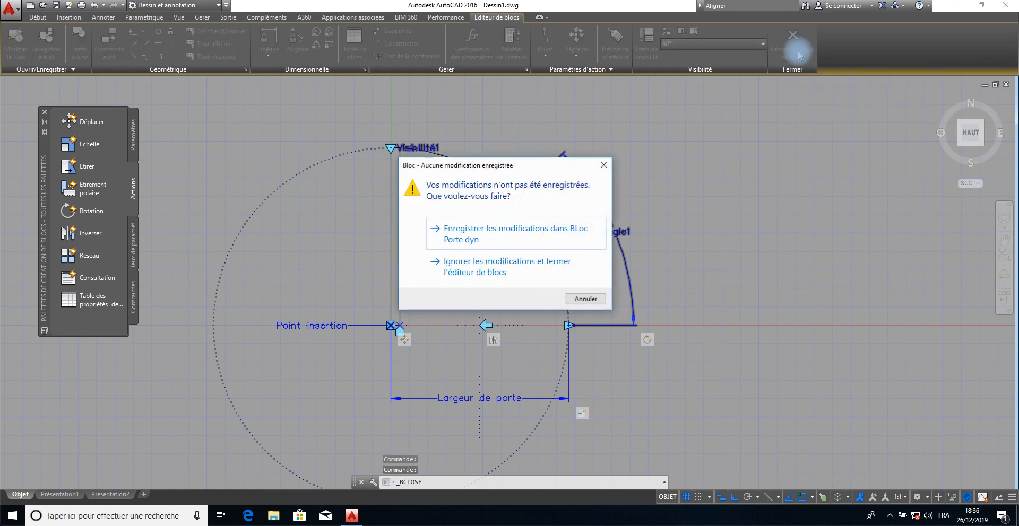
click(492, 239)
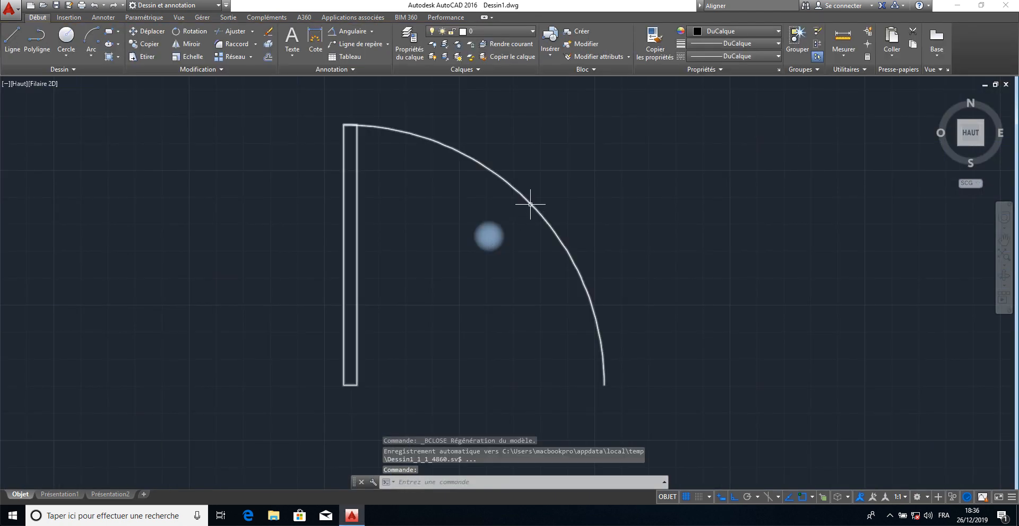
Select the existing door in the drawing and erase it.
click(701, 132)
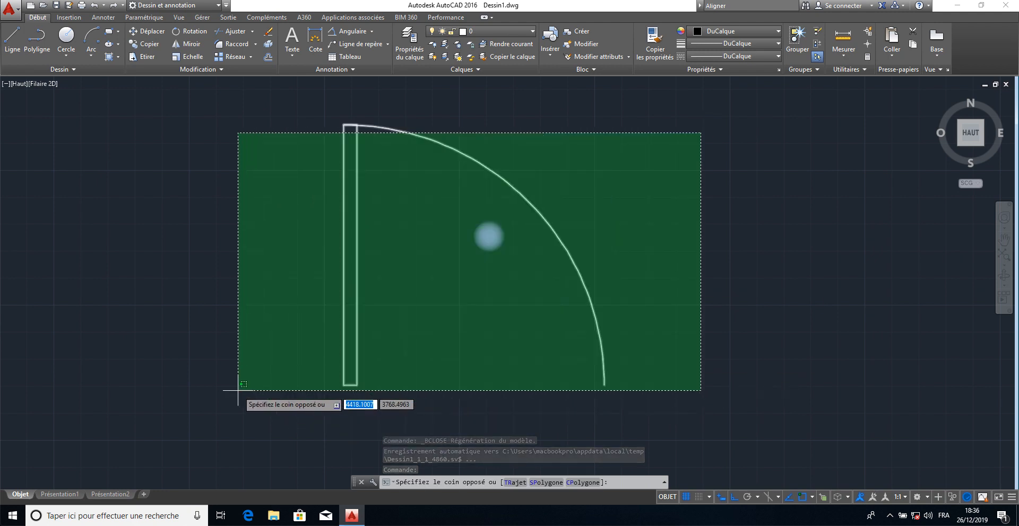
click(238, 391)
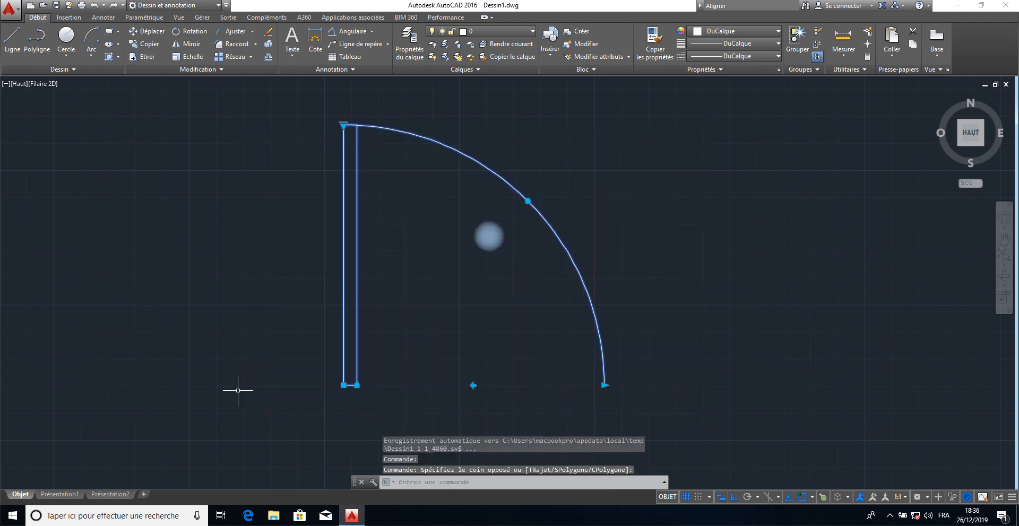
click(268, 31)
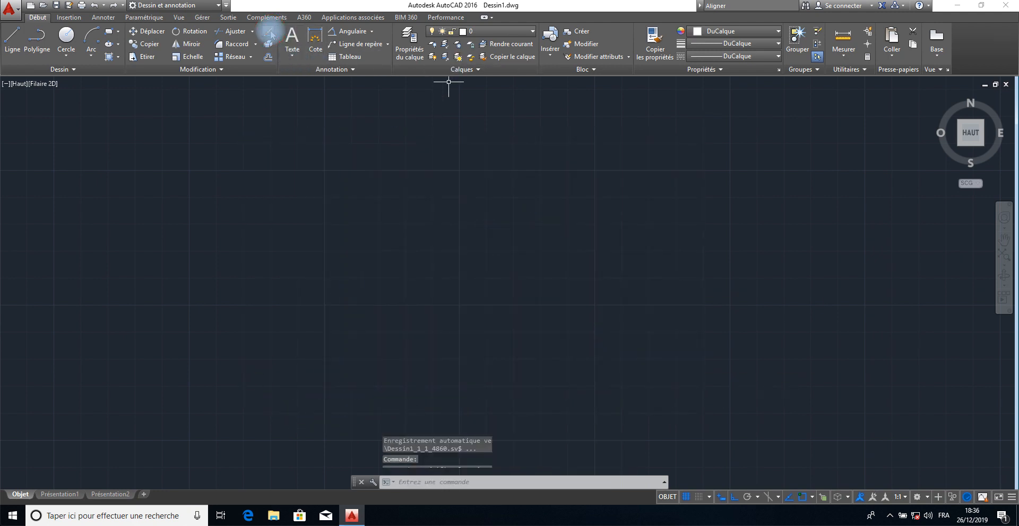
Insert the BLoc Porte dyn block in the middle of the empty drawing area.
click(64, 19)
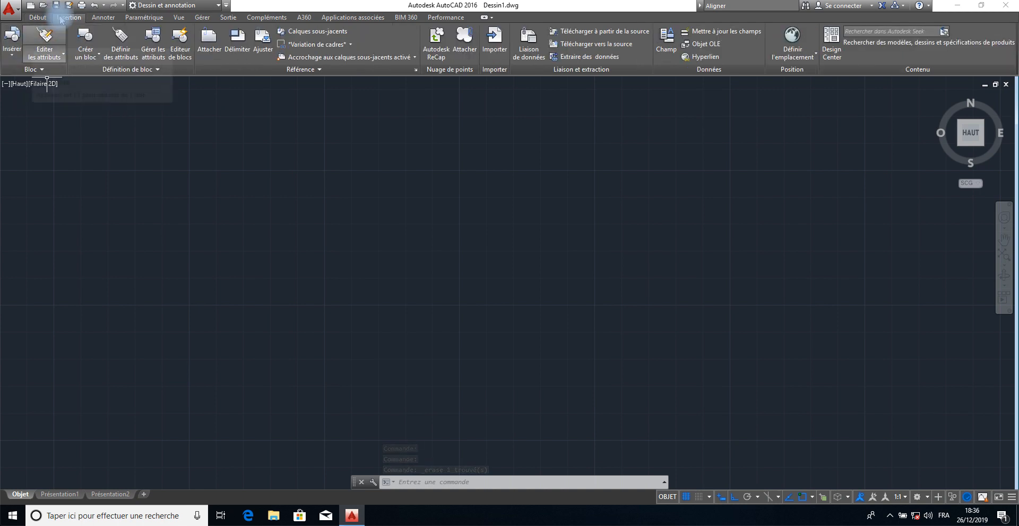
click(12, 59)
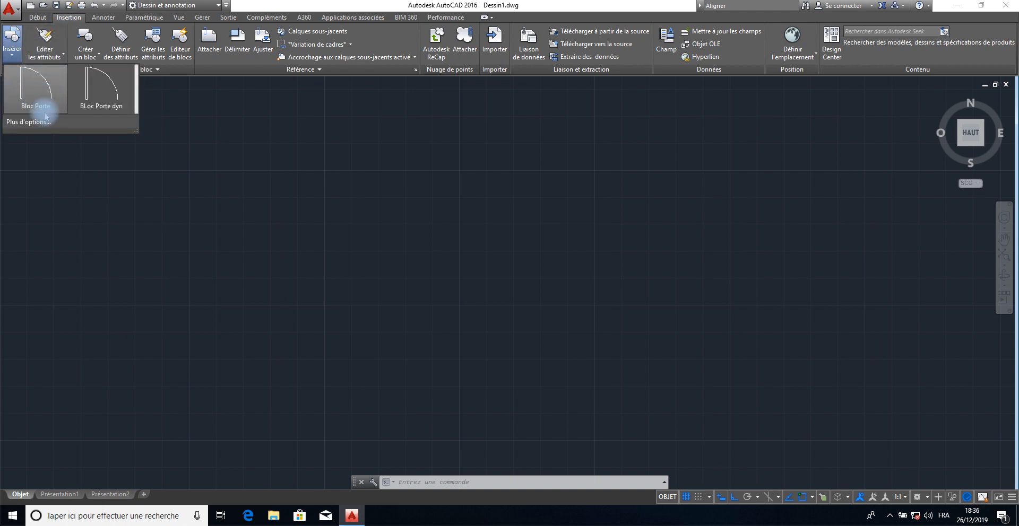
click(114, 97)
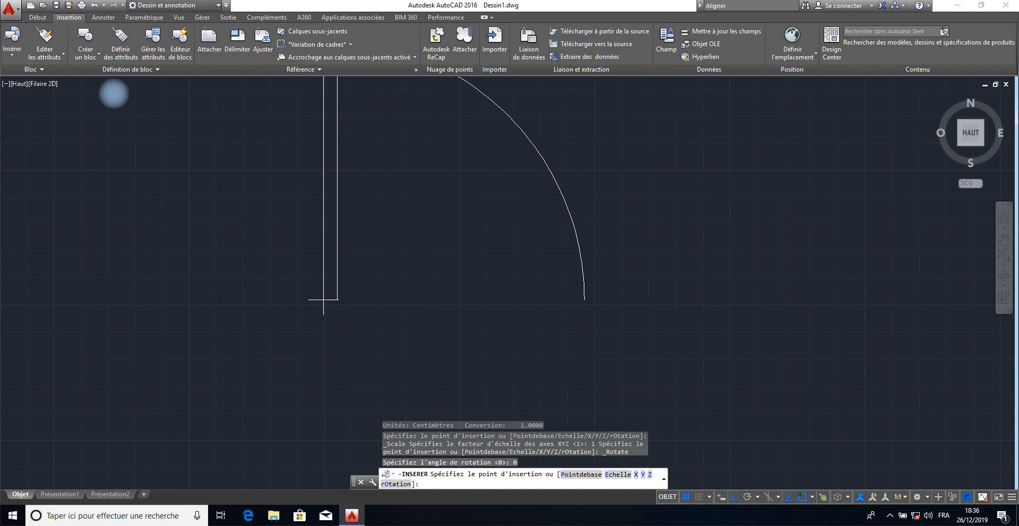
click(459, 305)
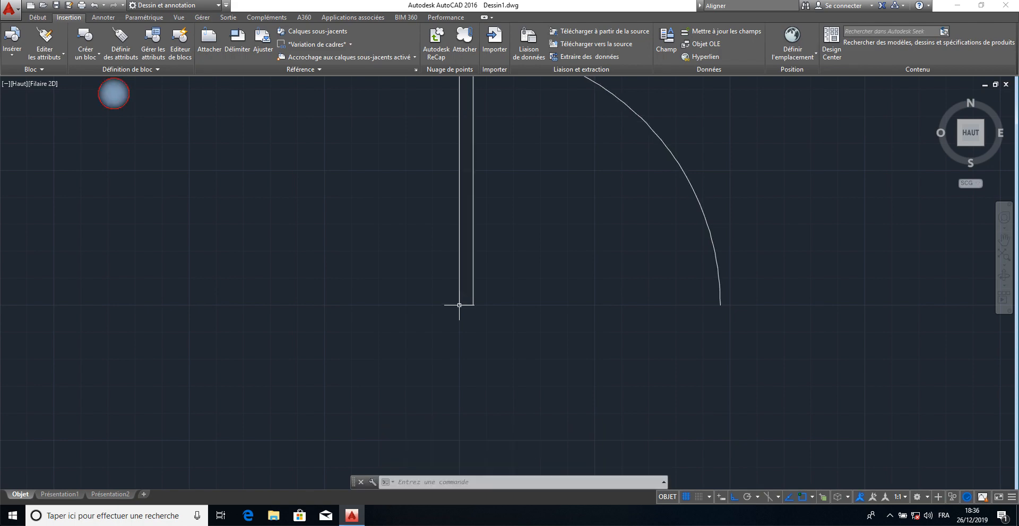
Enlarge the inserted door block by stretching its width grip horizontally away from the hinge.
scroll(645, 241, down, 6)
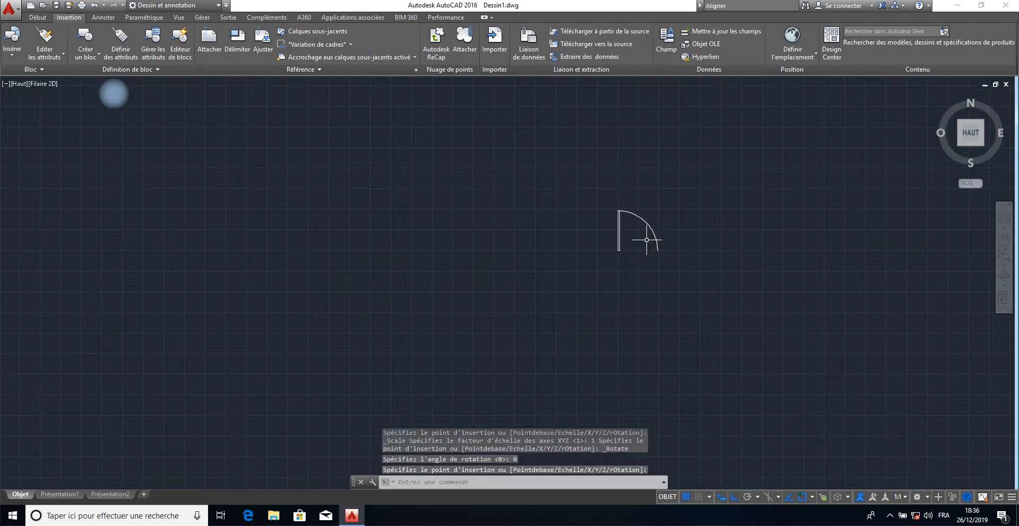
scroll(646, 239, up, 4)
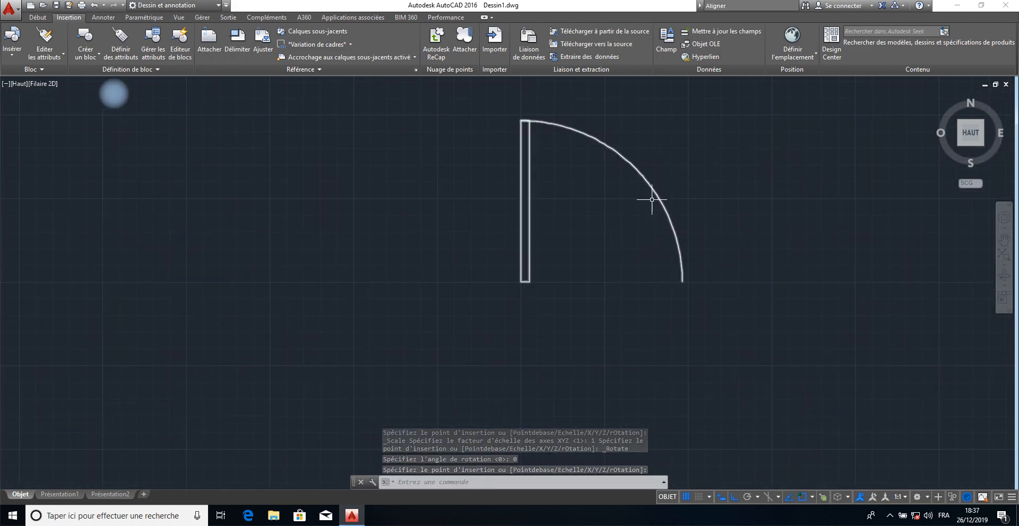
click(656, 194)
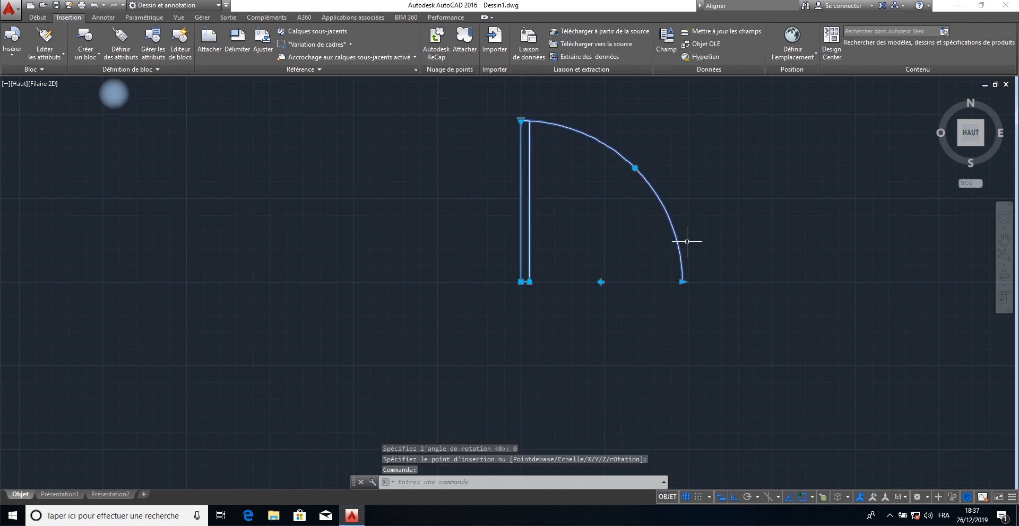
click(682, 281)
click(808, 282)
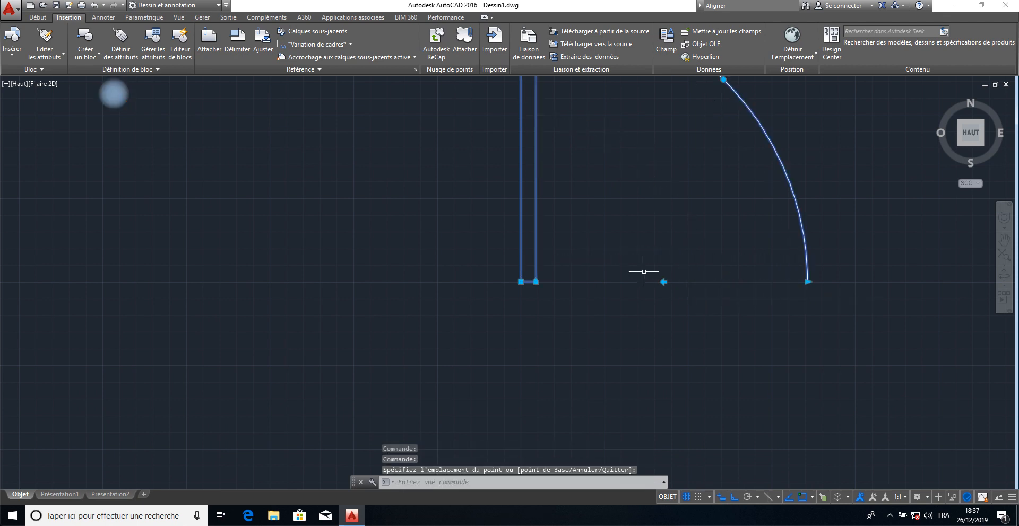
Flip the door block several times, leaving it mirrored with the hinge on the right and the opening arc on the left.
click(664, 282)
click(664, 282)
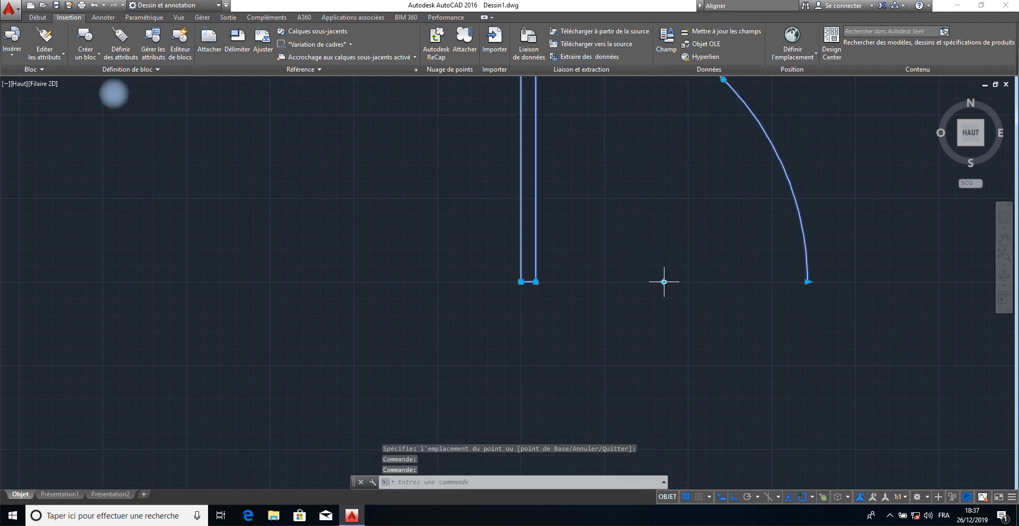
click(664, 282)
scroll(664, 282, down, 2)
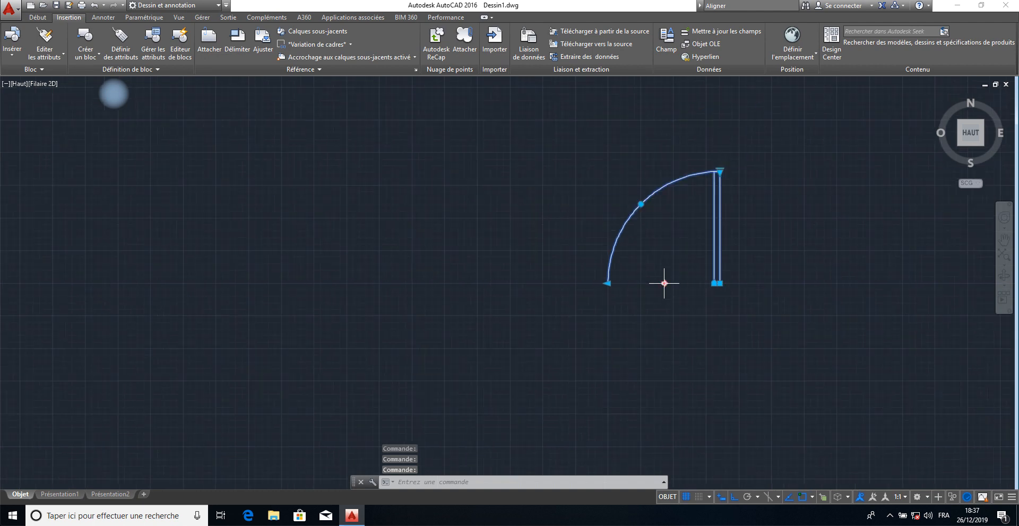
click(664, 284)
click(664, 283)
key(Escape)
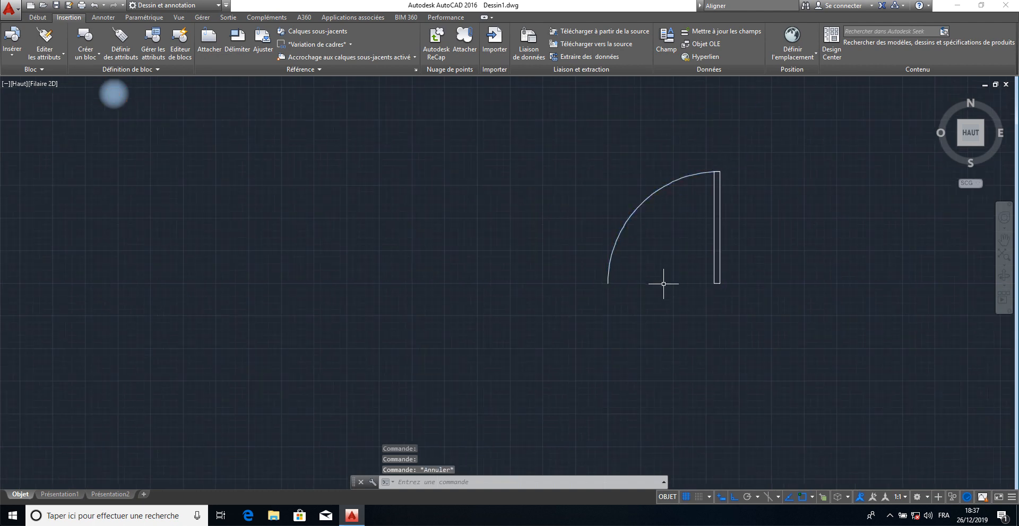
Check the visibility states offered by the mirrored door block and close the list without choosing another one.
click(714, 174)
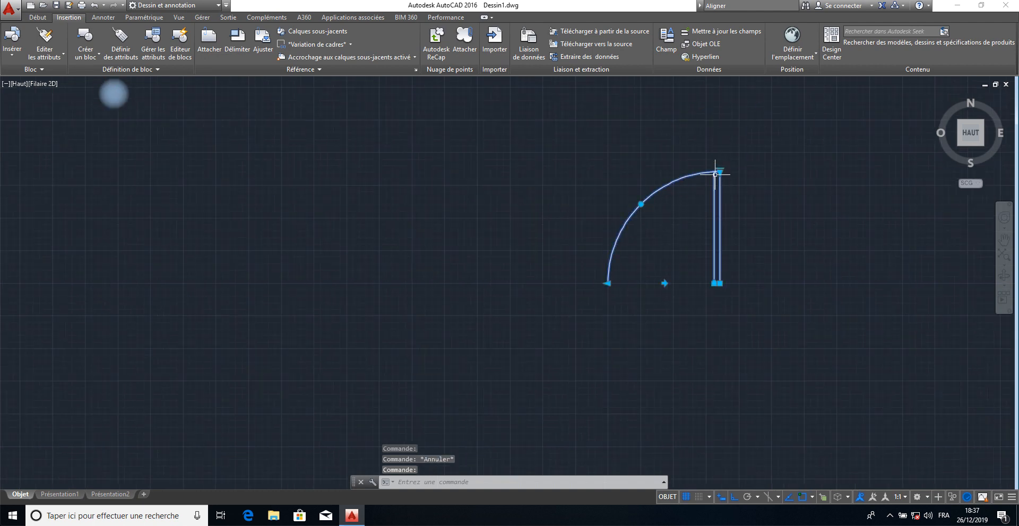
click(720, 171)
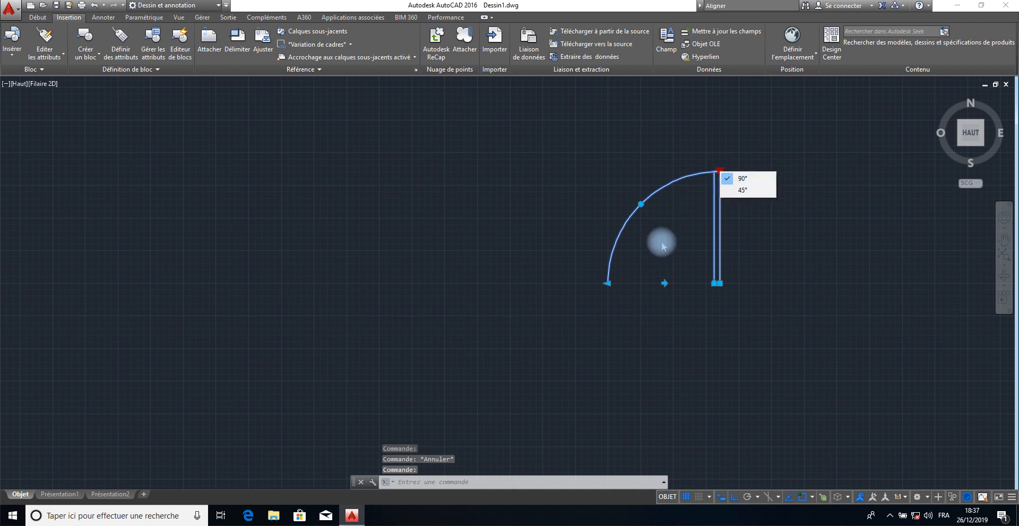
click(586, 225)
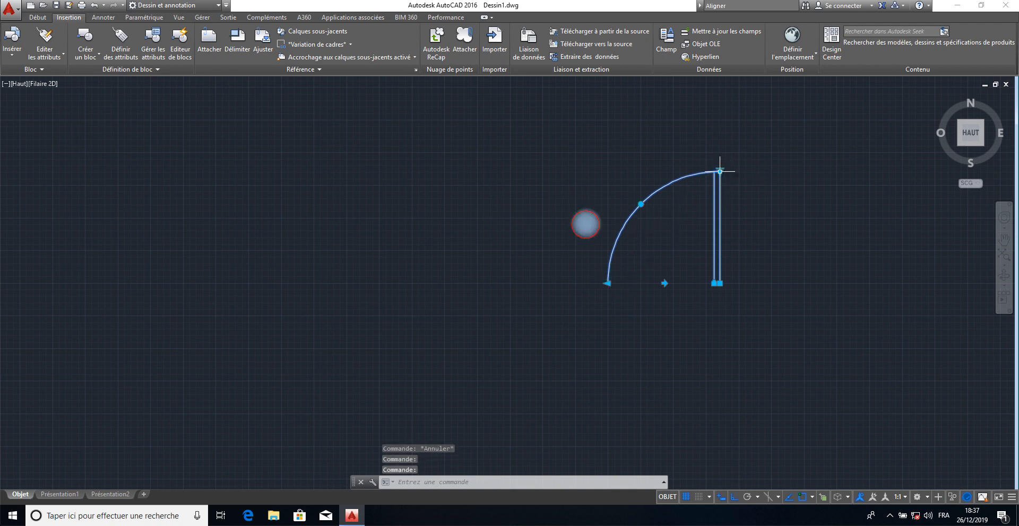
click(586, 223)
key(Escape)
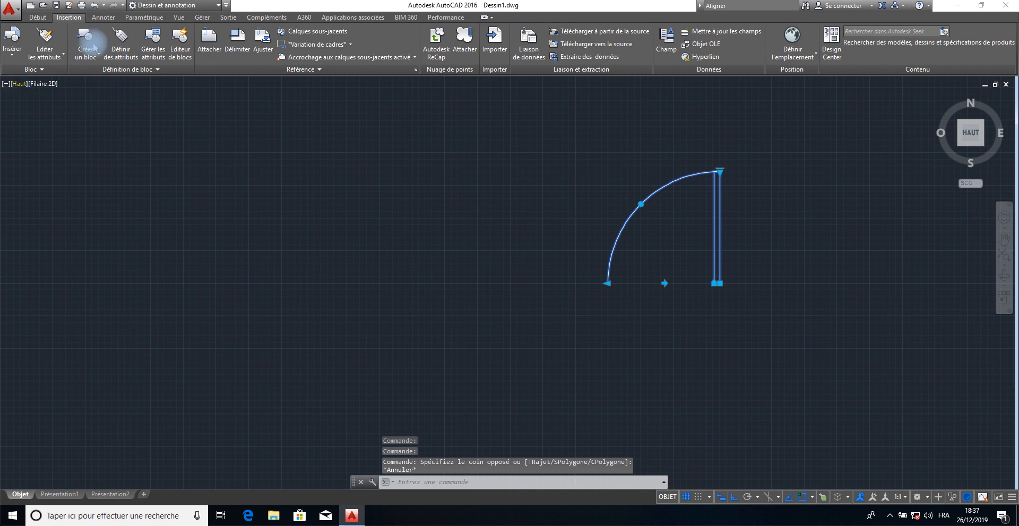
Draw a horizontal wall line in two consecutive collinear segments below the door block using the Line command.
click(39, 19)
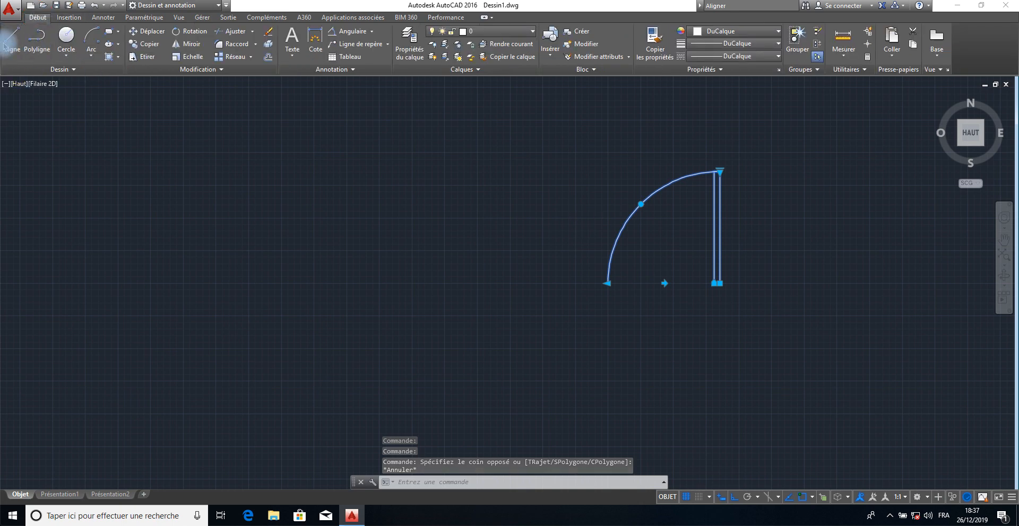
key(Escape)
text(l)
key(Return)
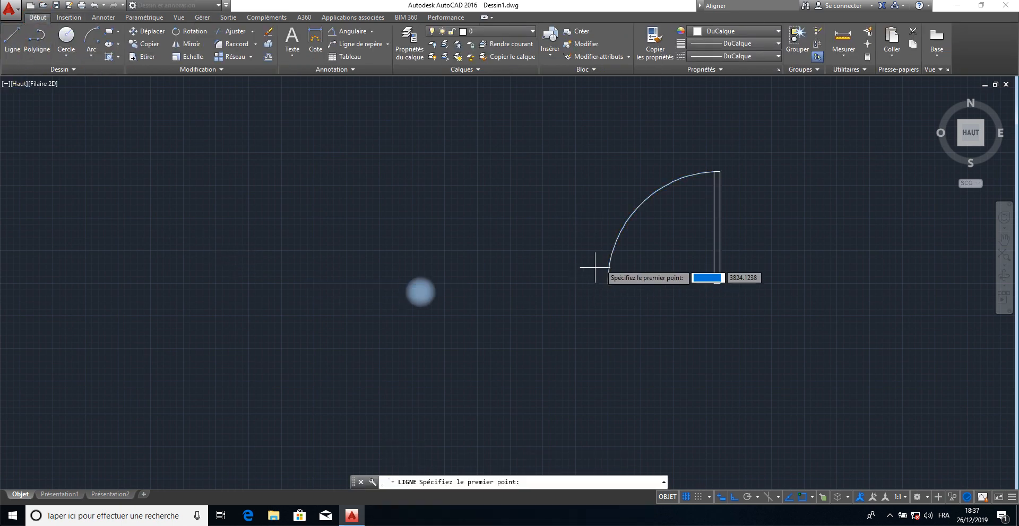
middle_drag(676, 302, 433, 191)
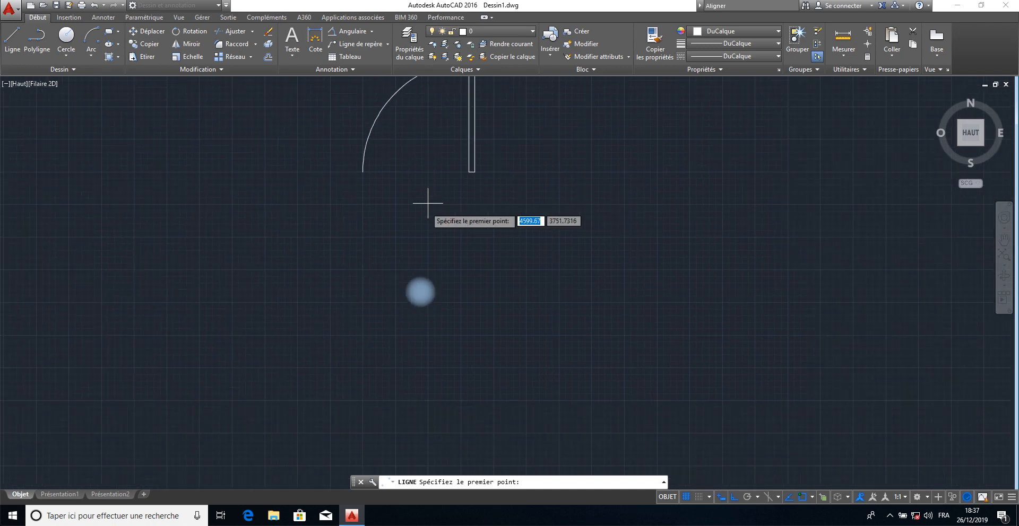
click(144, 269)
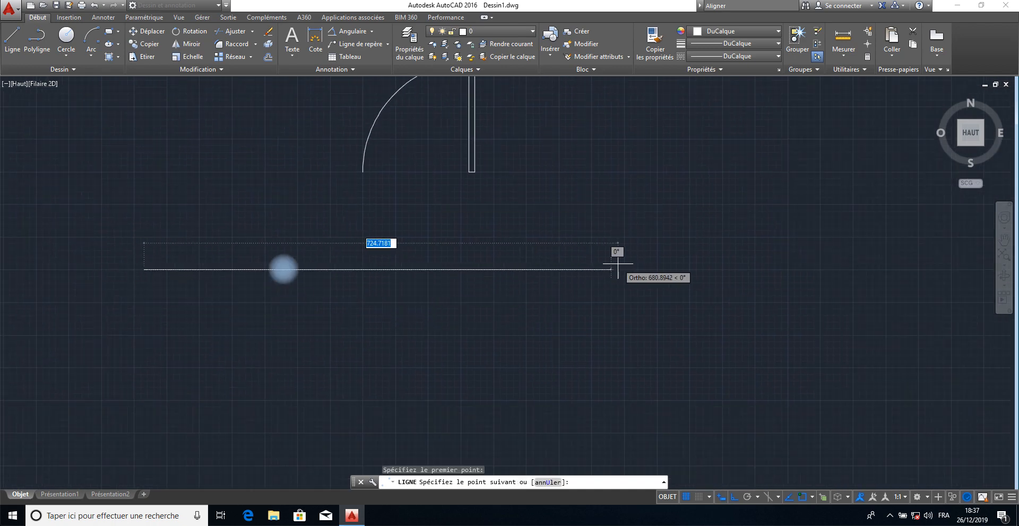
click(386, 270)
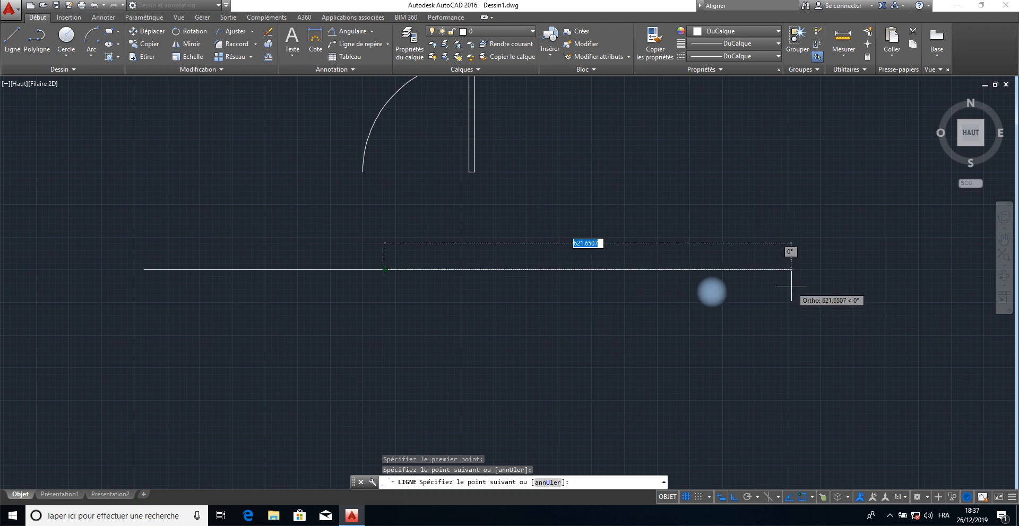
click(583, 276)
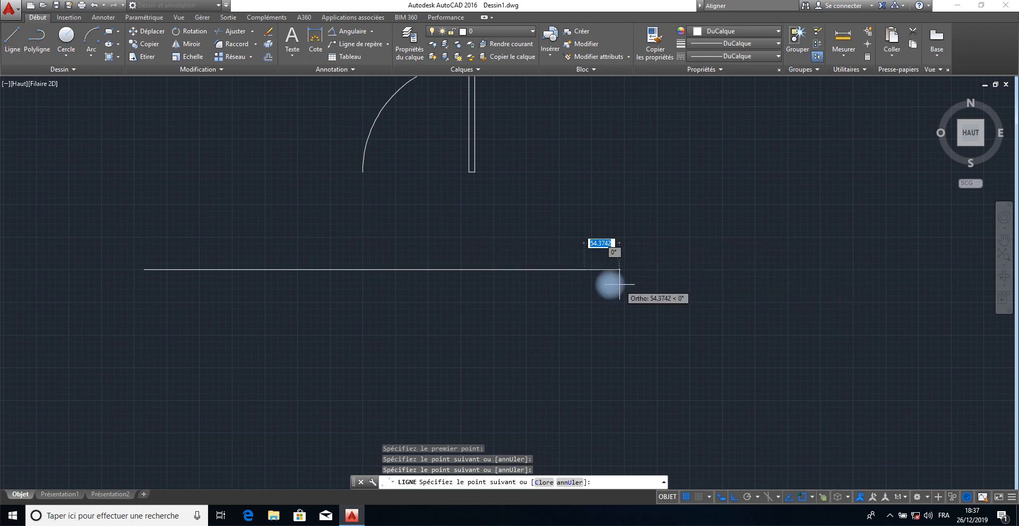
Turn off ortho mode and continue the wall line with a segment sloping up to the right and a short vertical segment, ending the line.
click(732, 499)
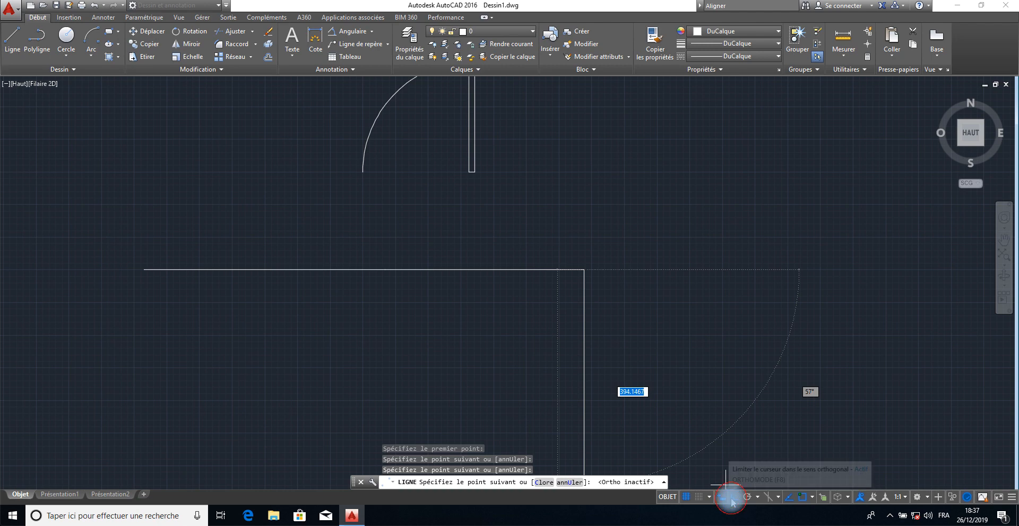
click(807, 148)
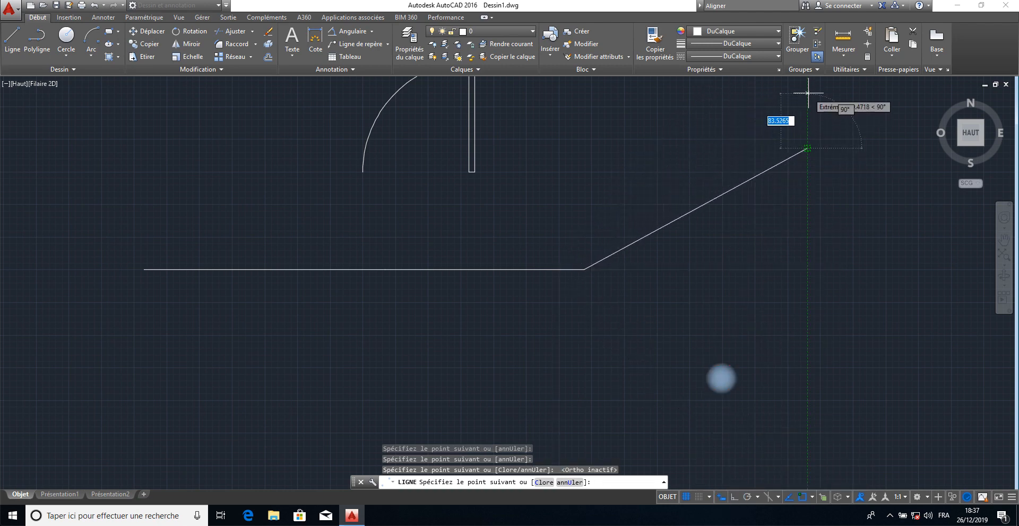
click(807, 88)
right_click(808, 89)
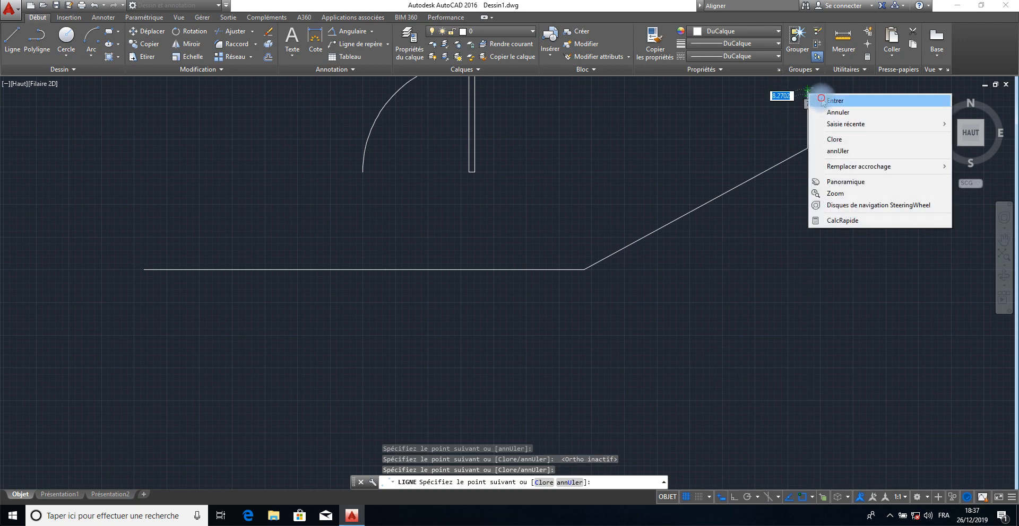
click(821, 97)
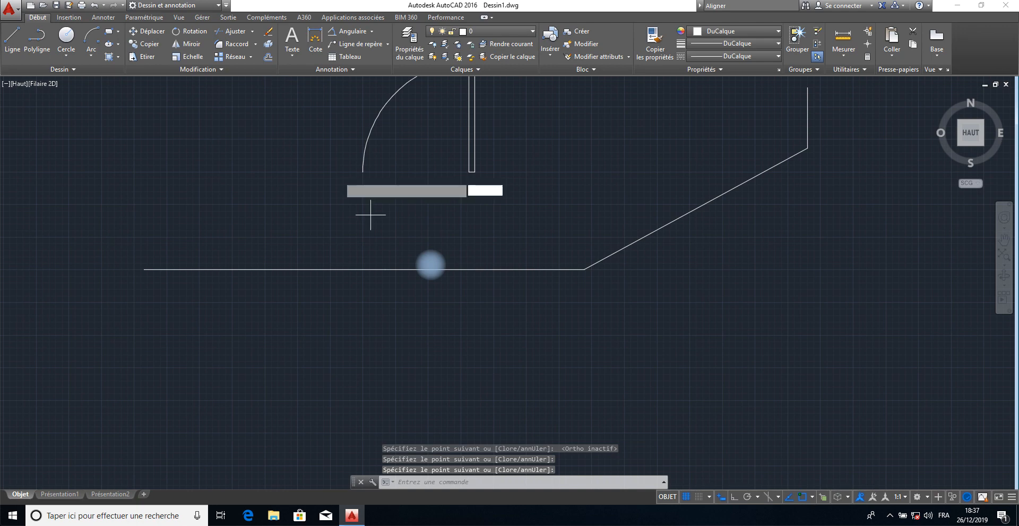
Offset both horizontal wall segments downward by a distance of 20.
click(180, 192)
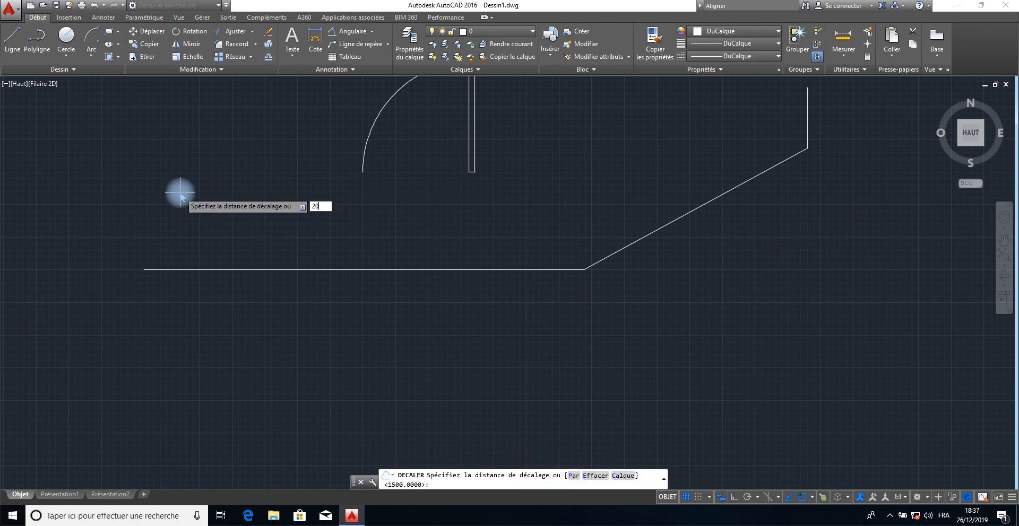
key(Return)
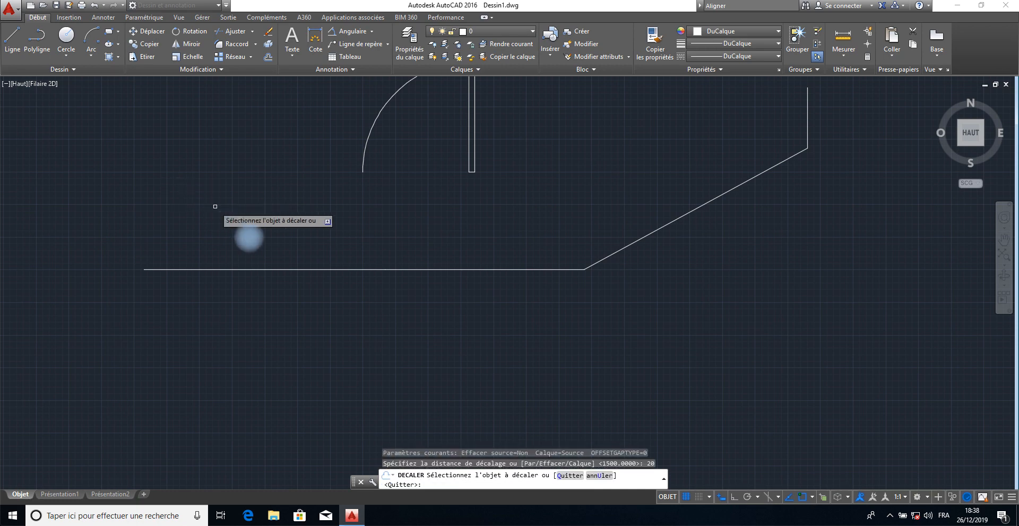
click(311, 270)
click(316, 289)
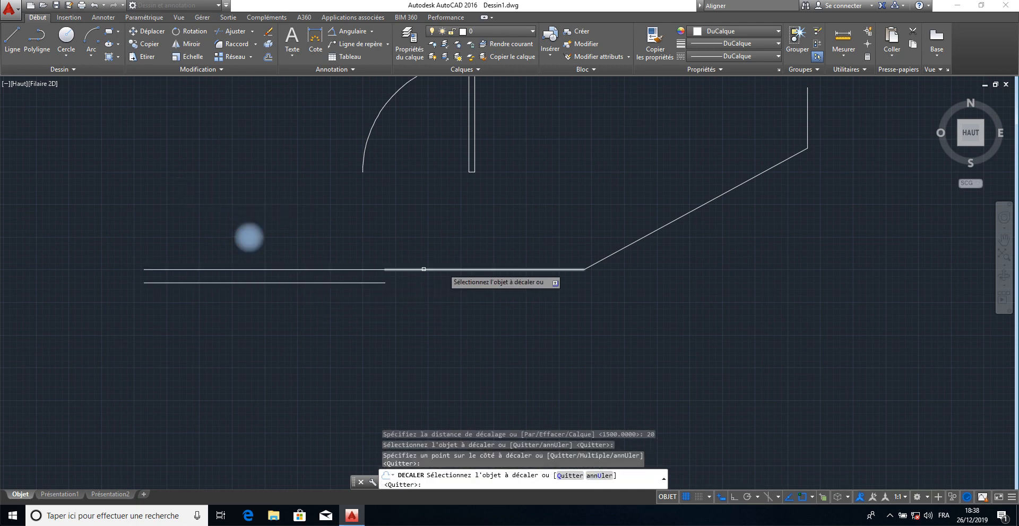
click(486, 270)
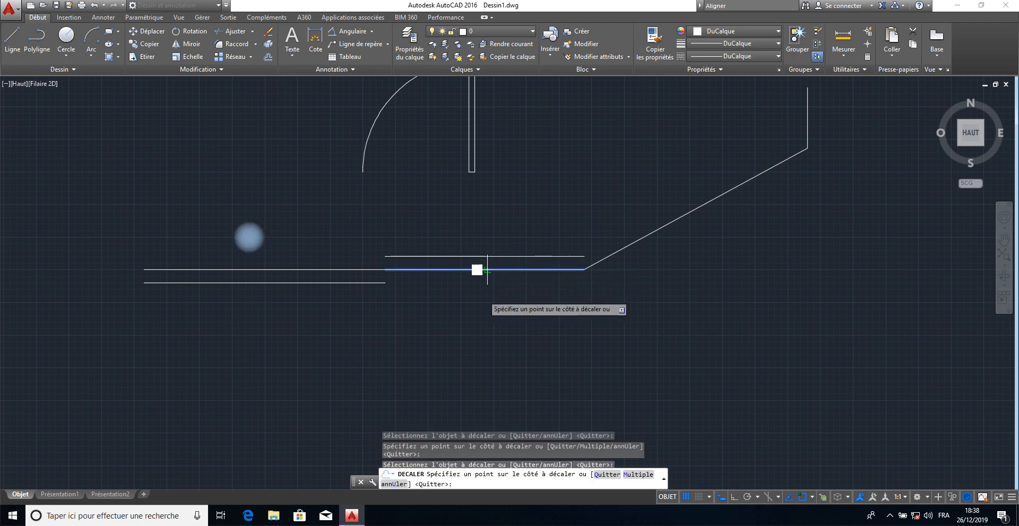
click(478, 300)
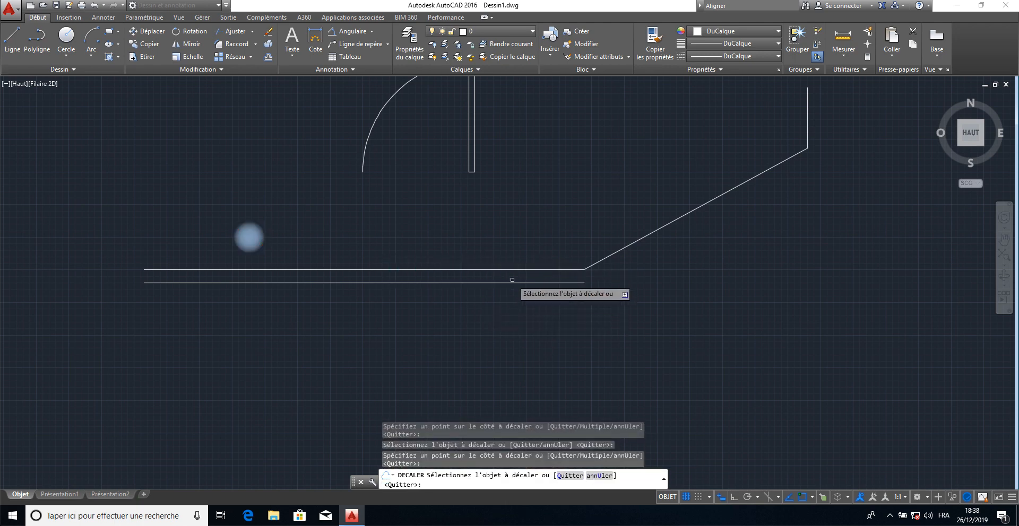
Offset the sloping and vertical wall segments outward by the same distance of 20, and end the Offset command.
click(617, 250)
click(657, 282)
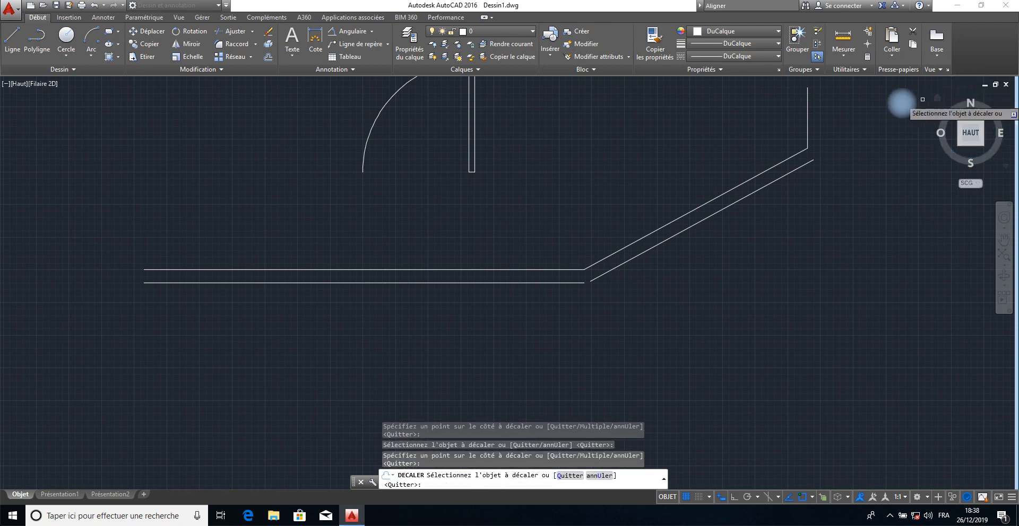
click(807, 120)
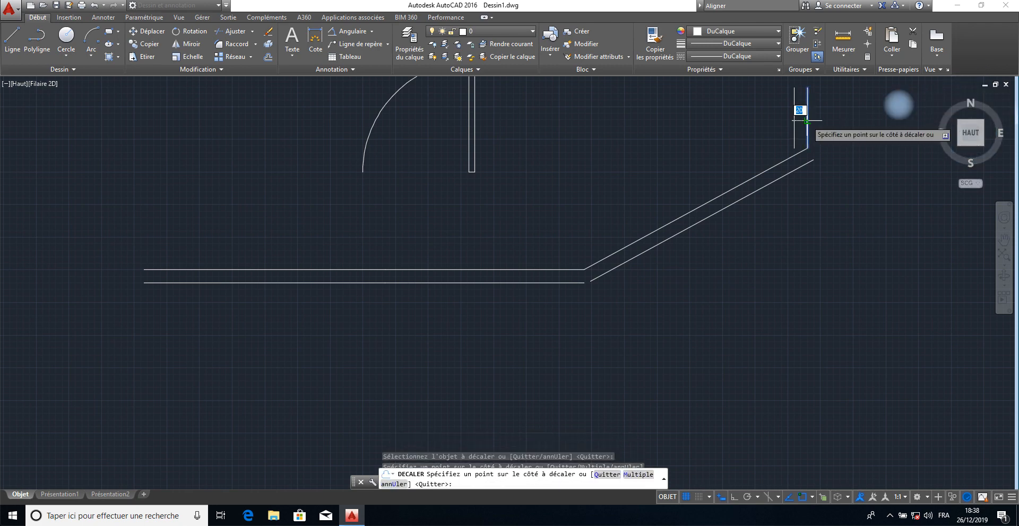
click(833, 114)
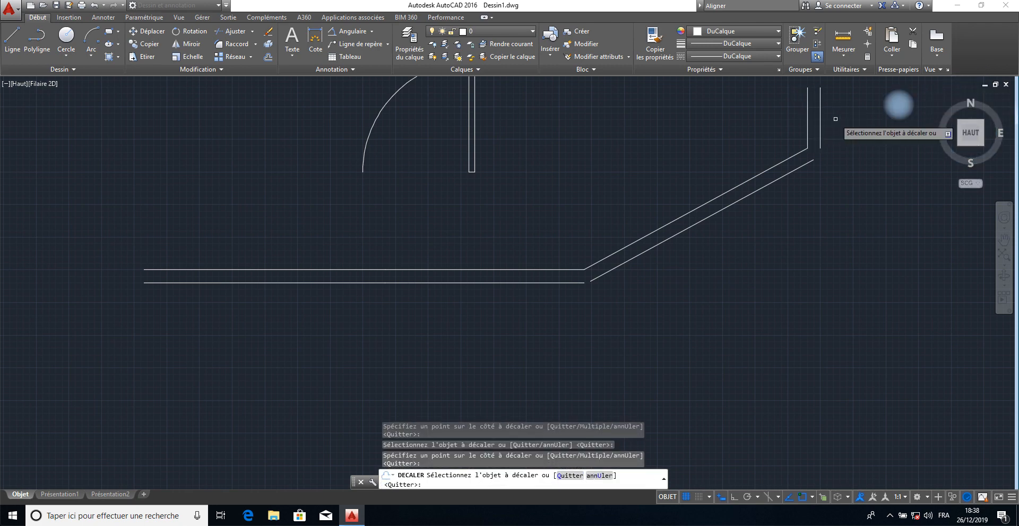
right_click(655, 142)
click(669, 149)
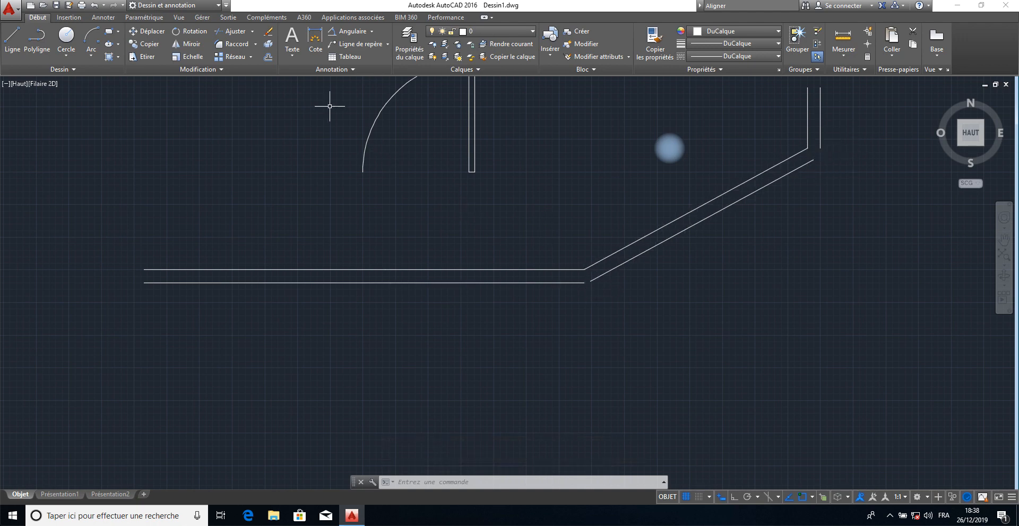
Fillet the outer sloping line with the outer horizontal line so they meet in a sharp corner.
click(265, 58)
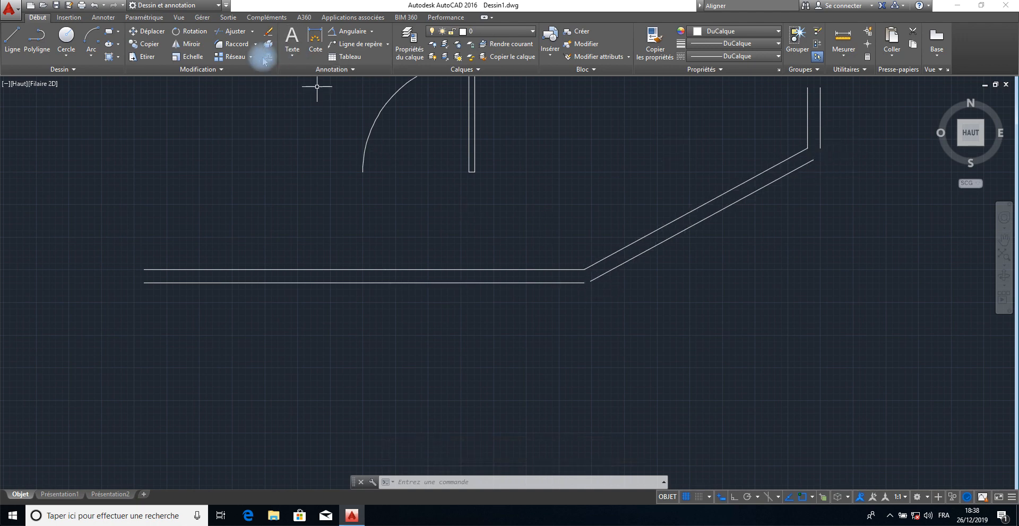
click(232, 44)
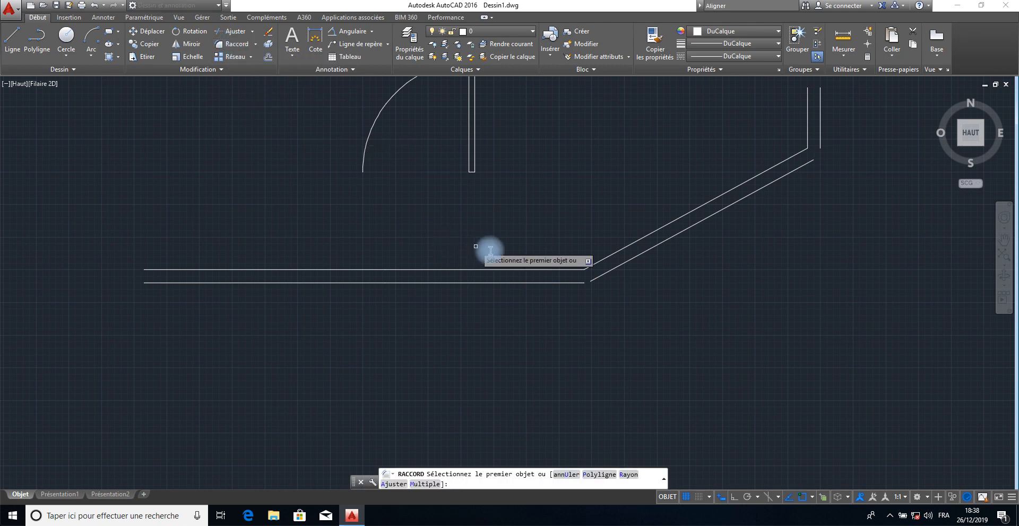
click(601, 276)
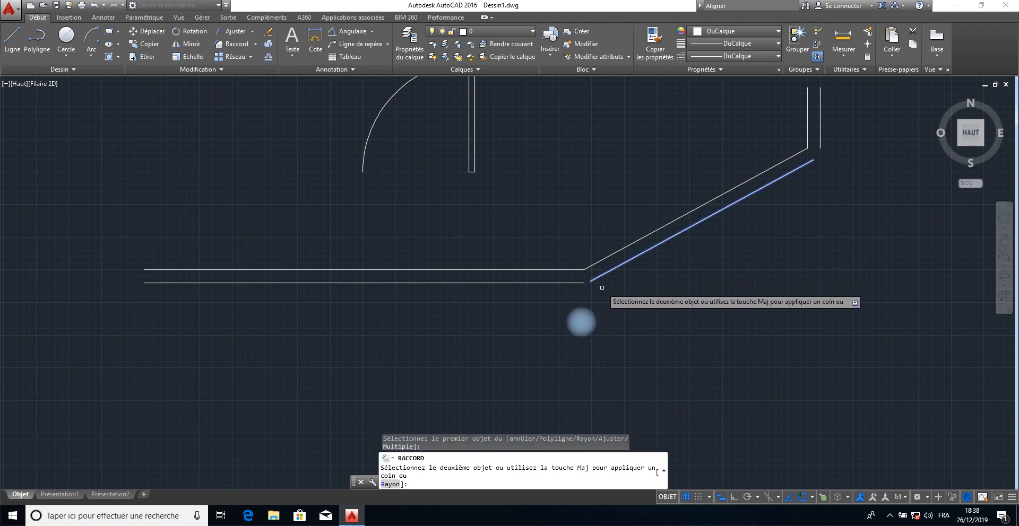
click(570, 282)
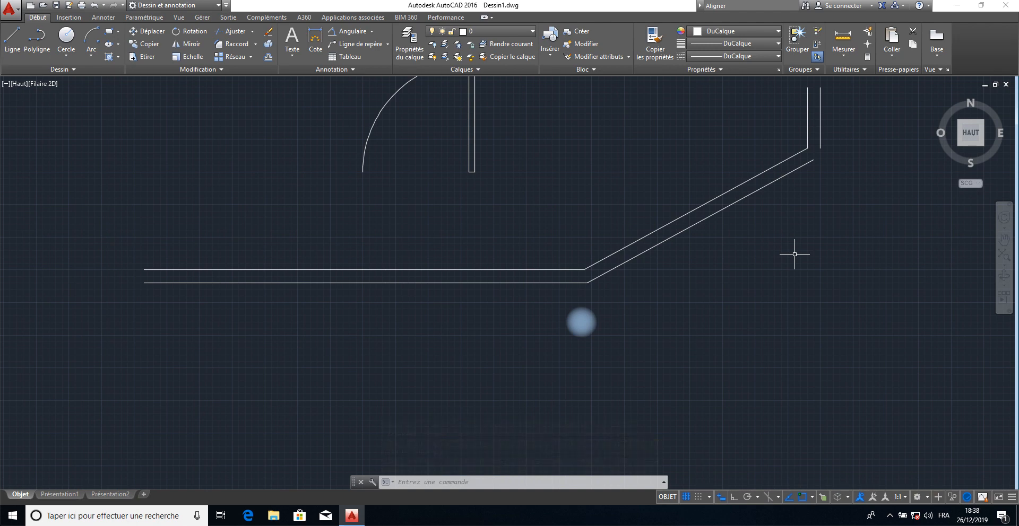
Fillet the outer vertical line with the outer sloping line to close the wall's upper corner.
key(Return)
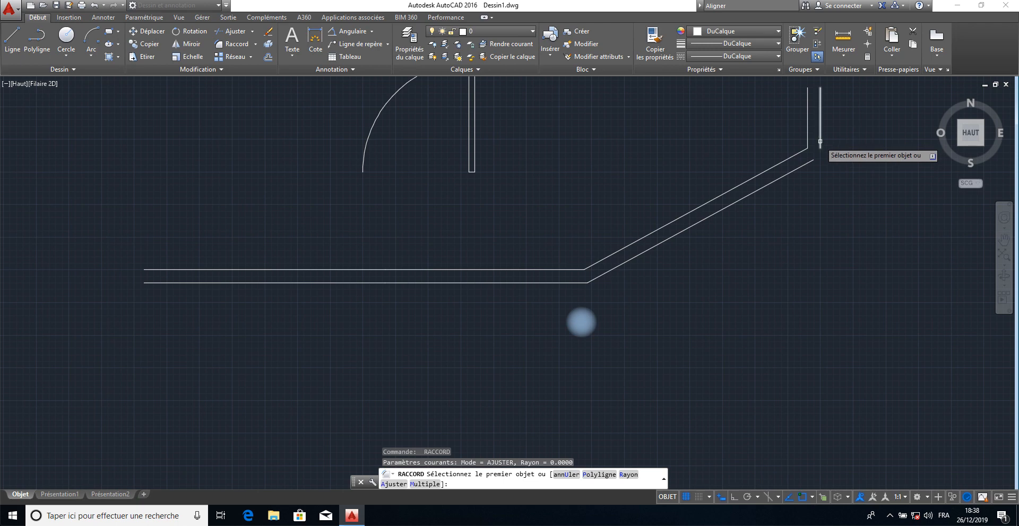
click(820, 141)
click(808, 164)
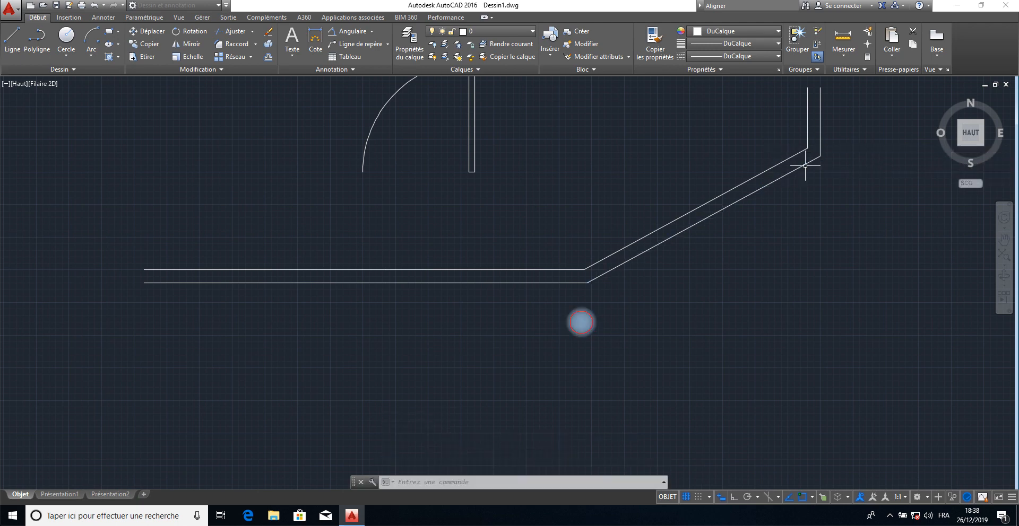
right_click(816, 227)
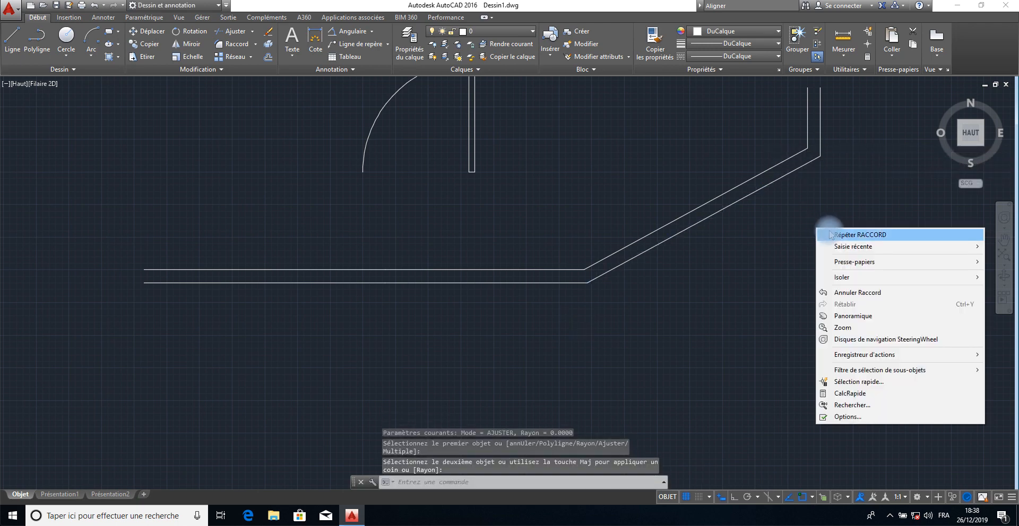
click(722, 261)
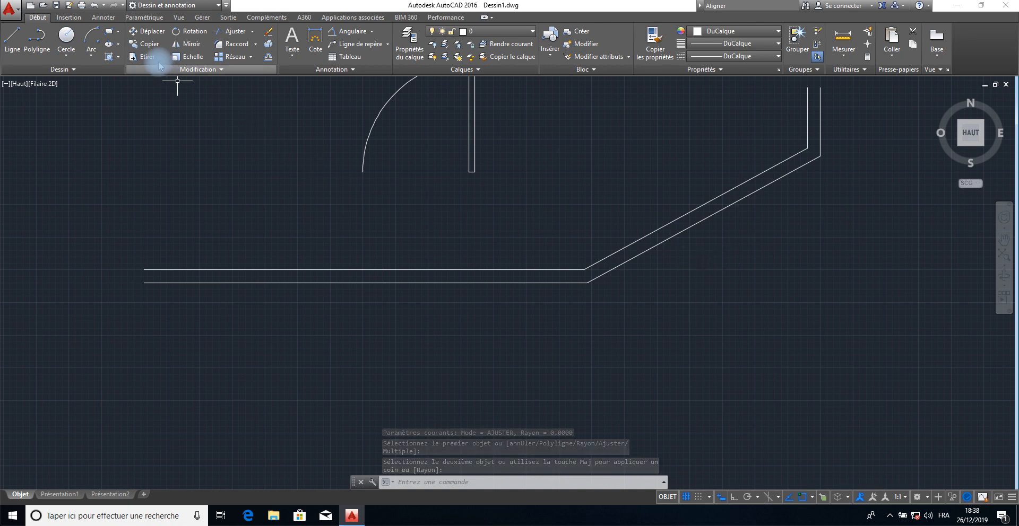
Draw a short vertical line crossing both horizontal wall lines near their left end to mark one side of the opening.
click(21, 48)
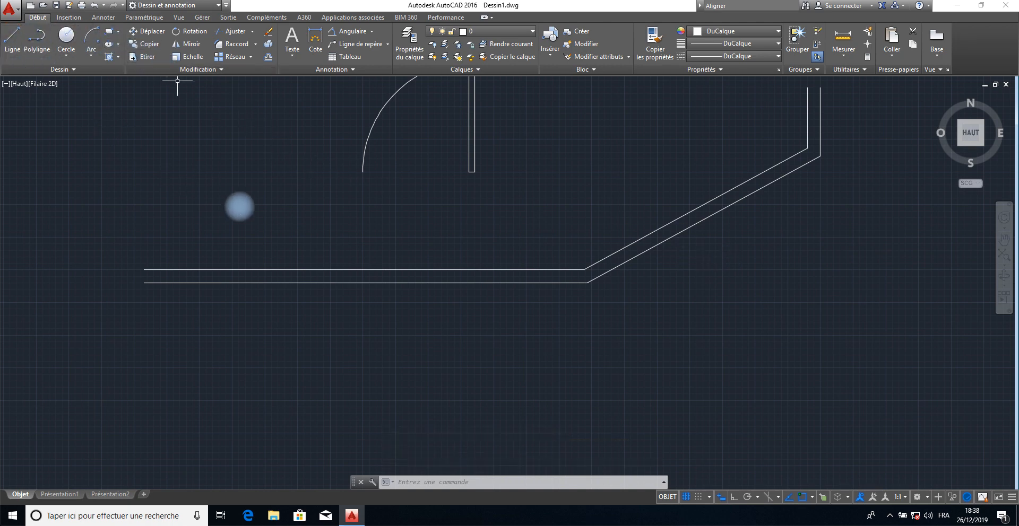
click(229, 269)
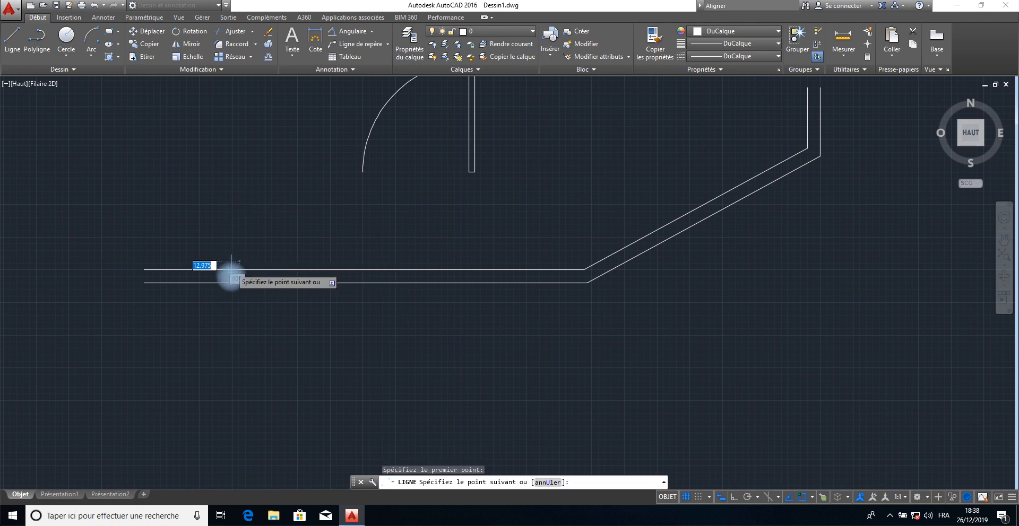
click(231, 295)
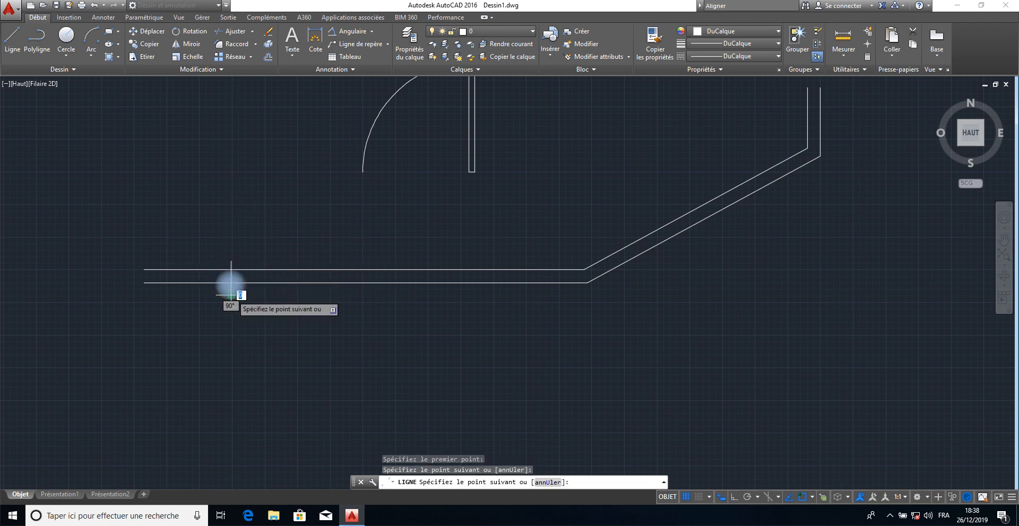
right_click(245, 294)
click(270, 300)
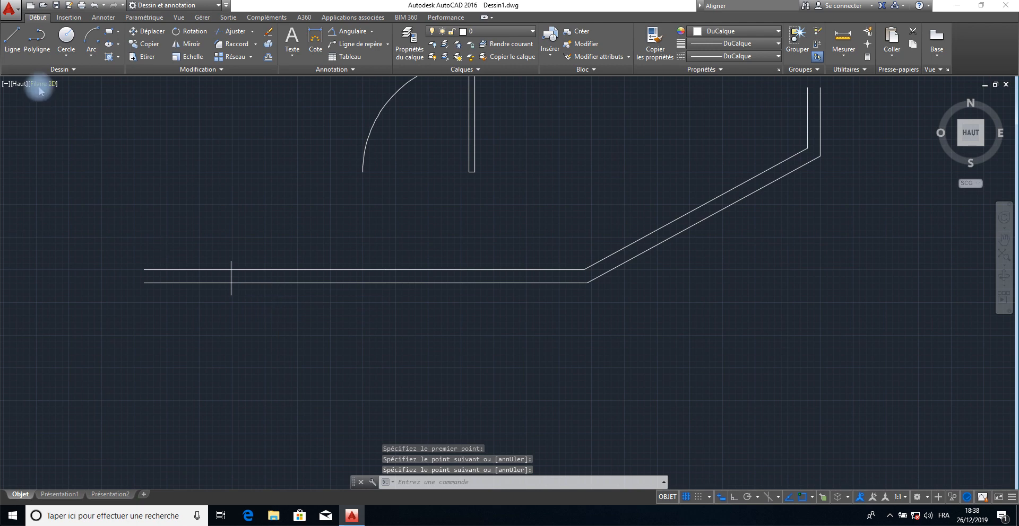
With Ortho on, draw a second short vertical line across both horizontal wall lines to mark the opening's other side.
key(space)
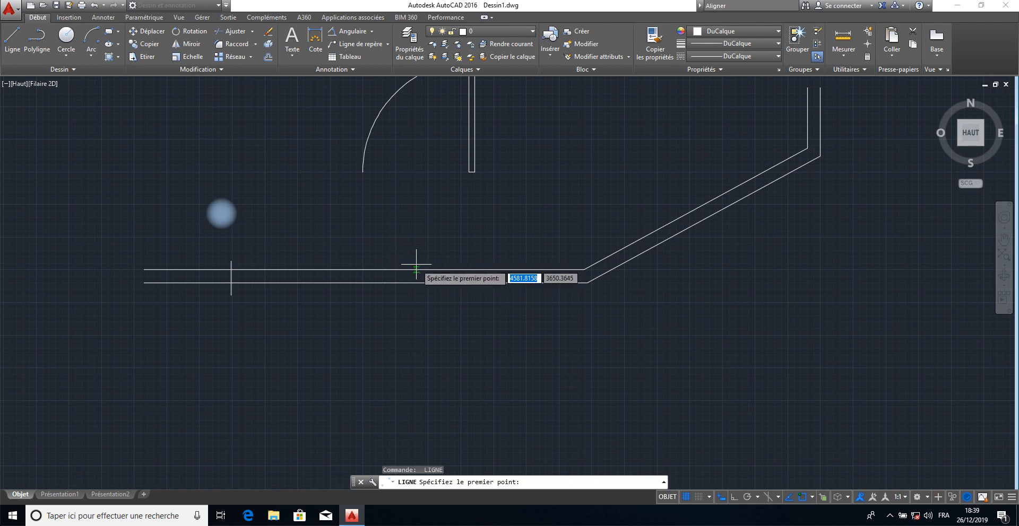
click(426, 263)
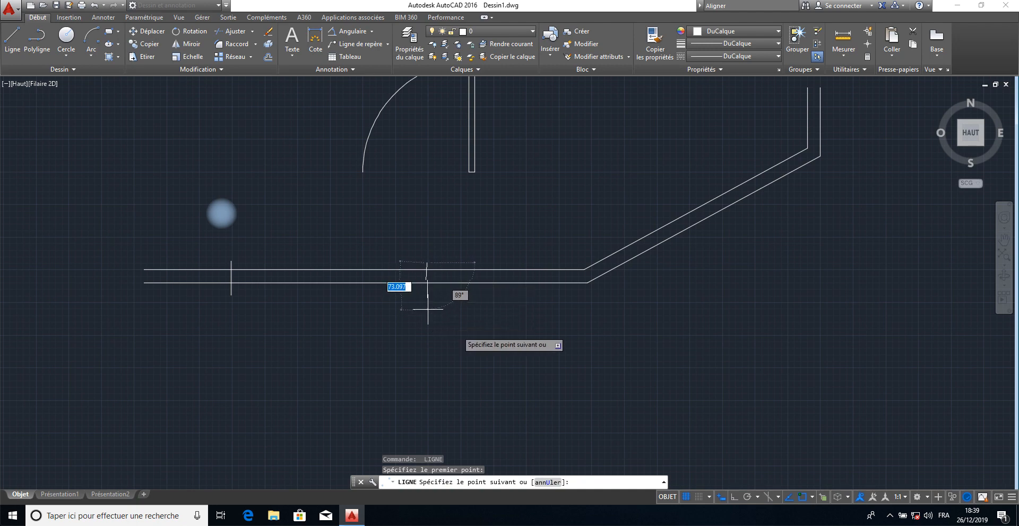
click(732, 498)
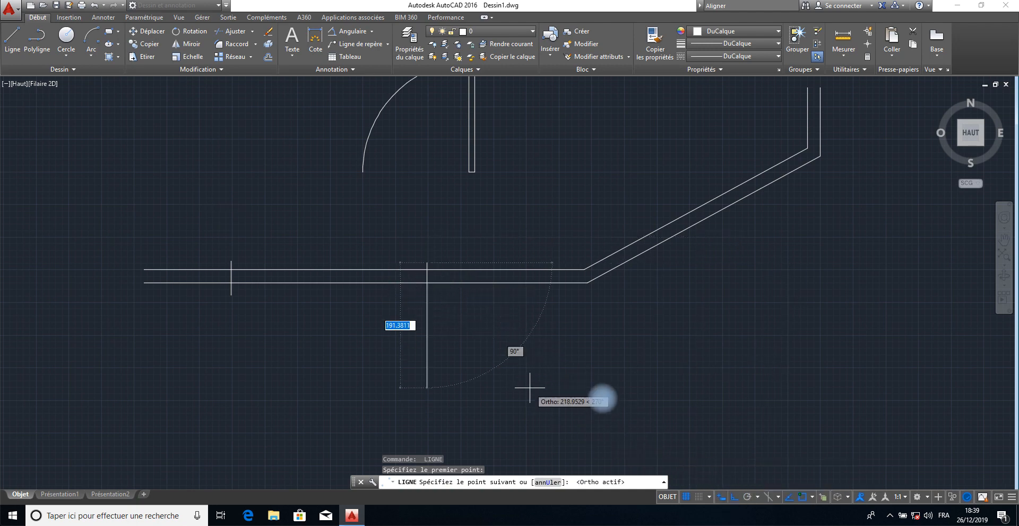
click(415, 304)
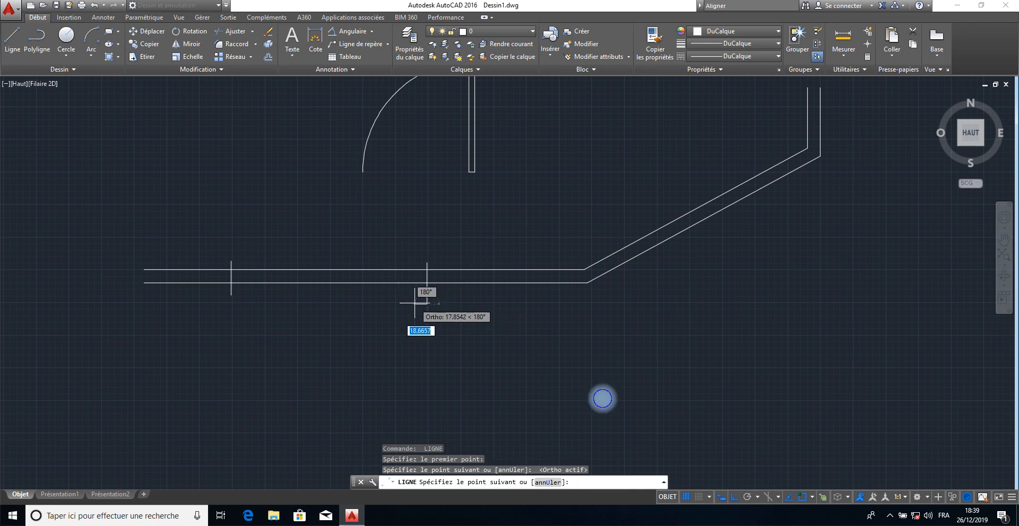
right_click(417, 295)
click(442, 310)
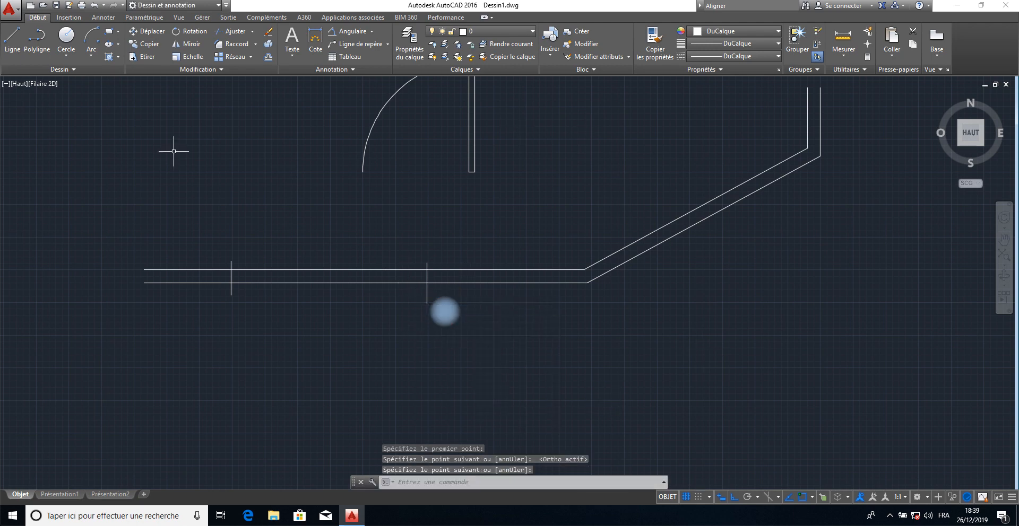
With Ortho off, draw a short line squarely across both sloping wall lines near their lower end.
click(12, 35)
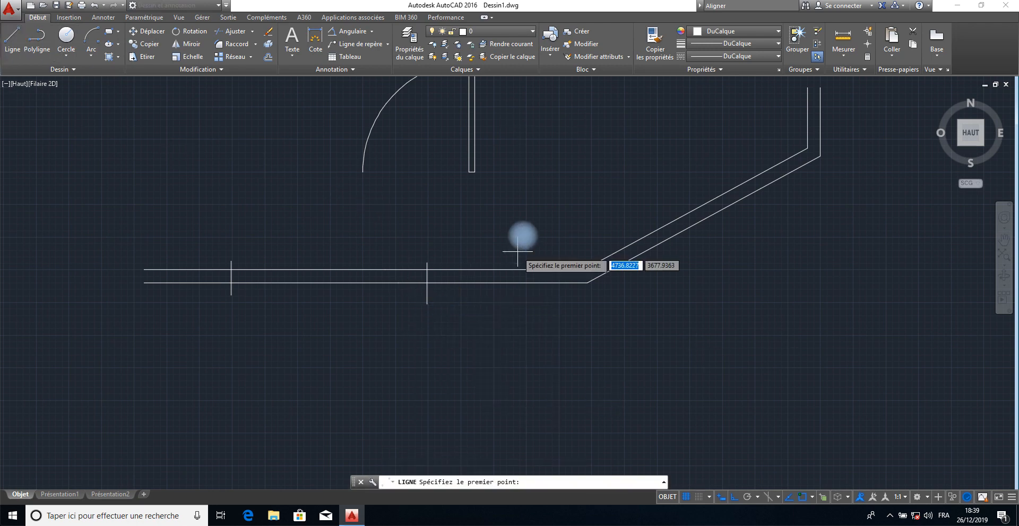
click(642, 233)
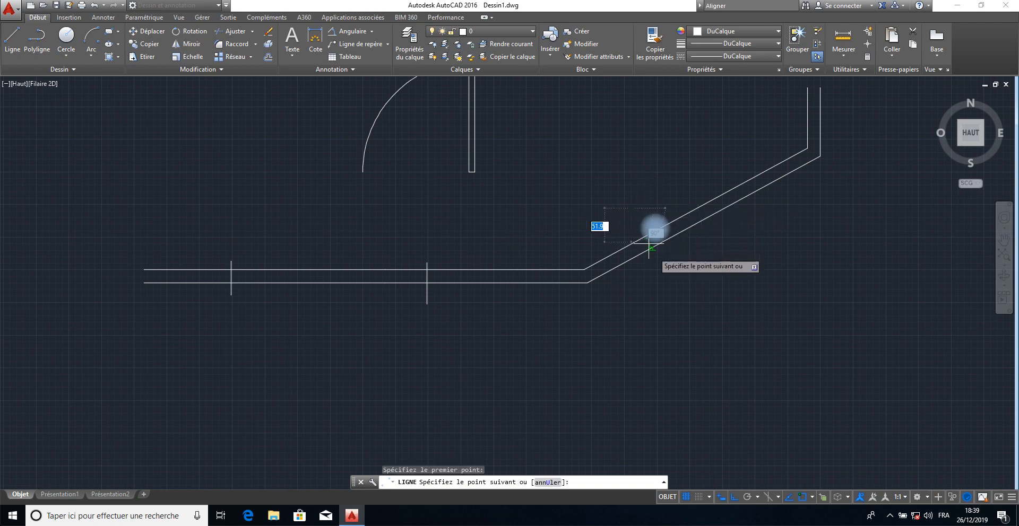
click(735, 497)
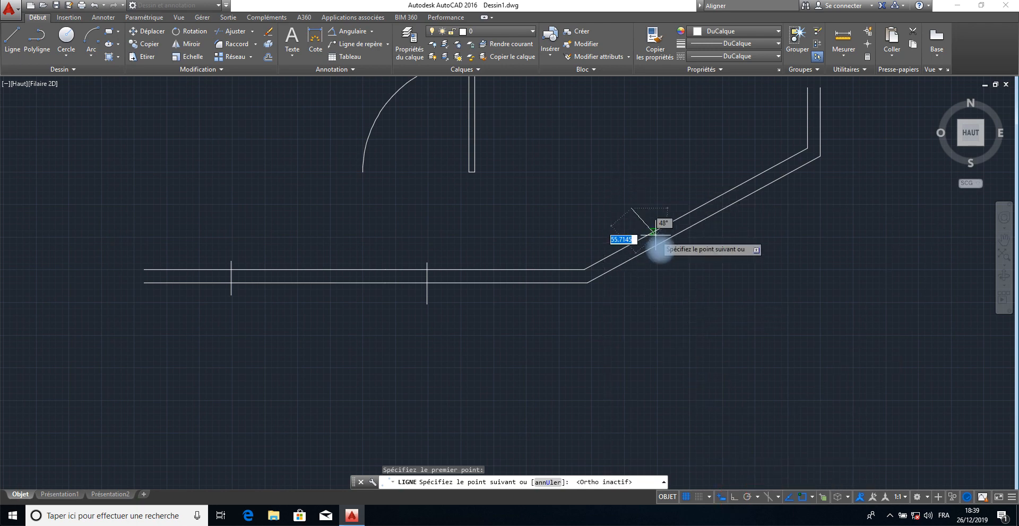
click(668, 274)
right_click(668, 275)
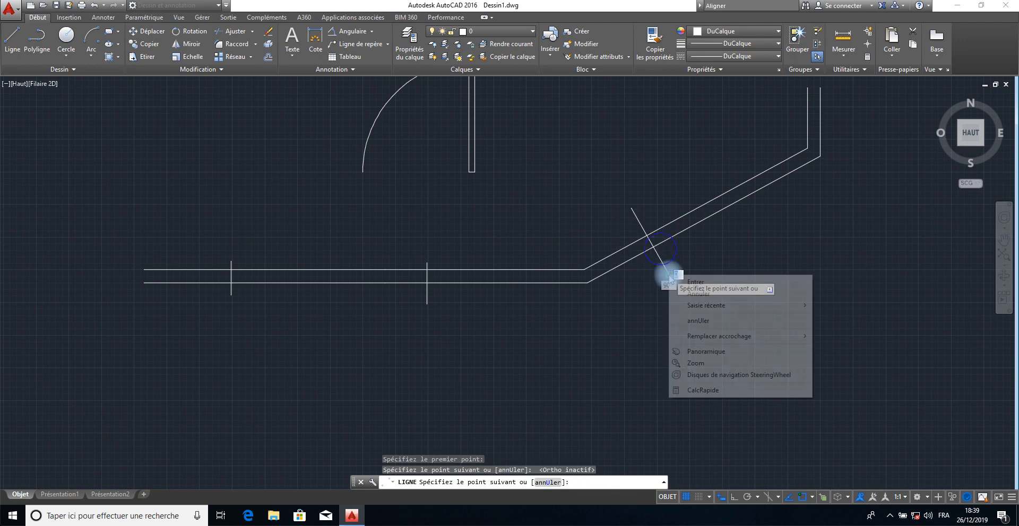
click(687, 280)
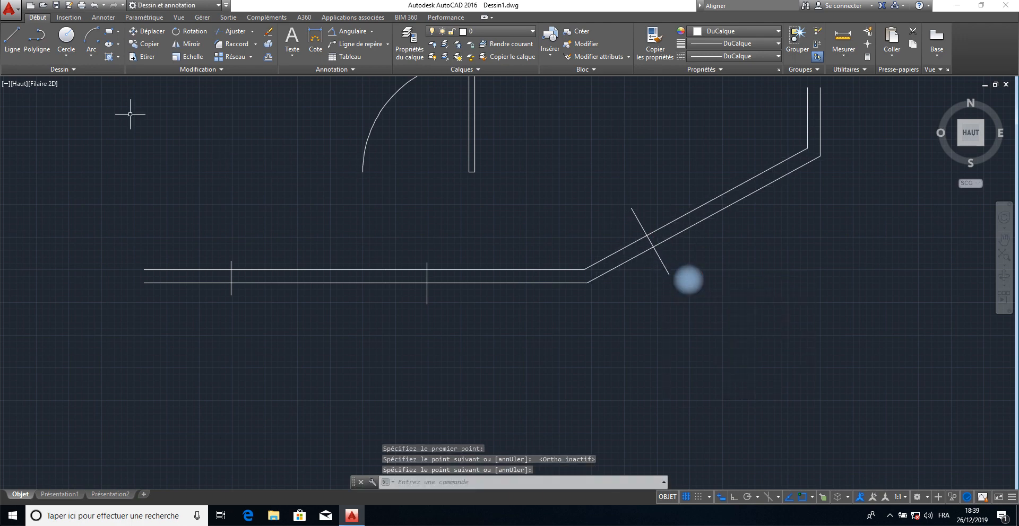
Copy the oblique mark along the sloping wall to a point near its upper end, using its crossing with the wall as base point.
click(153, 32)
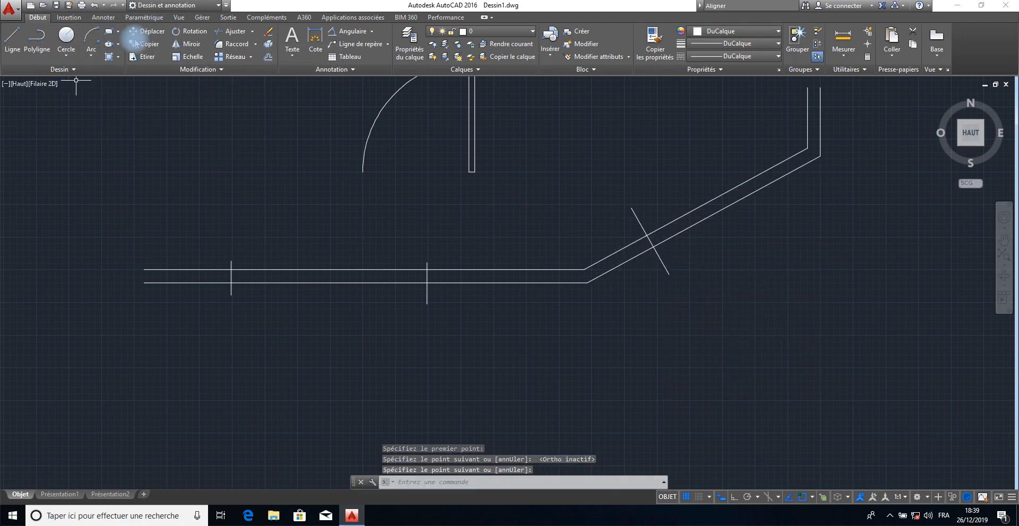
click(644, 228)
key(Return)
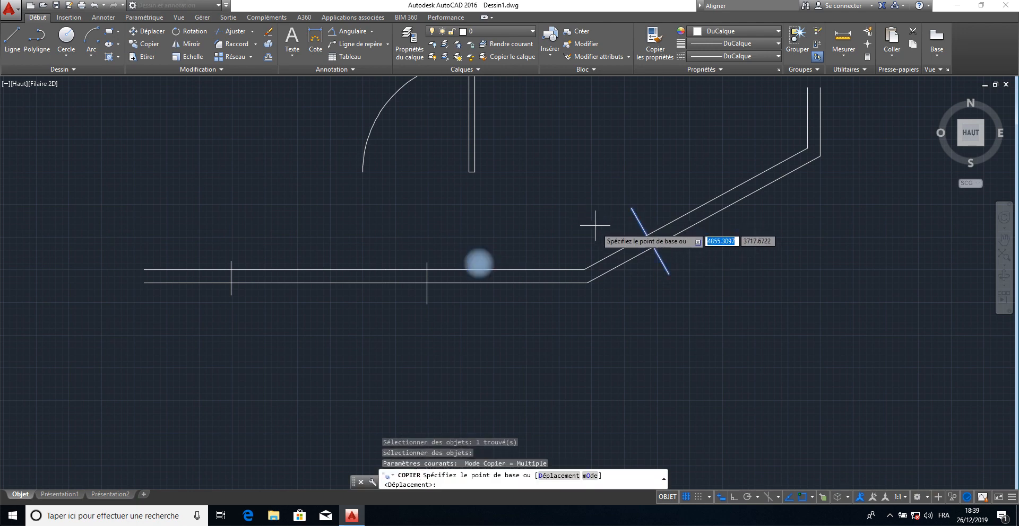
click(644, 230)
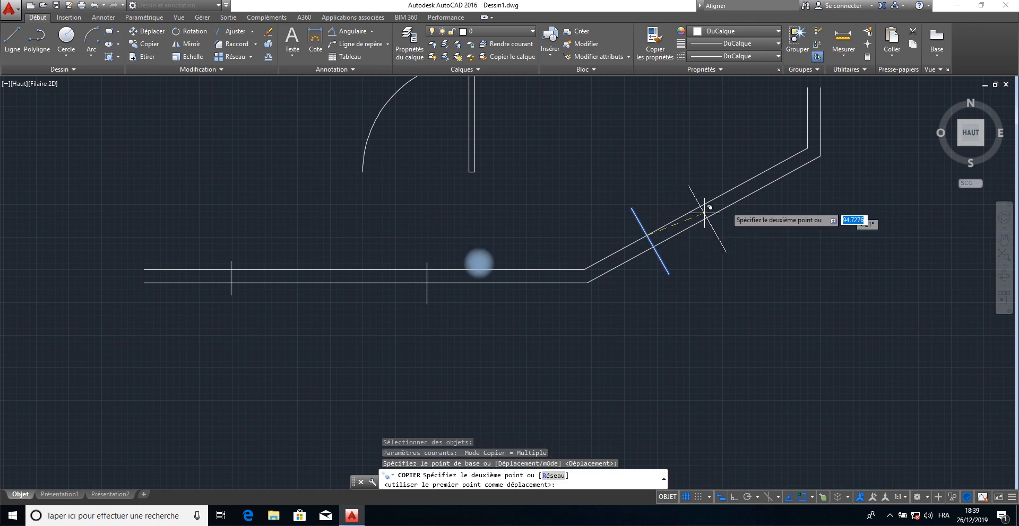
click(756, 176)
right_click(733, 361)
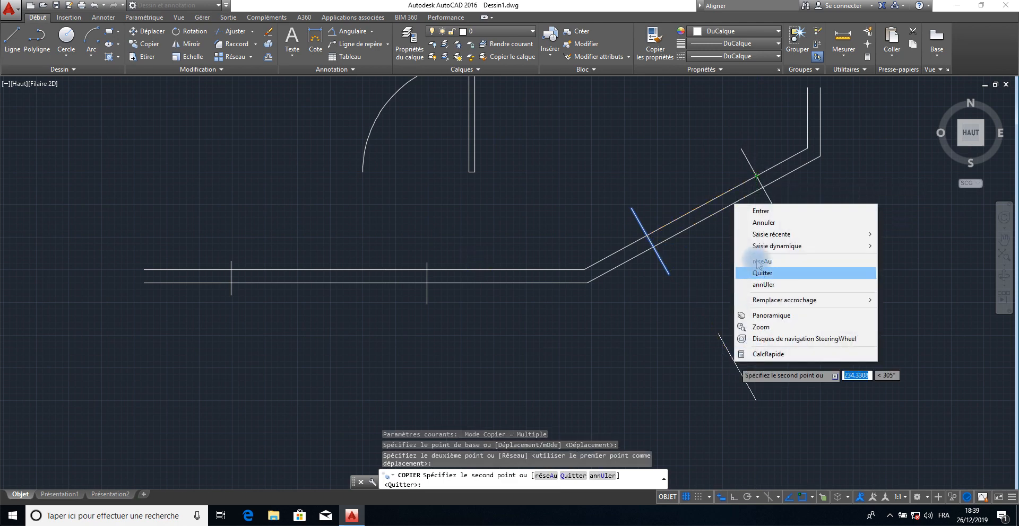
click(761, 222)
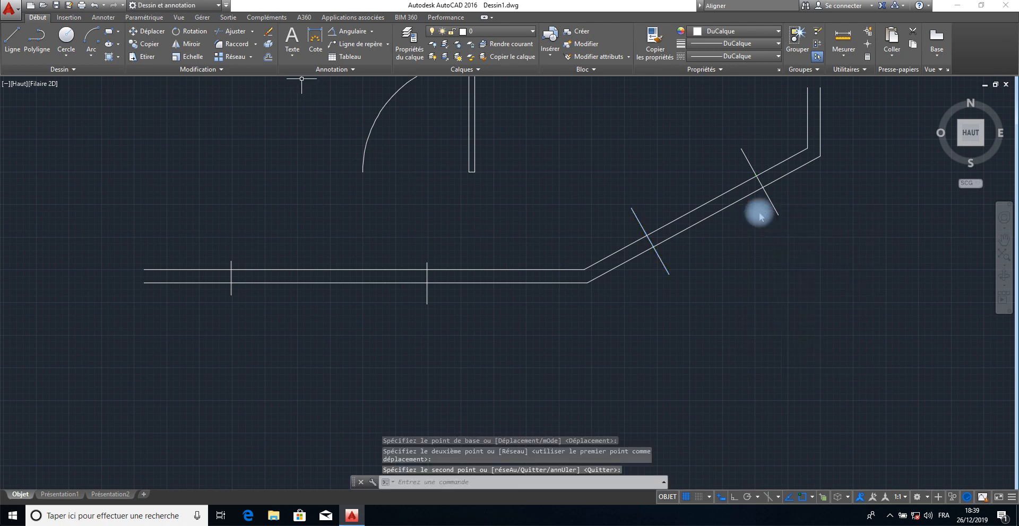
Trim away the horizontal wall lines between the two vertical marks, along with the marks' ends projecting beyond the wall.
click(268, 33)
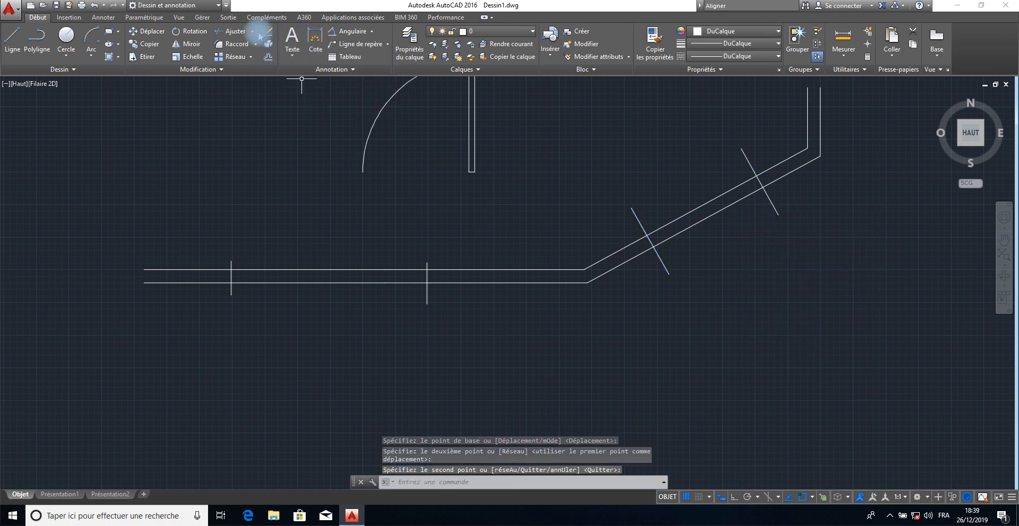
click(233, 47)
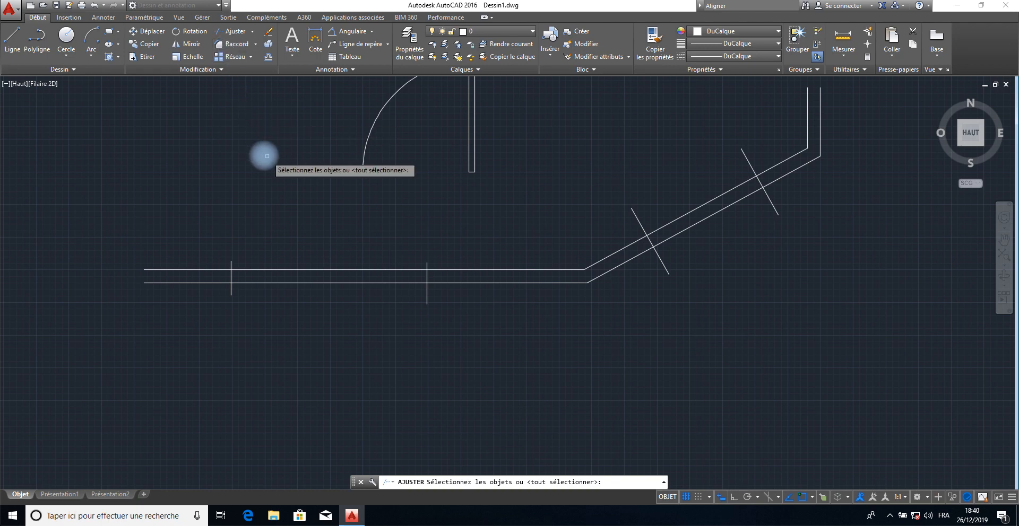
key(Return)
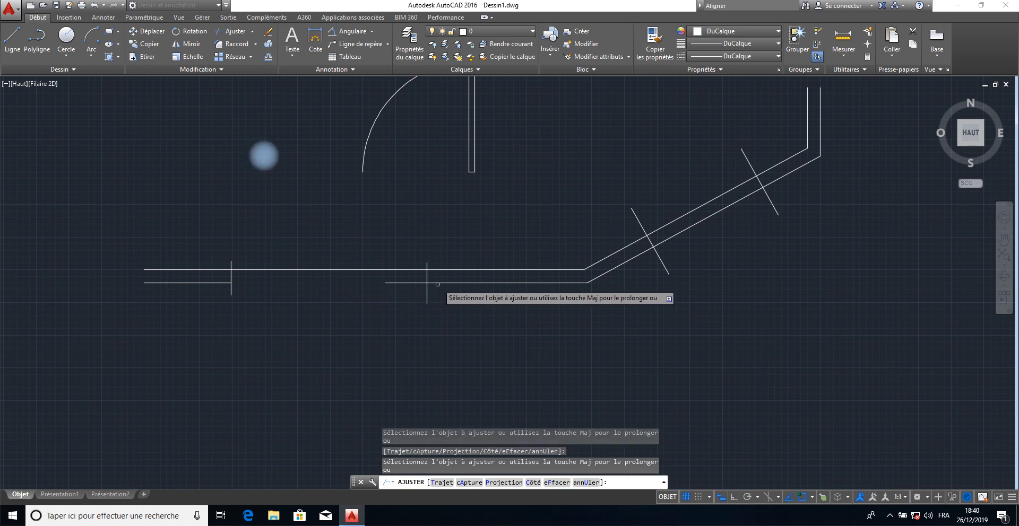
click(413, 274)
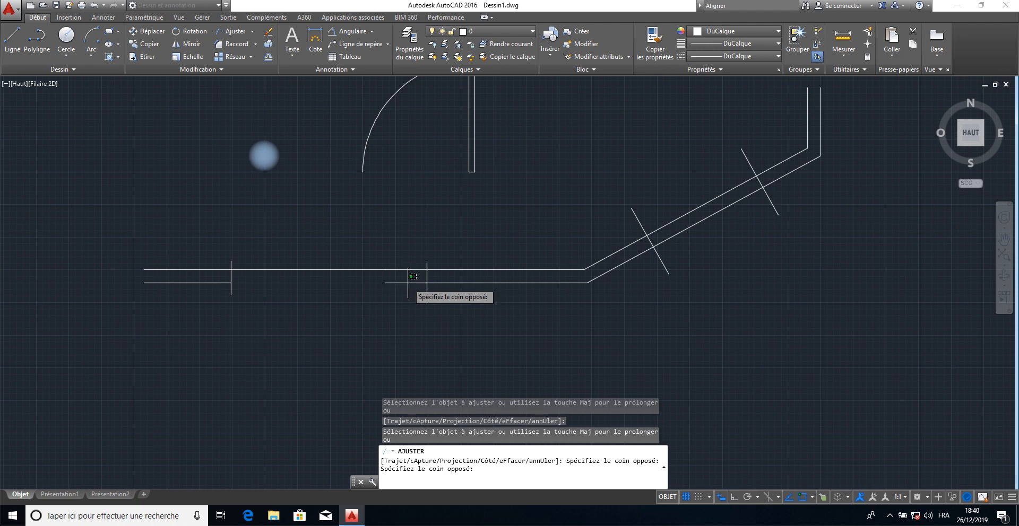
click(401, 287)
click(412, 252)
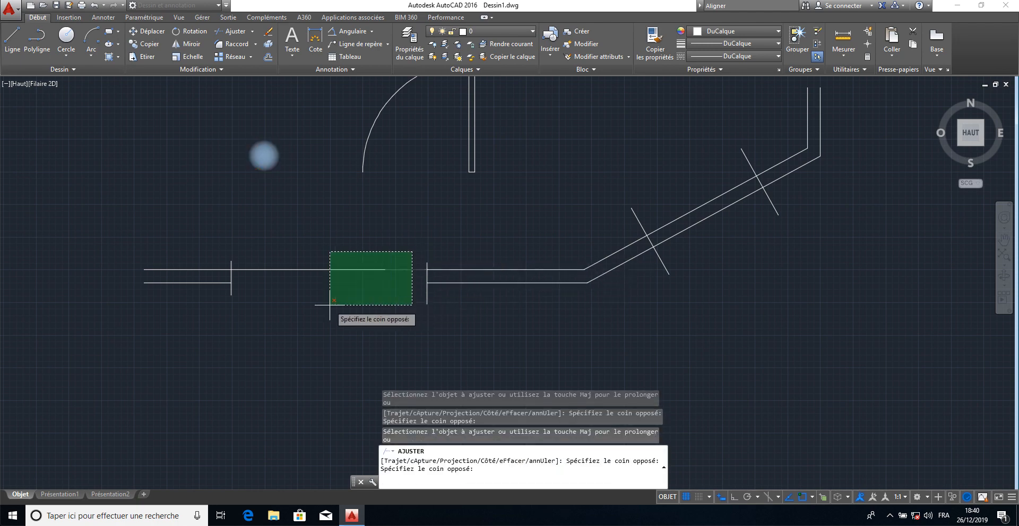
click(282, 297)
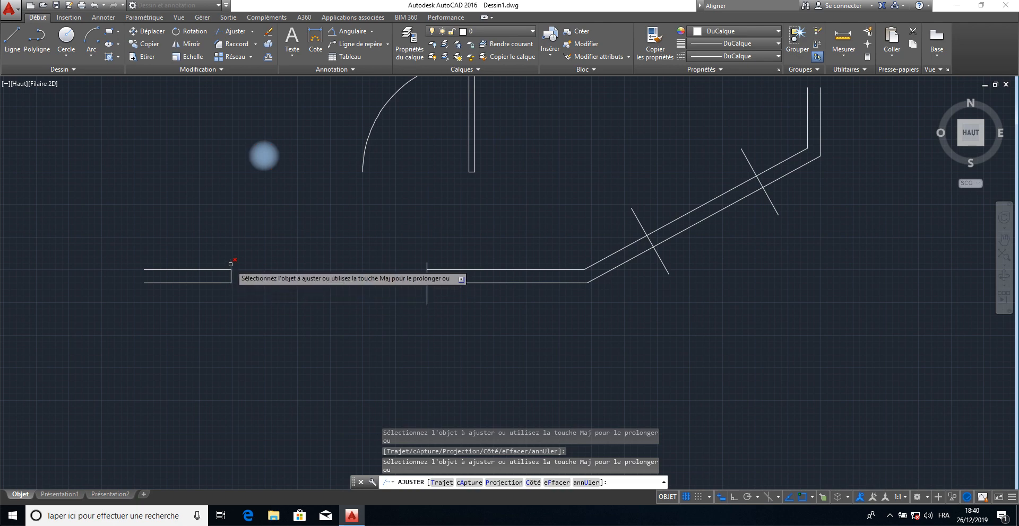
click(425, 263)
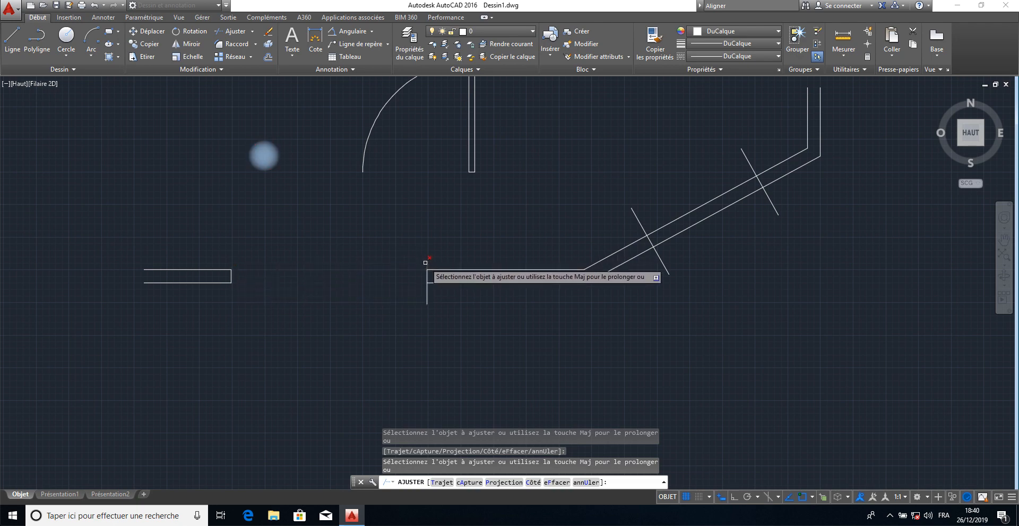
click(425, 296)
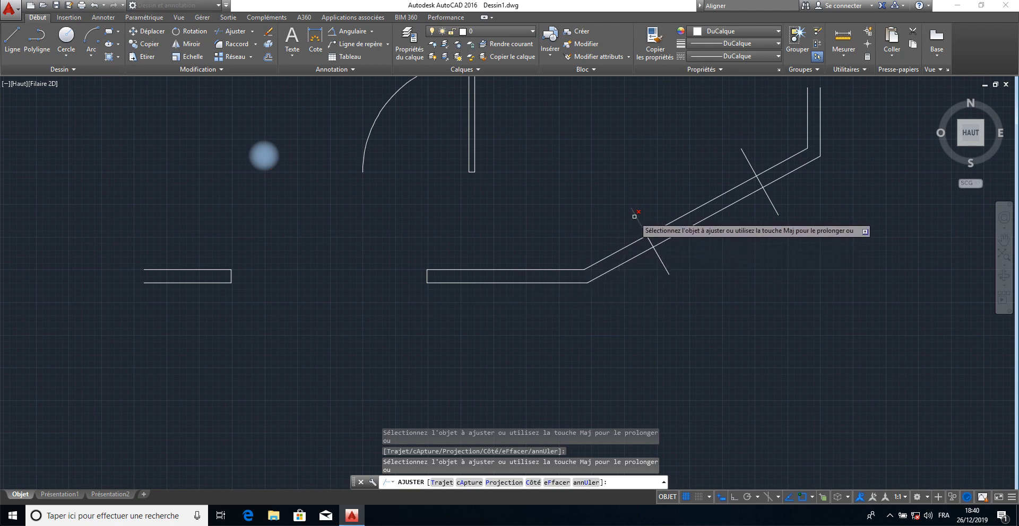
Trim the sloping wall lines between the two oblique marks and the marks' projecting ends, and end the Trim command.
click(657, 252)
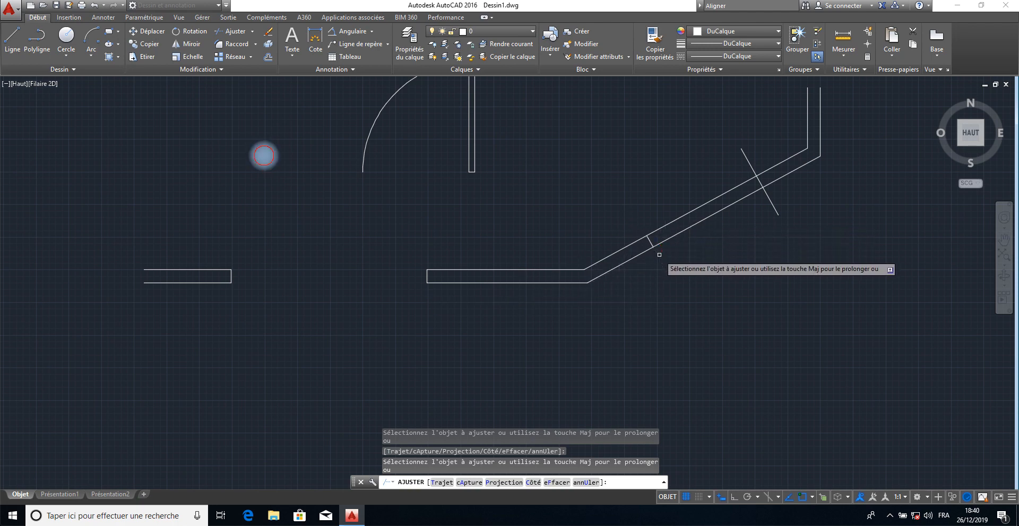
click(710, 170)
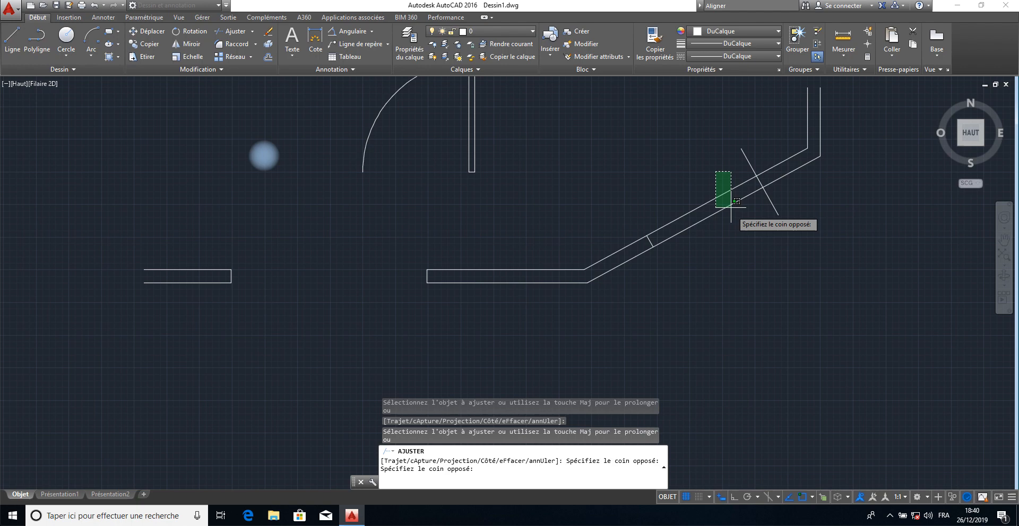
click(709, 237)
click(750, 164)
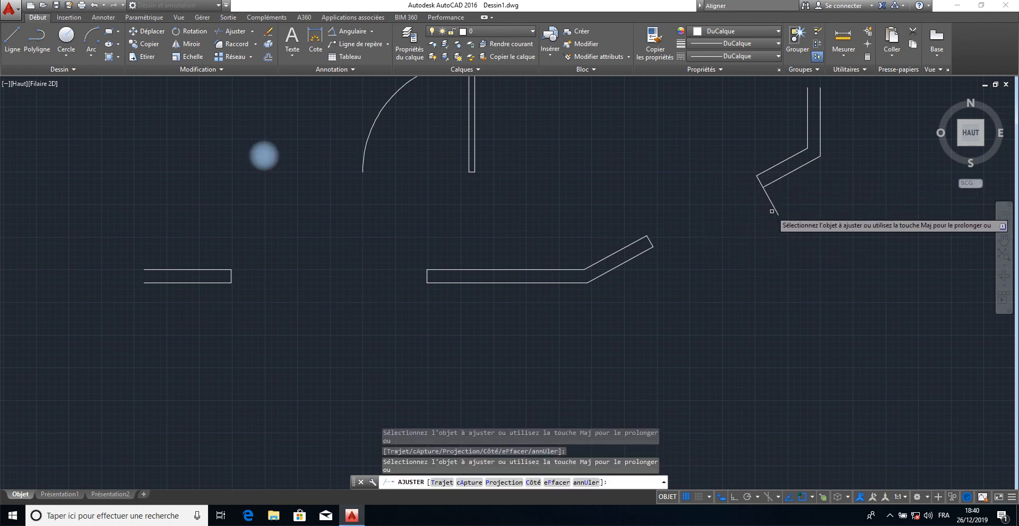
click(773, 207)
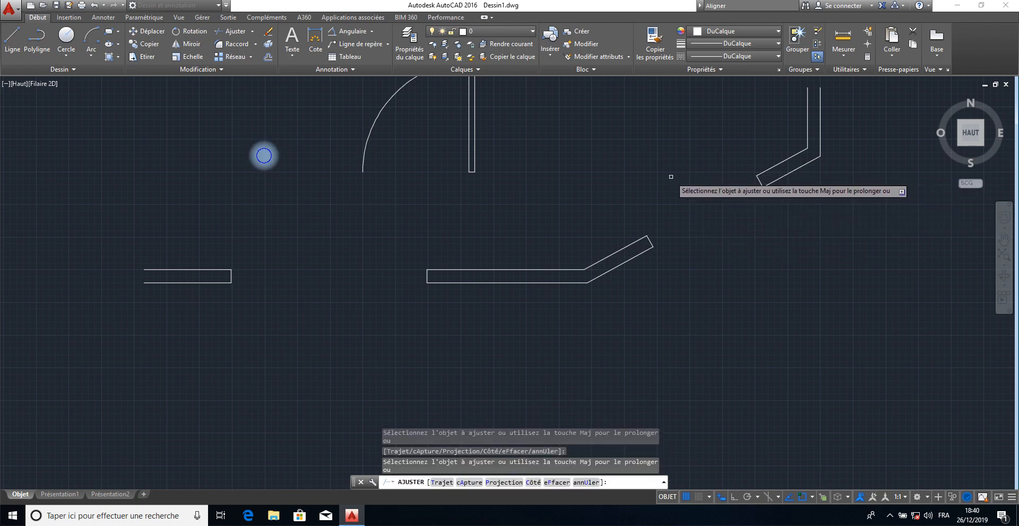
right_click(691, 185)
click(691, 185)
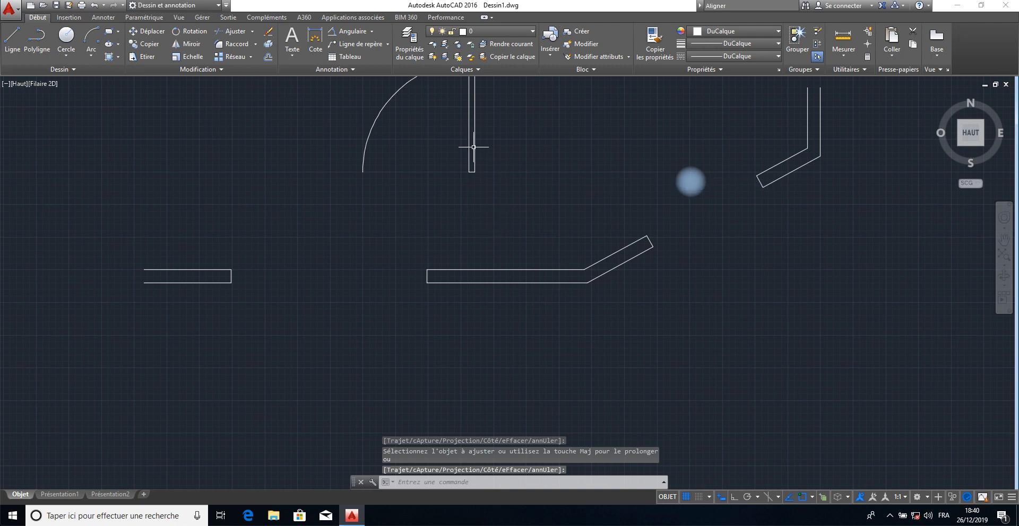
Flip the dynamic door block horizontally so its leaf and hinge change sides, and deselect it.
scroll(457, 164, up, 1)
scroll(465, 173, down, 3)
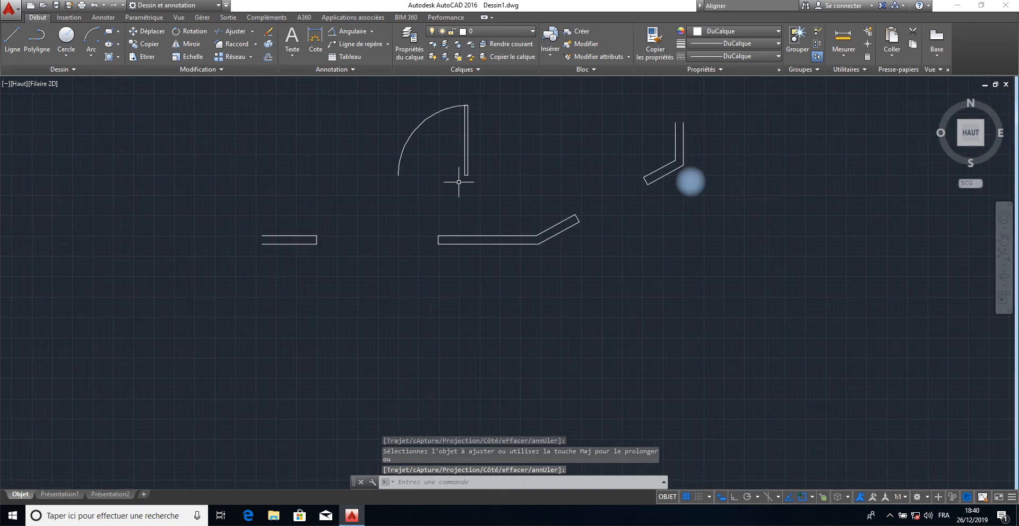
click(473, 169)
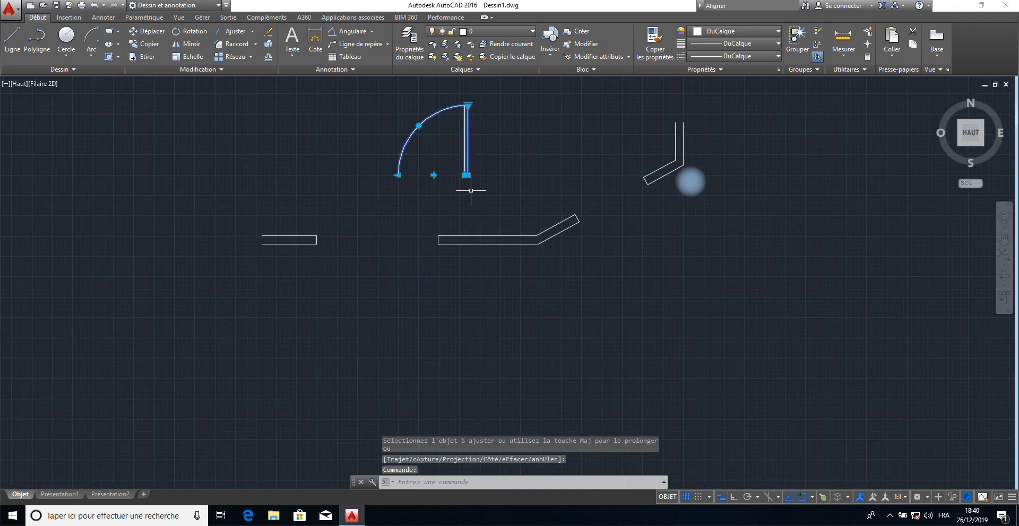
click(435, 175)
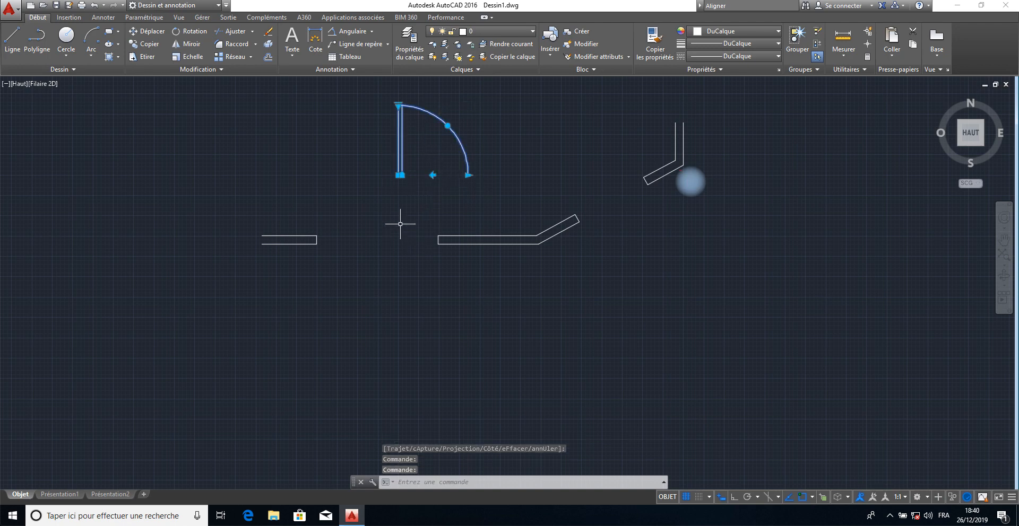
mouse_move(407, 192)
middle_down()
mouse_move(428, 302)
mouse_move(463, 385)
mouse_move(447, 256)
mouse_move(421, 336)
middle_up()
scroll(464, 385, up, 4)
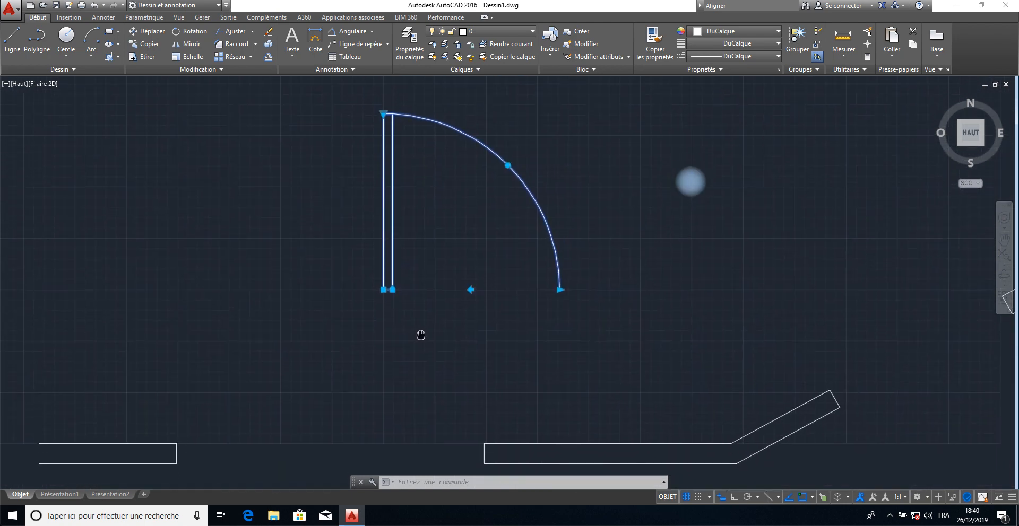
scroll(421, 336, down, 2)
key(Escape)
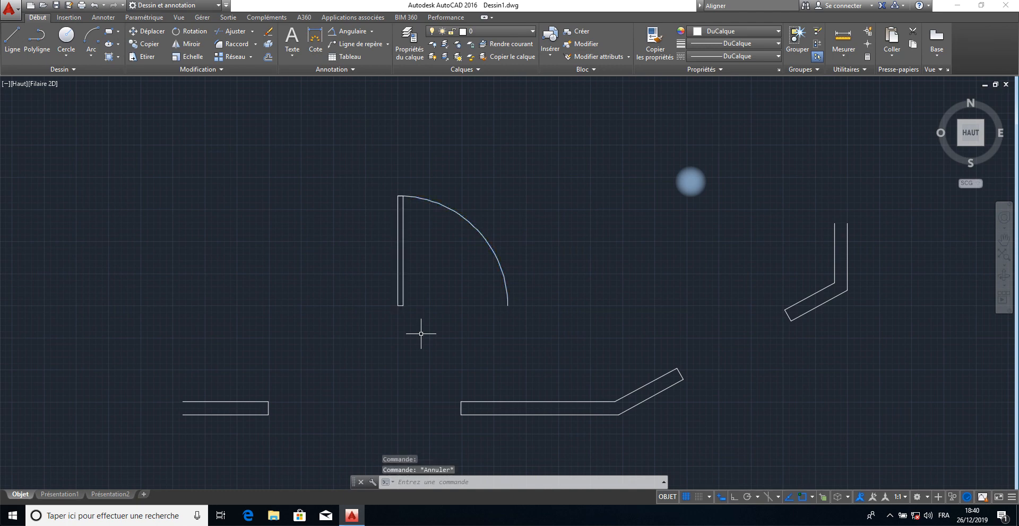
Try moving the door block by its hinge corner onto the upper corner of the wall end beside the horizontal opening.
click(397, 290)
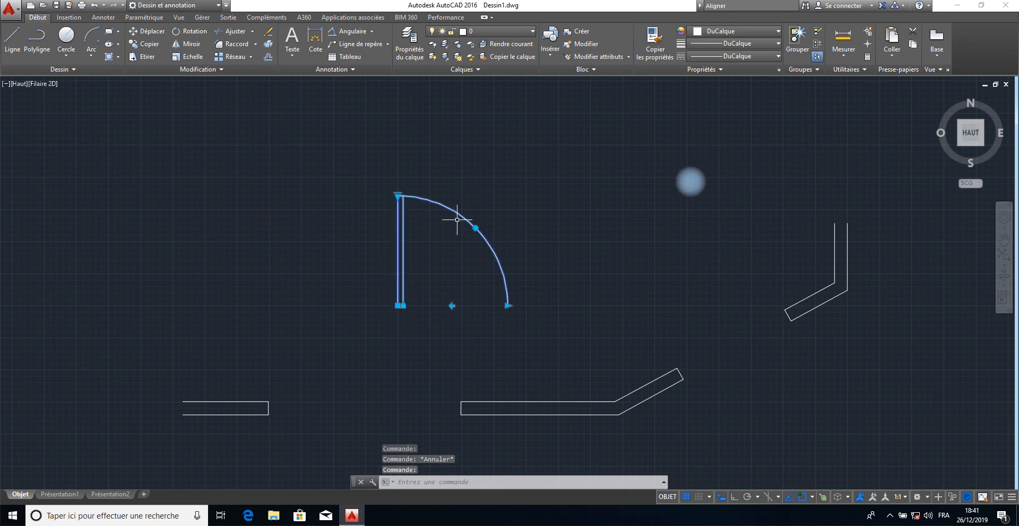
click(397, 306)
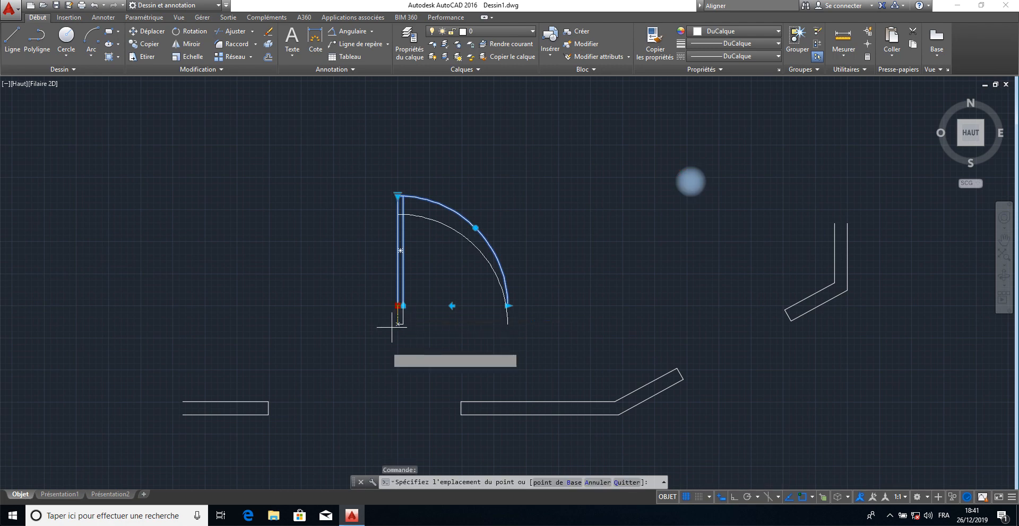
click(272, 398)
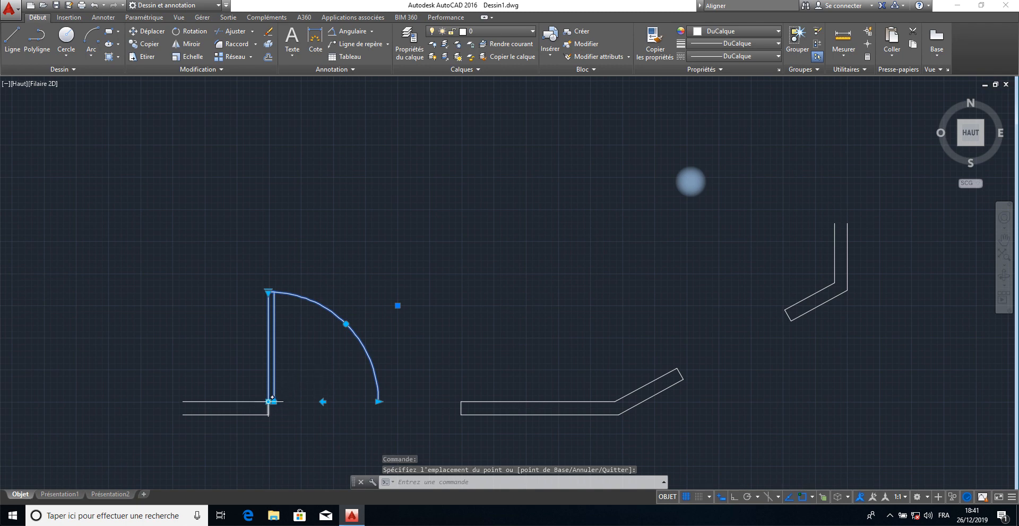
Try moving the door by the same corner onto the sloping wall's cut end, and undo both door moves.
click(270, 402)
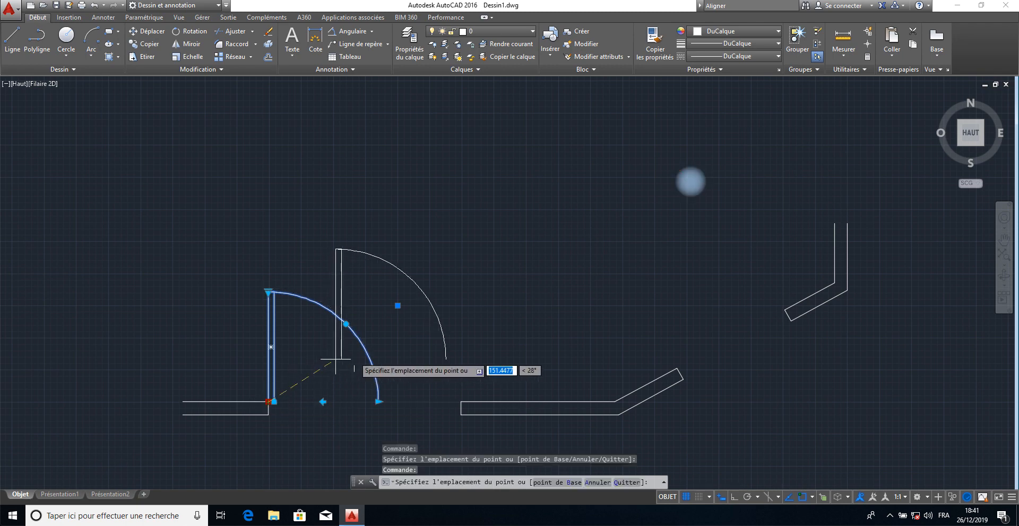
click(679, 366)
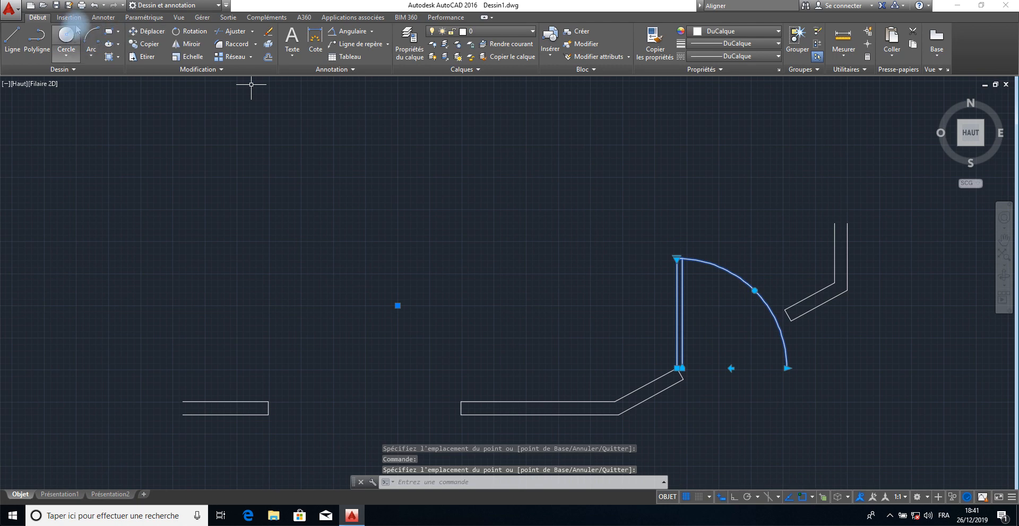
click(94, 6)
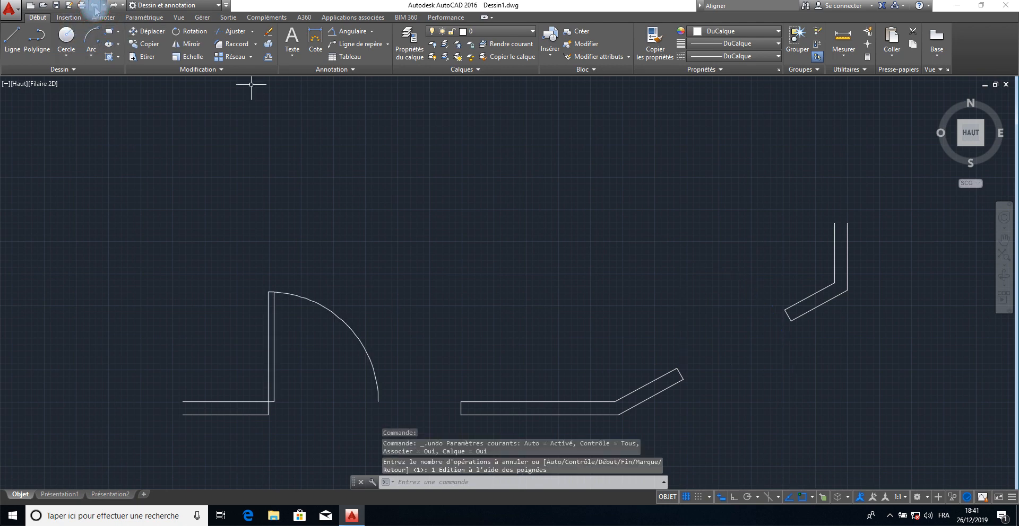
click(94, 6)
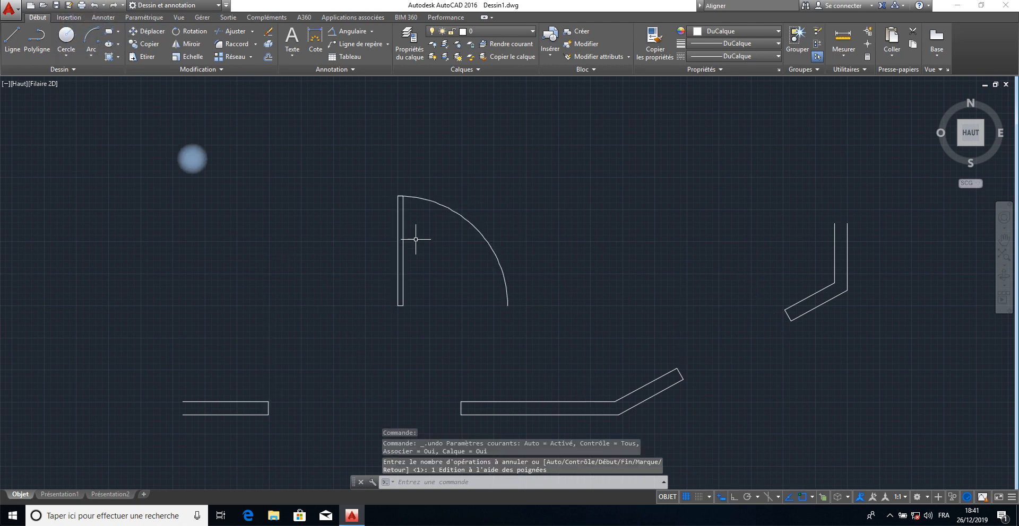
Move the door by its alignment point onto the upper corner of the sloping wall's cut end, aligning it with the wall.
click(402, 271)
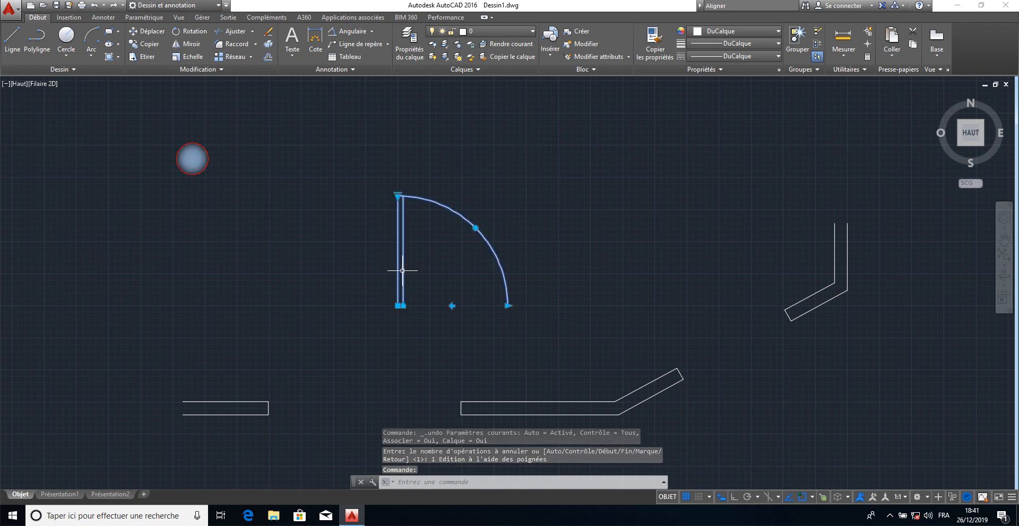
click(403, 305)
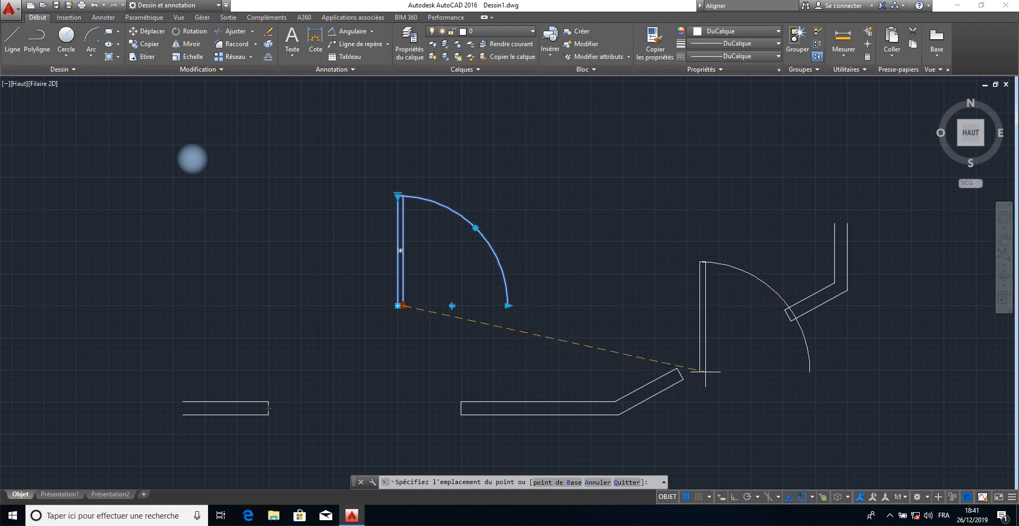
click(678, 366)
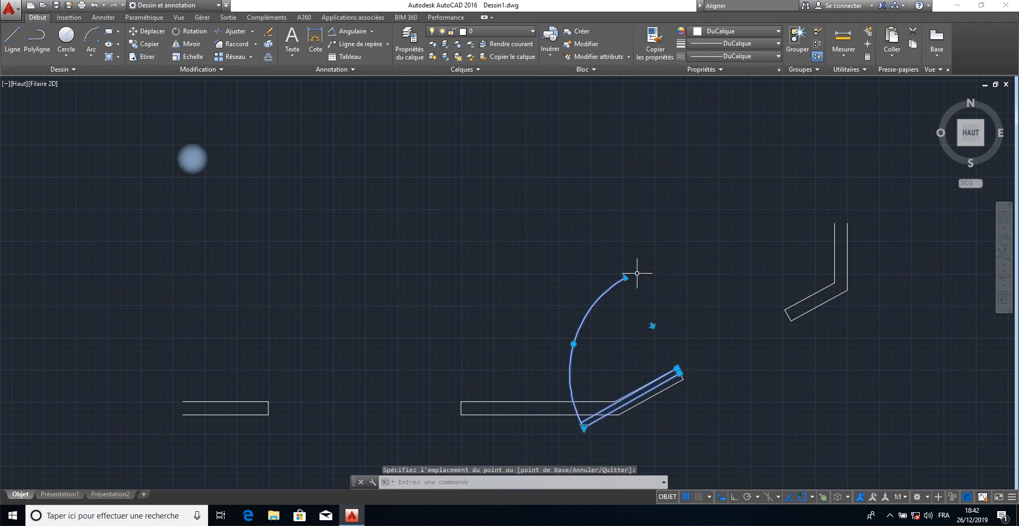
Rotate the door so its swing spans the oblique opening, and stretch its width to the upper corner of the opposite wall end.
click(573, 344)
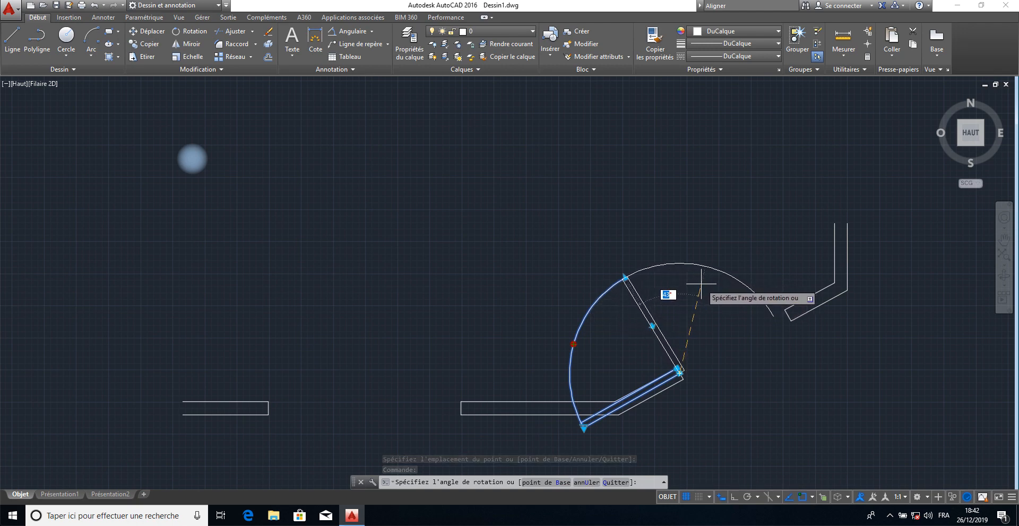
click(701, 284)
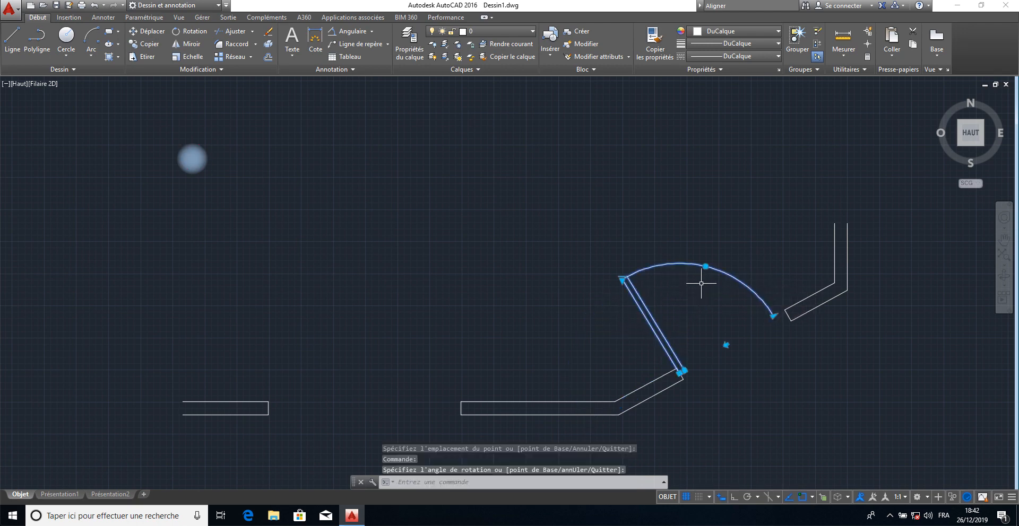
click(773, 316)
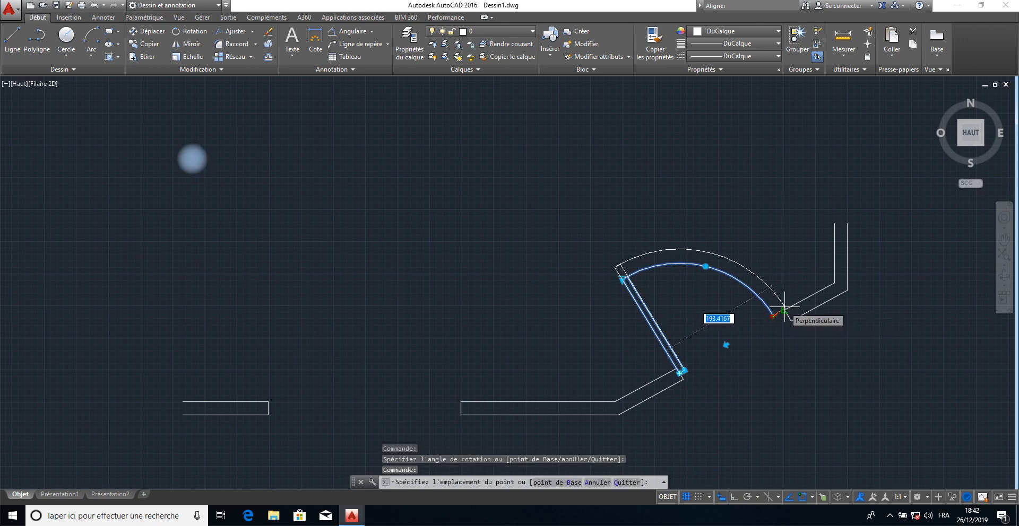
scroll(688, 362, up, 2)
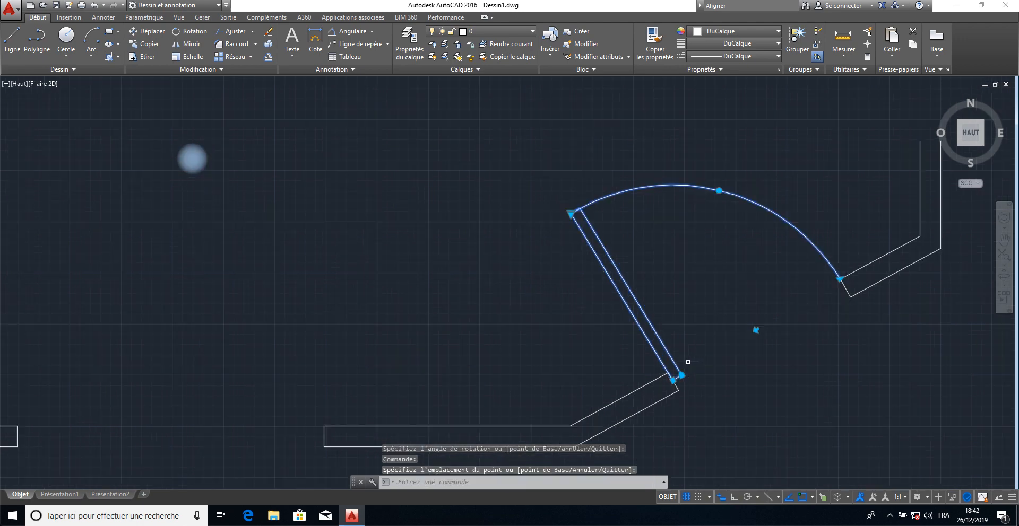
Try to shift the door's hinge end onto the sloping wall's corner using its insertion and alignment points, and deselect it.
click(672, 381)
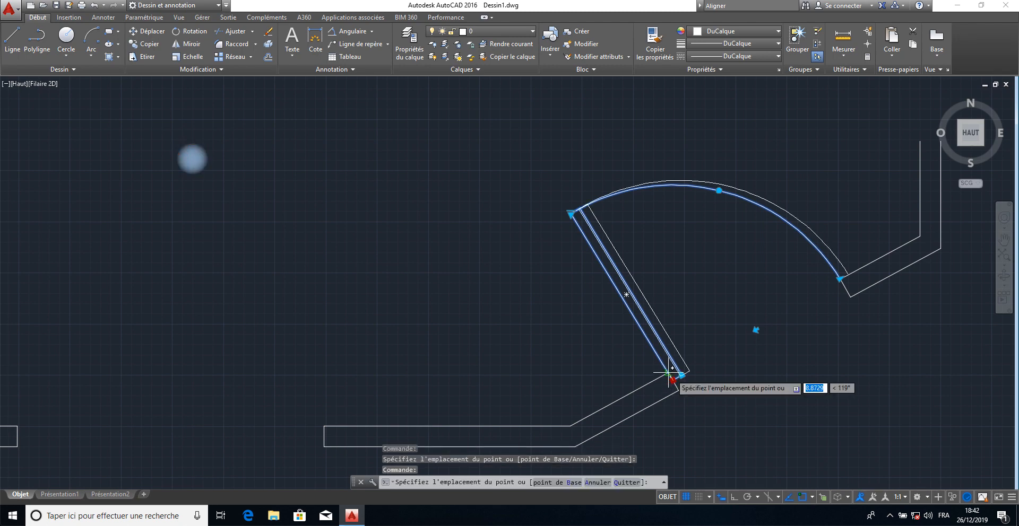
click(668, 373)
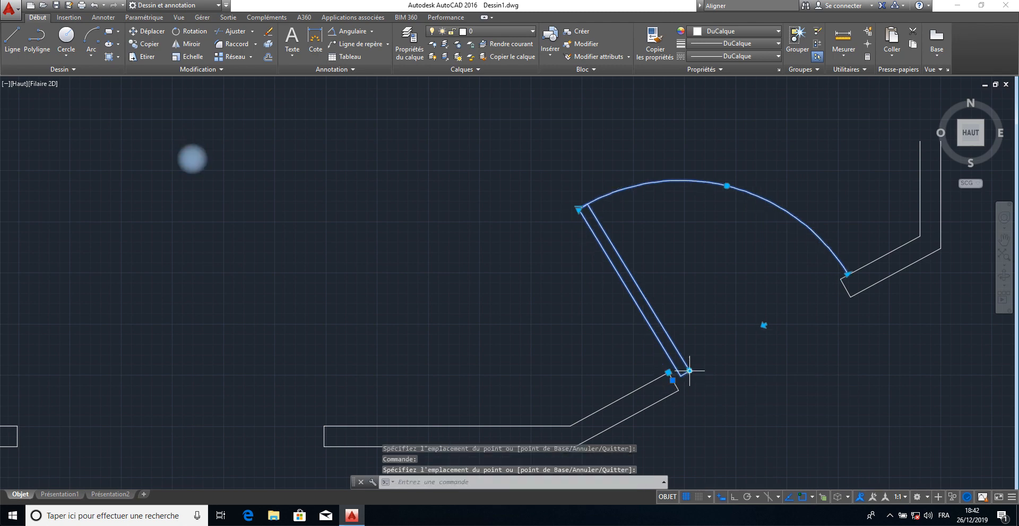
click(689, 371)
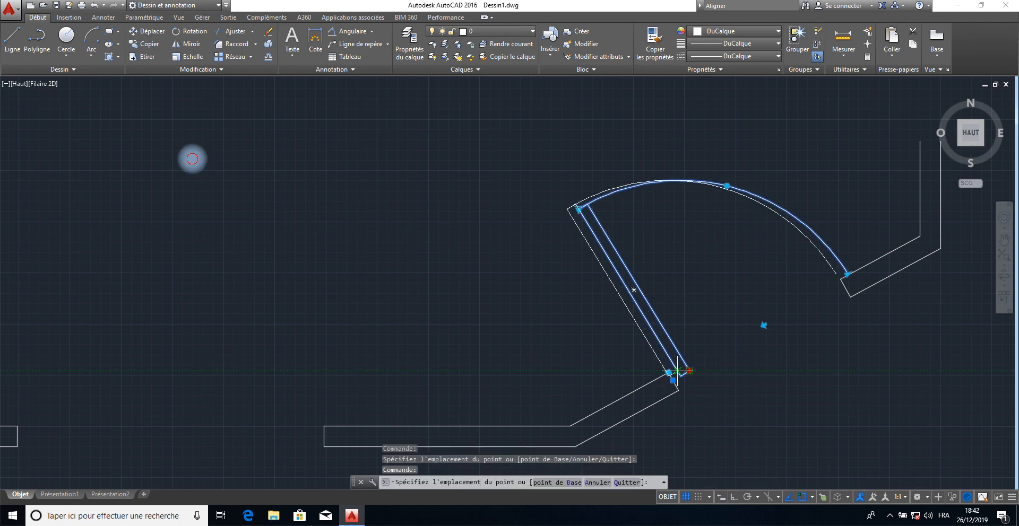
click(677, 371)
click(670, 375)
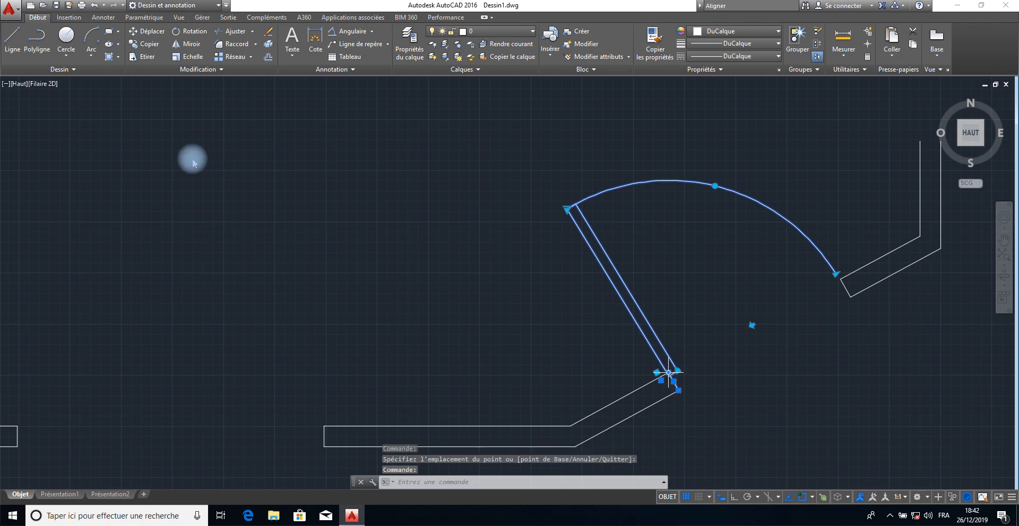
key(Escape)
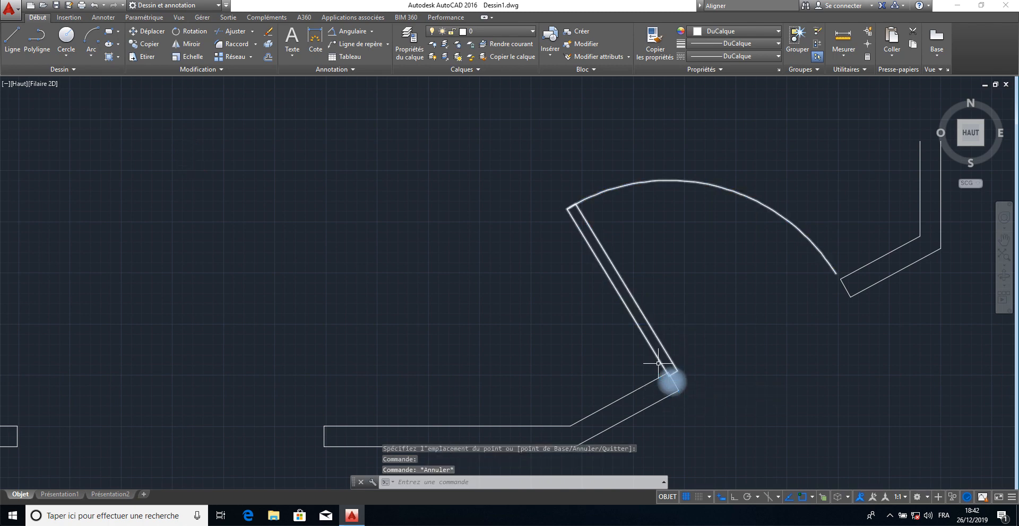
click(654, 349)
key(Escape)
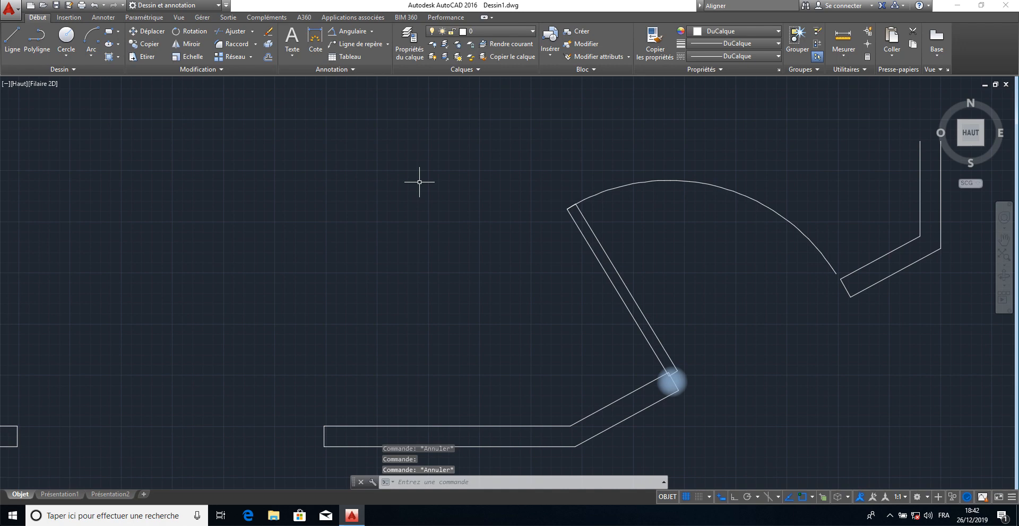
Undo the last adjustments of the door's hinge end and the zoom made before them.
click(95, 7)
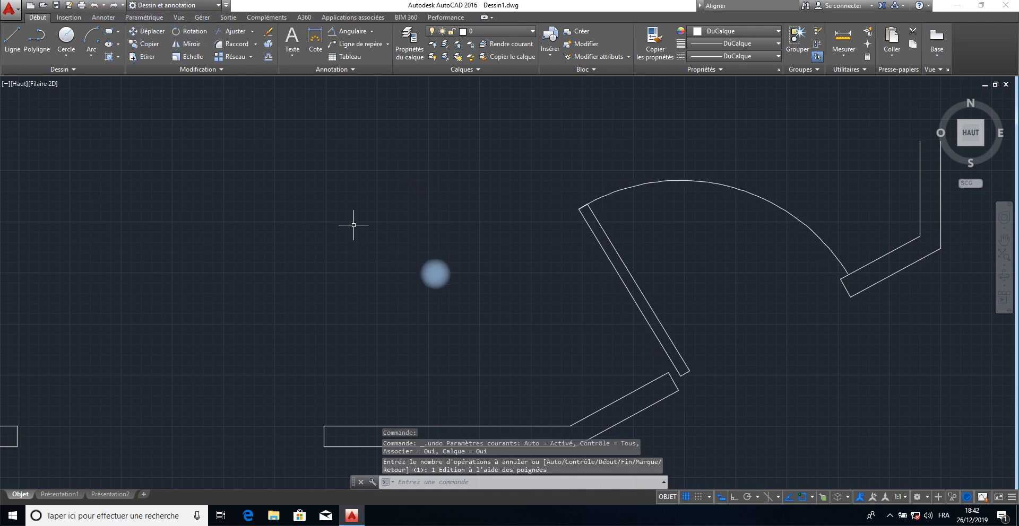
click(679, 349)
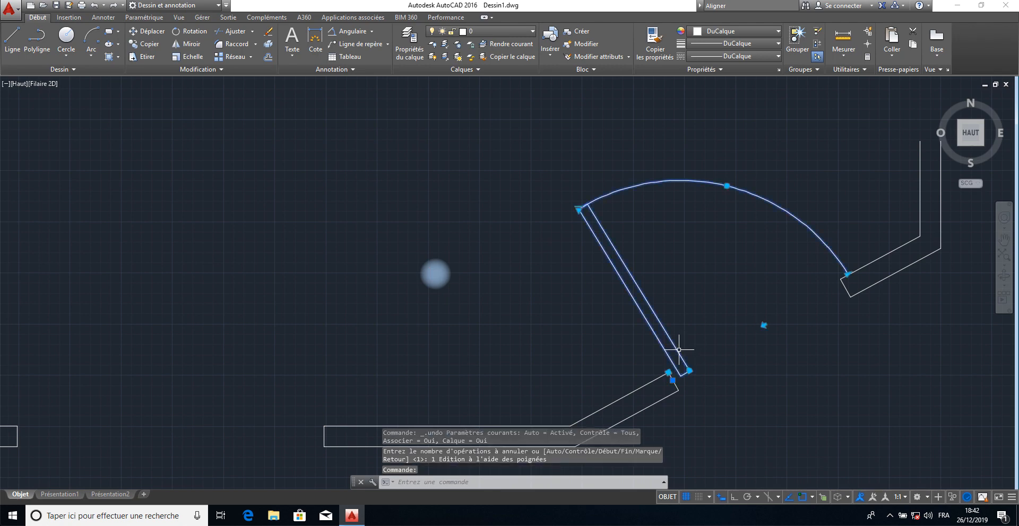
click(96, 6)
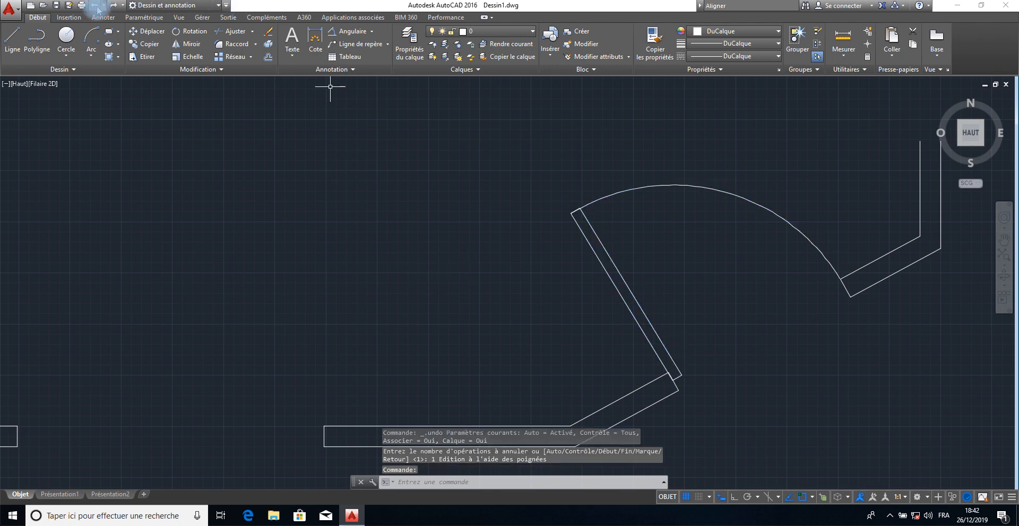
click(96, 6)
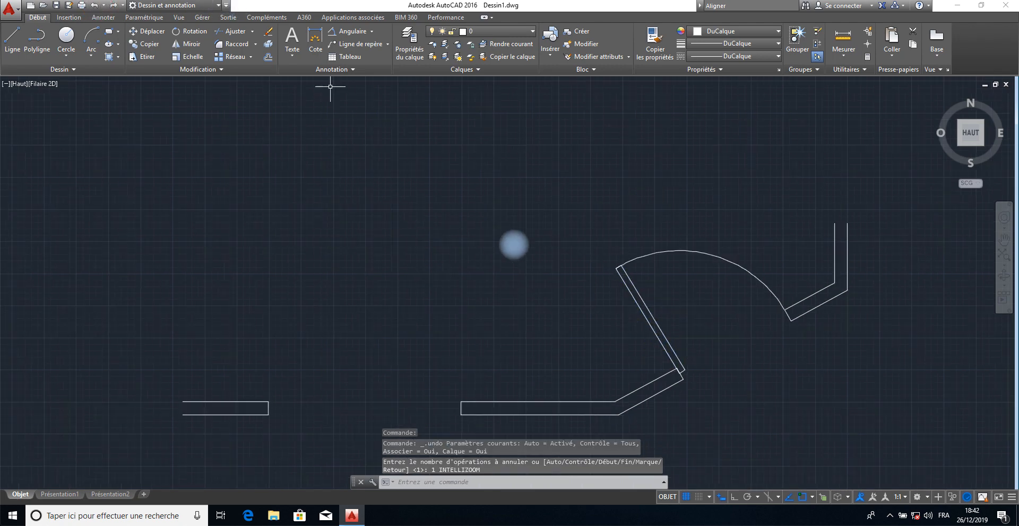
Move the stretched door by its alignment point so its hinge corner sits on the sloping wall's upper corner, and deselect it.
click(670, 343)
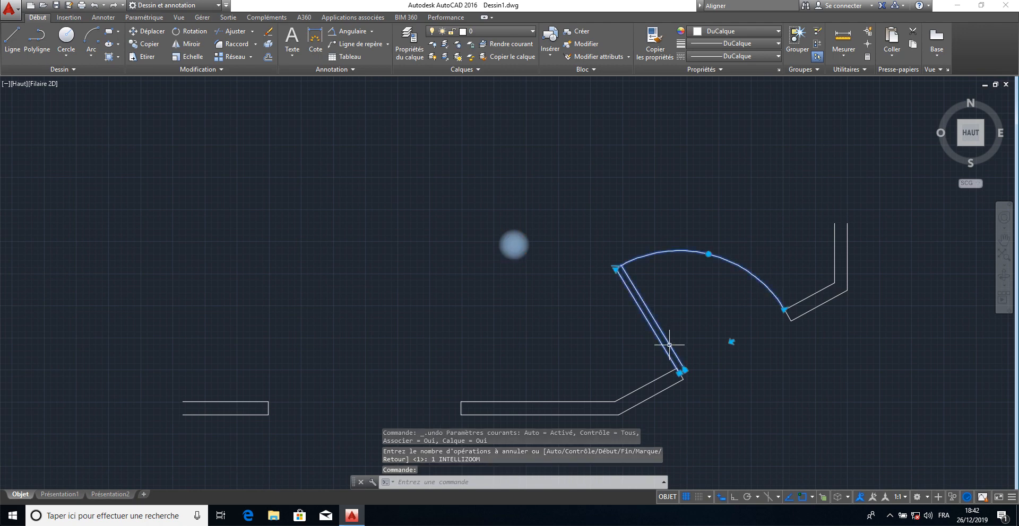
click(680, 374)
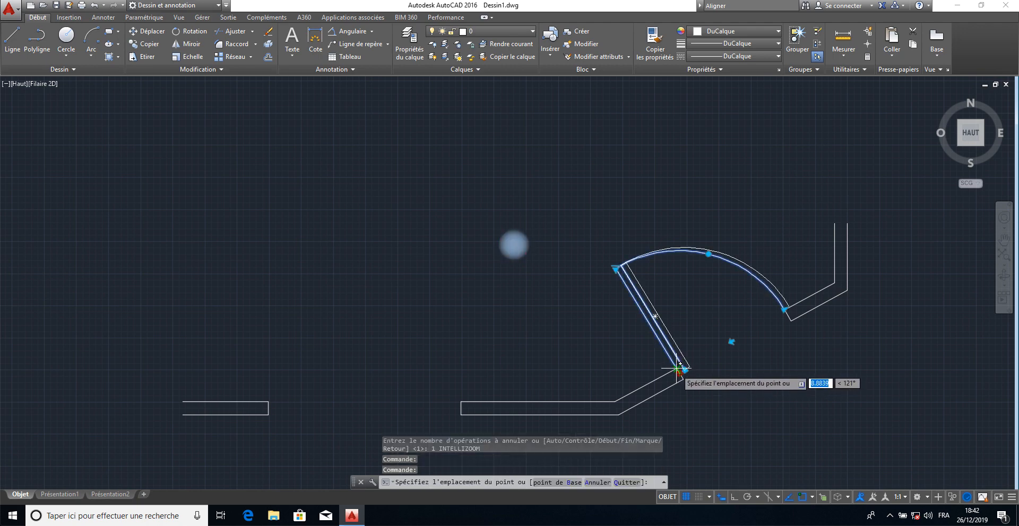
scroll(680, 366, up, 5)
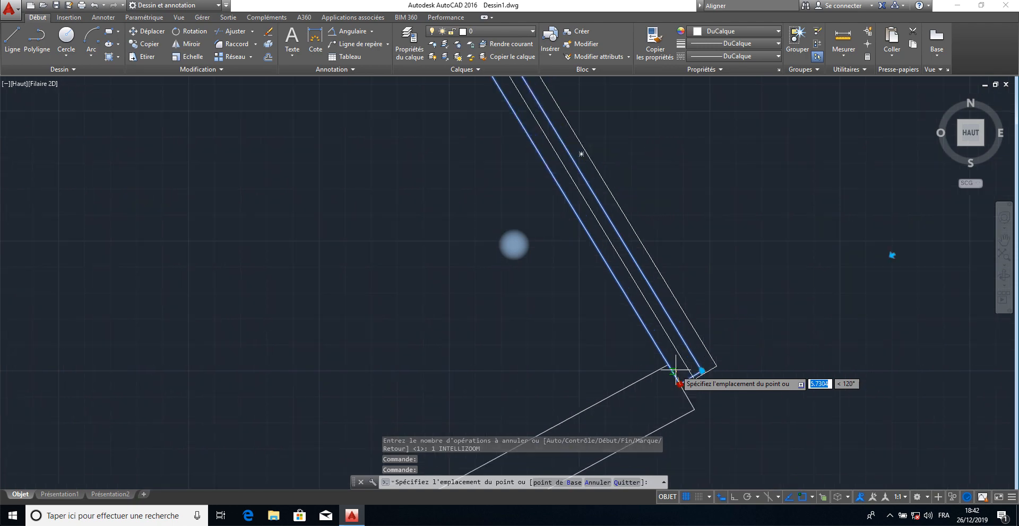
scroll(616, 222, up, 4)
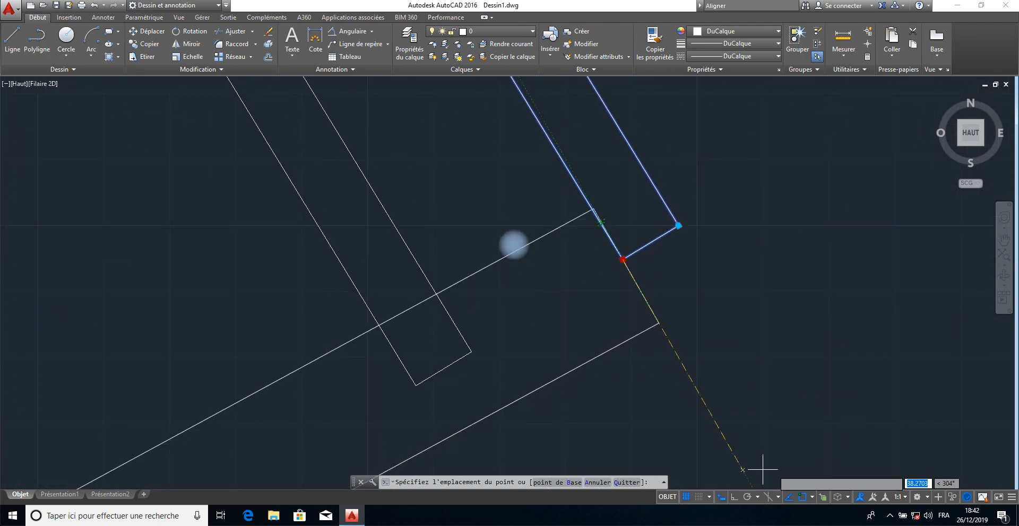
key(Escape)
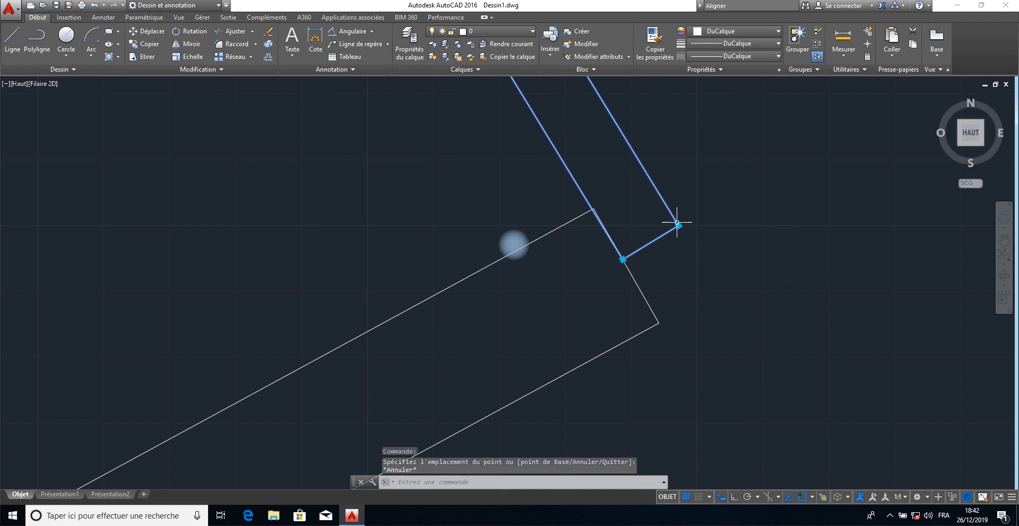
click(678, 225)
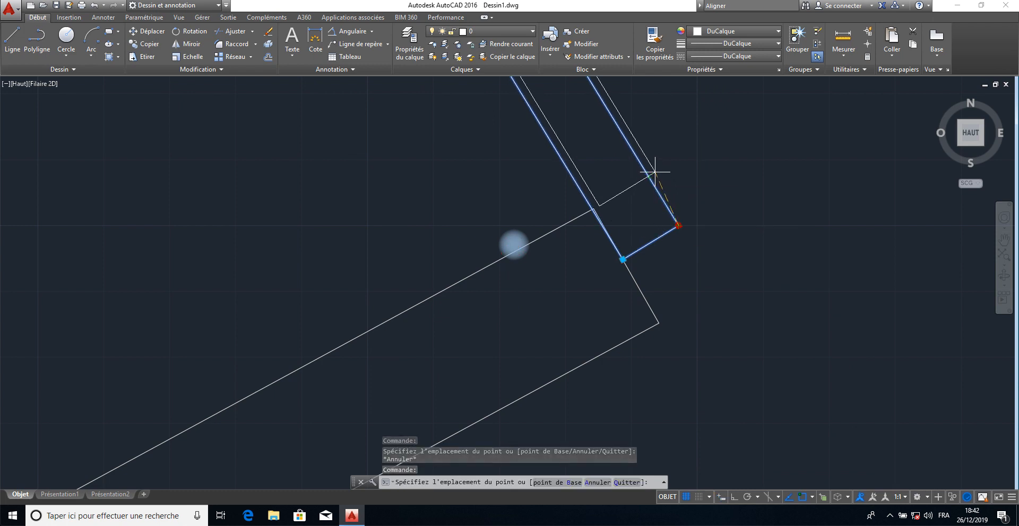
click(655, 173)
key(Escape)
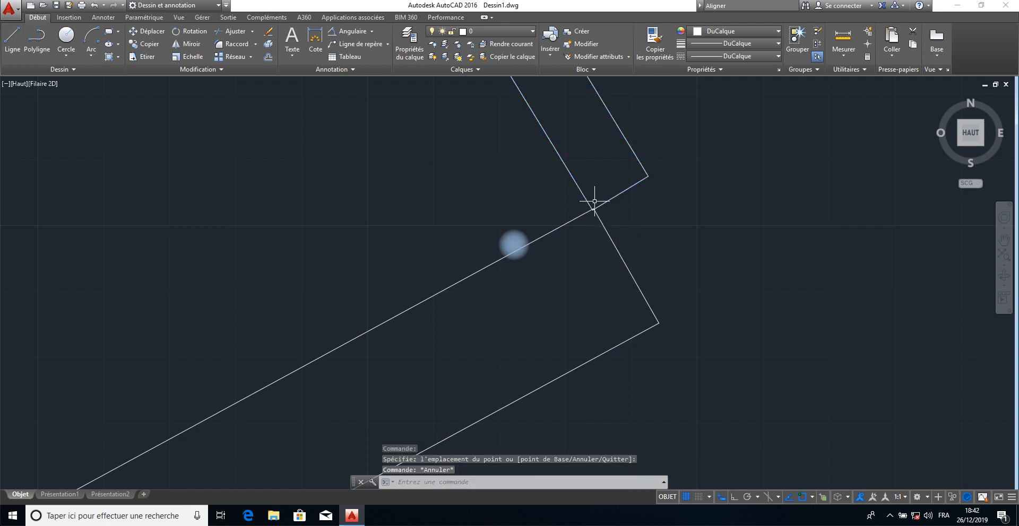
click(592, 210)
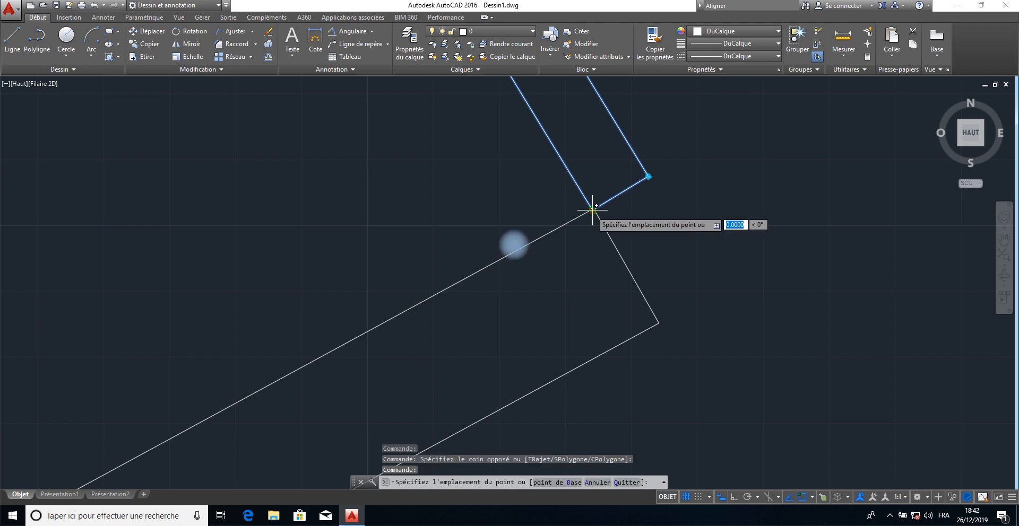
click(593, 210)
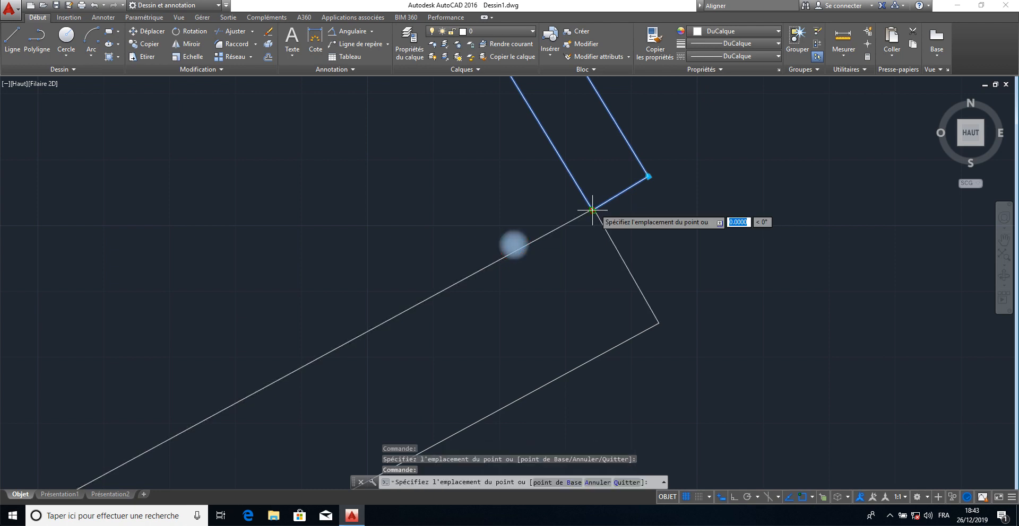
key(Escape)
key(Escape)
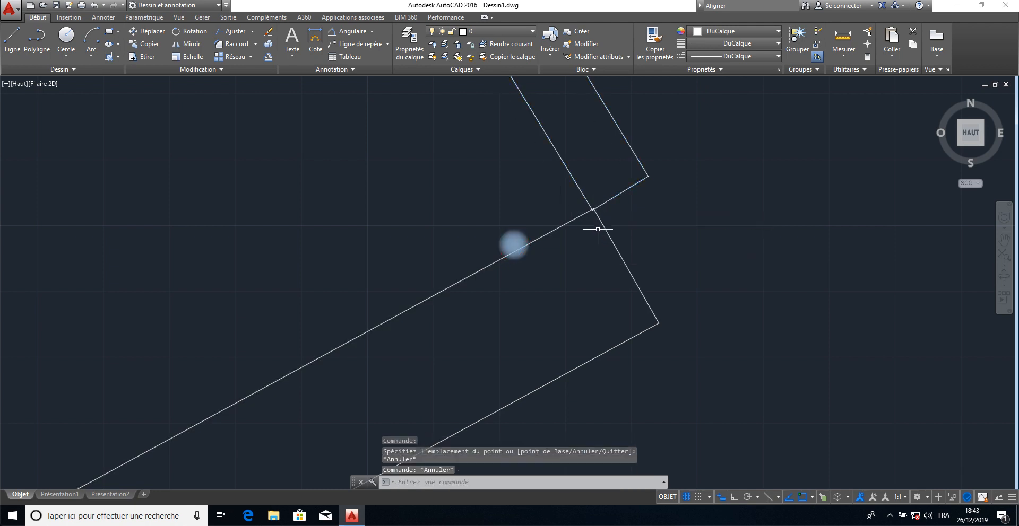
scroll(598, 229, down, 10)
scroll(598, 230, up, 4)
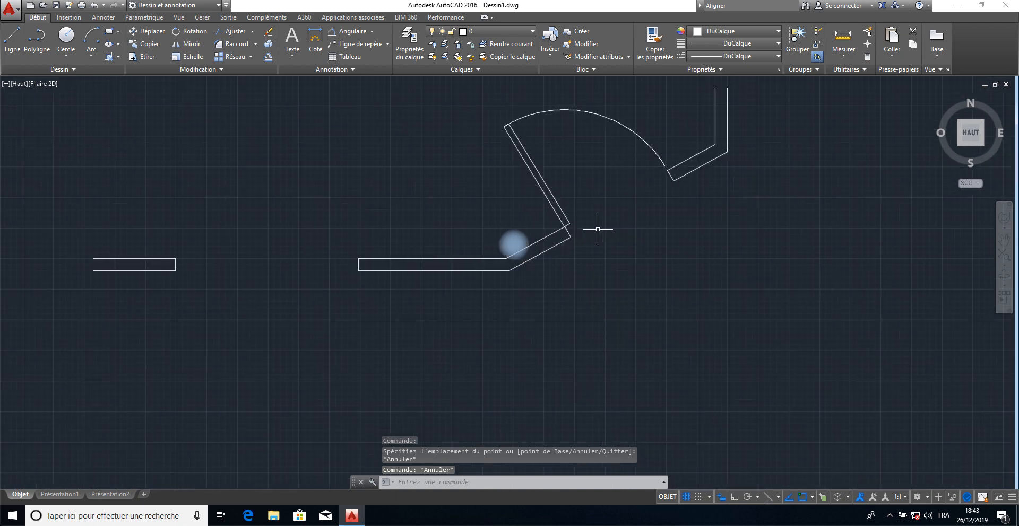
Move the door by its hinge-end point, with the corner touching the wall as base point, onto the sloping wall's lower end corner.
scroll(598, 229, up, 2)
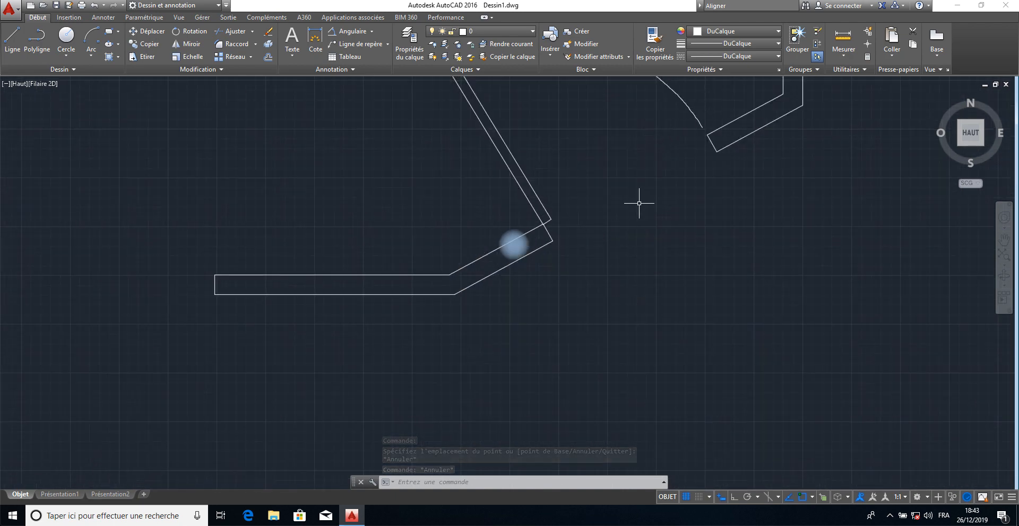
mouse_move(639, 203)
middle_down()
mouse_move(621, 264)
mouse_move(563, 376)
mouse_move(559, 363)
middle_up()
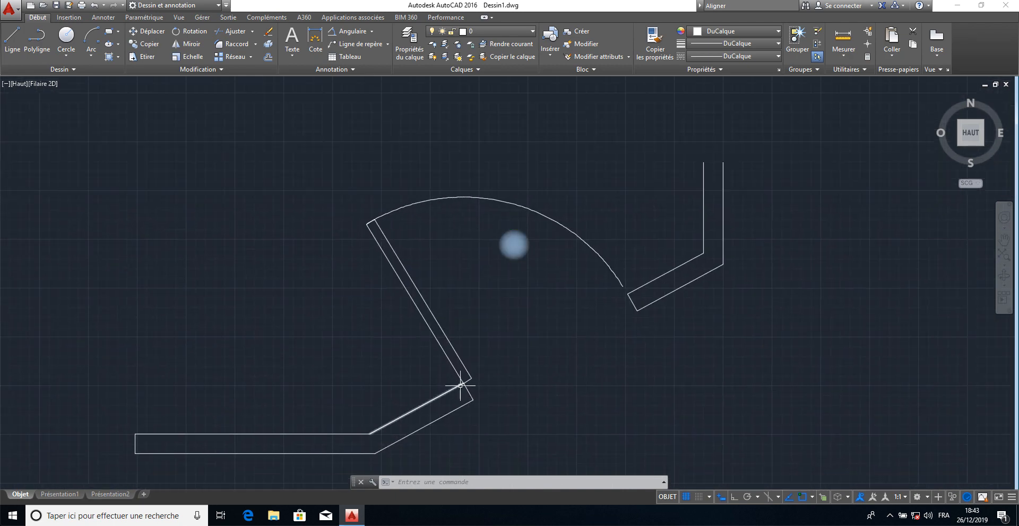
scroll(460, 386, up, 5)
scroll(461, 386, down, 5)
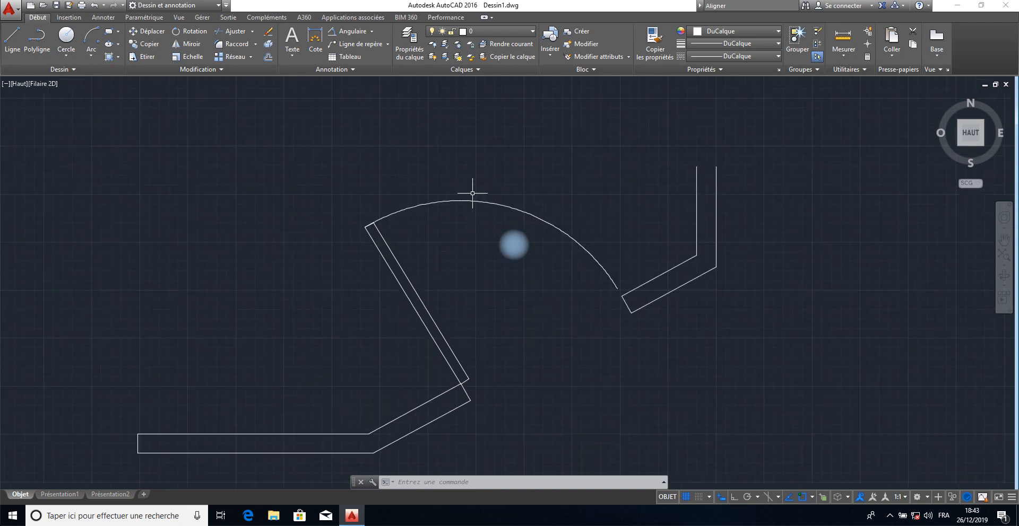
click(470, 200)
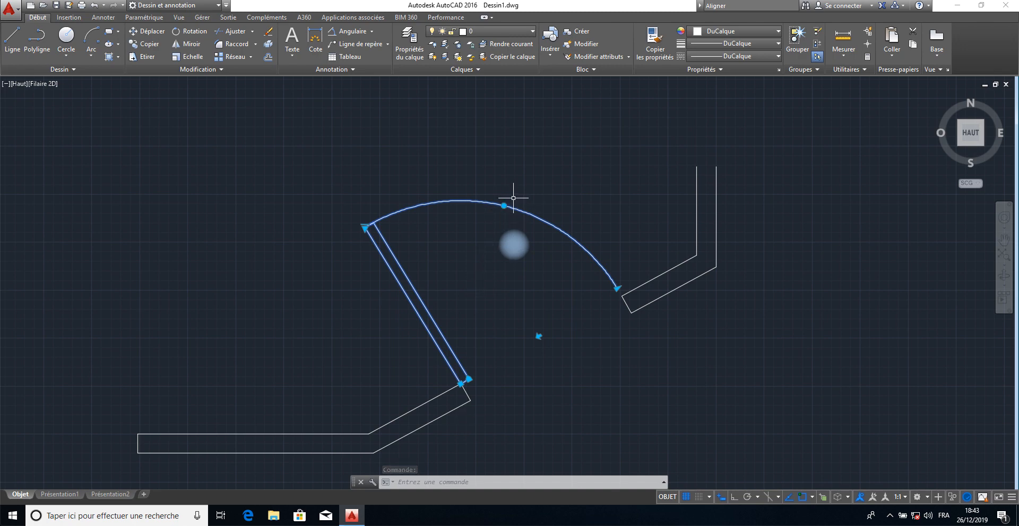
scroll(454, 338, up, 3)
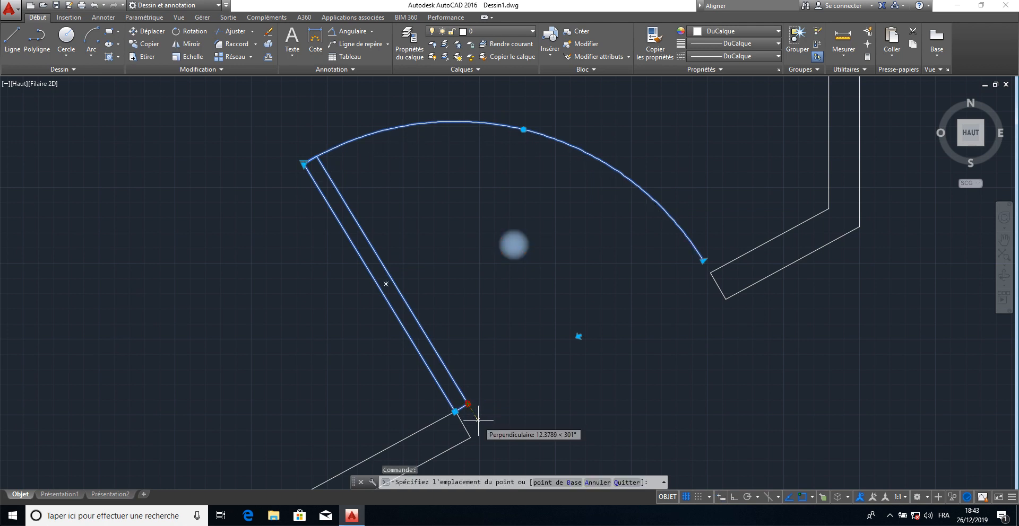
click(467, 404)
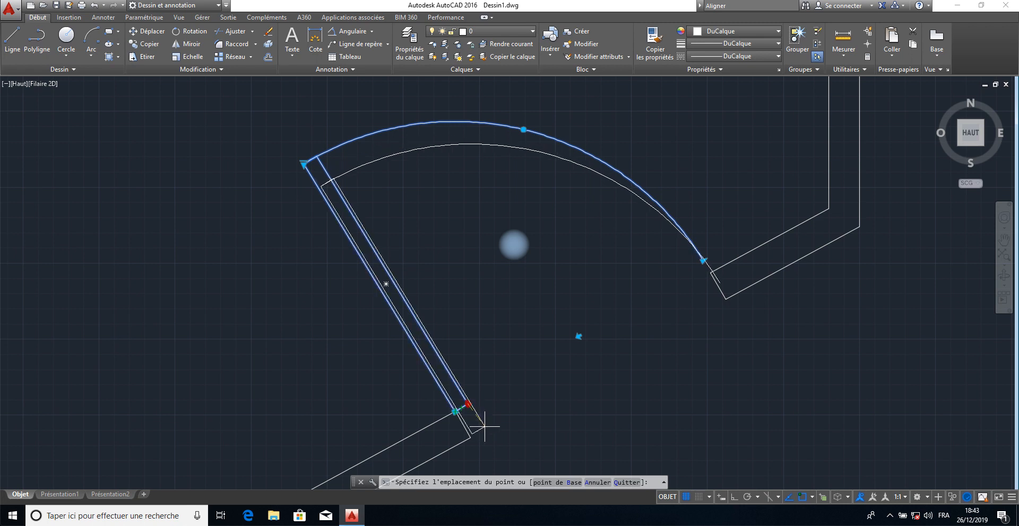
text(B)
key(Return)
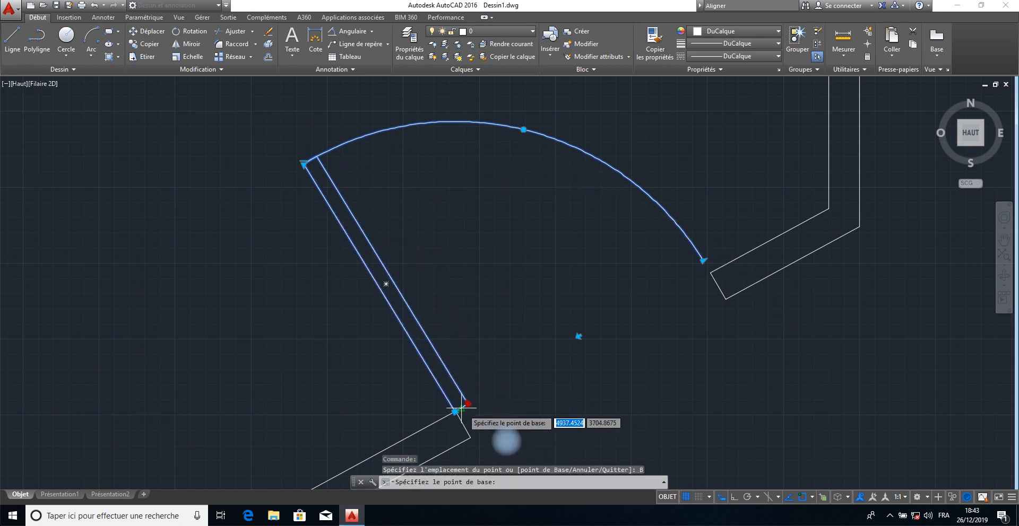
click(455, 410)
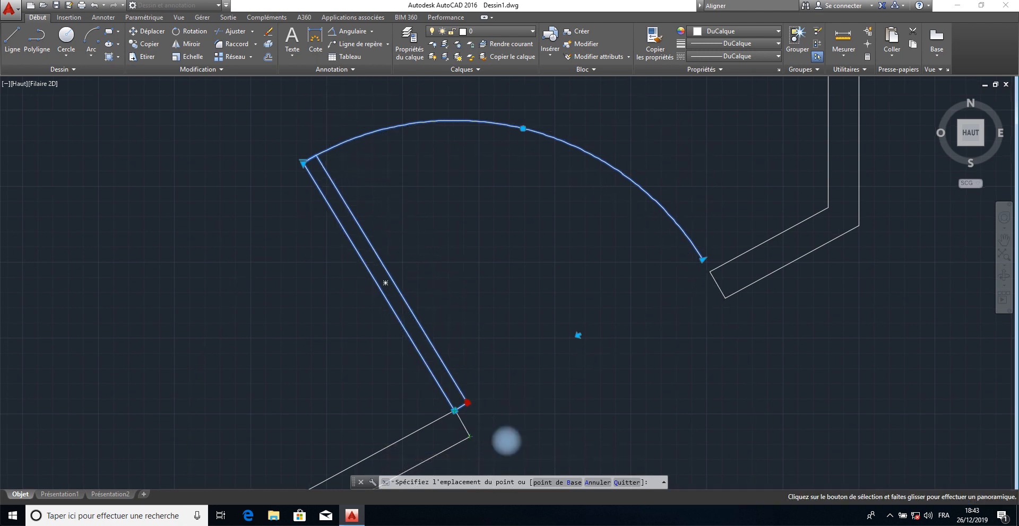
middle_drag(469, 377, 423, 237)
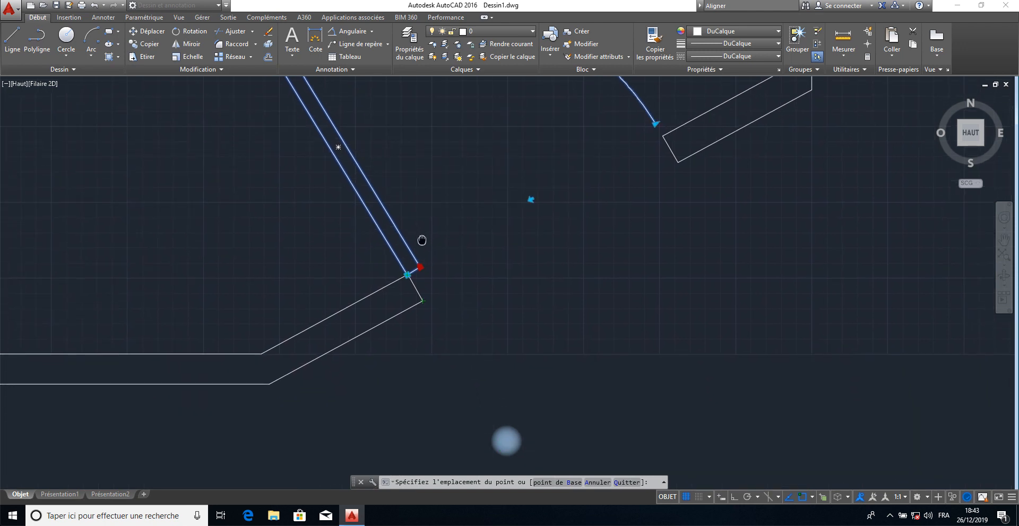
click(421, 301)
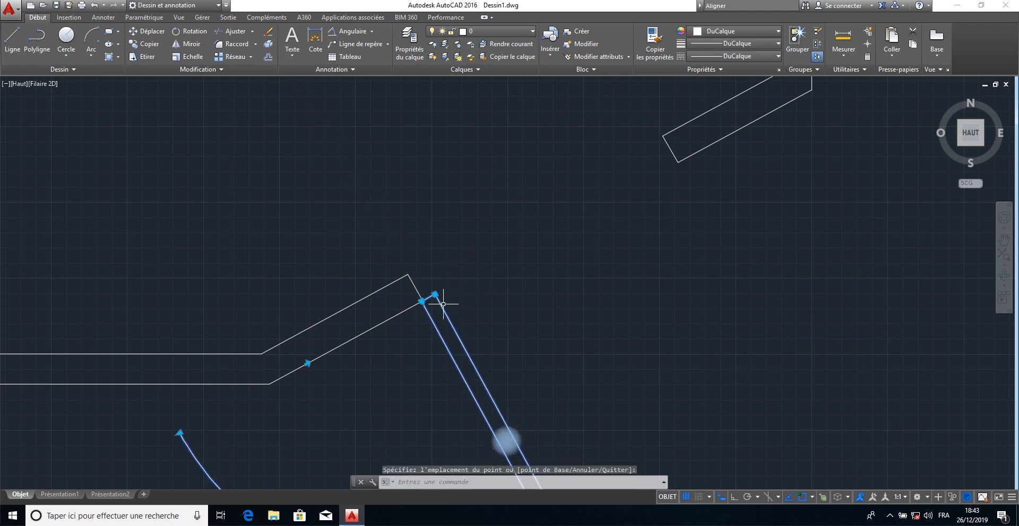
mouse_move(438, 282)
middle_down()
mouse_move(468, 82)
mouse_move(460, 125)
middle_up()
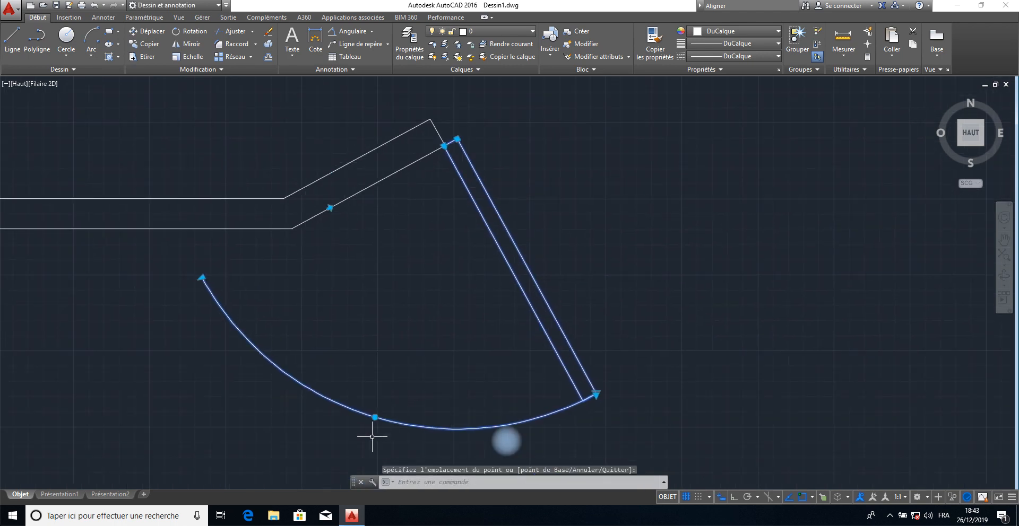
click(374, 418)
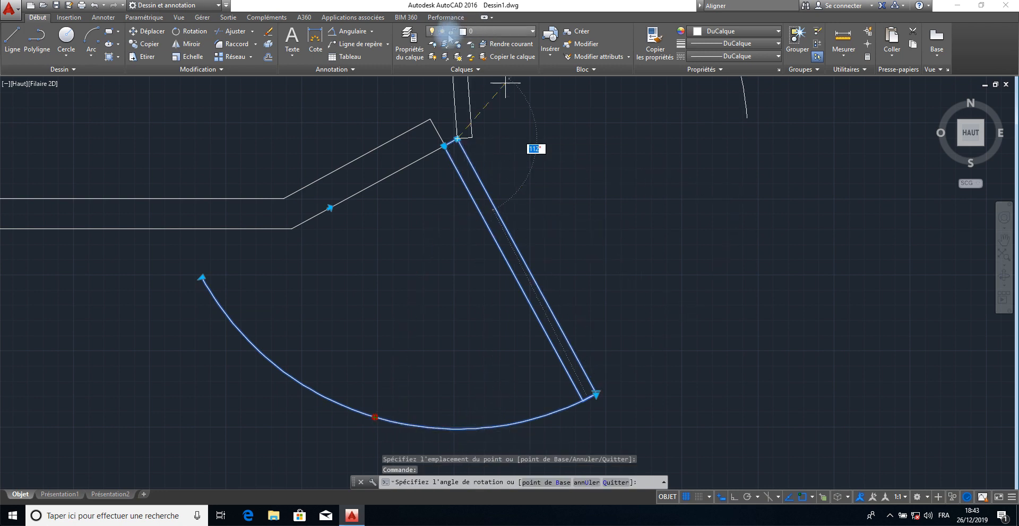
middle_drag(456, 98, 462, 173)
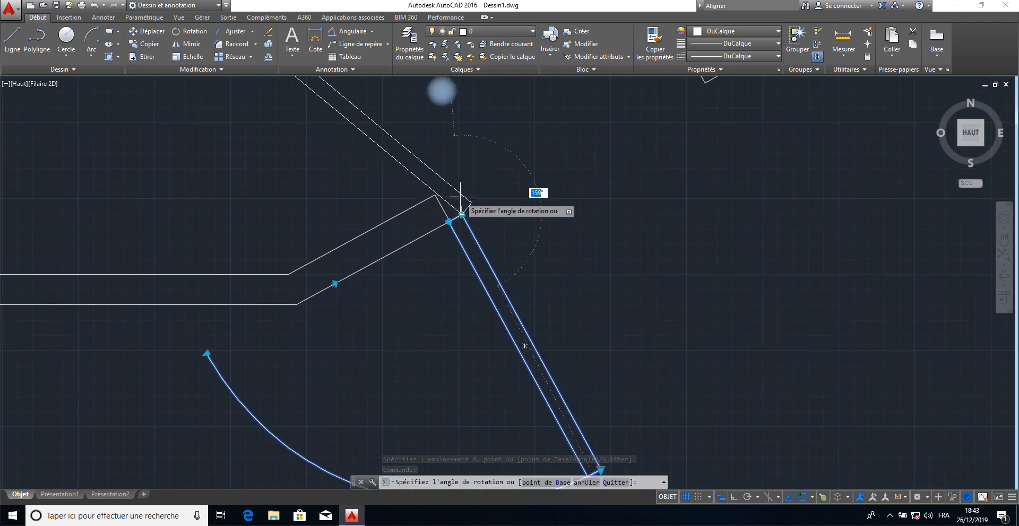
key(Escape)
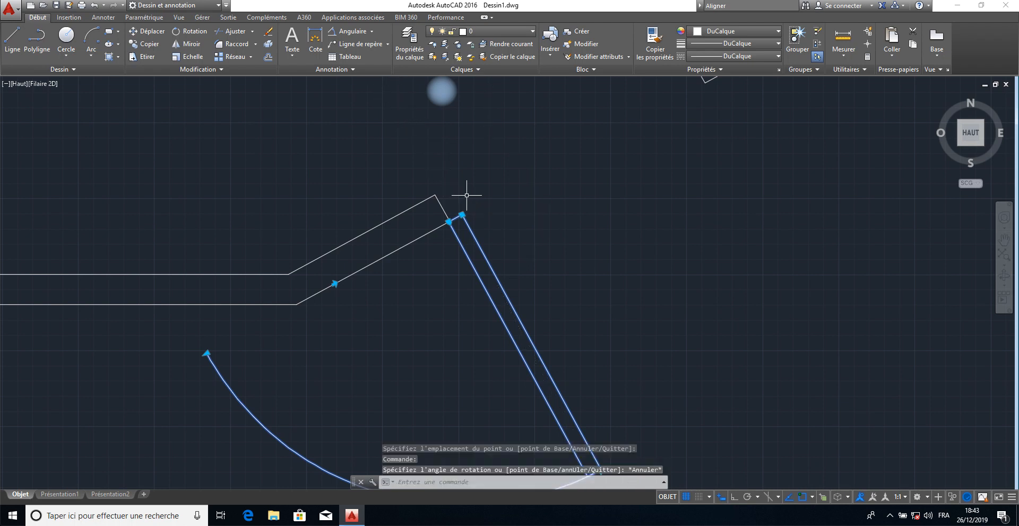
Try to shift the door's hinge corner up along the sloping wall's end edge, deselect the door and select it again.
click(449, 221)
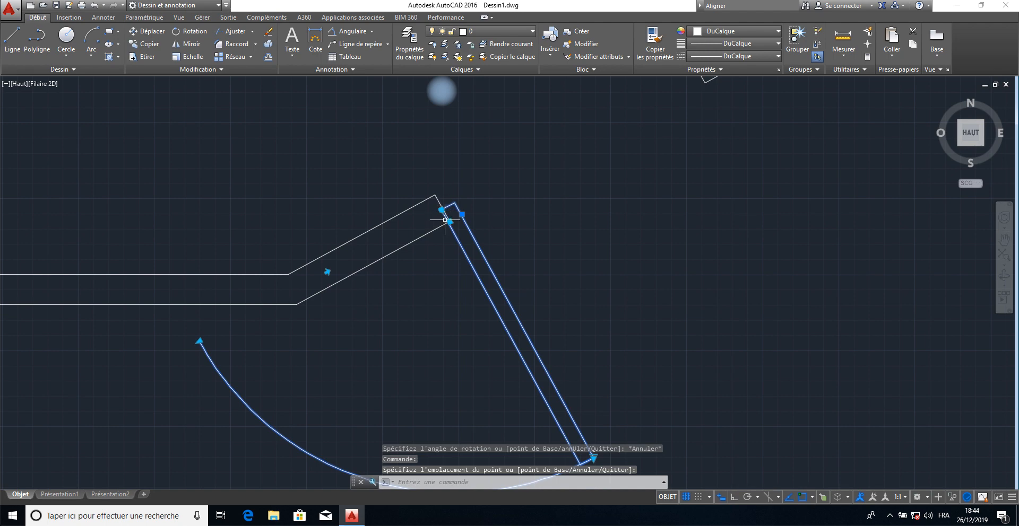
key(Escape)
scroll(405, 213, up, 4)
scroll(407, 215, down, 10)
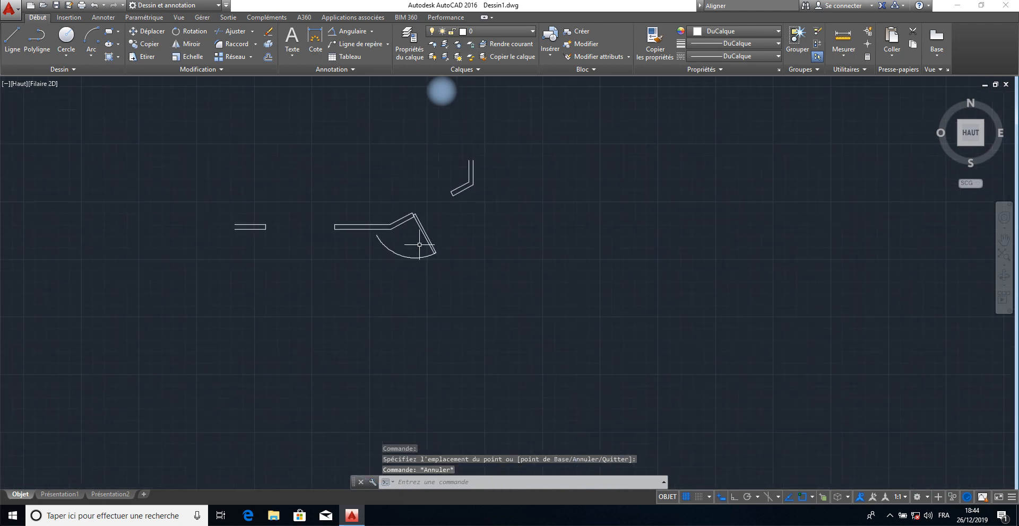
click(463, 212)
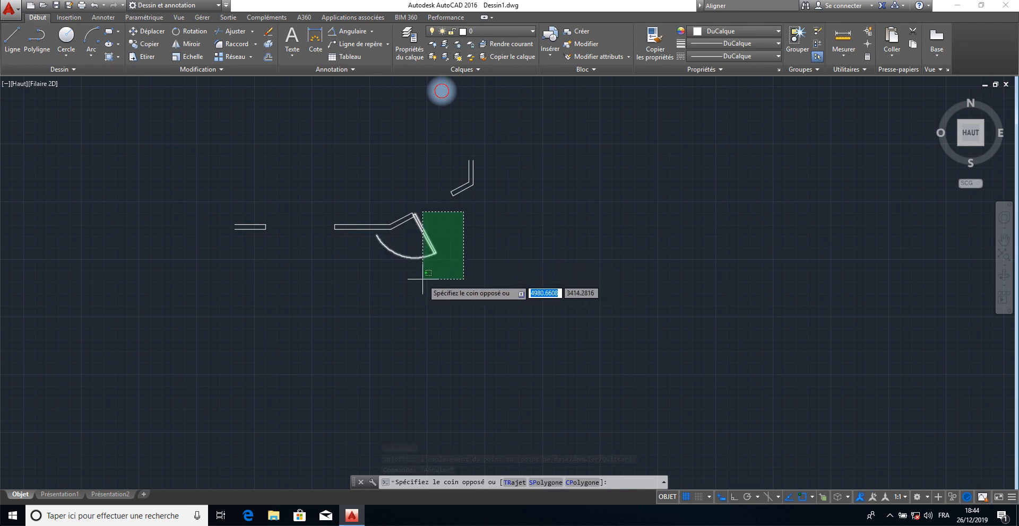
click(420, 277)
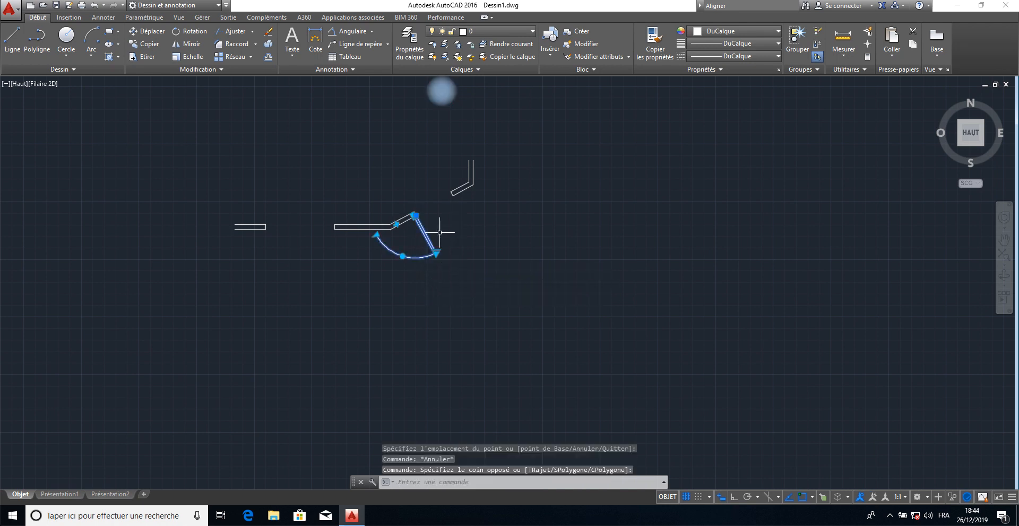
Undo the last shift of the door's hinge corner and the view changes made around it.
click(93, 7)
click(93, 6)
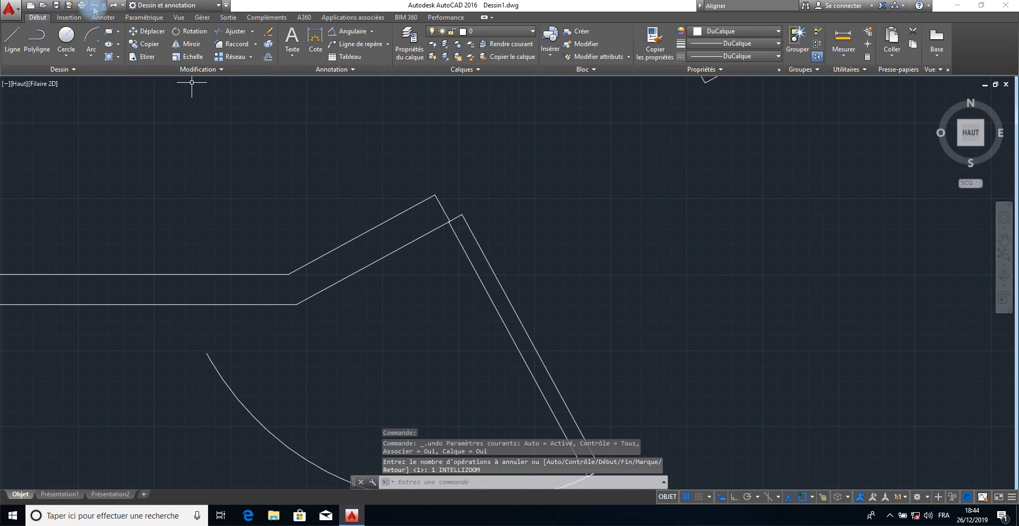
click(93, 7)
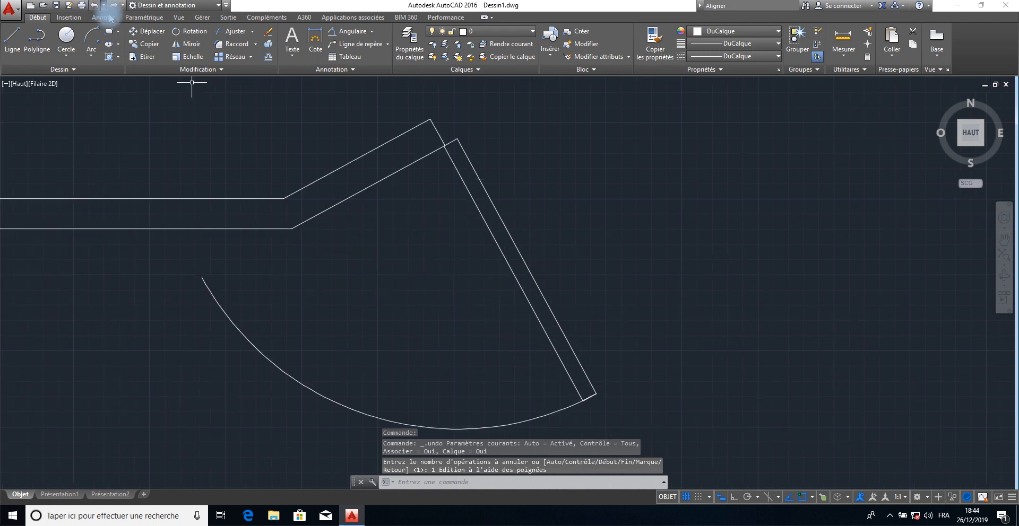
Move the door by its hinge corner onto the sloping wall's end edge, aligning its leaf with the oblique opening.
click(467, 159)
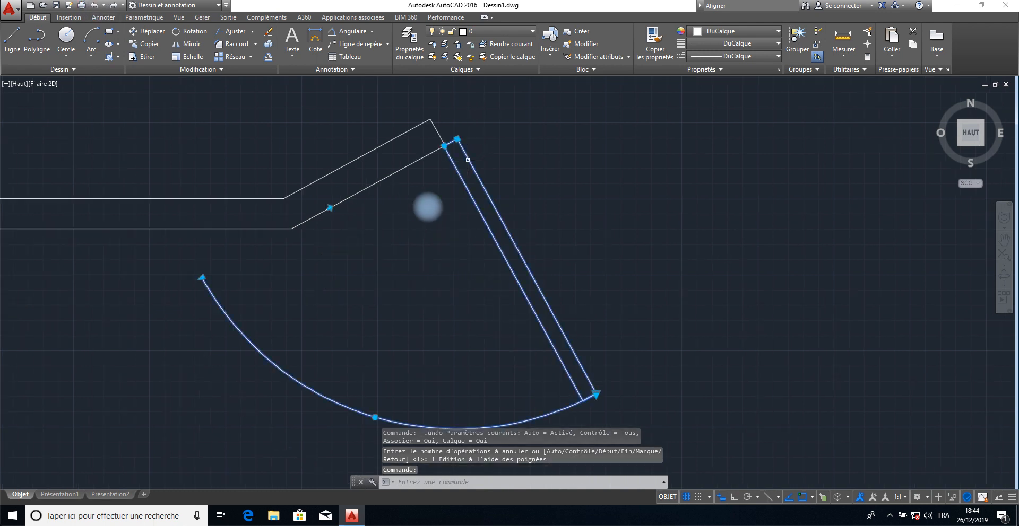
click(443, 146)
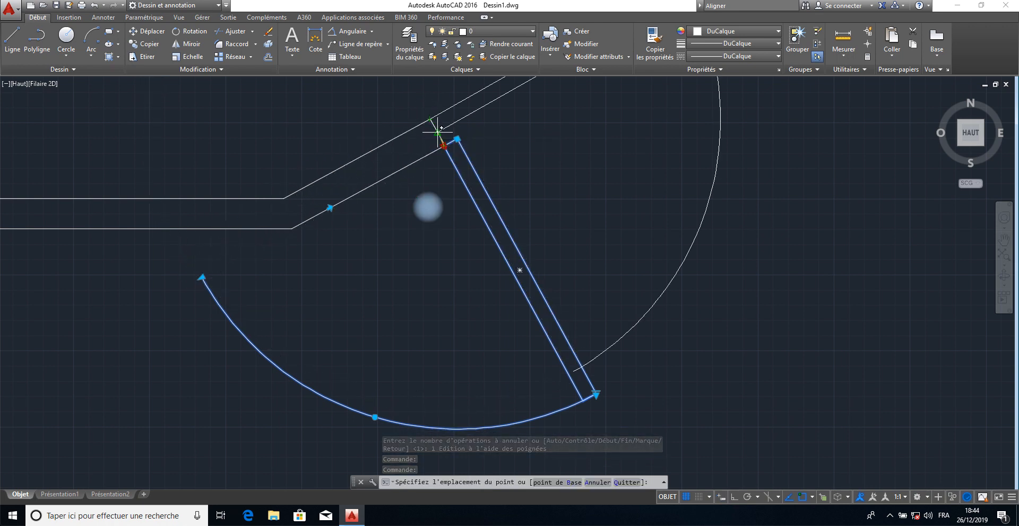
click(437, 131)
scroll(452, 171, down, 3)
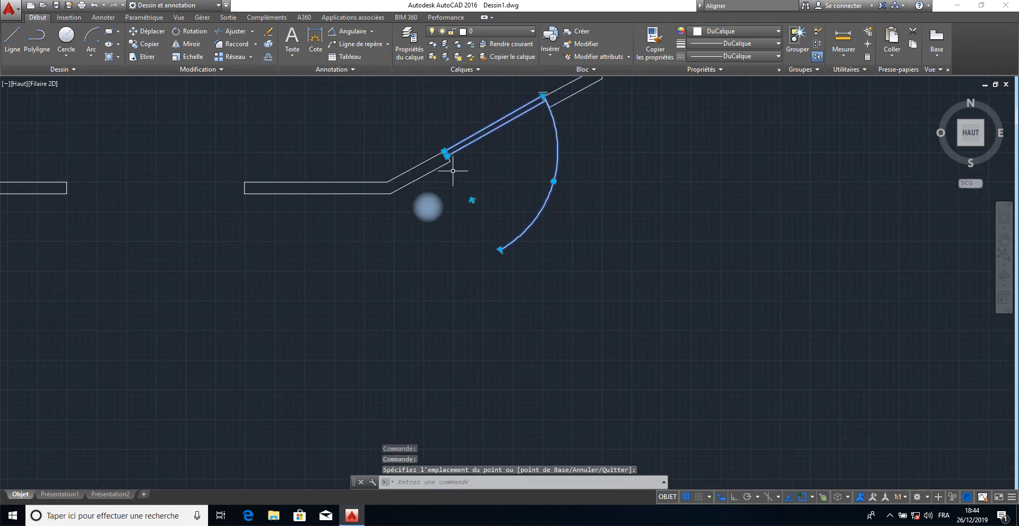
Rotate the door about its hinge with an angle of 45 so its swing spans the oblique opening.
click(555, 182)
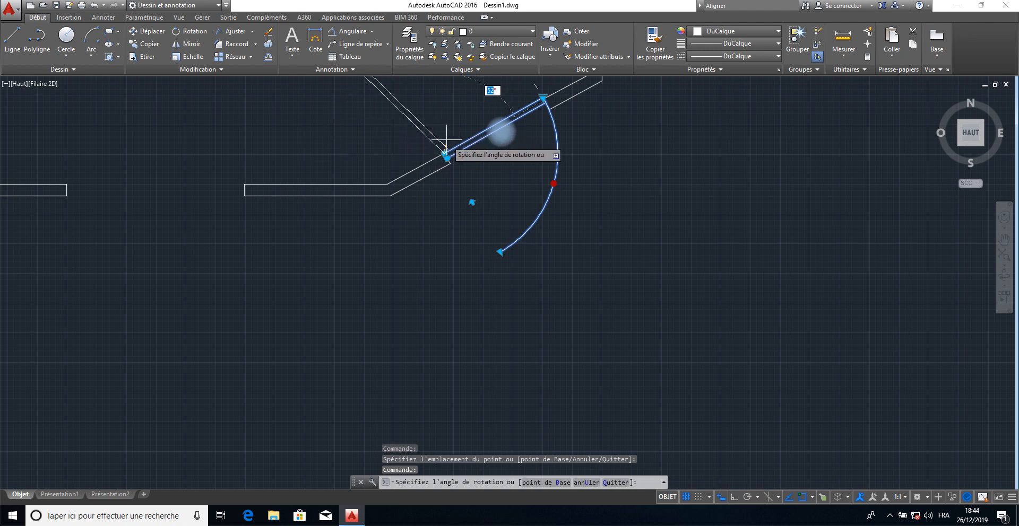
middle_drag(448, 148, 491, 234)
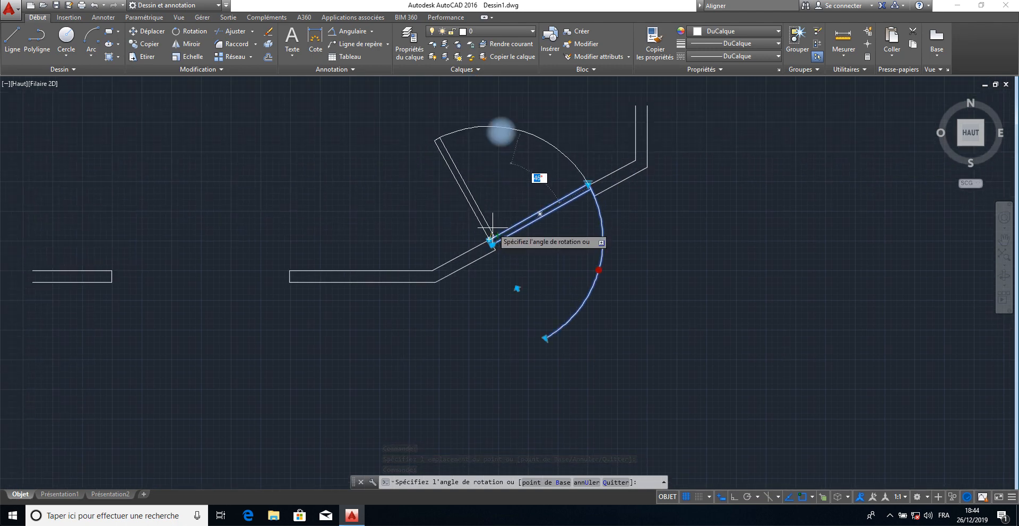
text(45)
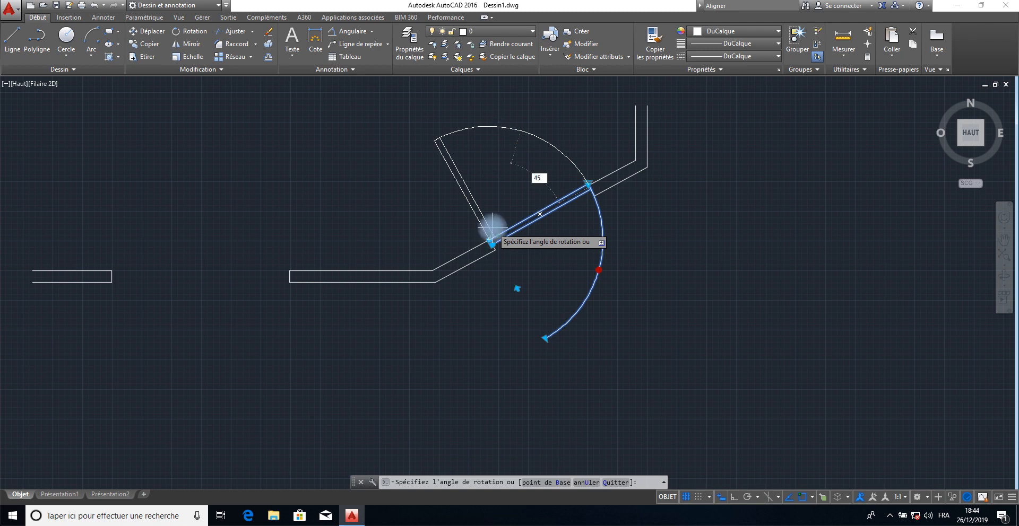
key(Return)
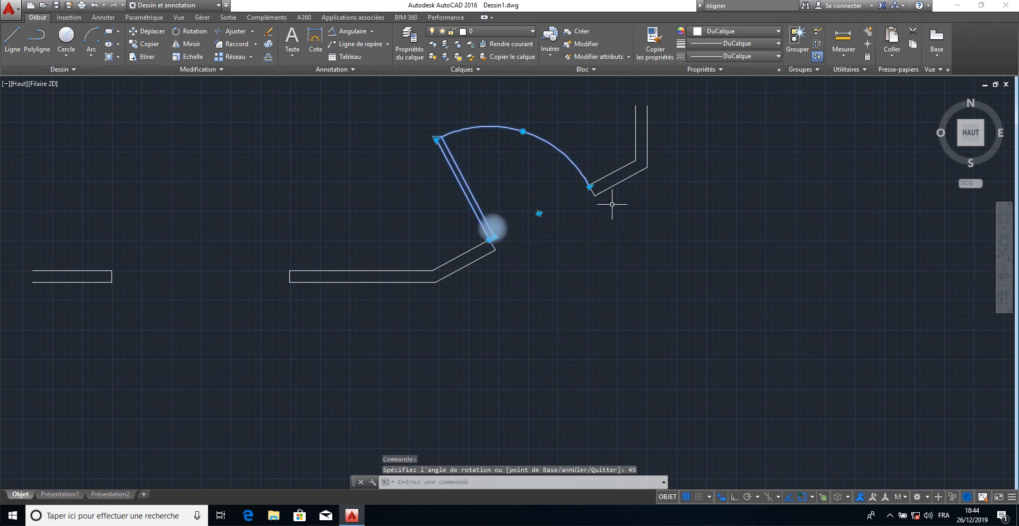
Stretch the door's width to the upper corner of the opposite oblique wall end, and deselect it.
scroll(610, 202, up, 2)
scroll(602, 188, down, 4)
click(593, 189)
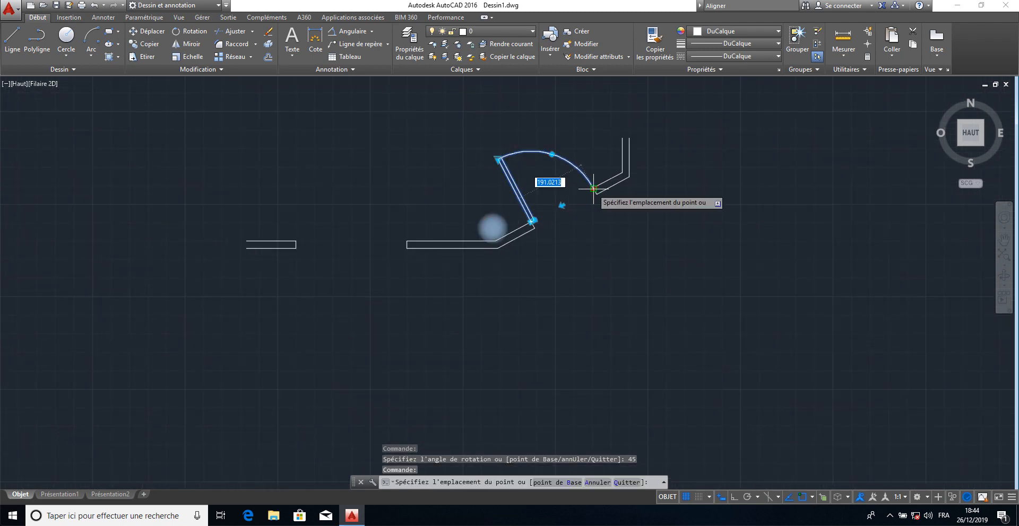
scroll(586, 186, up, 7)
click(584, 183)
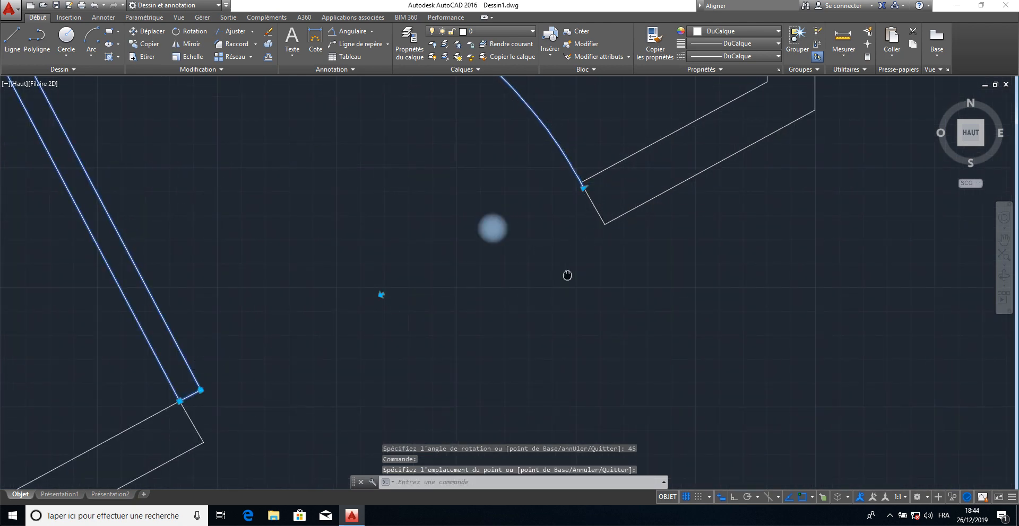
middle_drag(567, 274, 614, 230)
key(Escape)
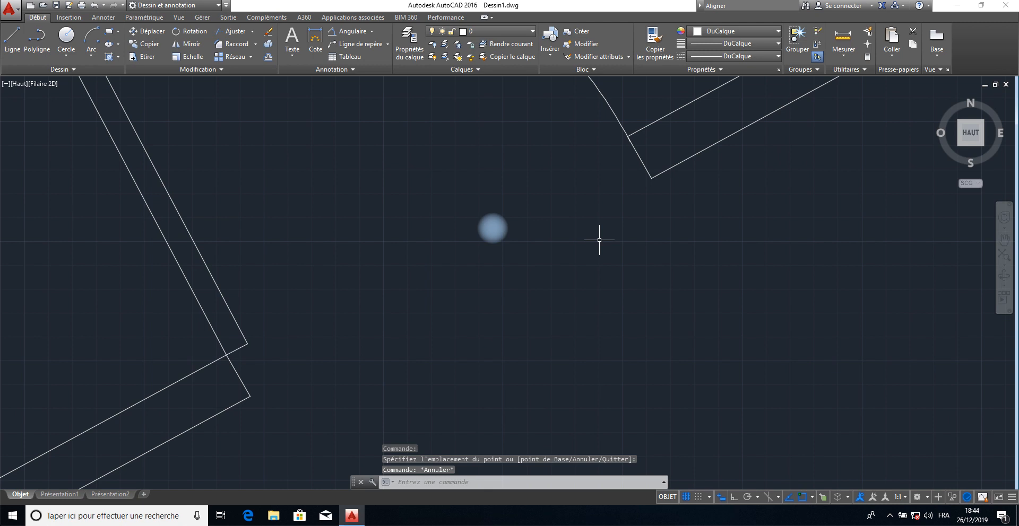
Copy the fitted door from its hinge corner to a free spot above the gap in the straight wall.
scroll(599, 239, down, 5)
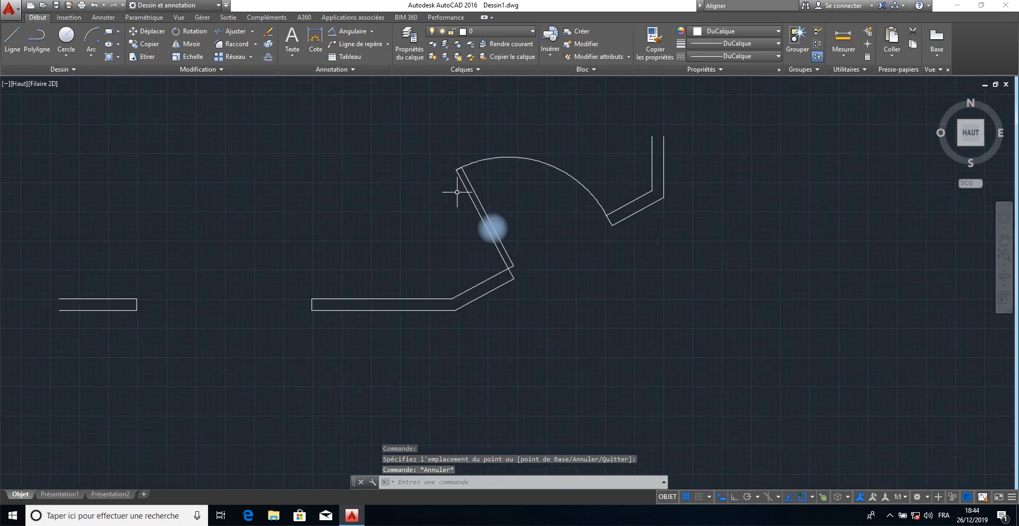
click(487, 214)
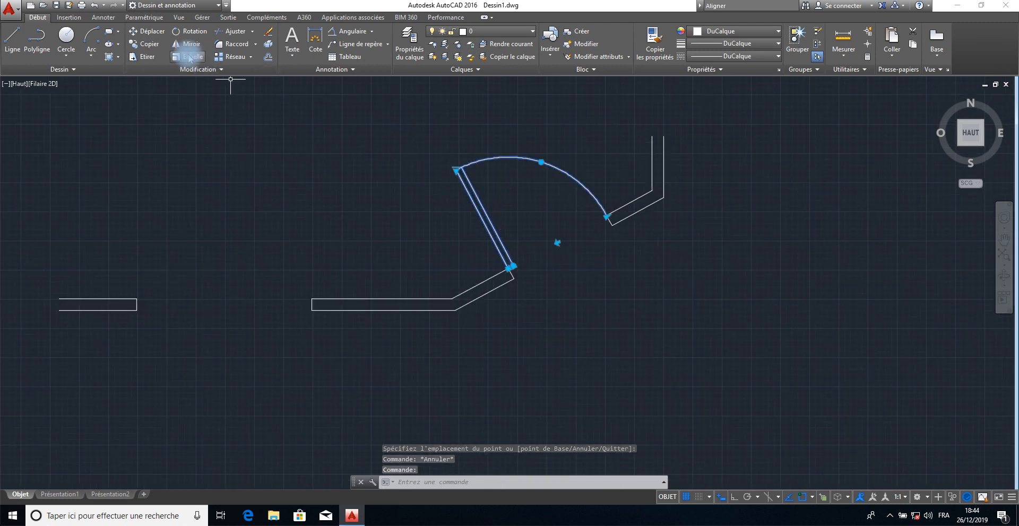
text(cp)
key(Return)
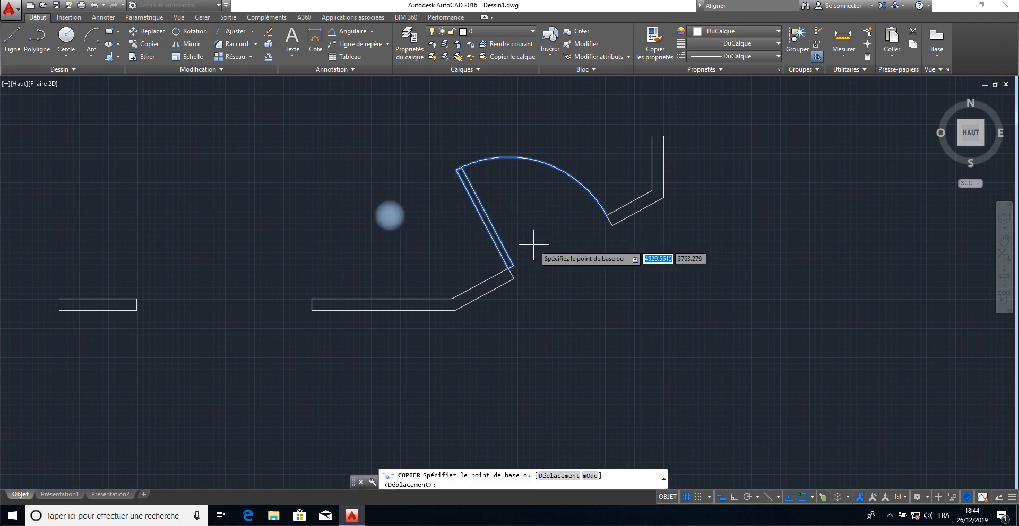
click(509, 269)
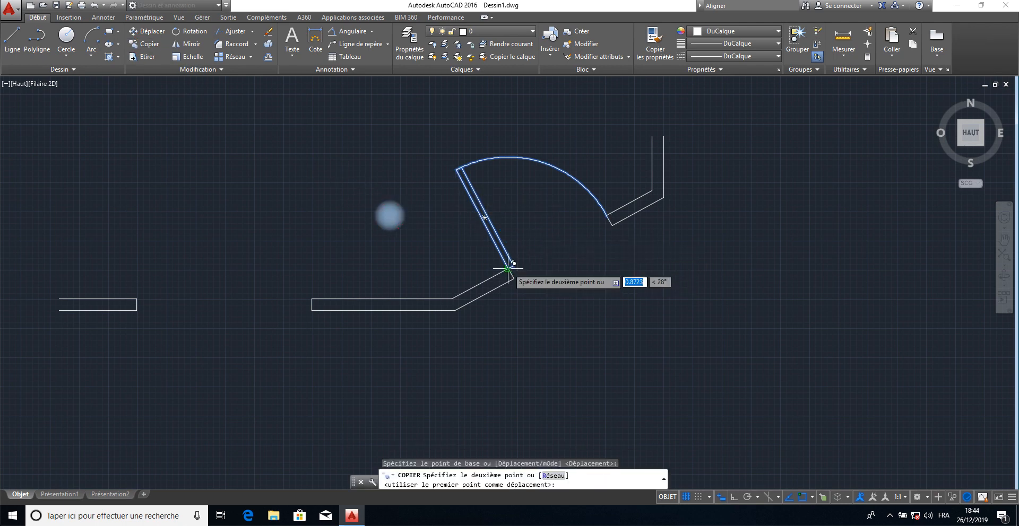
click(242, 233)
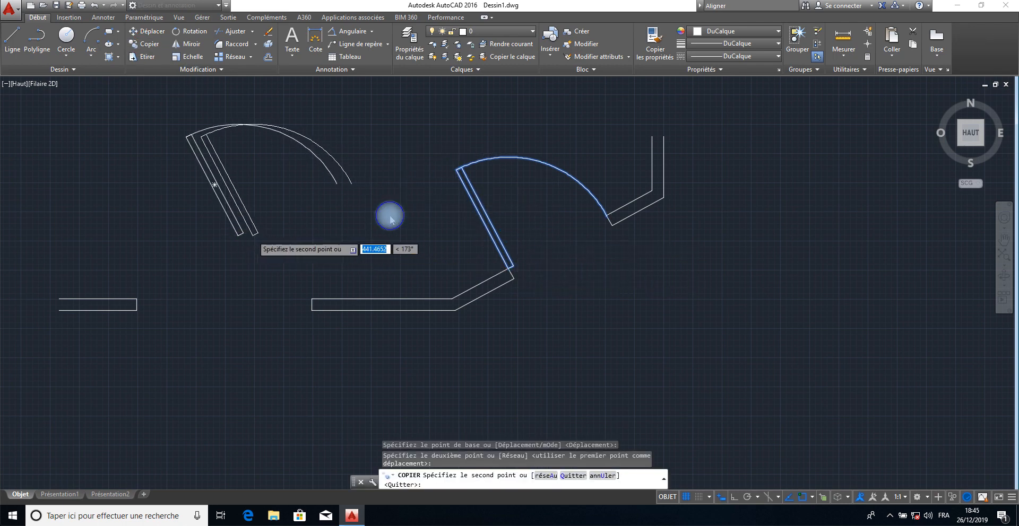
Move the copied door by its hinge corner onto the straight wall's left end at the gap, and rotate it to open above the wall.
right_click(252, 231)
click(285, 239)
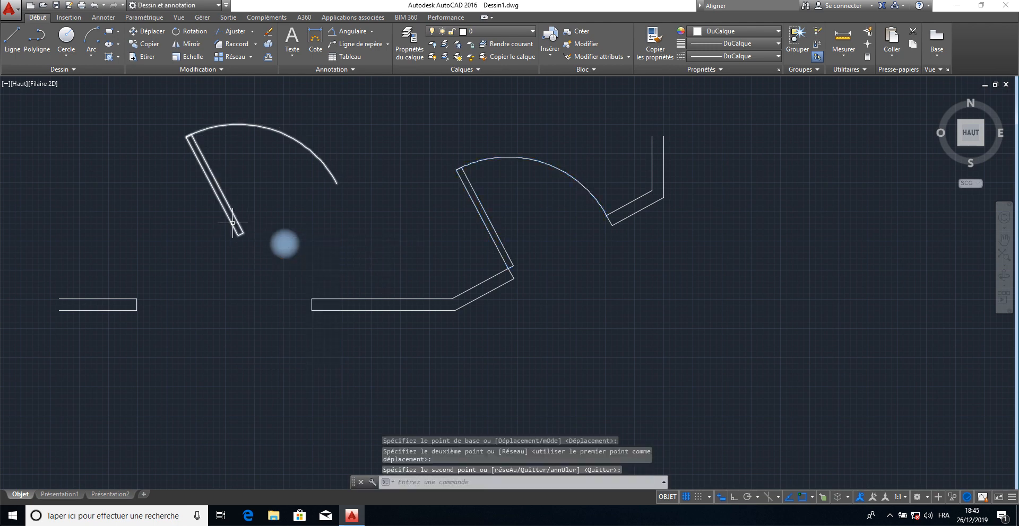
click(233, 222)
click(243, 233)
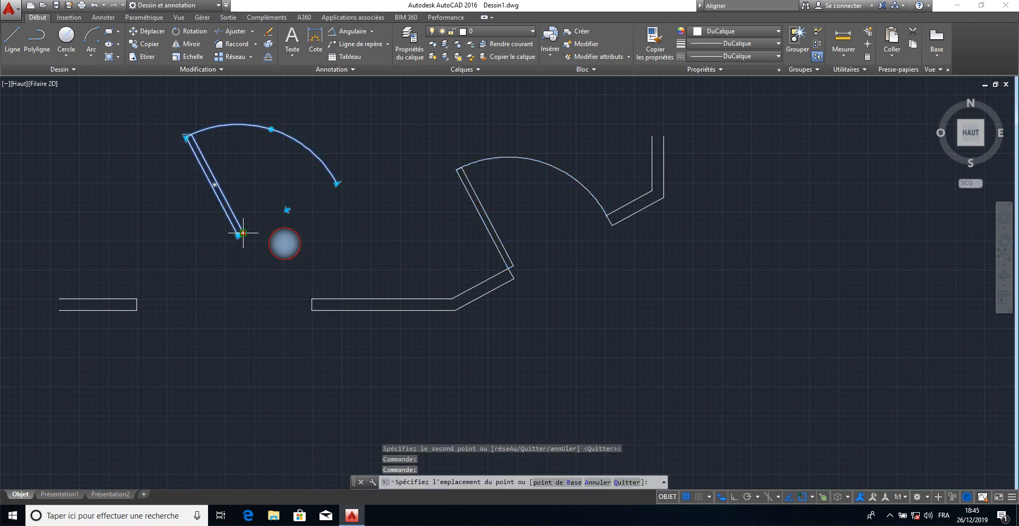
click(139, 295)
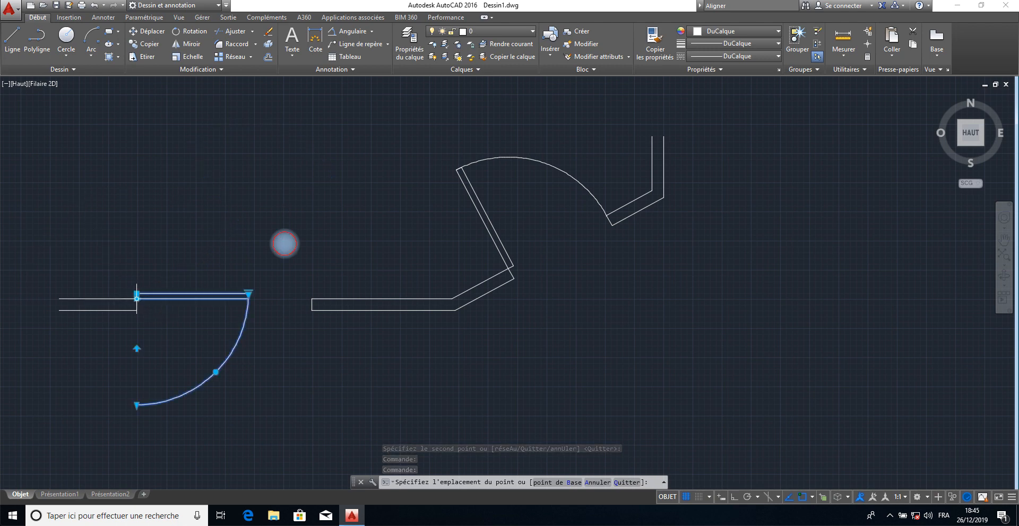
click(216, 372)
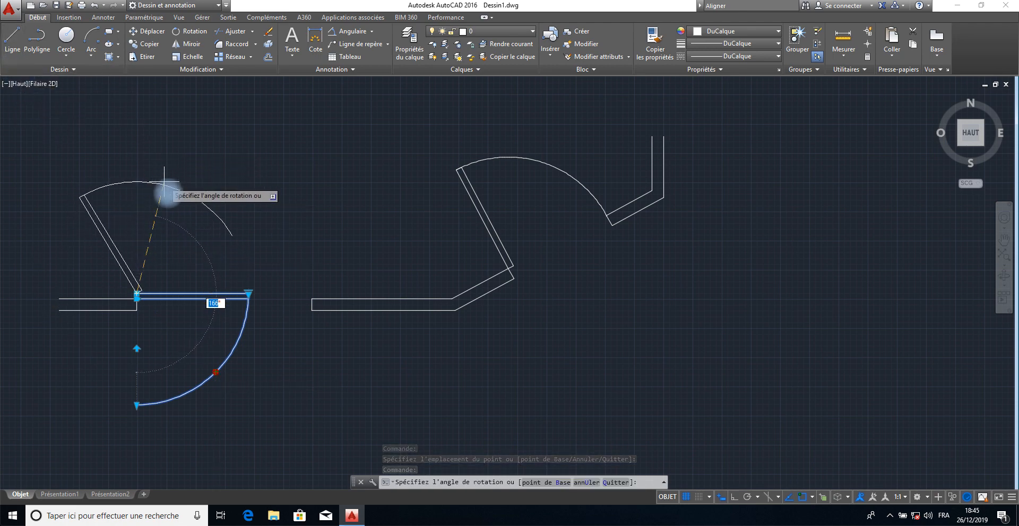
click(171, 257)
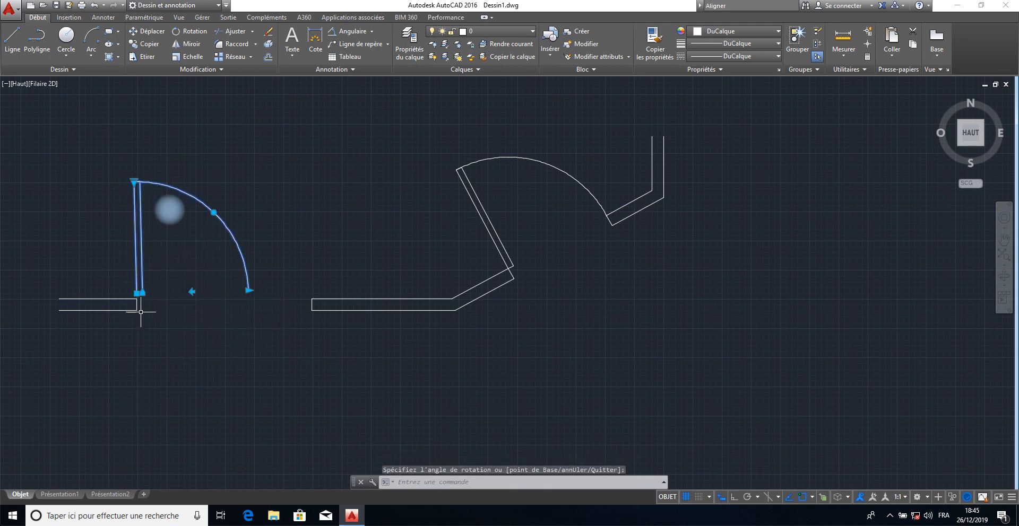
click(137, 293)
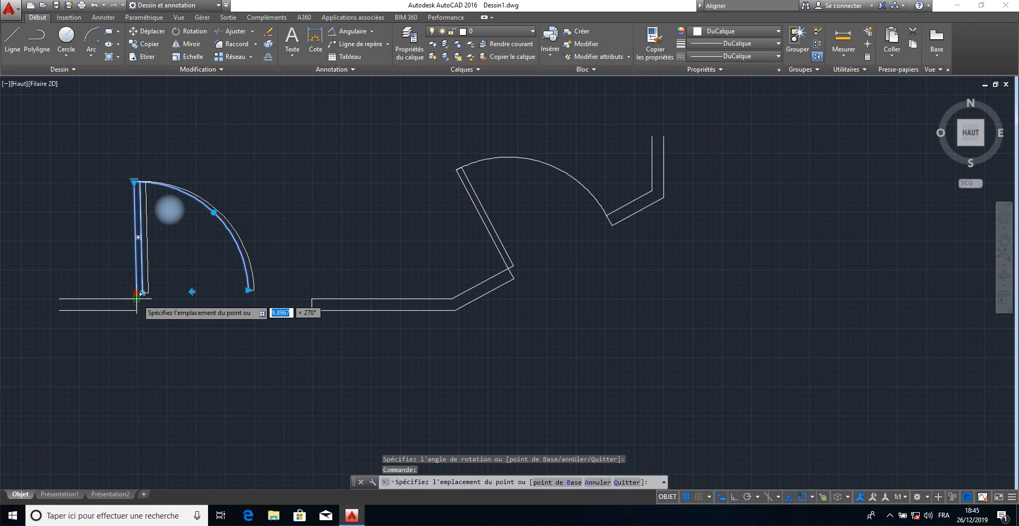
key(Escape)
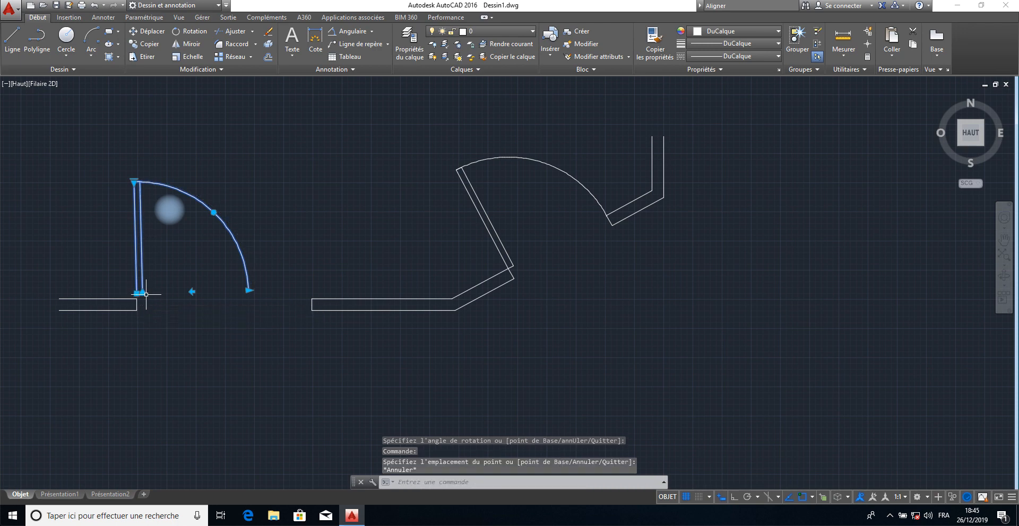
click(141, 293)
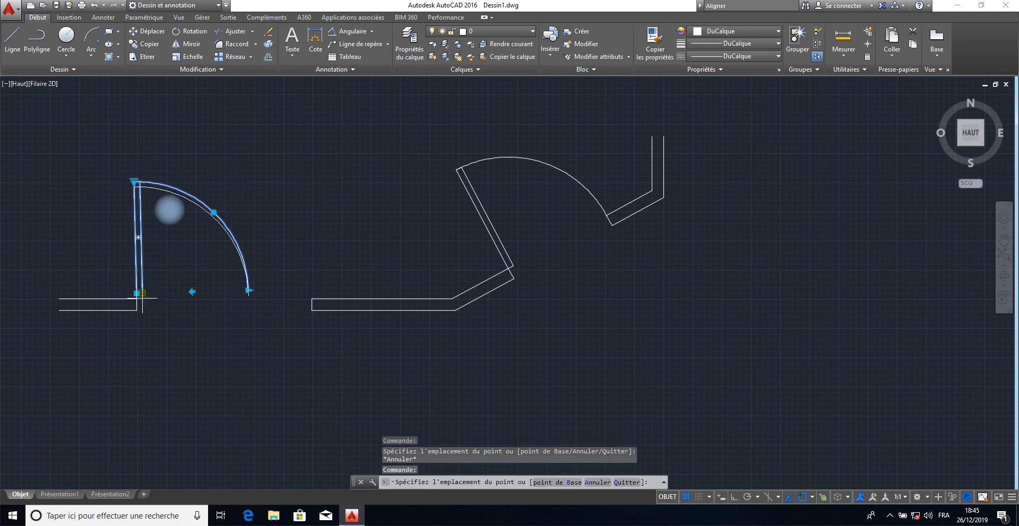
key(Escape)
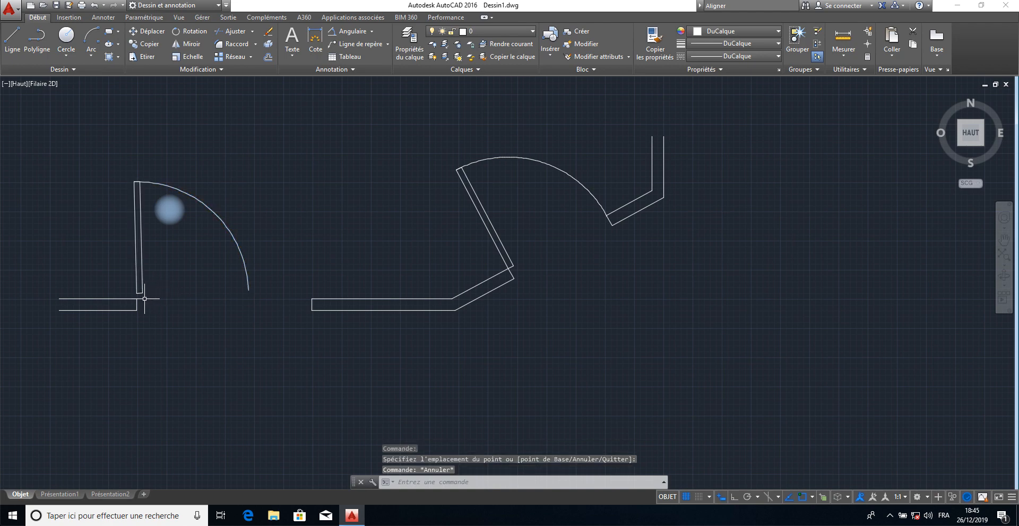
Stretch the door's width to the opposite wall end across the gap, and move its base down onto the wall's upper line.
click(144, 297)
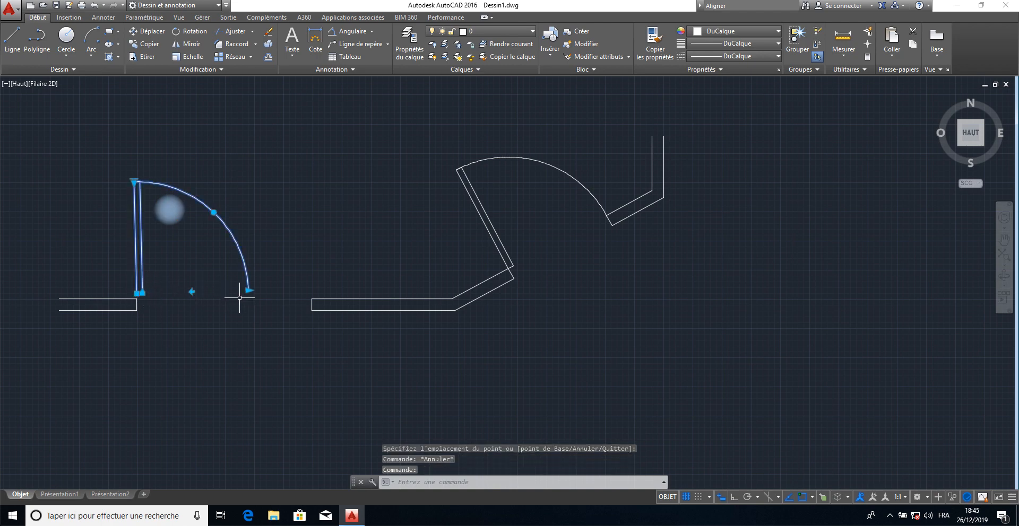
click(251, 289)
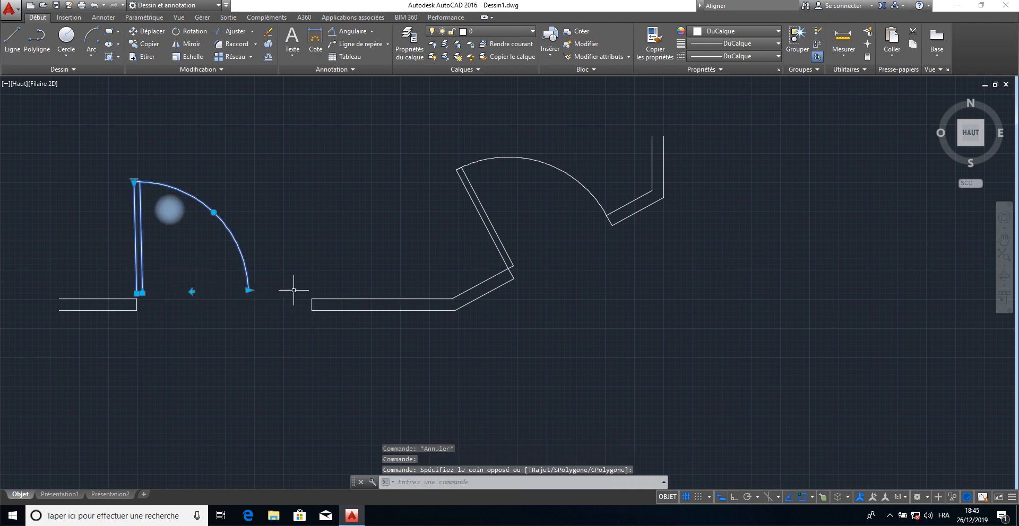
click(248, 290)
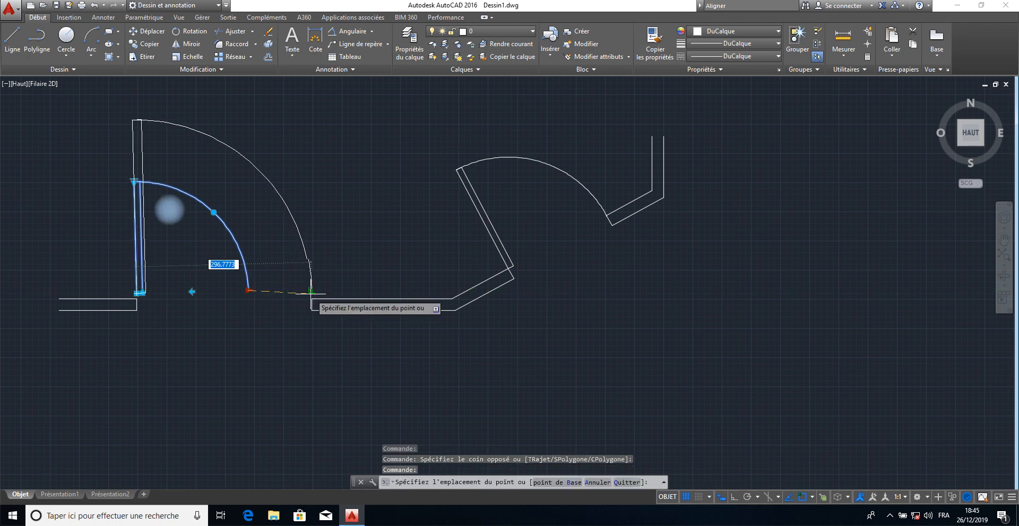
click(146, 293)
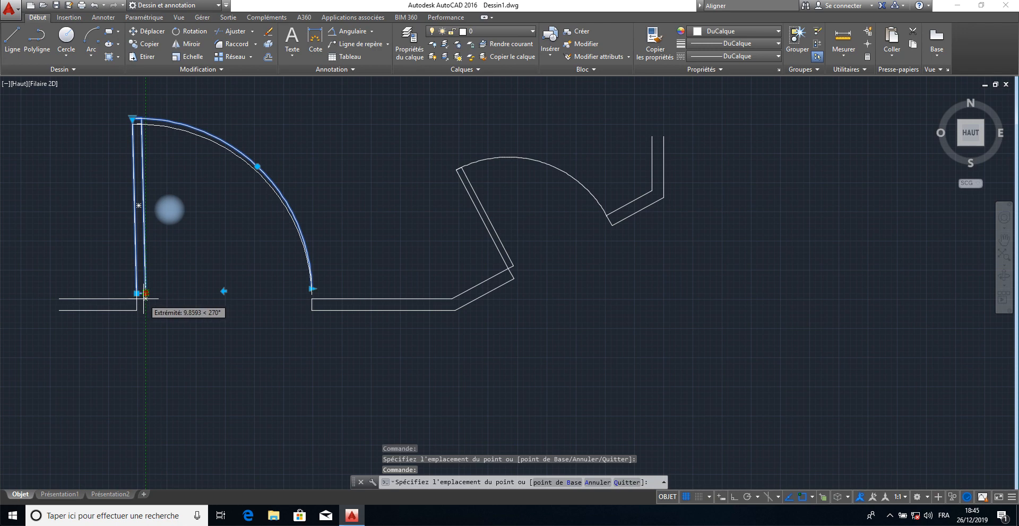
click(145, 299)
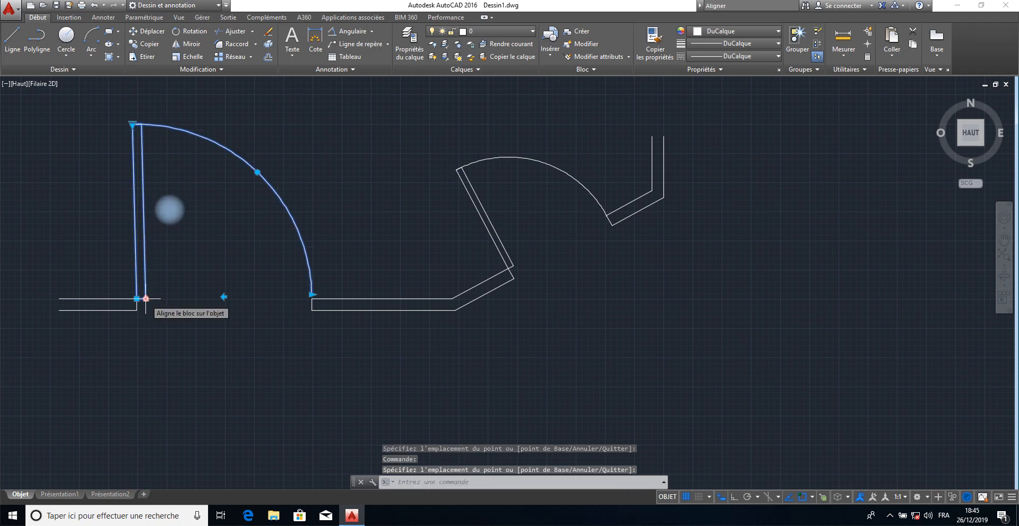
Rotate the door about its hinge until its base lies in line with the straight wall's upper edge.
scroll(146, 298, up, 10)
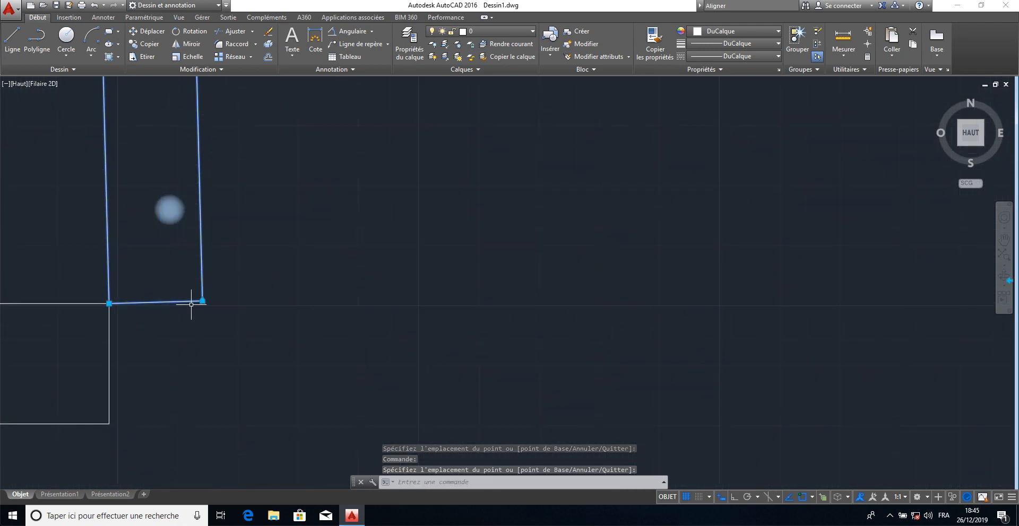
key(Escape)
key(Escape)
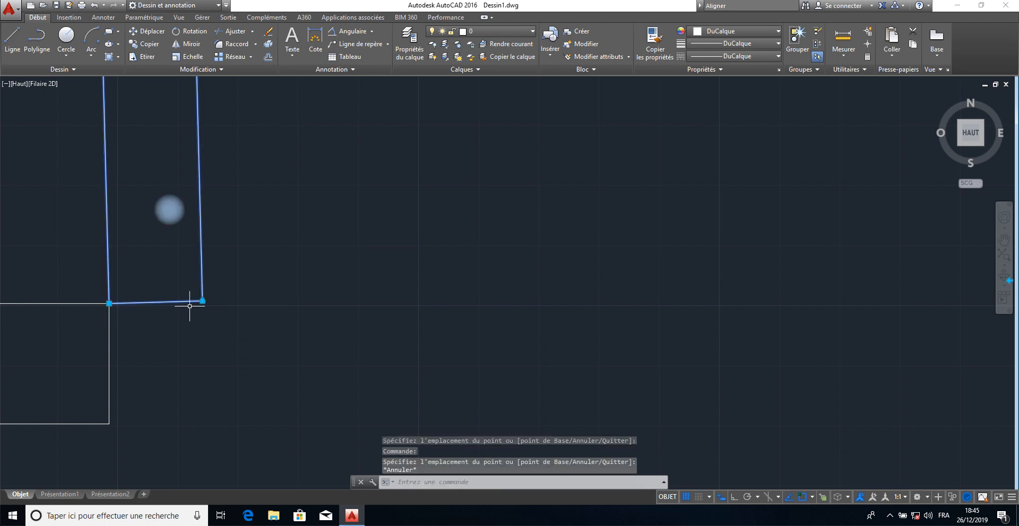
click(183, 301)
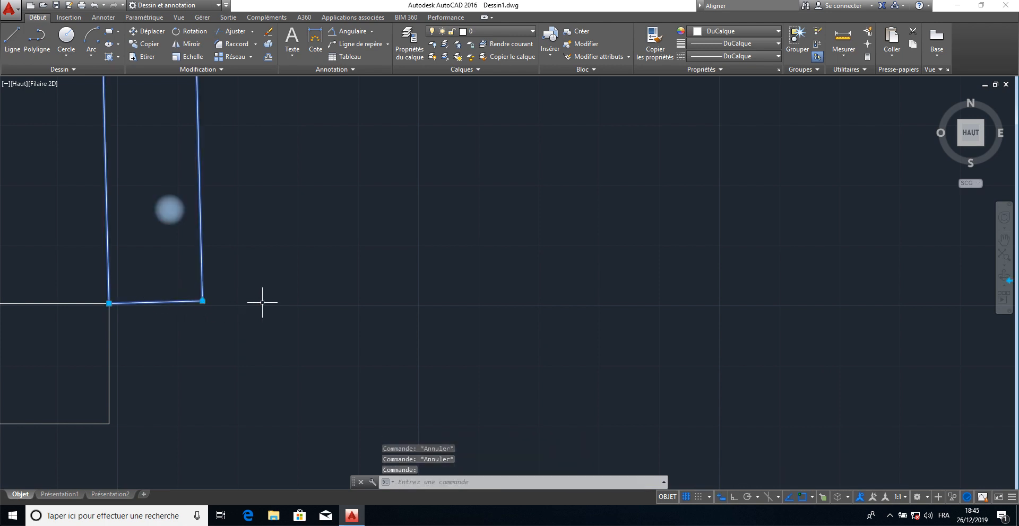
scroll(262, 302, down, 4)
scroll(263, 303, down, 4)
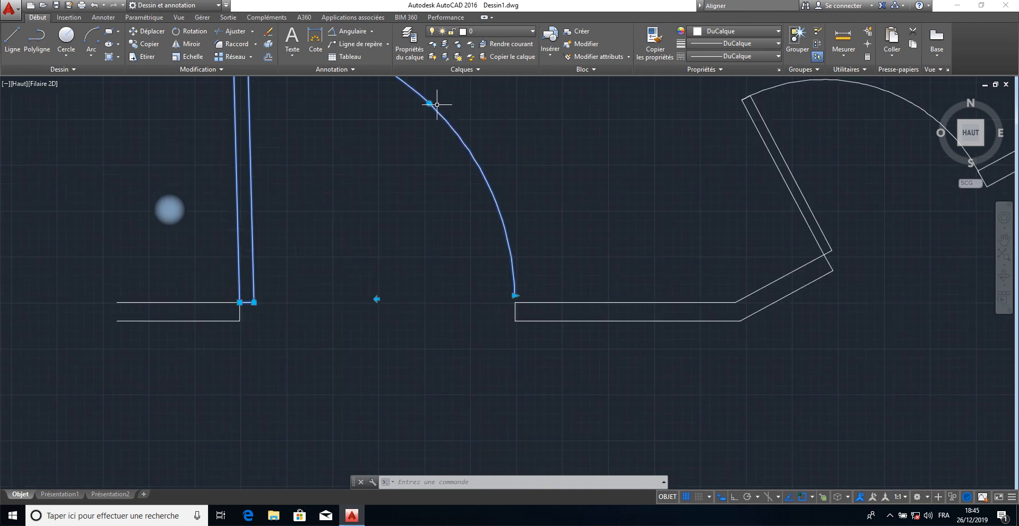
click(429, 103)
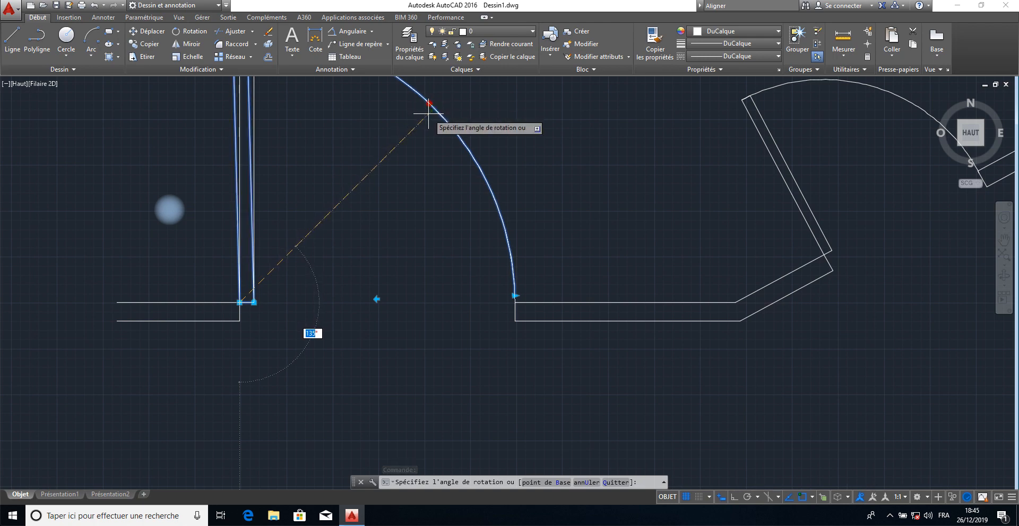
key(Escape)
scroll(253, 342, down, 2)
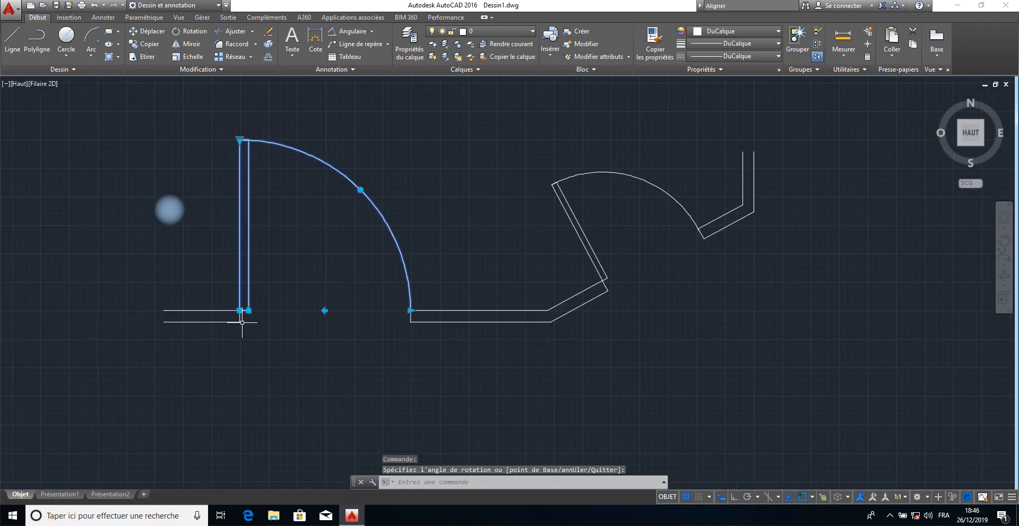
Check the hinge corner up close and set the door's width exactly to the upper corner of the wall end across the gap.
scroll(238, 319, up, 10)
key(Escape)
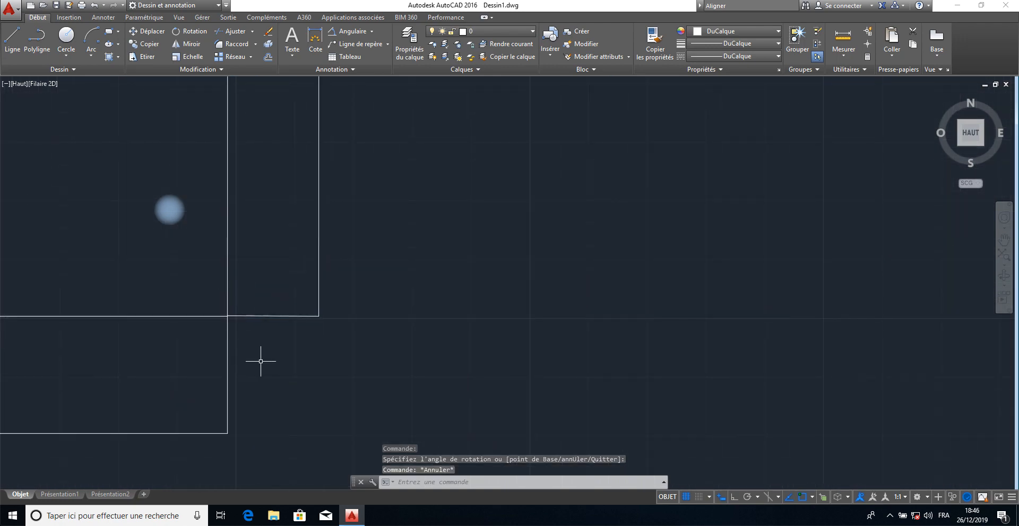
click(228, 314)
scroll(531, 308, down, 5)
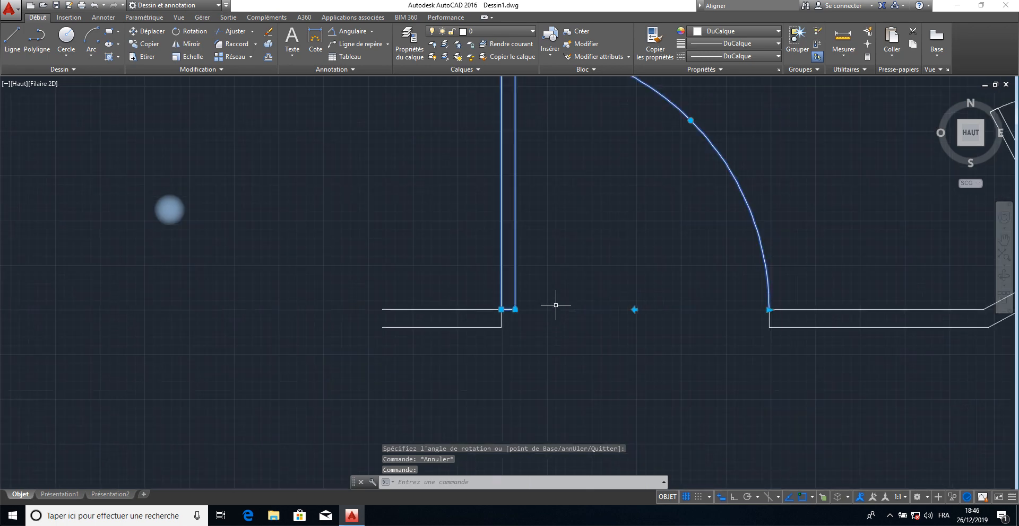
scroll(626, 241, down, 2)
scroll(723, 239, up, 4)
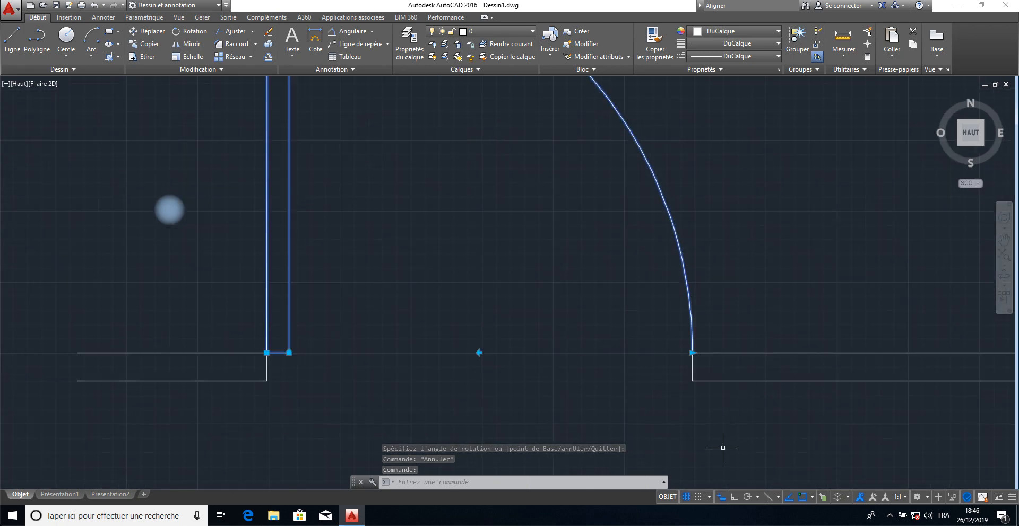
click(692, 353)
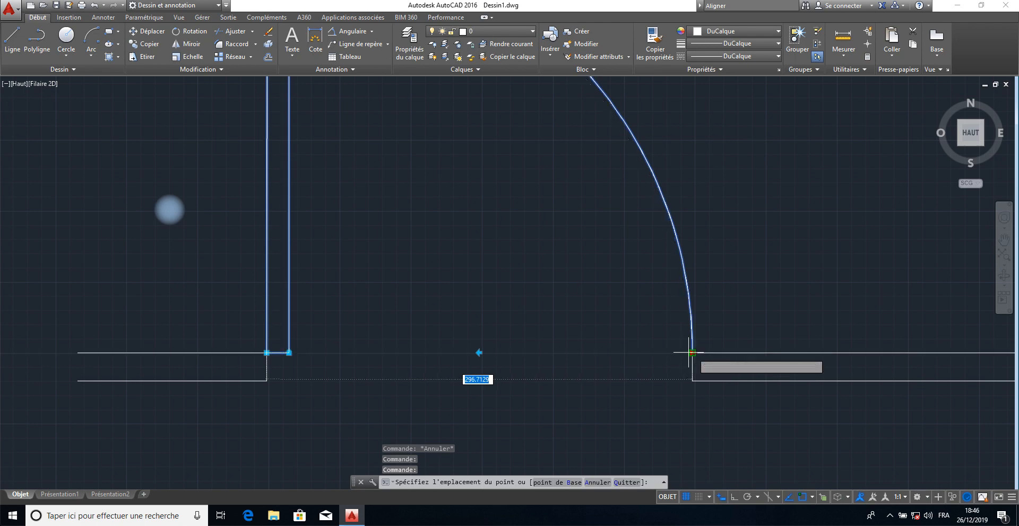
click(692, 353)
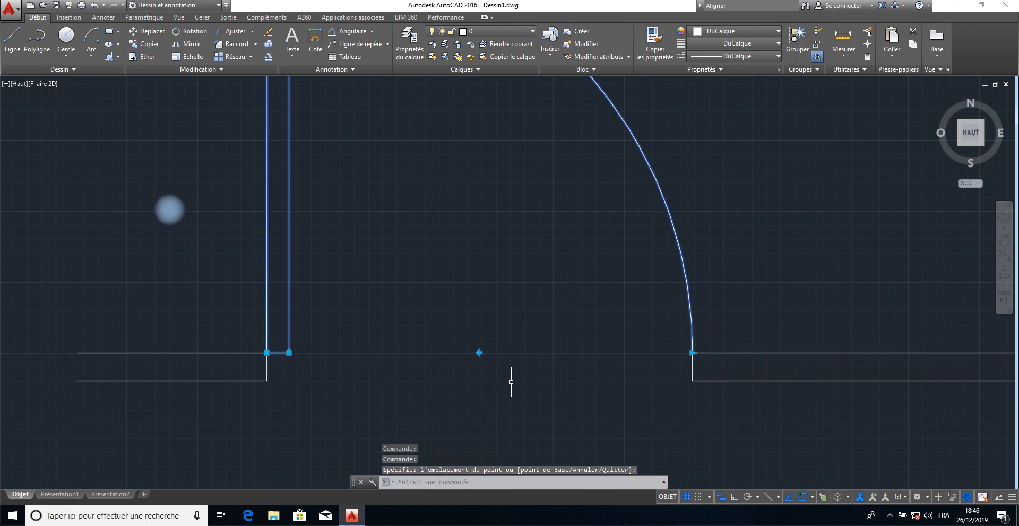
Flip the door horizontally so its hinge sits on the right side of the straight wall's opening, and deselect it.
scroll(467, 326, down, 4)
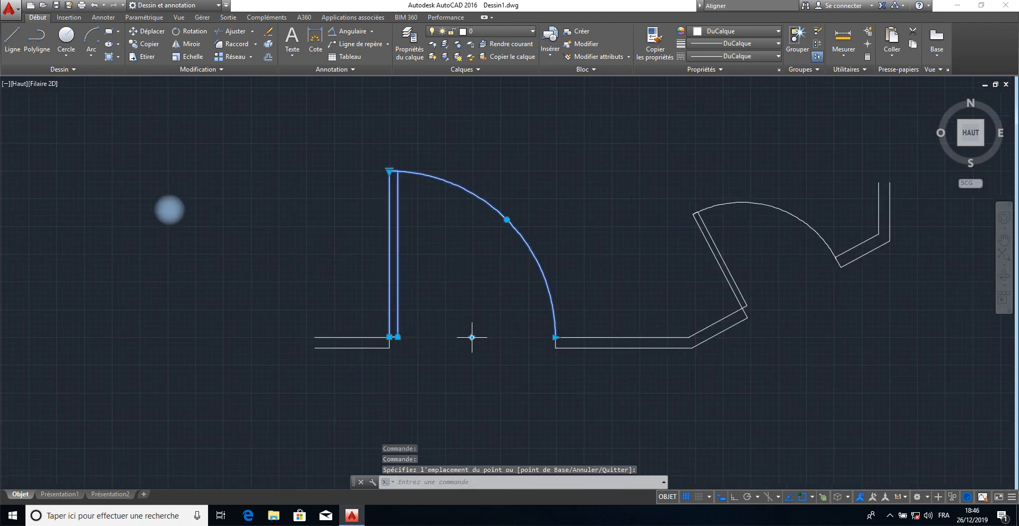
click(472, 338)
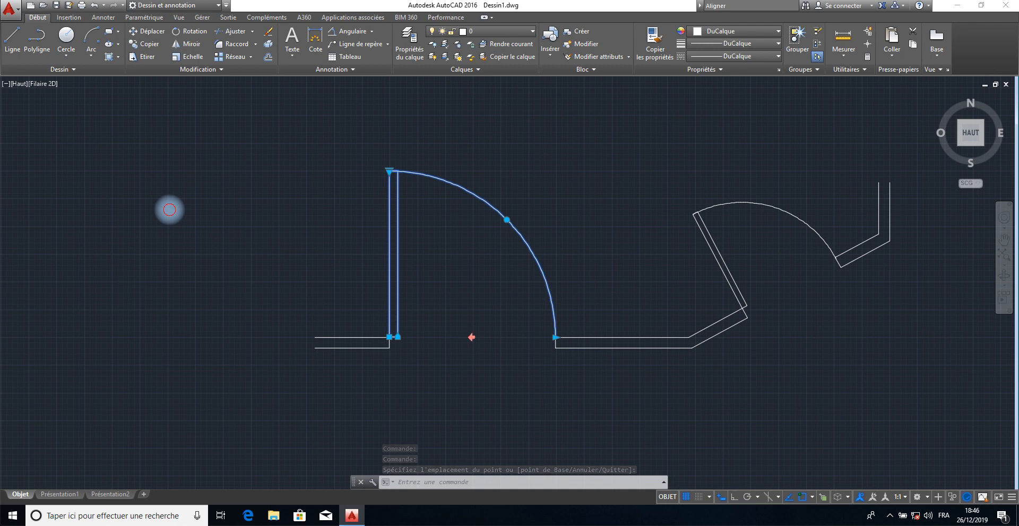
click(472, 338)
click(471, 338)
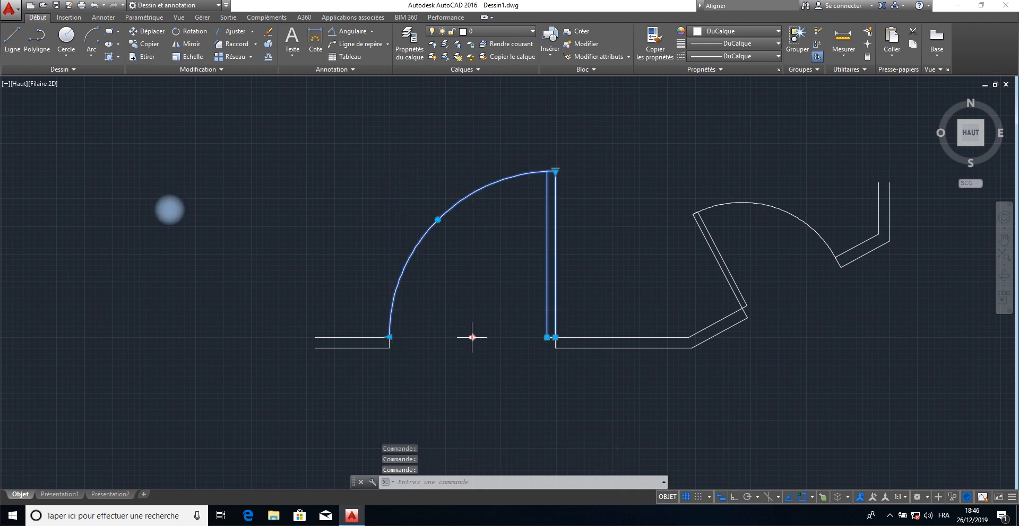
key(Escape)
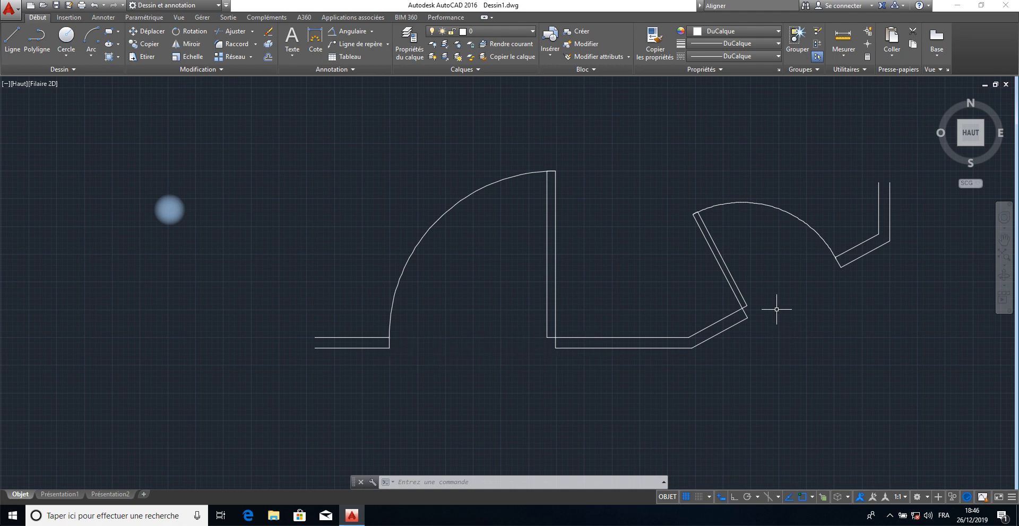
Examine the opening-angle choices of the door in the straight wall, leaving the 90° setting selected.
middle_drag(742, 355, 610, 364)
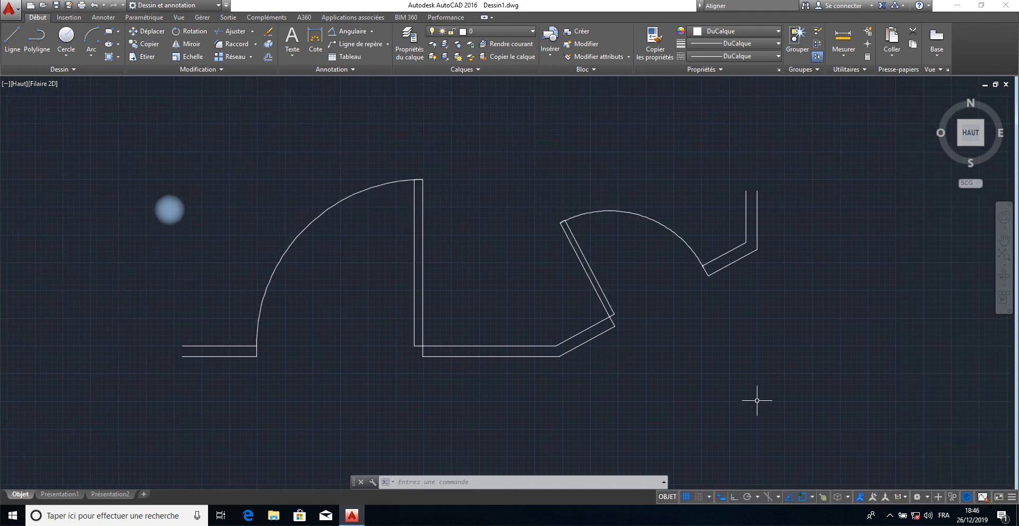
click(423, 218)
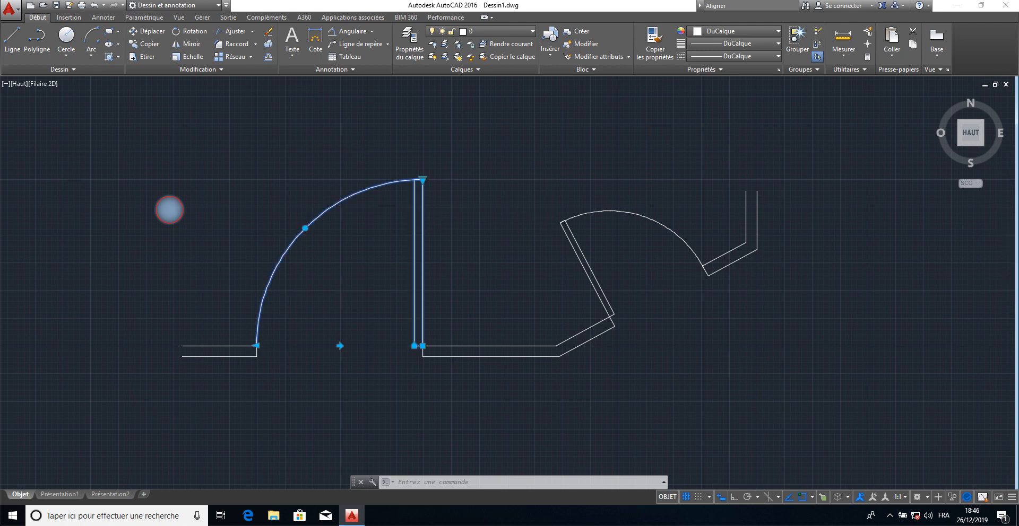
click(423, 179)
key(Escape)
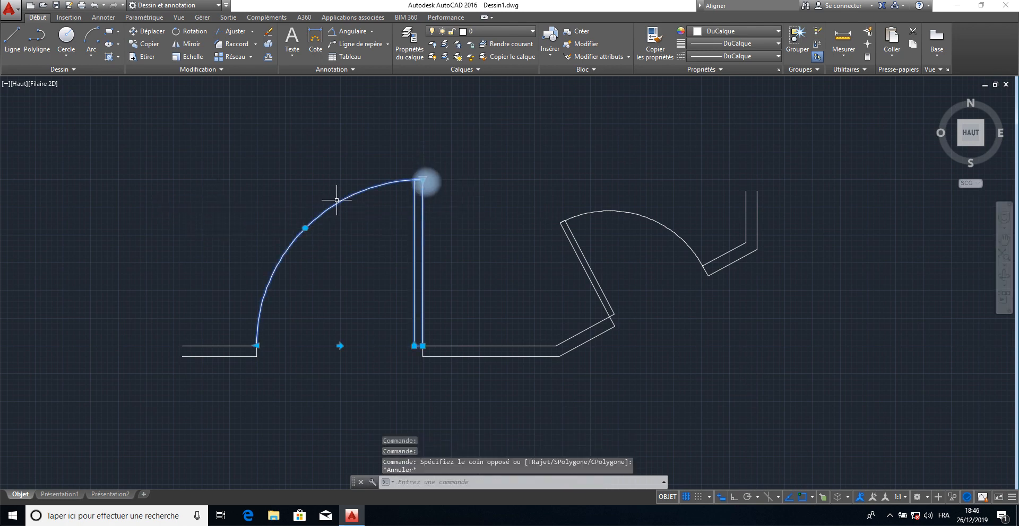
click(424, 181)
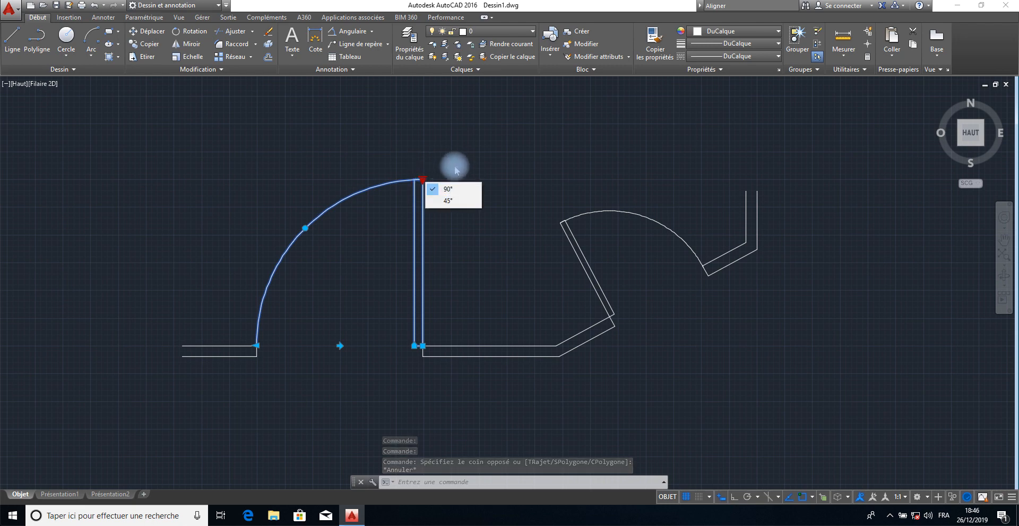
click(462, 258)
click(458, 265)
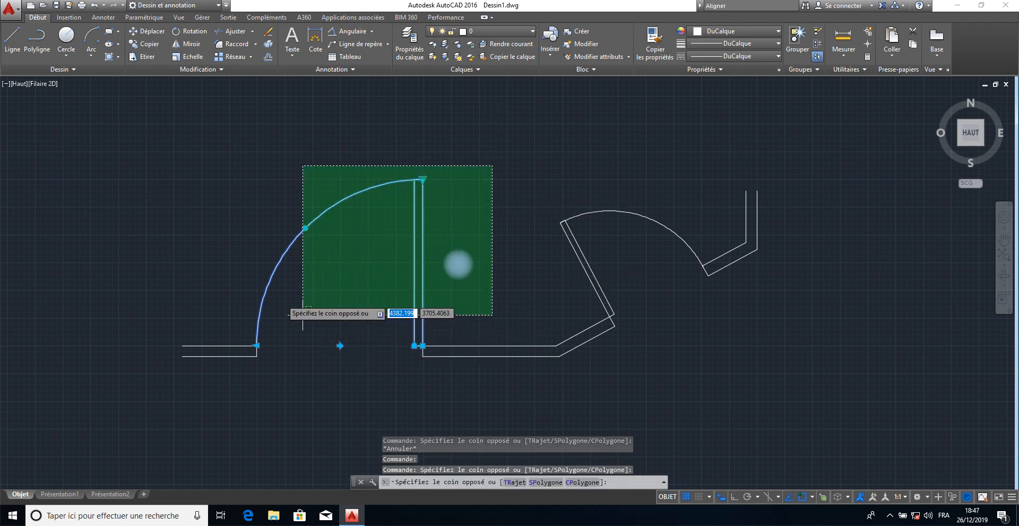
click(263, 288)
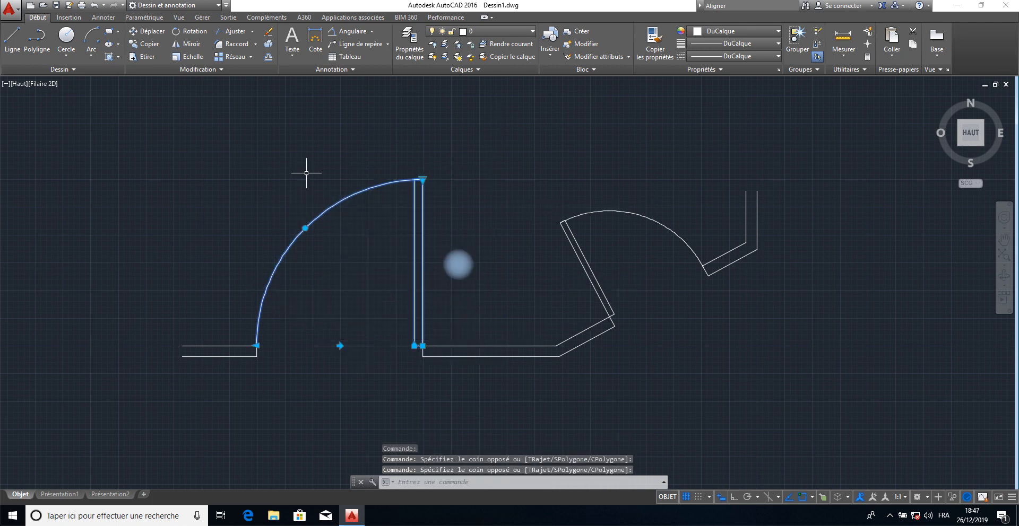
Delete the door in the straight wall's opening and insert a new BLoc Porte dyn block in the empty area above that opening.
click(268, 31)
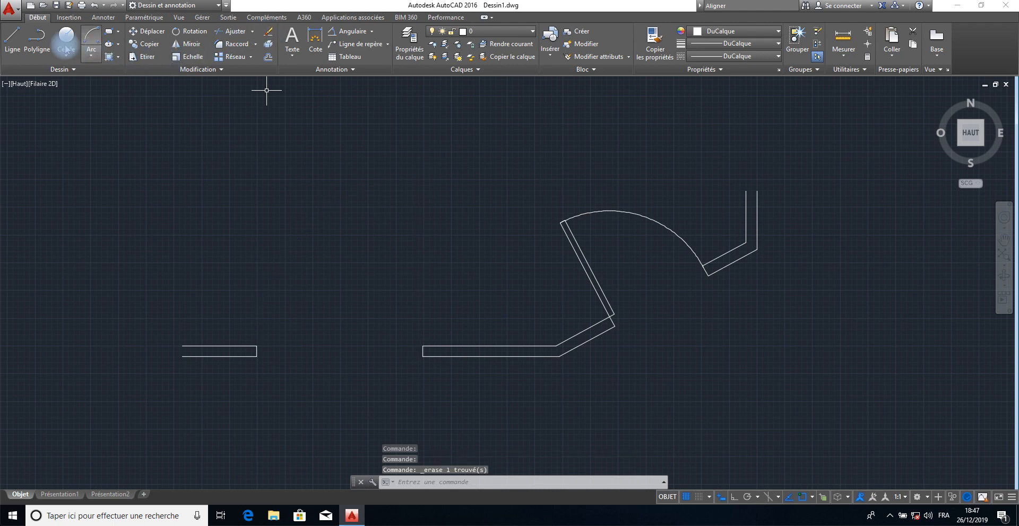
click(69, 18)
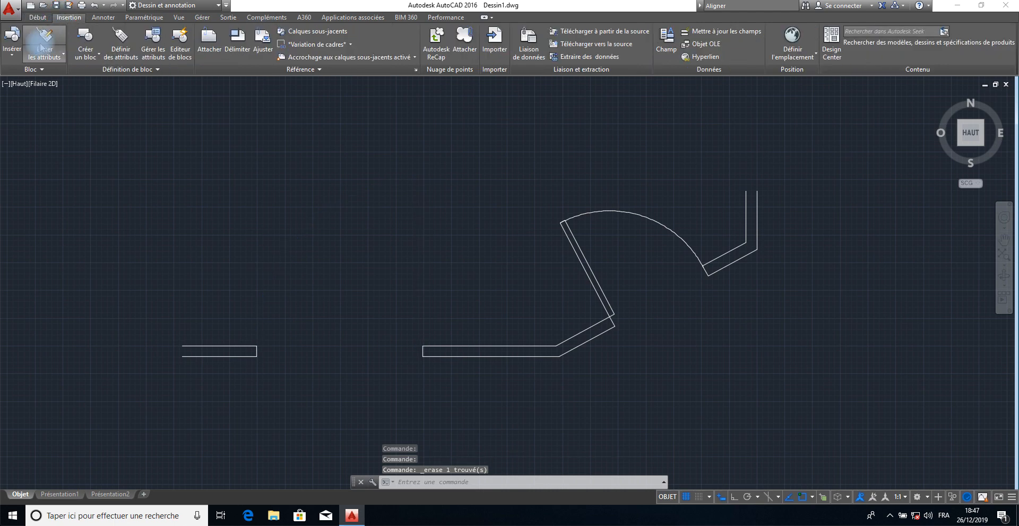
click(13, 53)
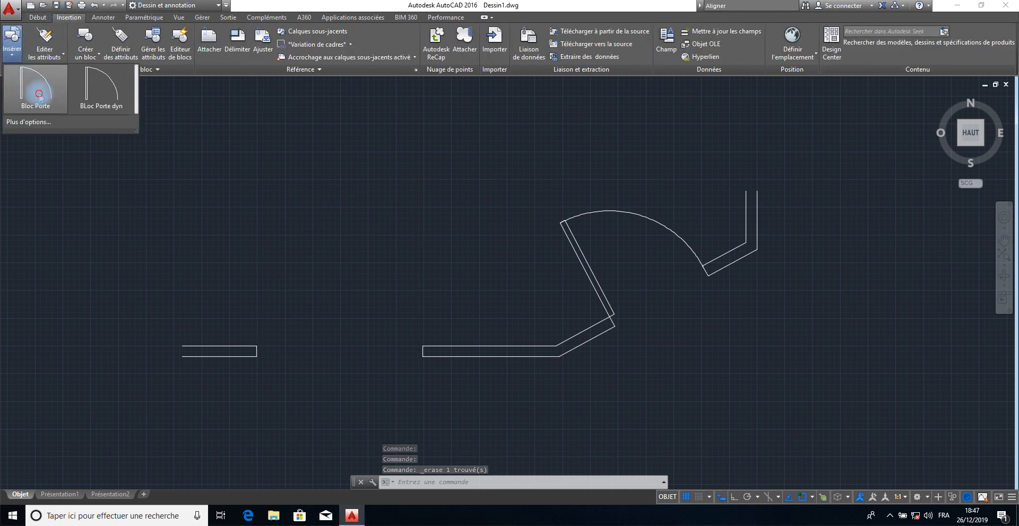
click(39, 96)
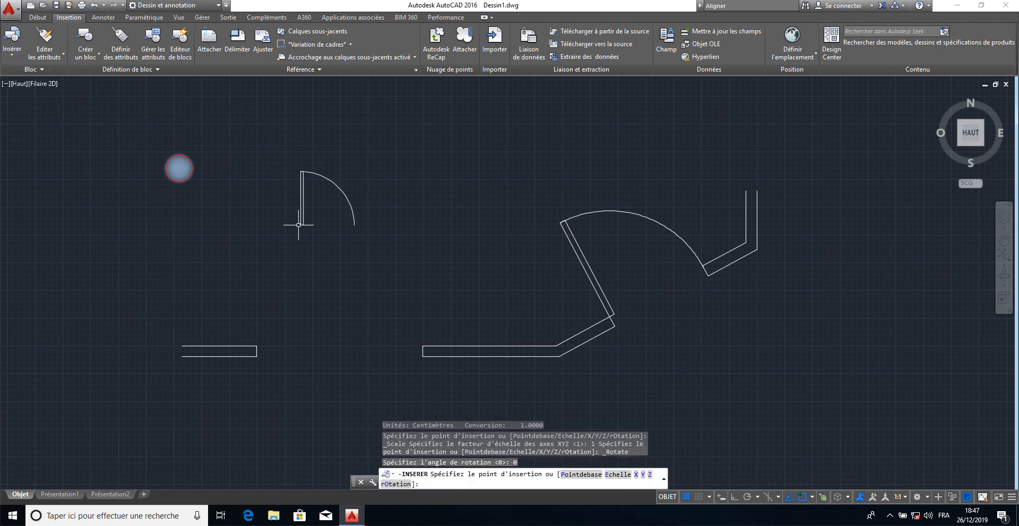
click(299, 225)
Move the new door with its alignment point so it snaps against the end face of the straight wall's left part.
click(303, 215)
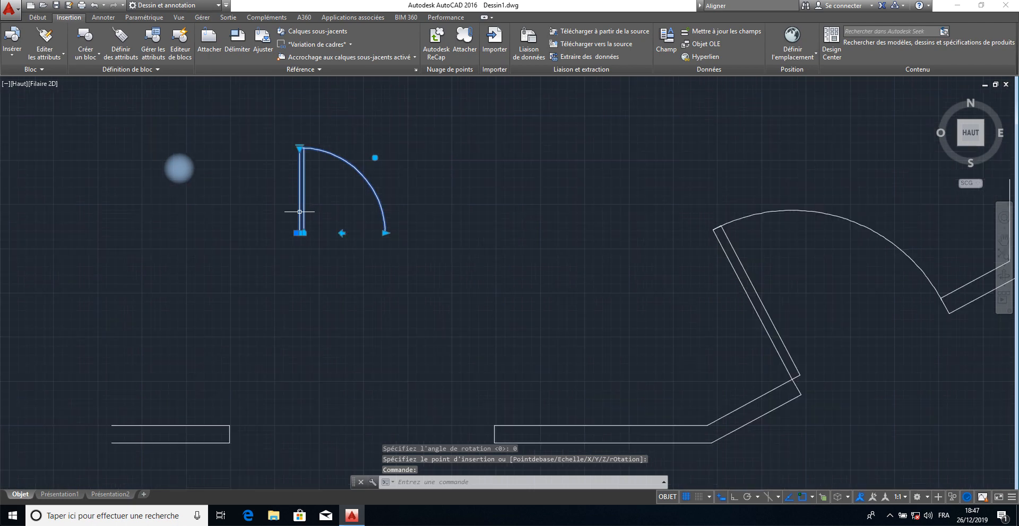
scroll(300, 213, up, 5)
scroll(300, 212, down, 5)
scroll(299, 212, up, 2)
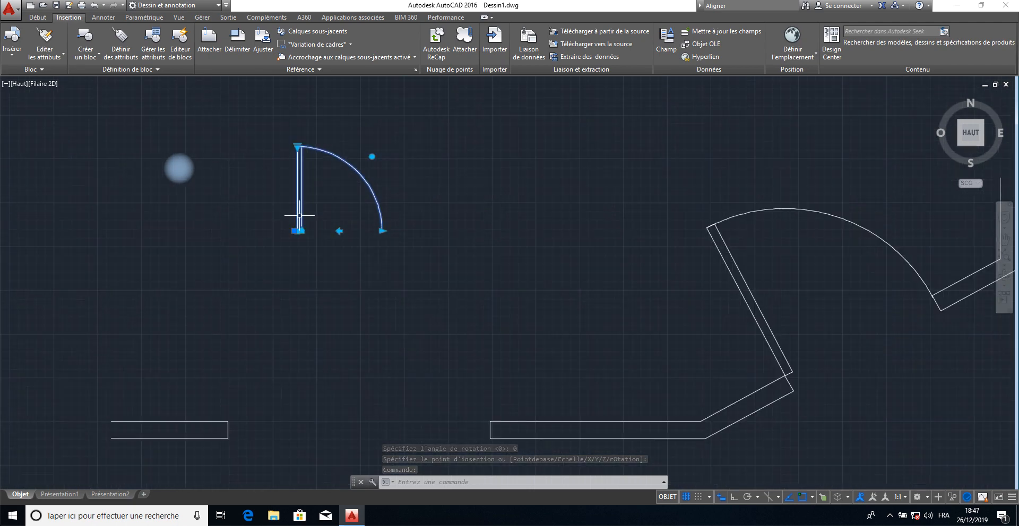
click(301, 231)
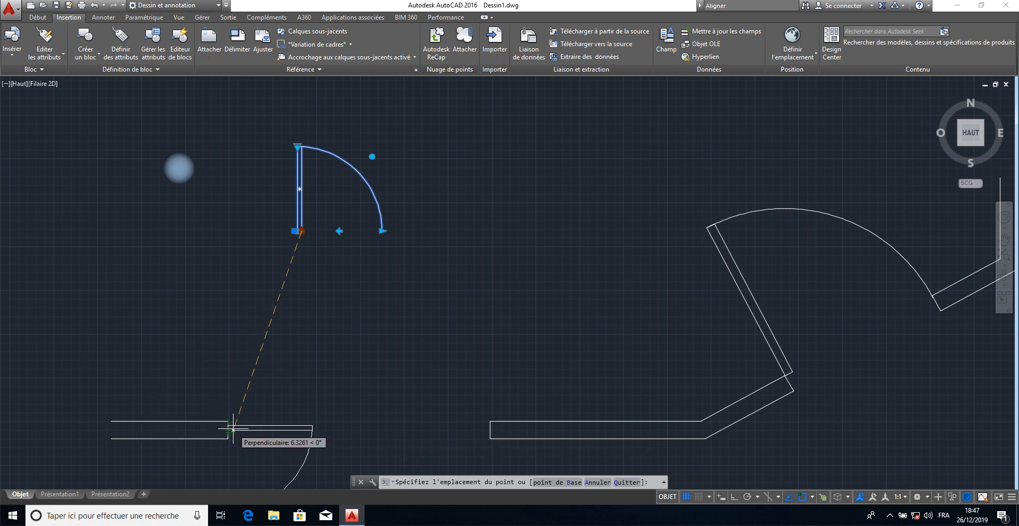
click(233, 429)
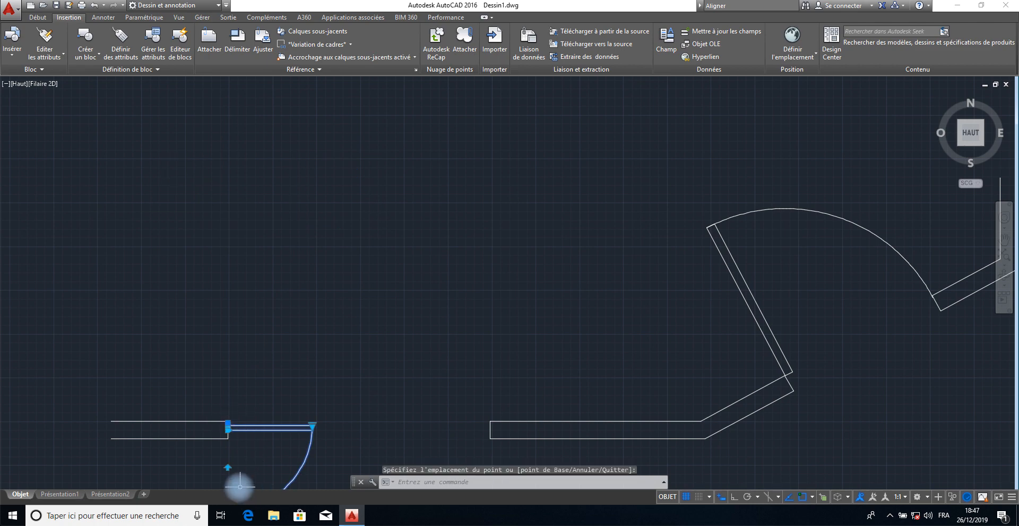
Pull the door off the wall and place its insertion point exactly on the upper corner of the left wall end.
click(227, 429)
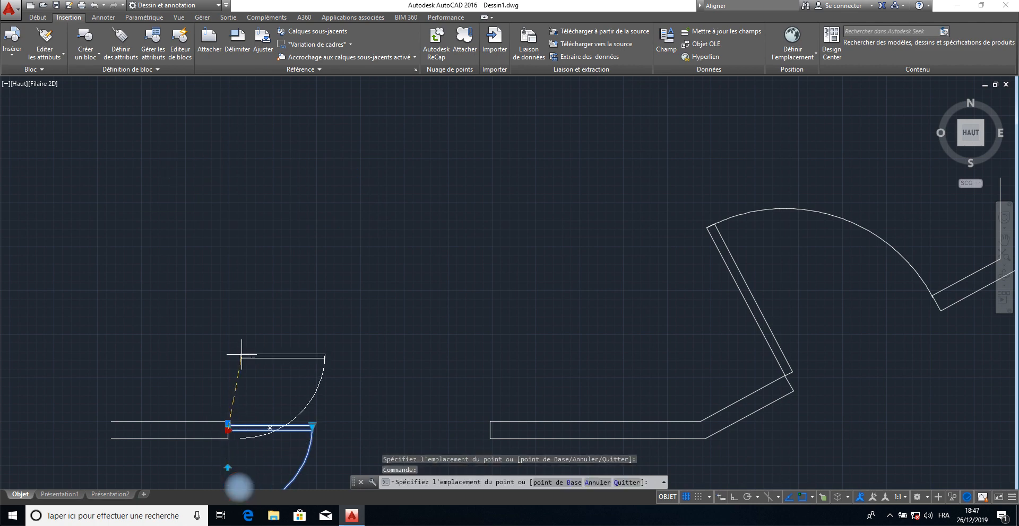
click(267, 350)
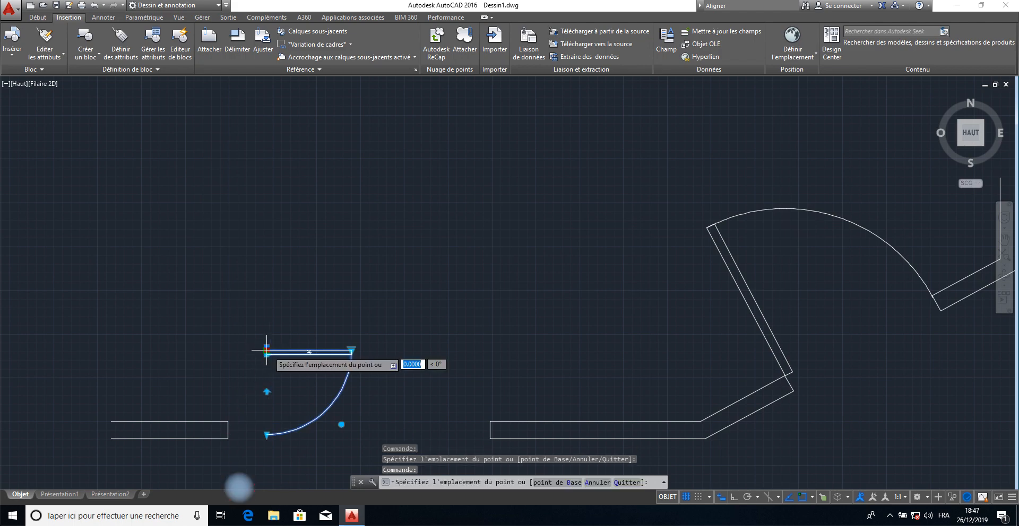
click(267, 351)
click(228, 421)
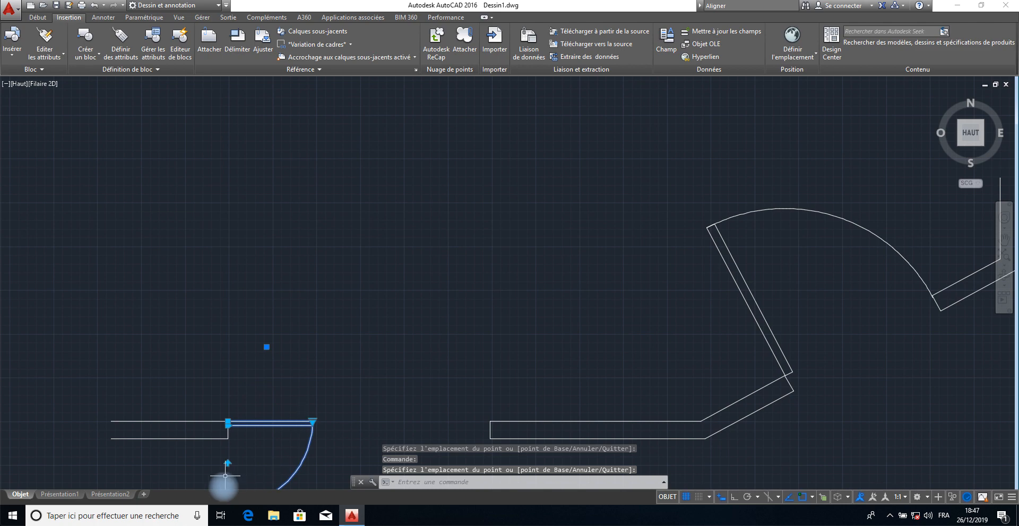
Rotate the door about its hinge so the leaf stands vertically above the wall and the swing faces the opening.
middle_drag(329, 283, 330, 282)
middle_drag(331, 201, 334, 151)
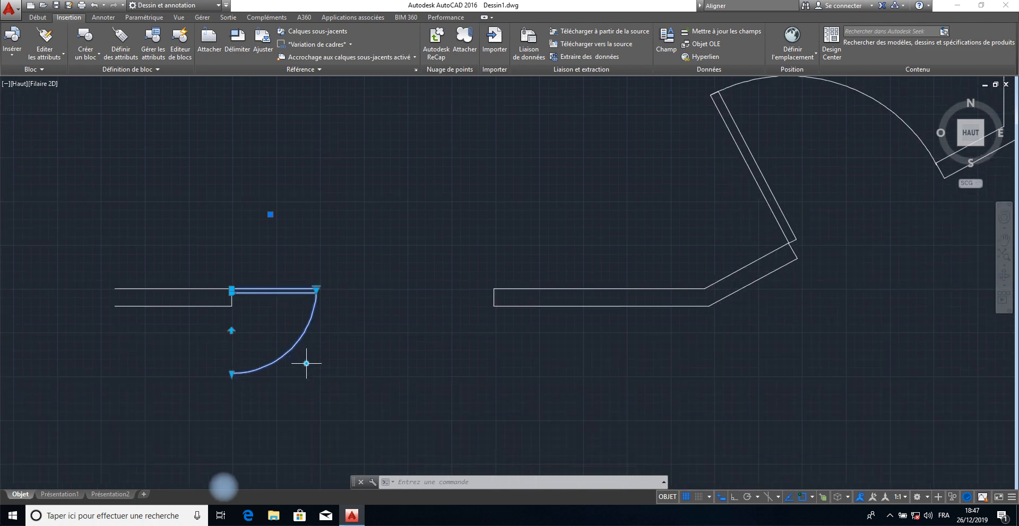
click(306, 364)
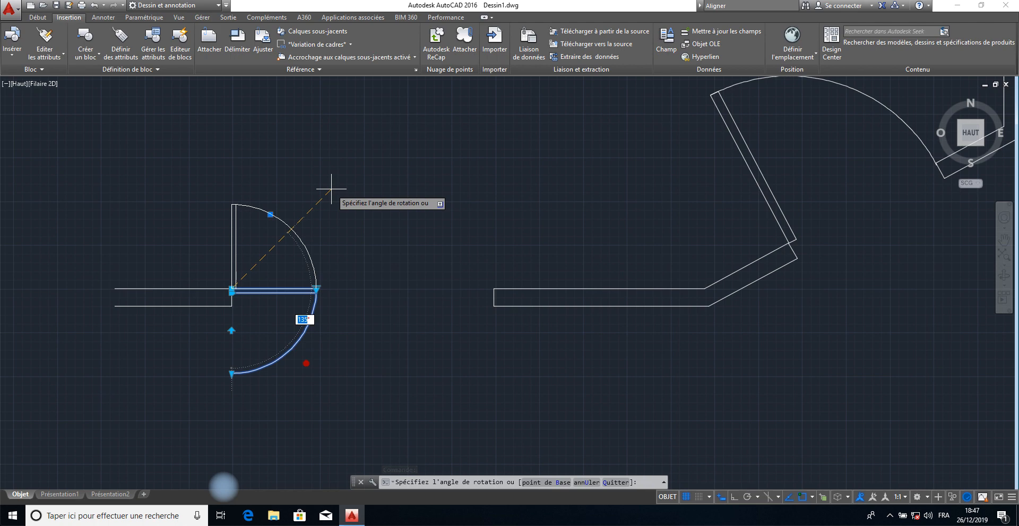
click(331, 188)
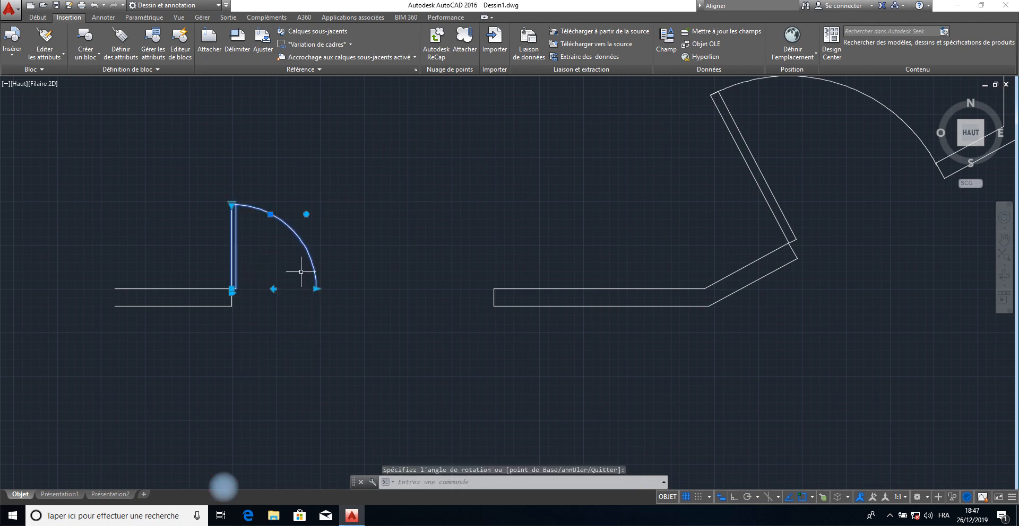
Stretch the door's width to the upper corner of the wall end across the gap, and deselect the door.
click(316, 289)
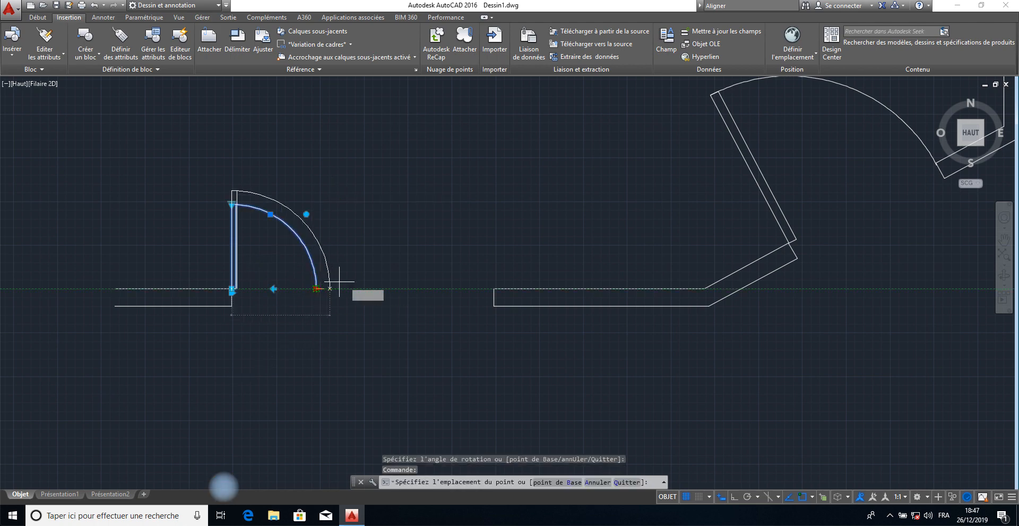
click(494, 289)
middle_drag(396, 301, 396, 427)
key(Escape)
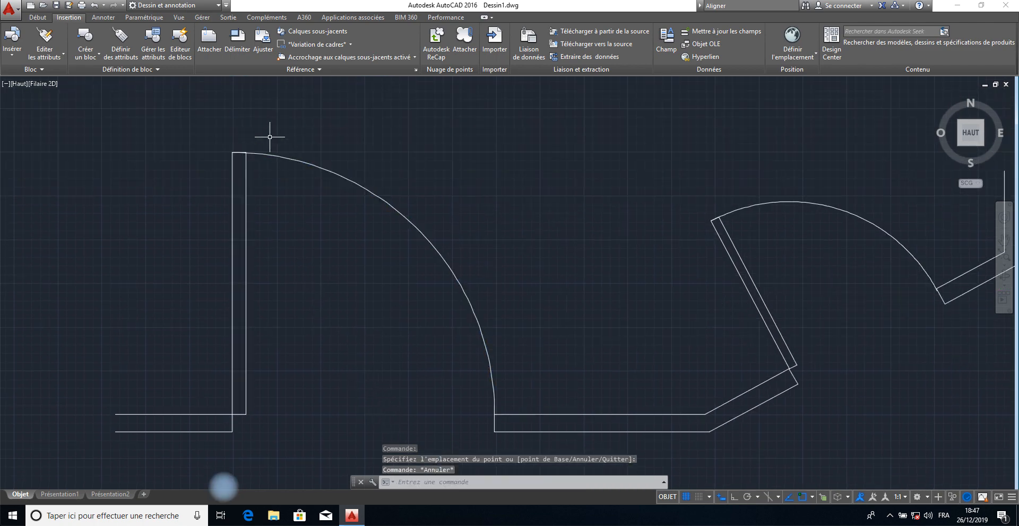
Select the door in the straight wall and set its opening angle to 45°.
click(246, 152)
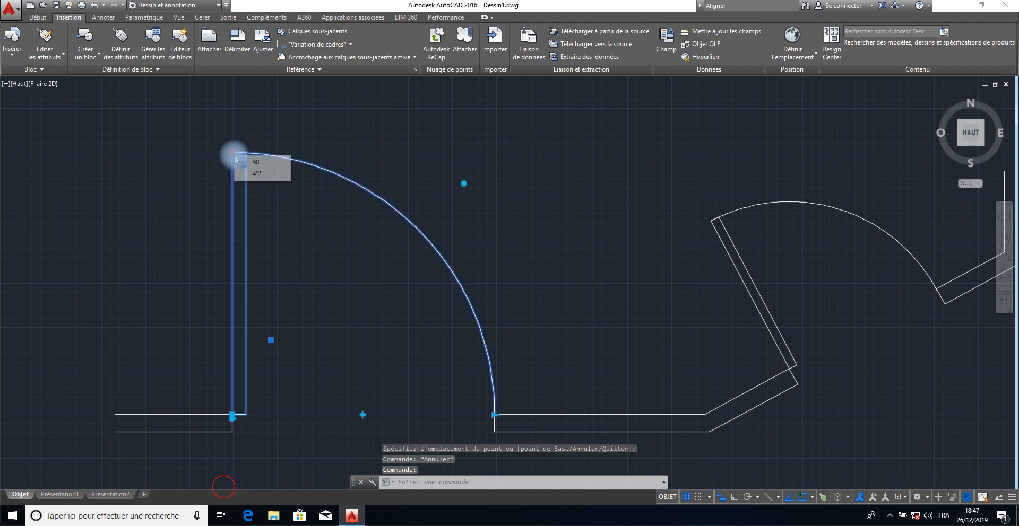
click(228, 483)
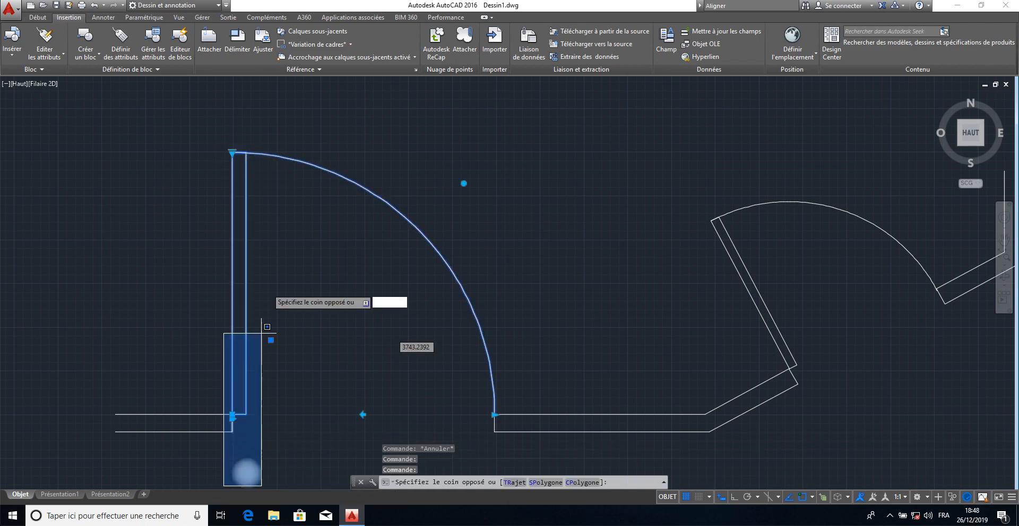
key(Escape)
click(247, 474)
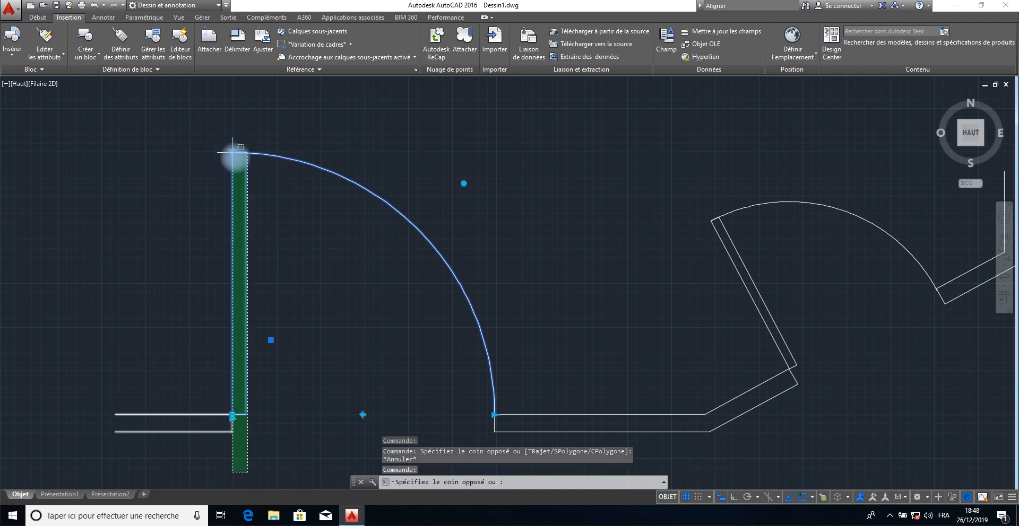
key(Escape)
click(231, 151)
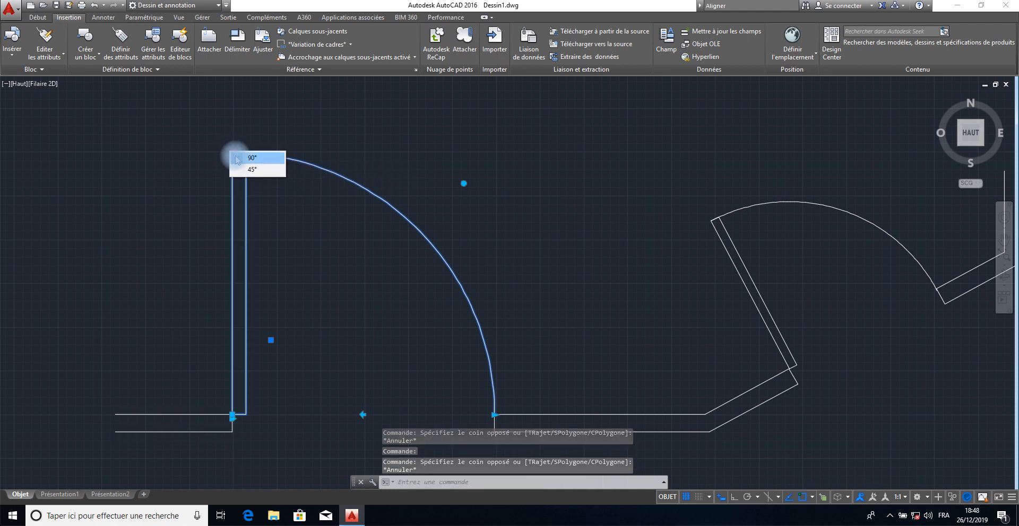
click(254, 169)
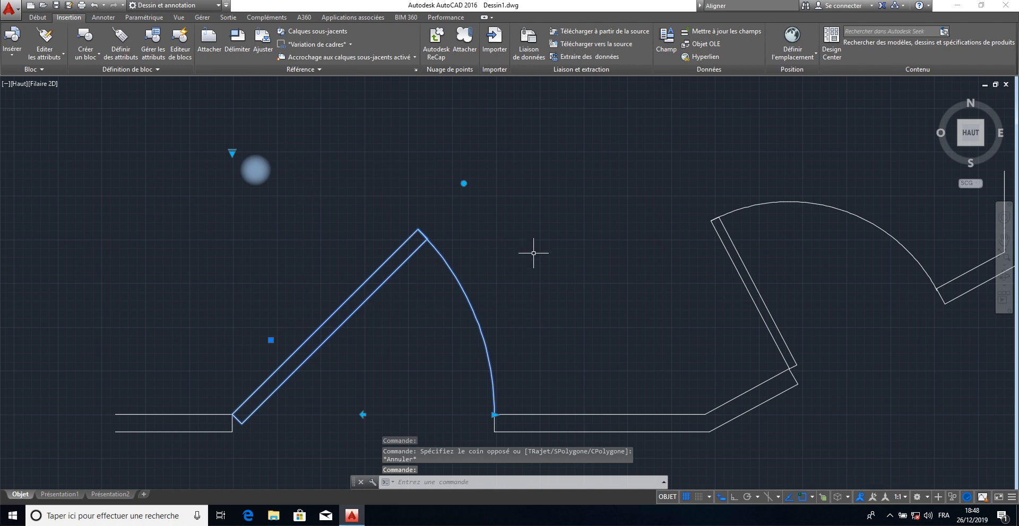
Set the opening angle of the straight wall's door to 90° and deselect the door.
click(232, 152)
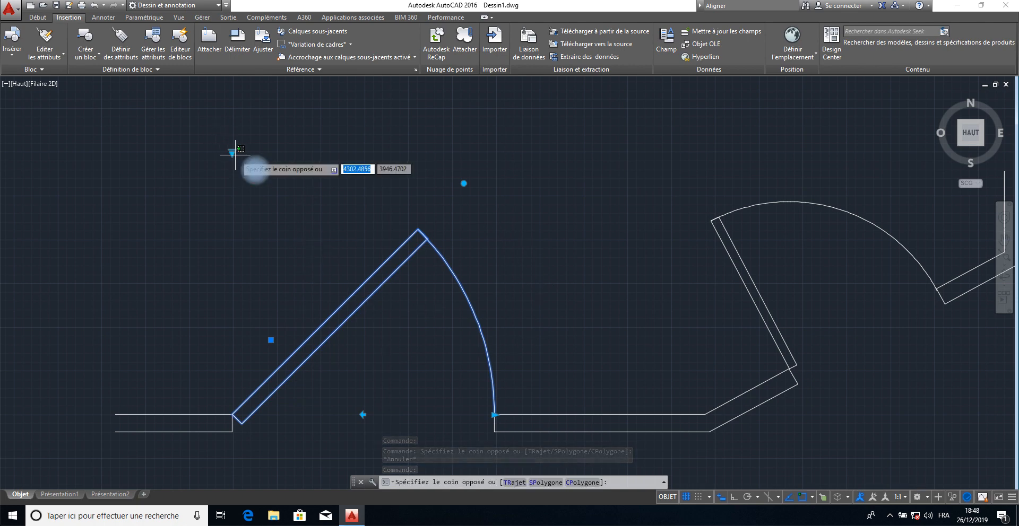
click(228, 154)
click(232, 153)
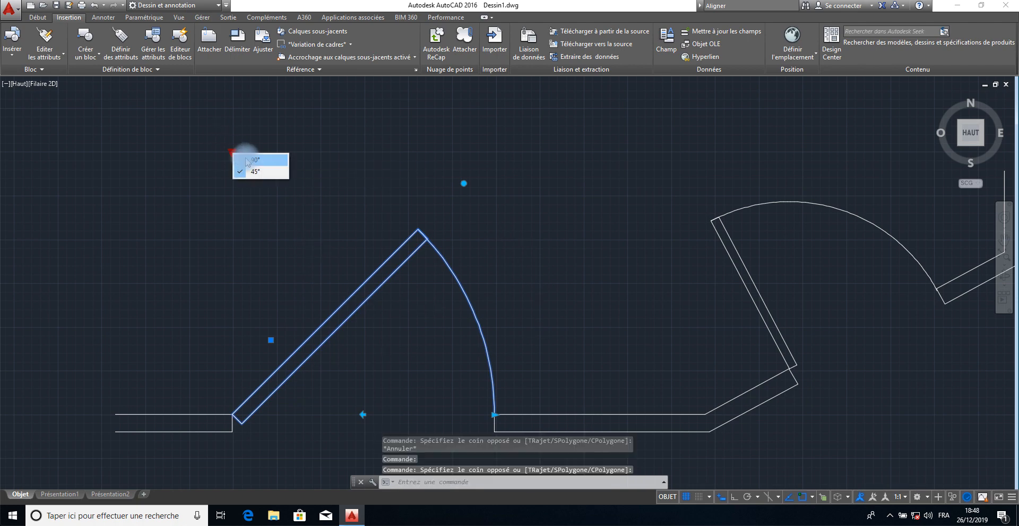
click(246, 159)
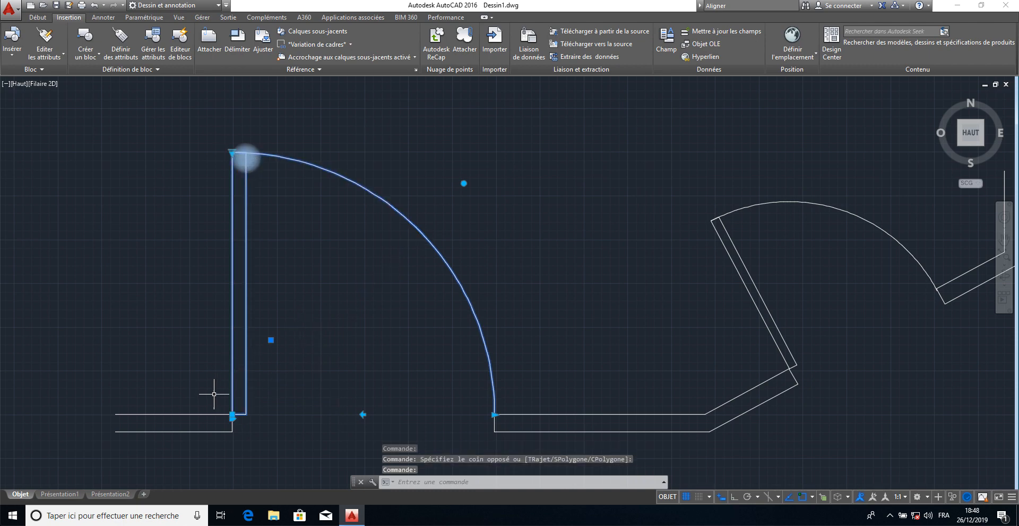
key(Escape)
key(Escape)
middle_drag(567, 306, 544, 216)
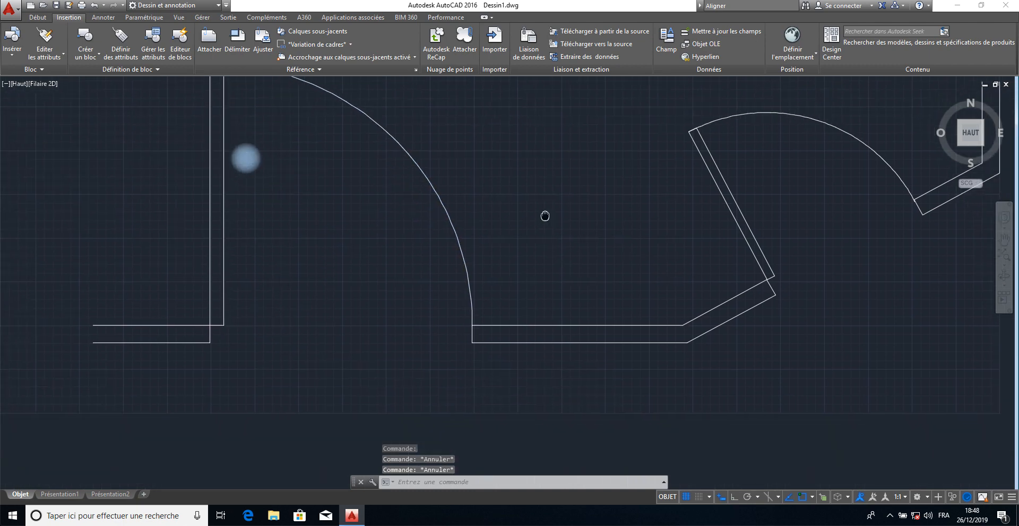
scroll(540, 218, up, 2)
scroll(538, 247, down, 4)
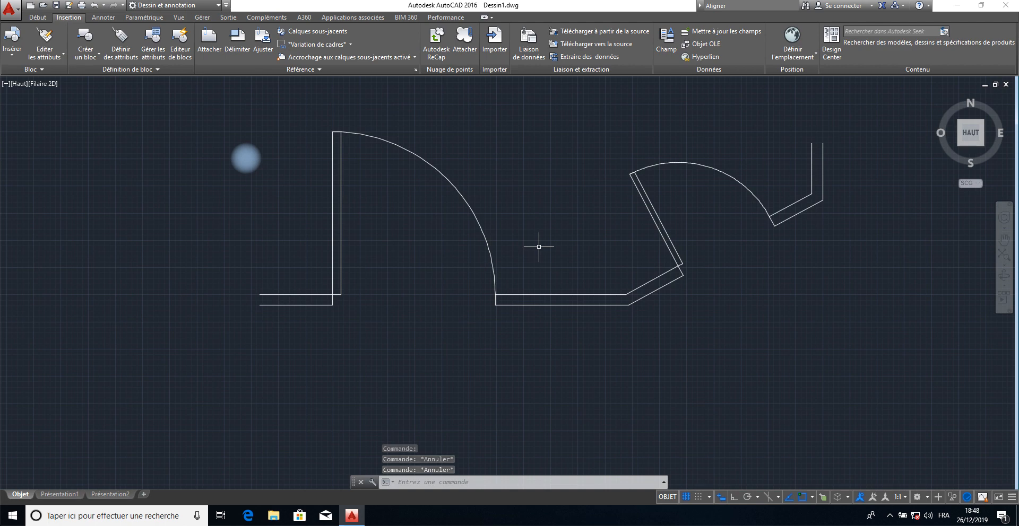
scroll(539, 246, down, 2)
middle_drag(536, 245, 489, 294)
scroll(489, 293, up, 2)
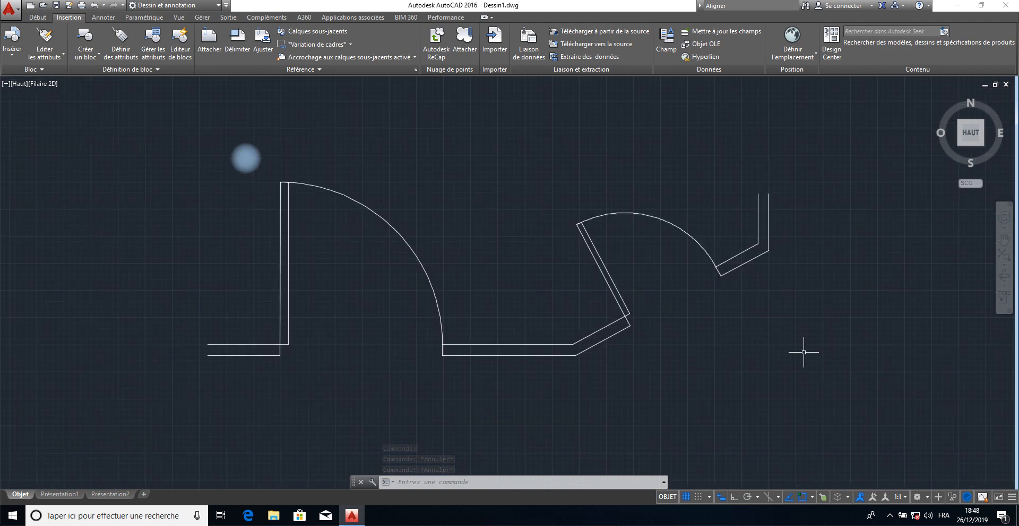